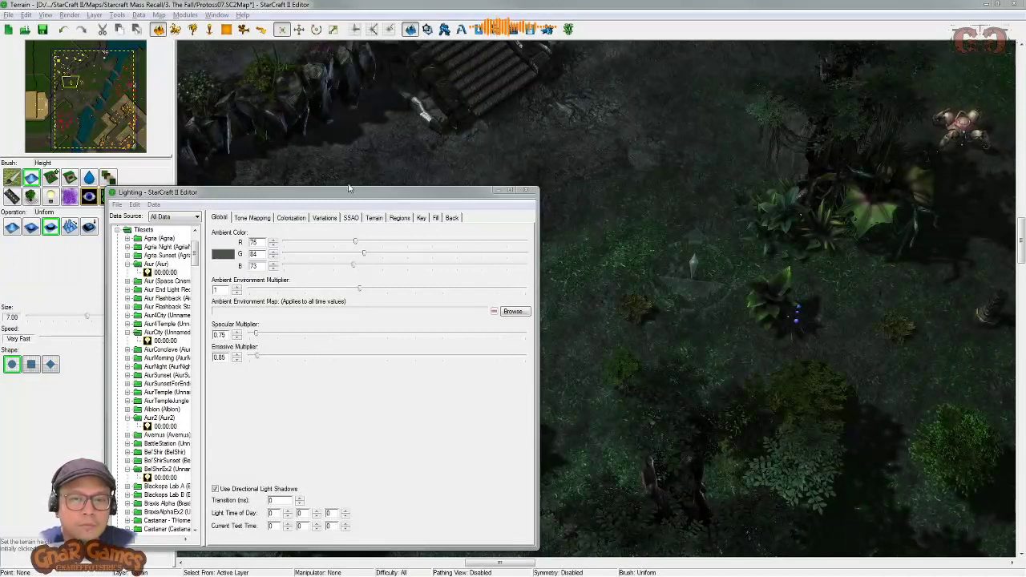
Step: Bring the terrain view in front of the Lighting window and examine the Protoss base, its ruined walls and surrounding ground
left_click_drag(349, 193, 411, 202)
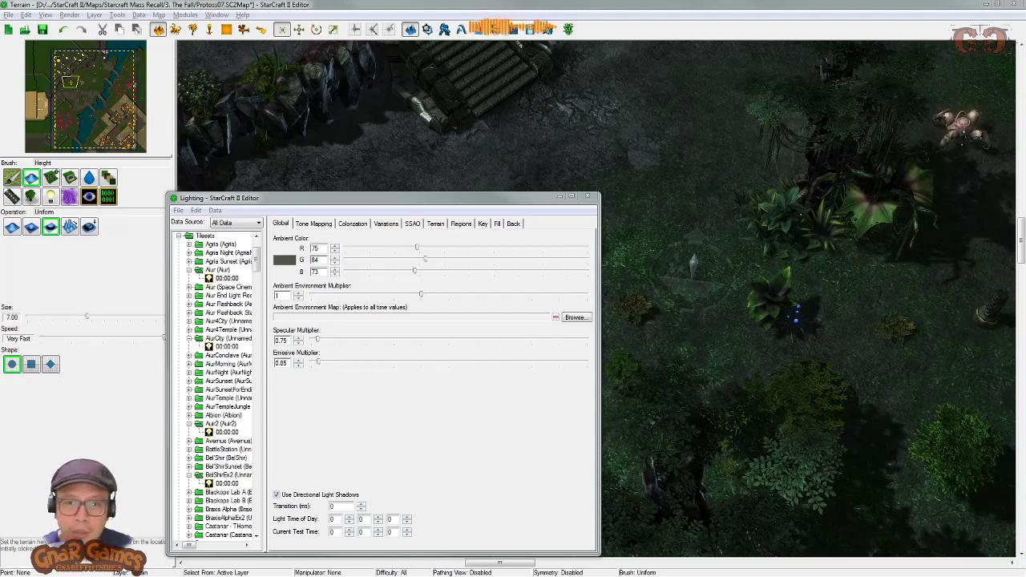
left_click(494, 5)
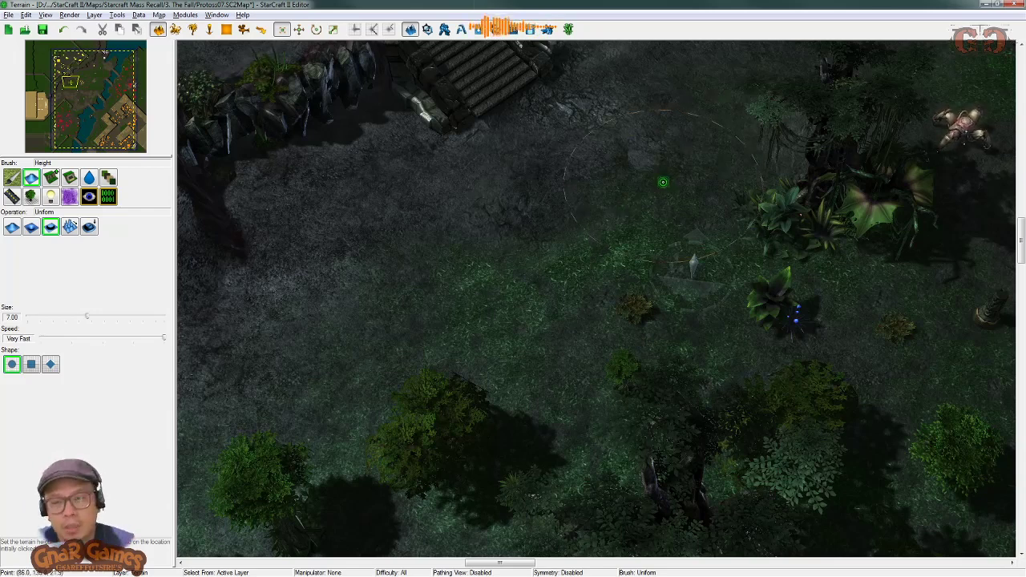
middle_click_drag(641, 187, 623, 233)
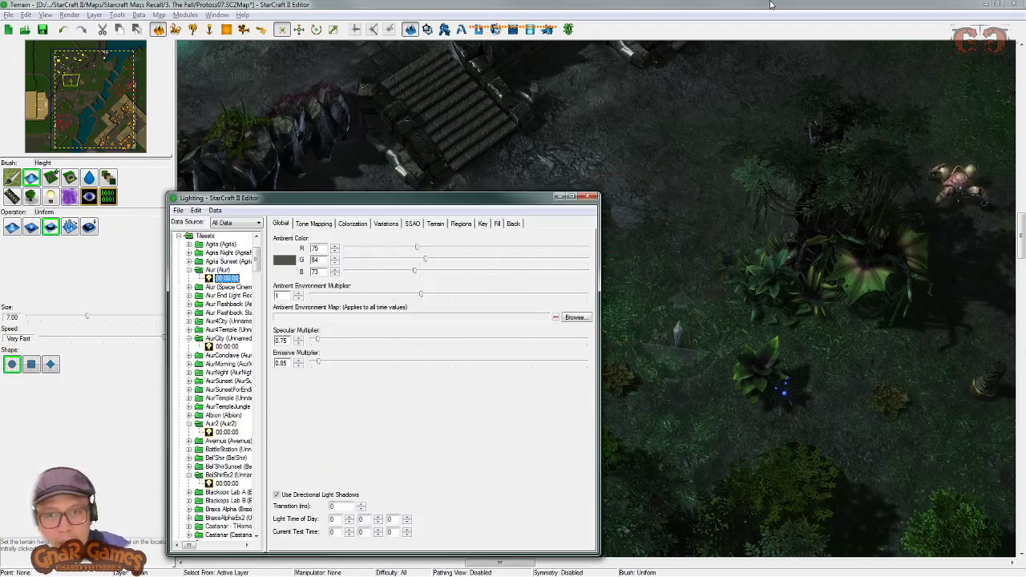
left_click(696, 8)
right_click_drag(476, 250, 589, 295)
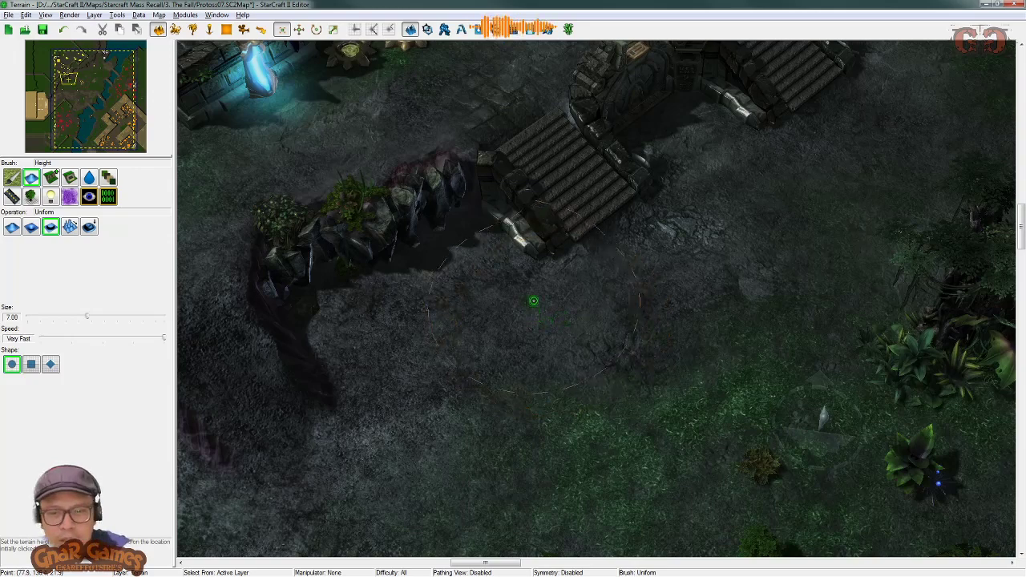
mouse_move(534, 301)
right_mouse_down()
mouse_move(642, 249)
mouse_move(811, 371)
right_mouse_up()
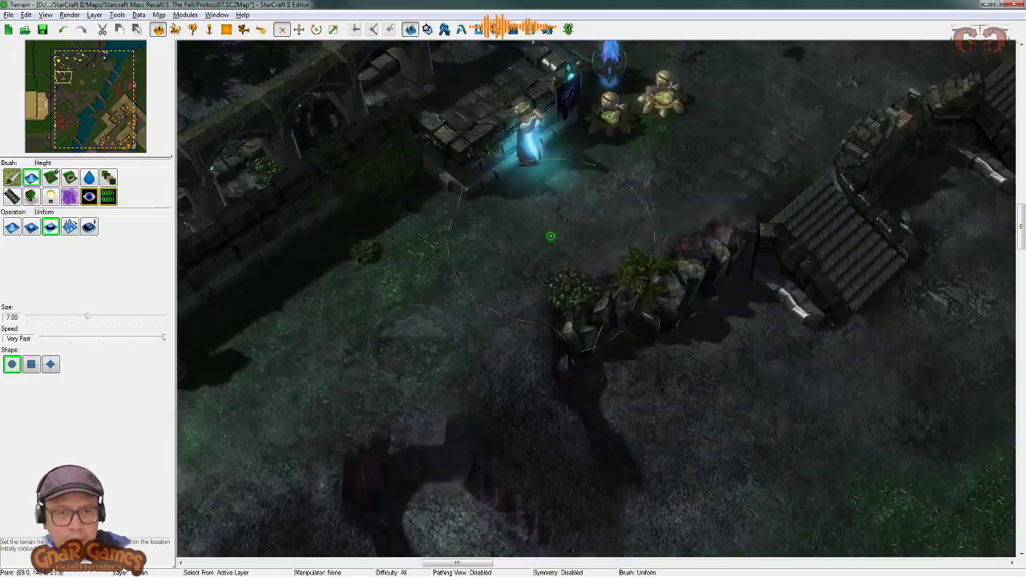
right_click_drag(538, 233, 571, 352)
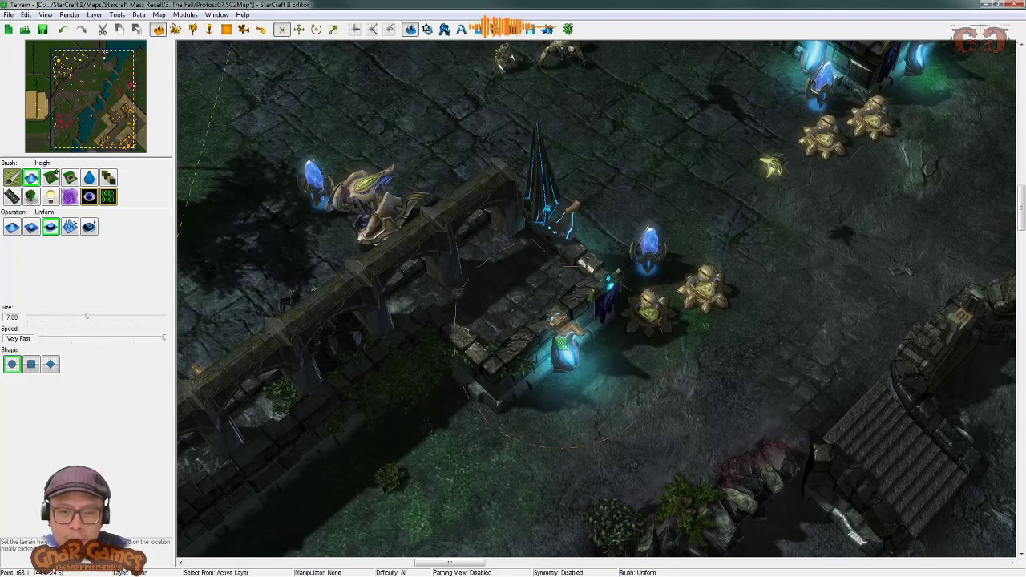
scroll(536, 335, "down", 3)
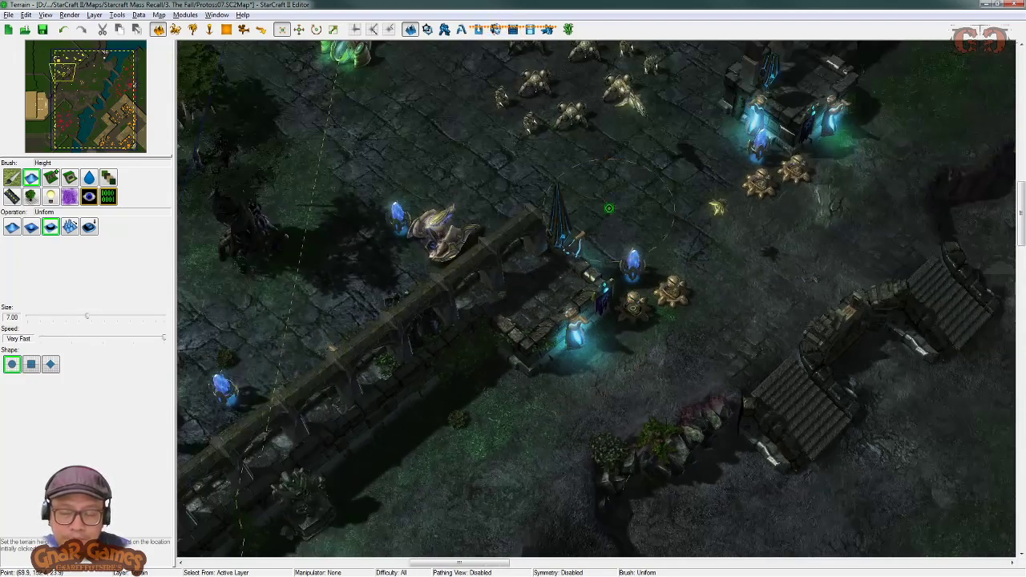
right_click_drag(600, 217, 545, 421)
right_click_drag(457, 123, 599, 272)
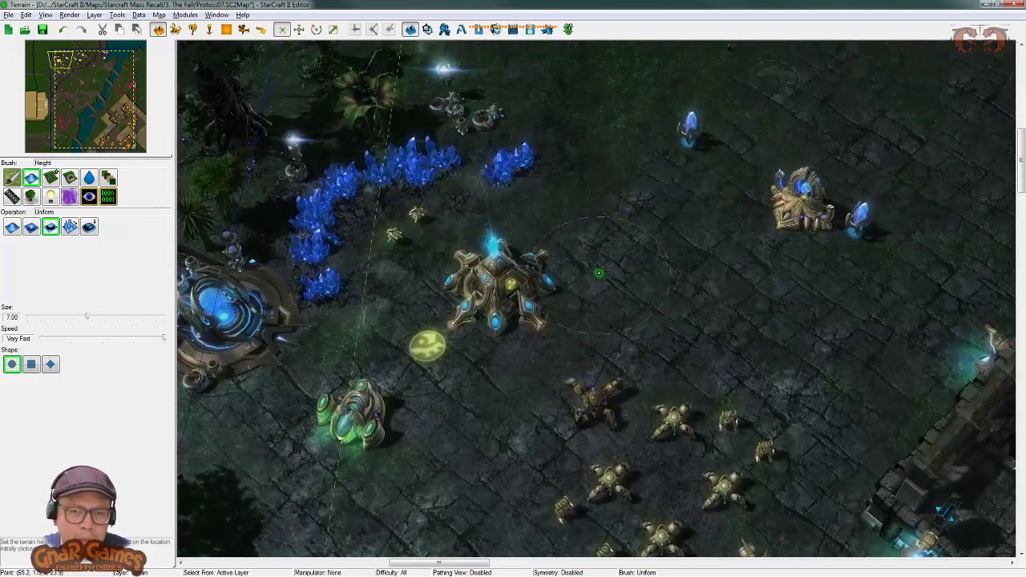
scroll(599, 273, "down", 5)
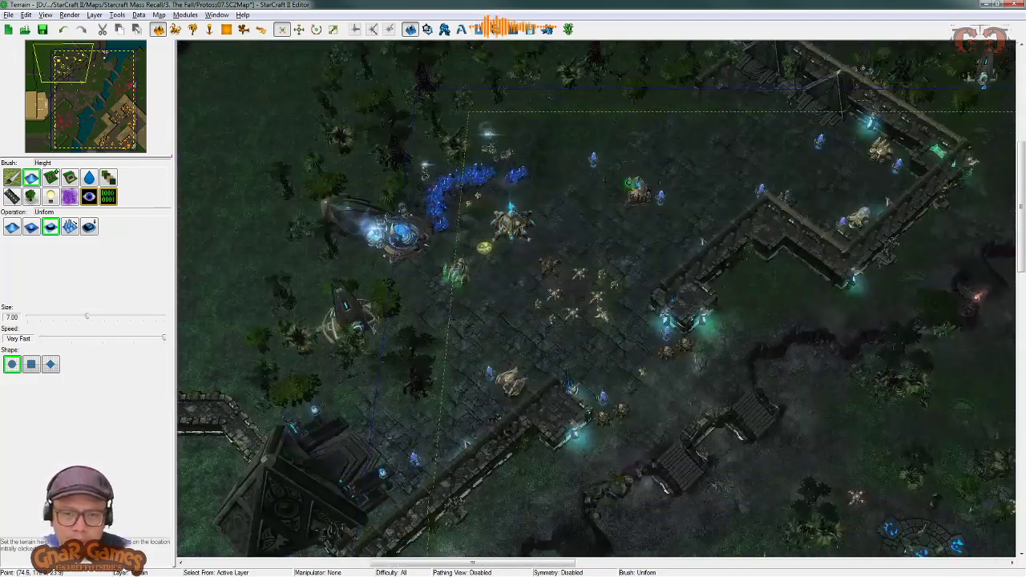
right_click_drag(686, 337, 554, 271)
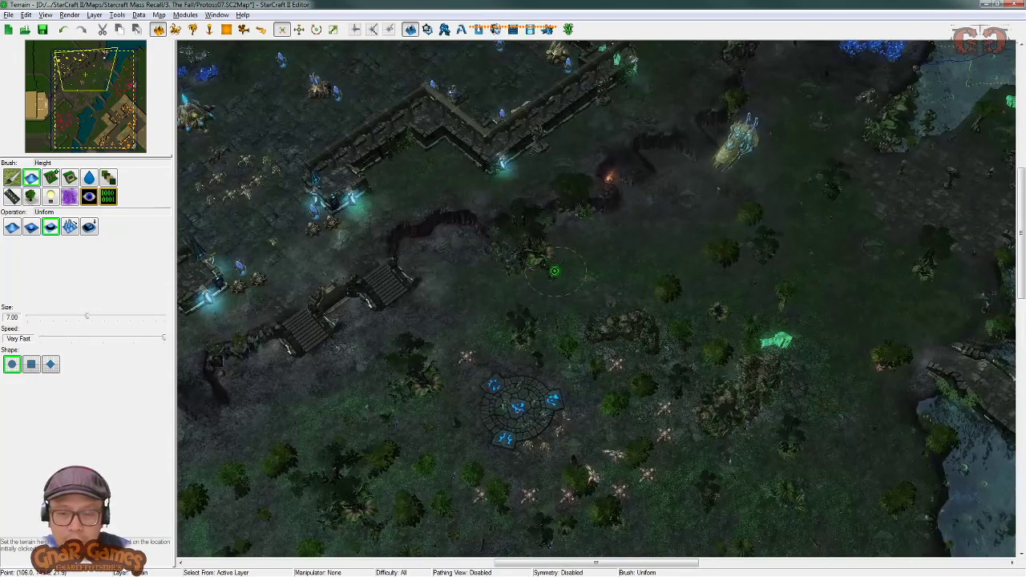
Step: Examine the river, its stone bridges and the banks around them, ending close to the southern bridge
right_click_drag(789, 282, 574, 265)
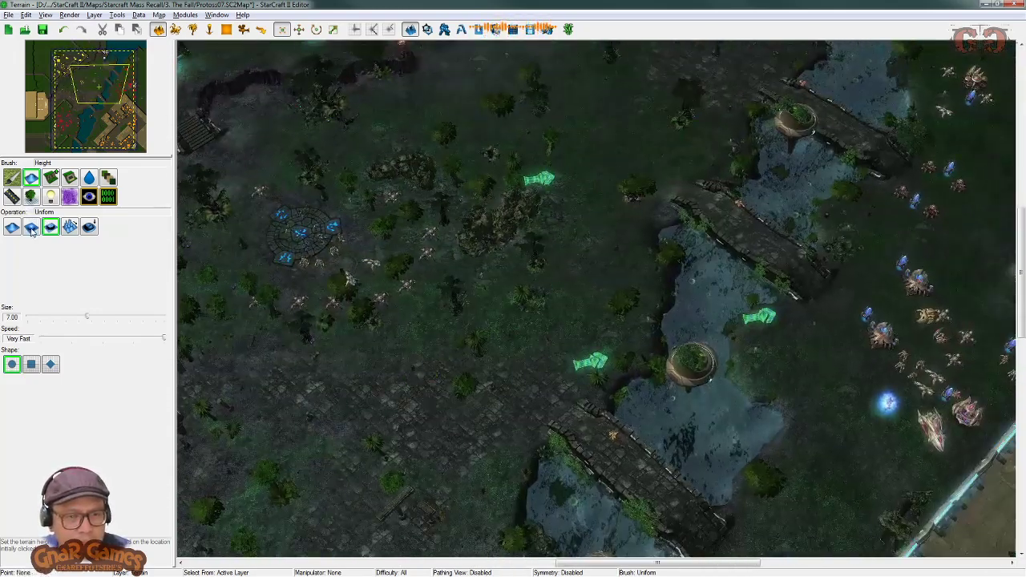
right_click_drag(514, 260, 461, 135)
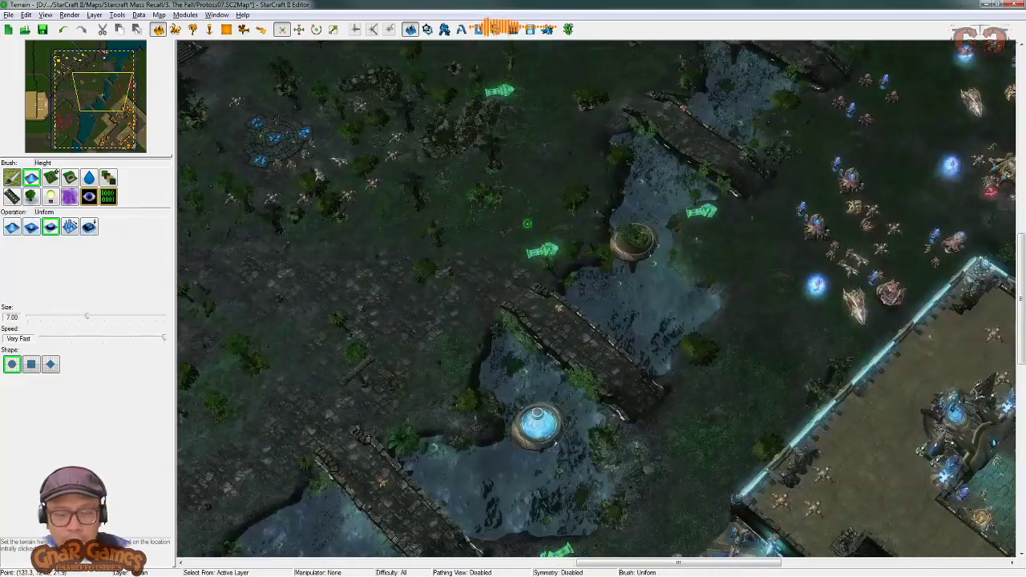
scroll(585, 297, "up", 3)
right_click_drag(229, 383, 578, 183)
scroll(579, 183, "down", 6)
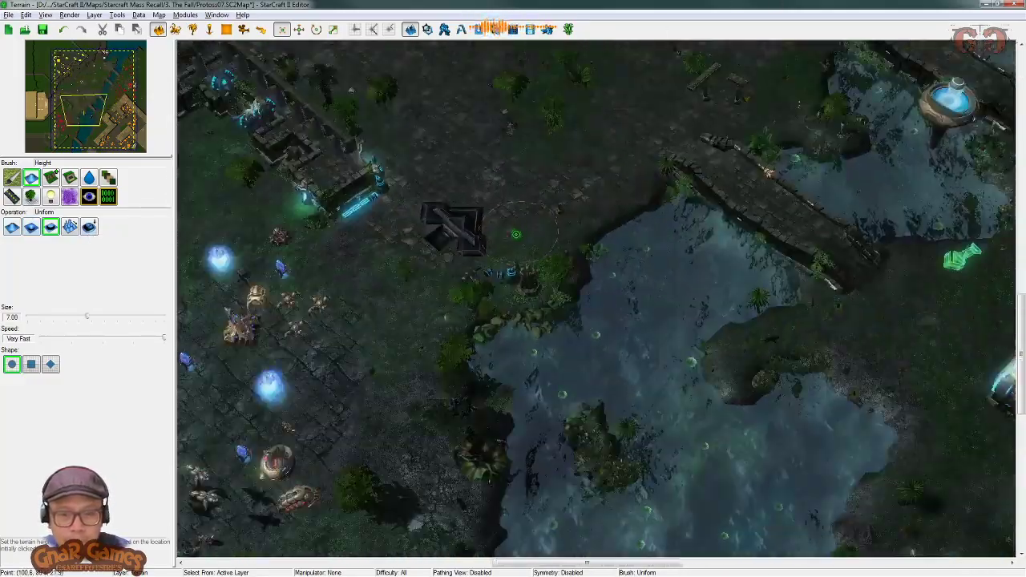
right_click_drag(385, 453, 533, 178)
right_click_drag(745, 145, 553, 350)
scroll(553, 350, "up", 5)
right_click_drag(590, 177, 526, 349)
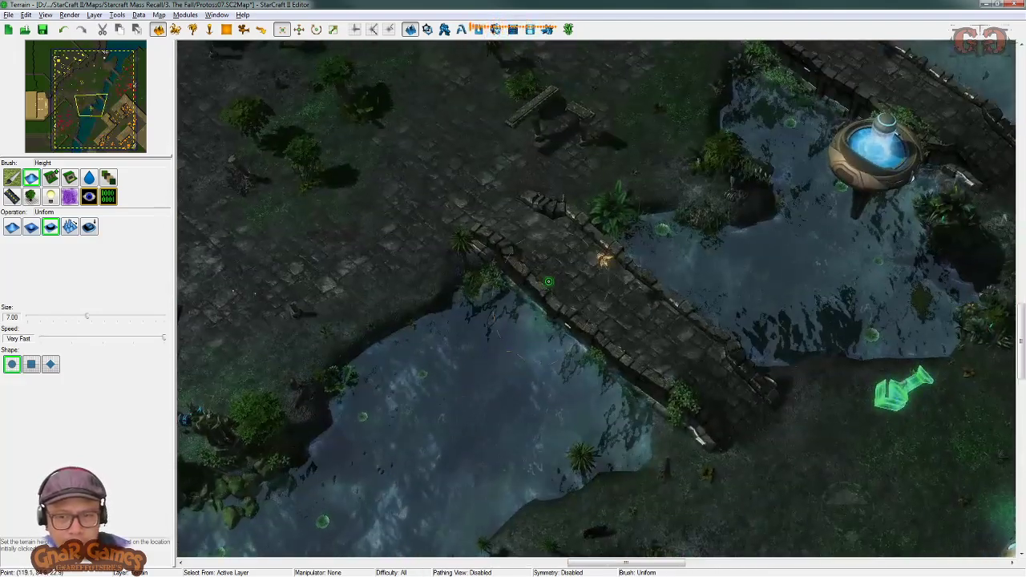
scroll(525, 349, "up", 2)
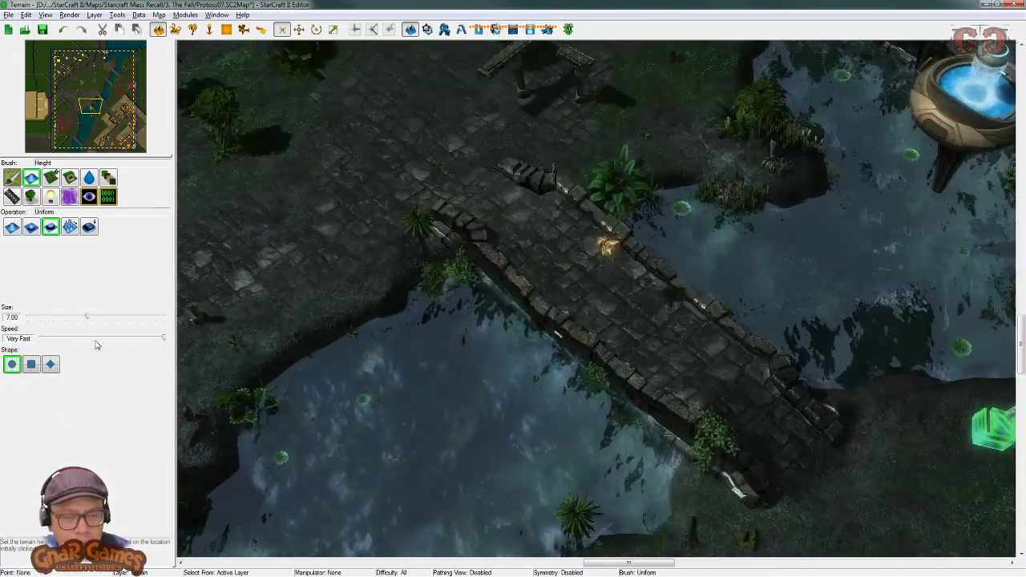
scroll(563, 294, "down", 2)
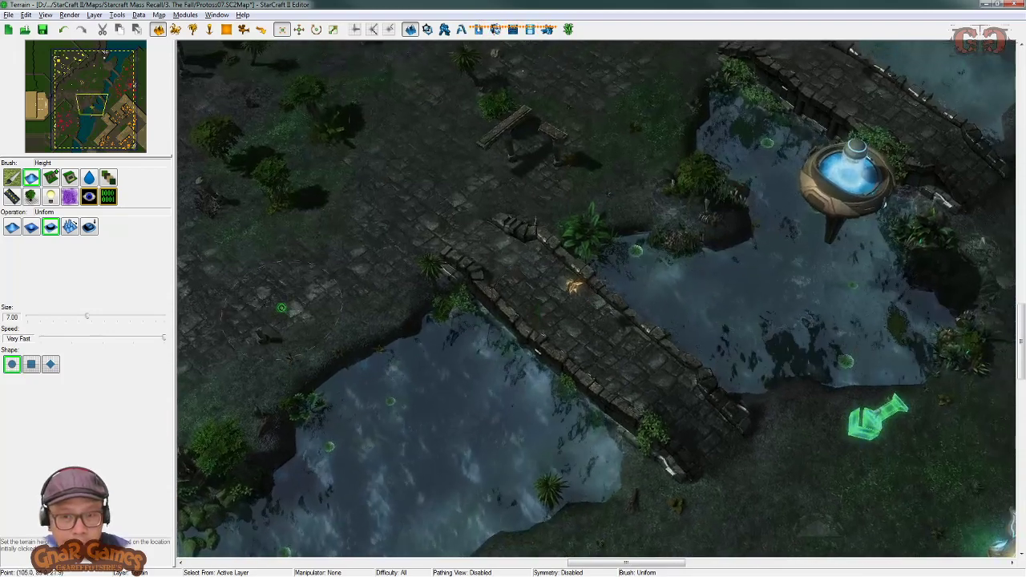
Step: Set the Height brush size to 4.50, even out the terrain along the stone bridge with the Uniform operation, and undo the last stroke
left_click_drag(87, 316, 68, 318)
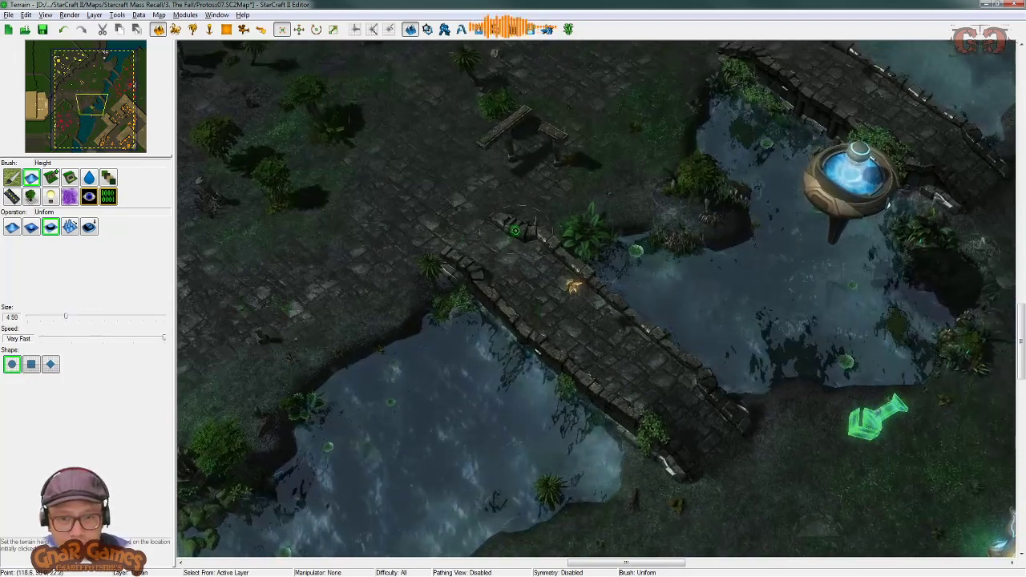
scroll(521, 363, "up", 3)
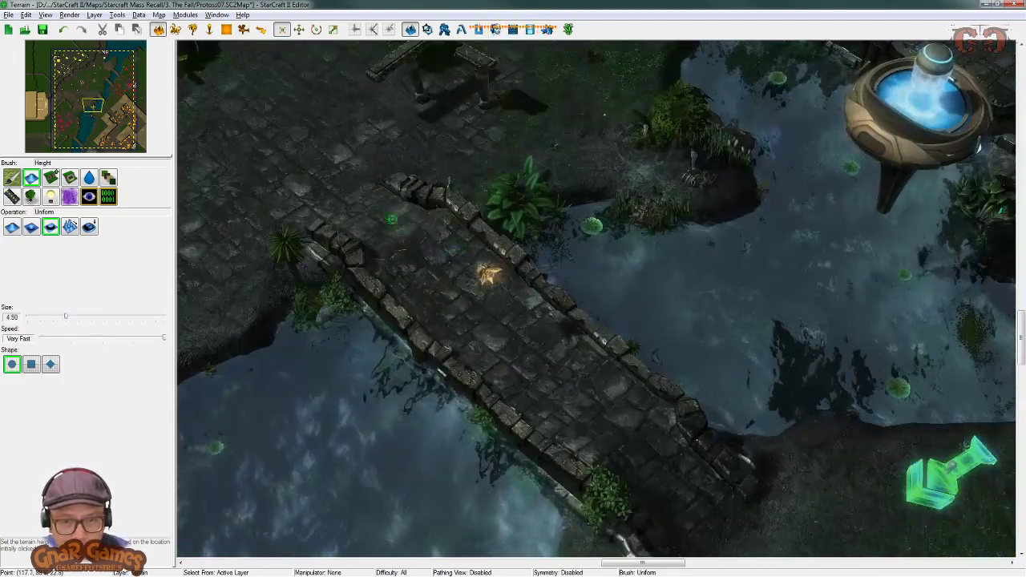
mouse_move(417, 238)
left_mouse_down()
mouse_move(508, 332)
mouse_move(600, 381)
mouse_move(619, 416)
left_mouse_up()
right_click_drag(619, 416, 601, 371)
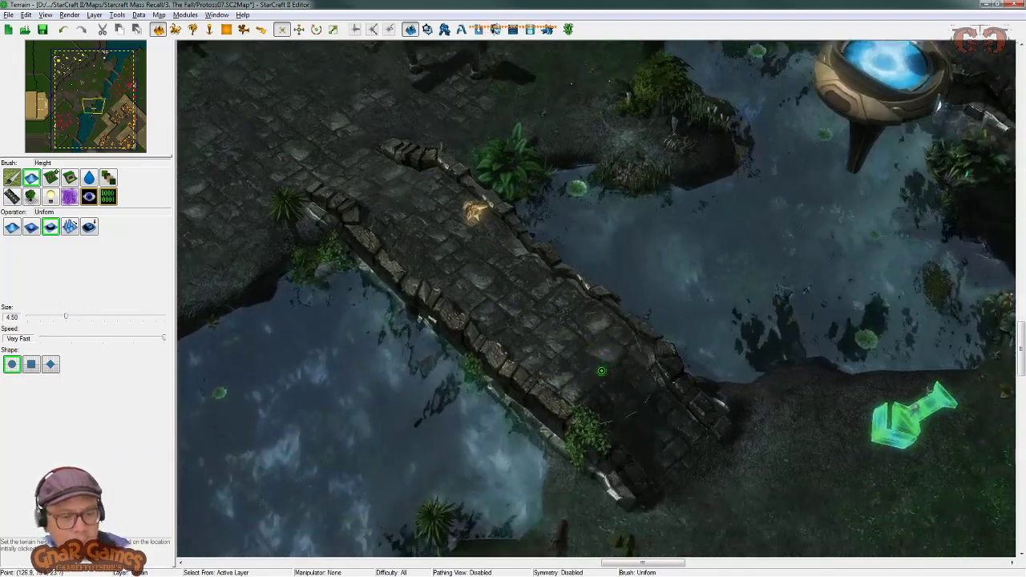
mouse_move(601, 371)
left_mouse_down()
mouse_move(602, 341)
mouse_move(558, 303)
left_mouse_up()
mouse_move(504, 285)
left_mouse_down()
mouse_move(517, 252)
mouse_move(317, 141)
mouse_move(597, 344)
mouse_move(696, 440)
left_mouse_up()
key("ctrl+z")
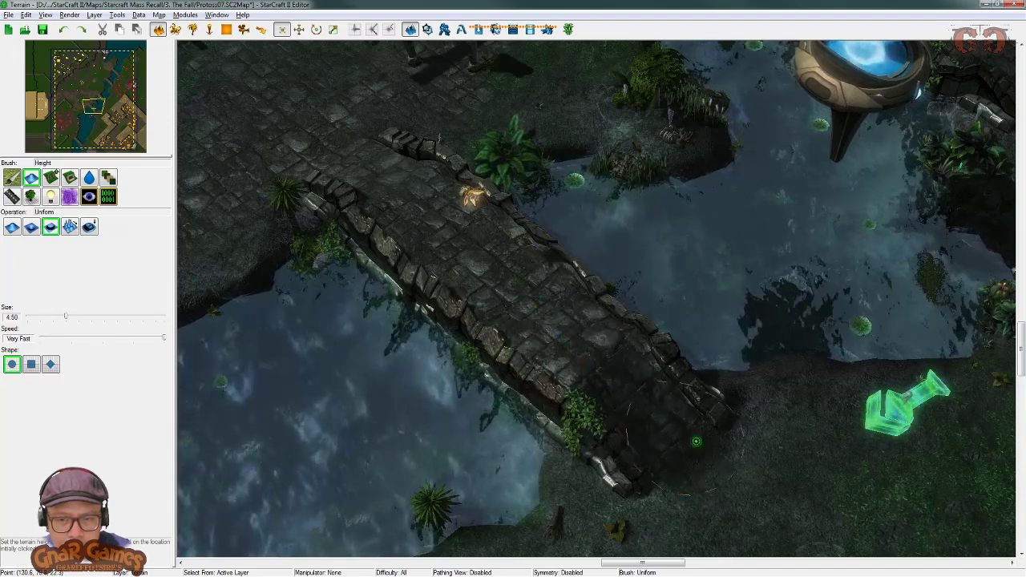
Step: Inspect the reshaped stone bridge from both ends, along with the water beside it and the nearby paved ground
right_click_drag(731, 479, 757, 473)
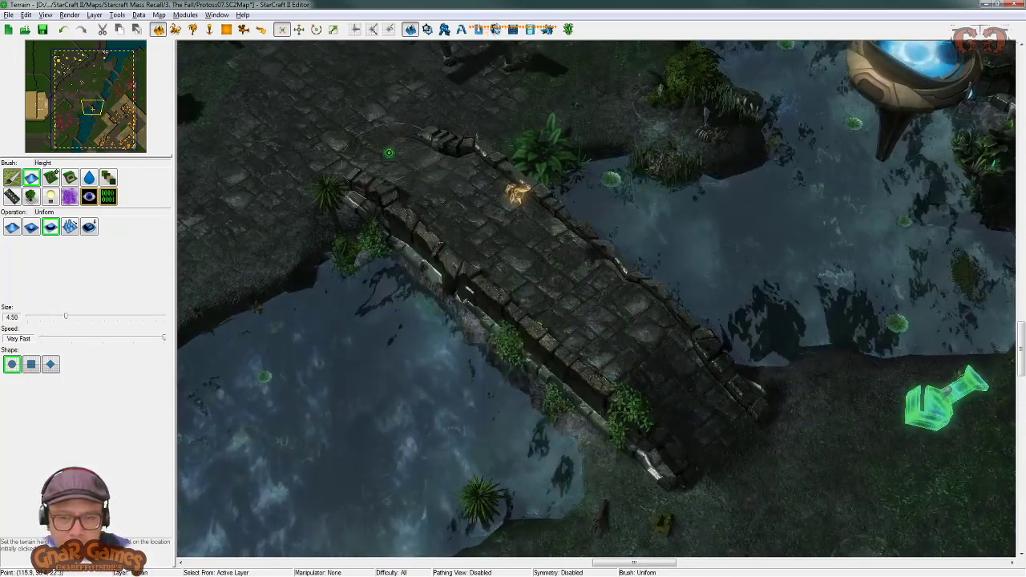
right_click_drag(388, 153, 323, 174)
right_click_drag(426, 360, 450, 311)
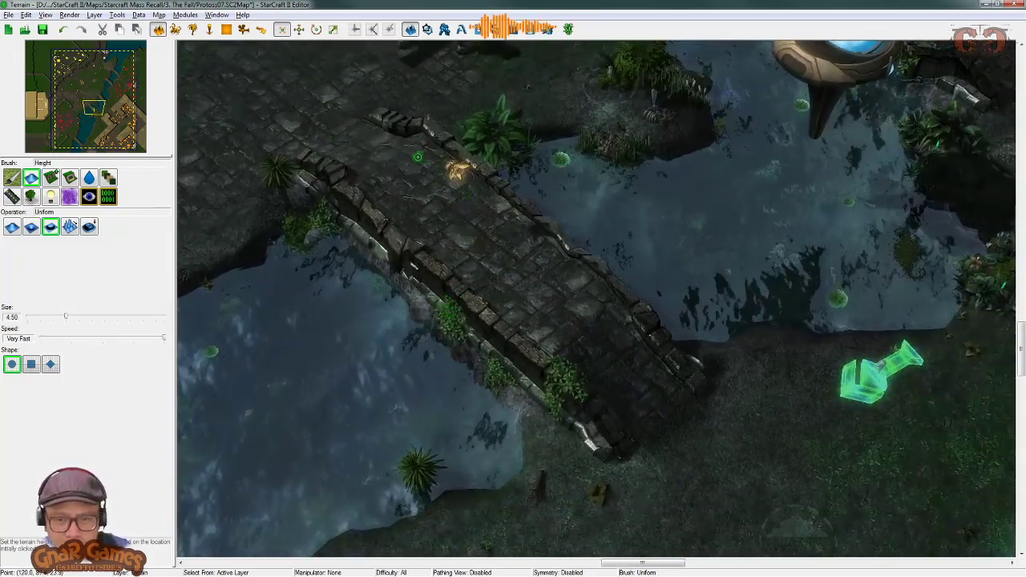
right_click_drag(450, 240, 576, 253)
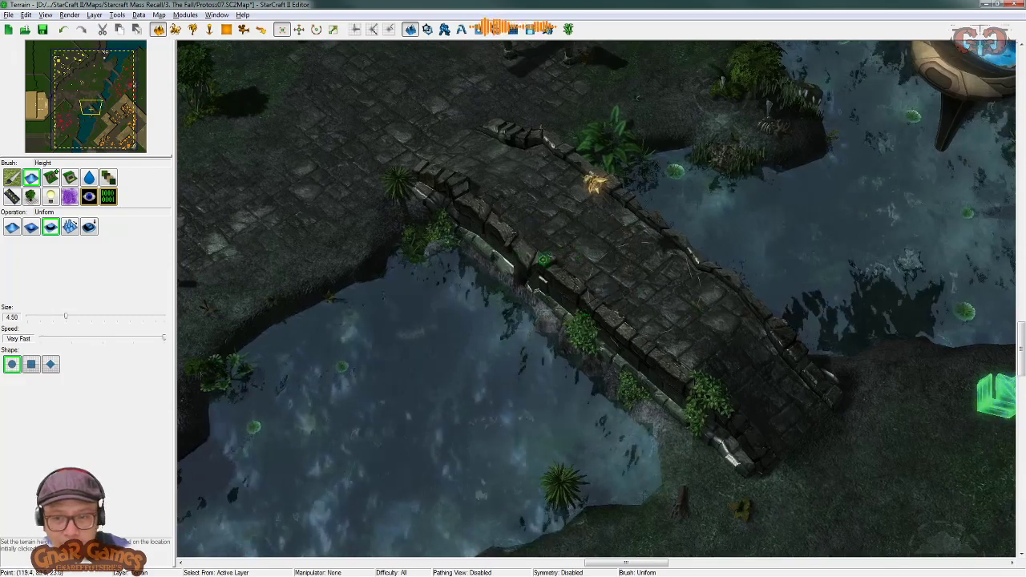
right_click_drag(788, 169, 616, 251)
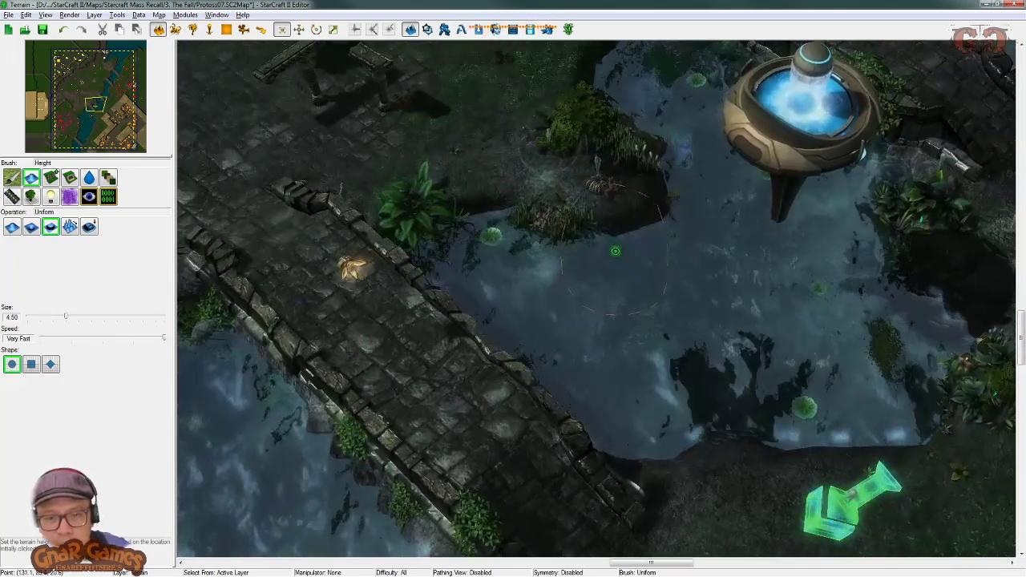
right_click_drag(433, 319, 644, 185)
right_click_drag(437, 201, 723, 384)
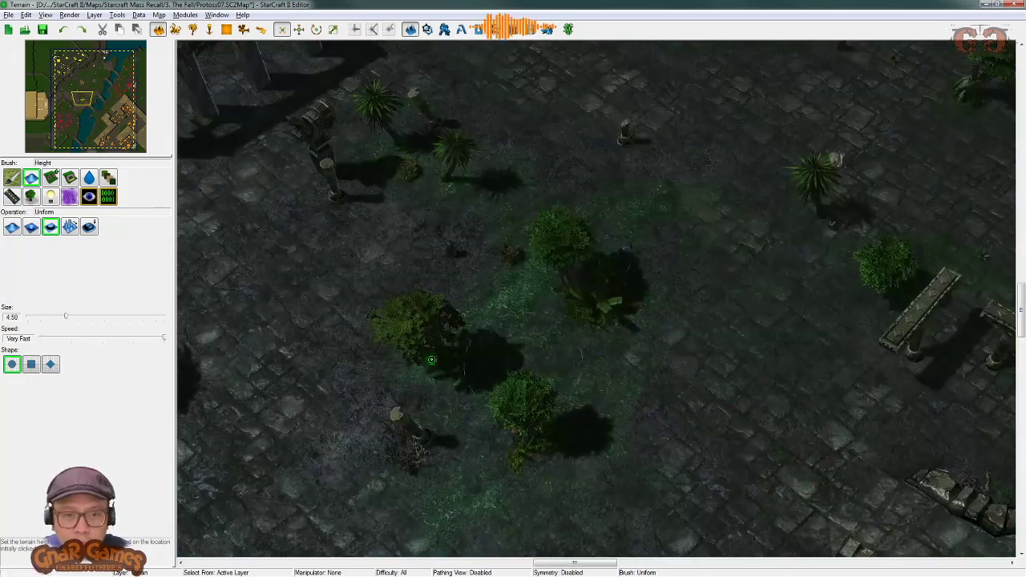
Step: Bring up the Lighting window, move it aside, return to the terrain view and examine the stone-tiled ground texture
key("alt+Tab")
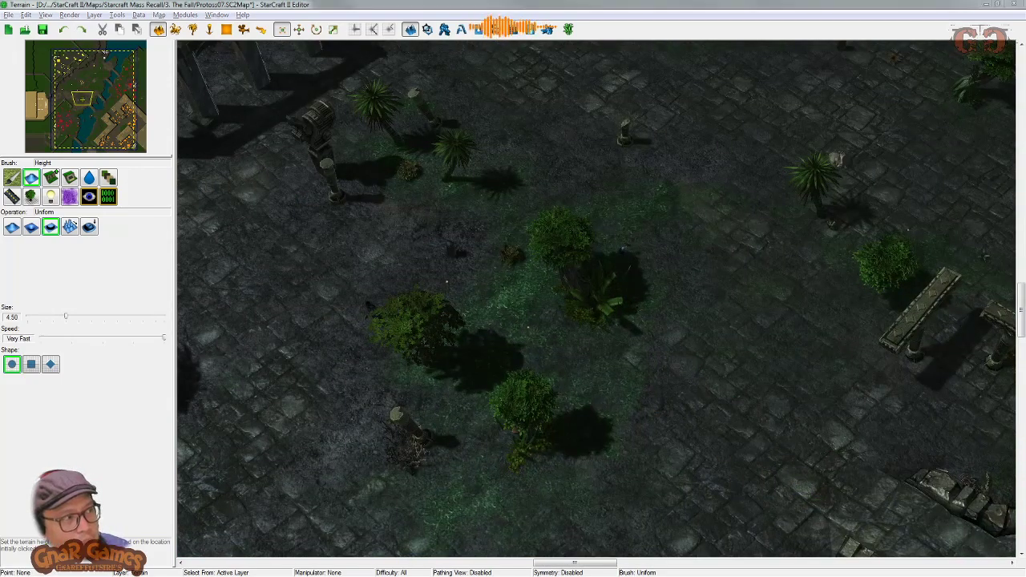
left_click_drag(309, 206, 176, 215)
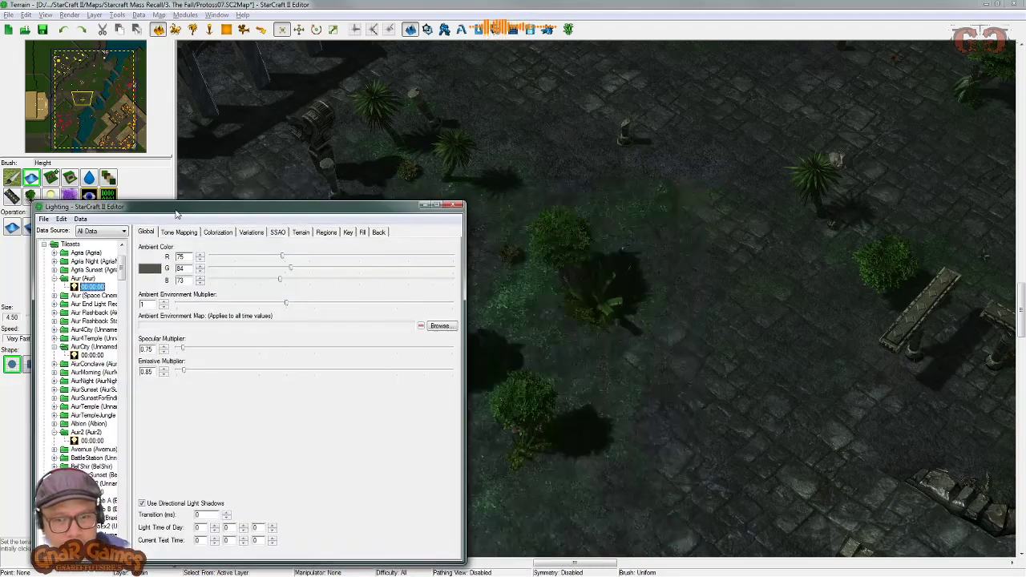
left_click(512, 4)
right_click_drag(265, 355, 769, 434)
scroll(740, 419, "up", 1)
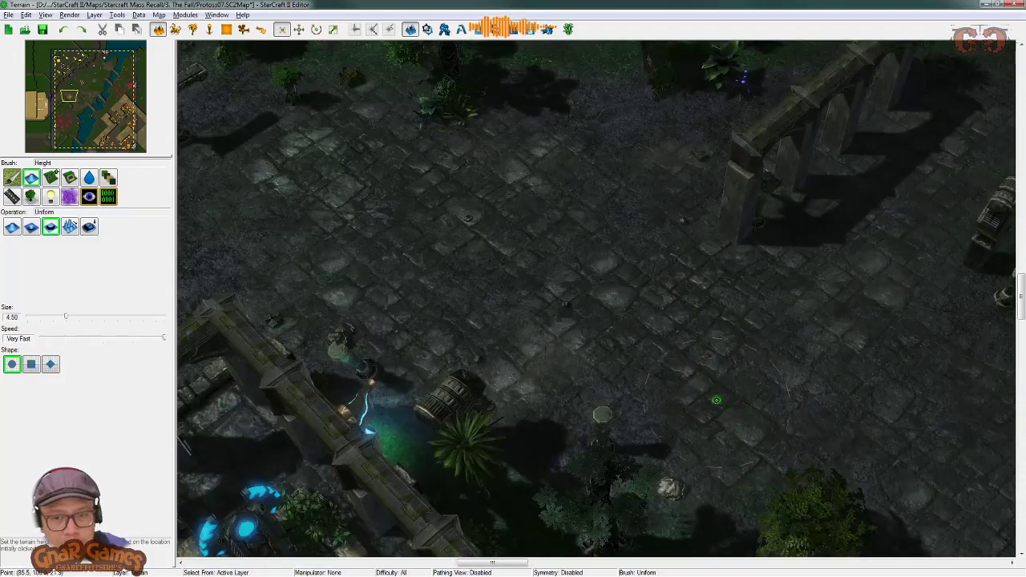
right_click_drag(716, 400, 156, 360)
right_click_drag(929, 428, 643, 497)
mouse_move(602, 151)
right_mouse_down()
mouse_move(508, 319)
mouse_move(583, 298)
mouse_move(605, 270)
right_mouse_up()
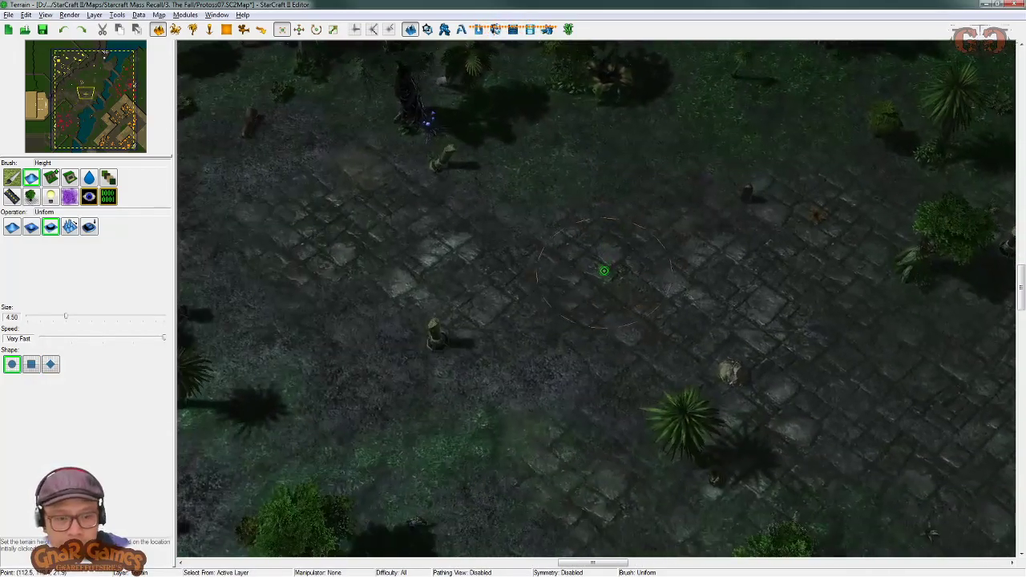
Step: Open the editor console and run the terrain texture scaling command texuvset 25 25
key("ctrl+alt+shift+c")
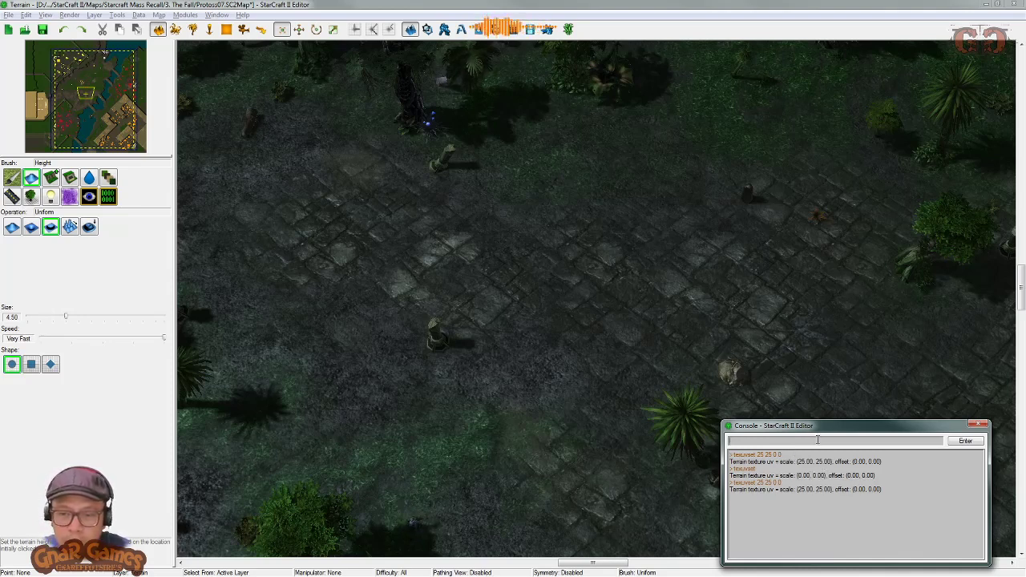
left_click(194, 16)
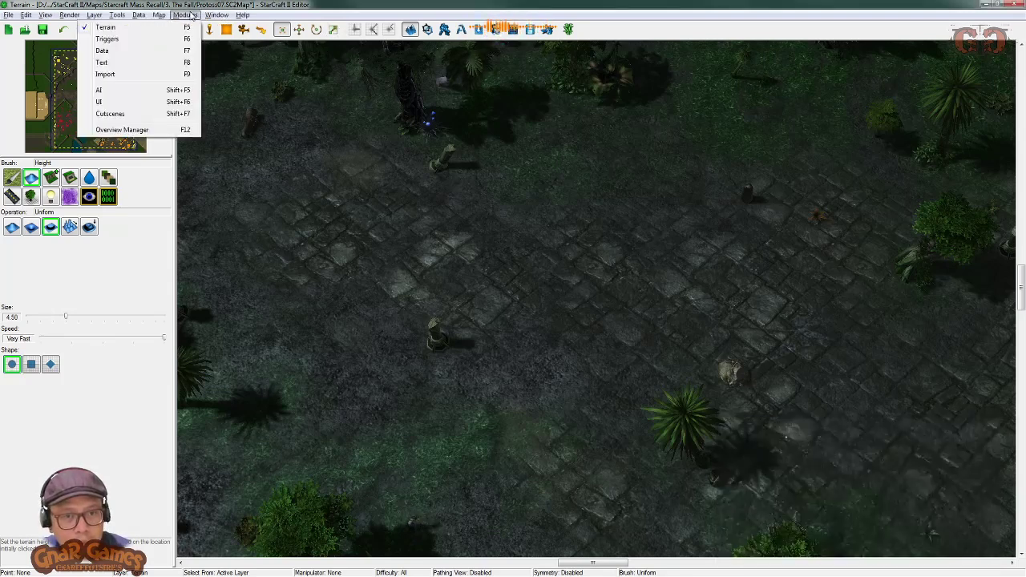
mouse_move(214, 11)
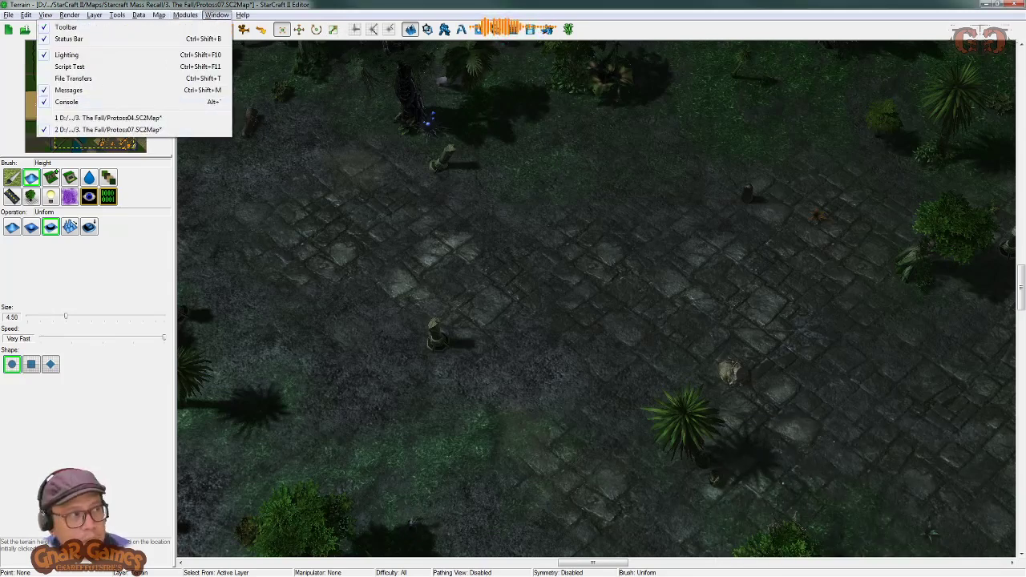
left_click(67, 102)
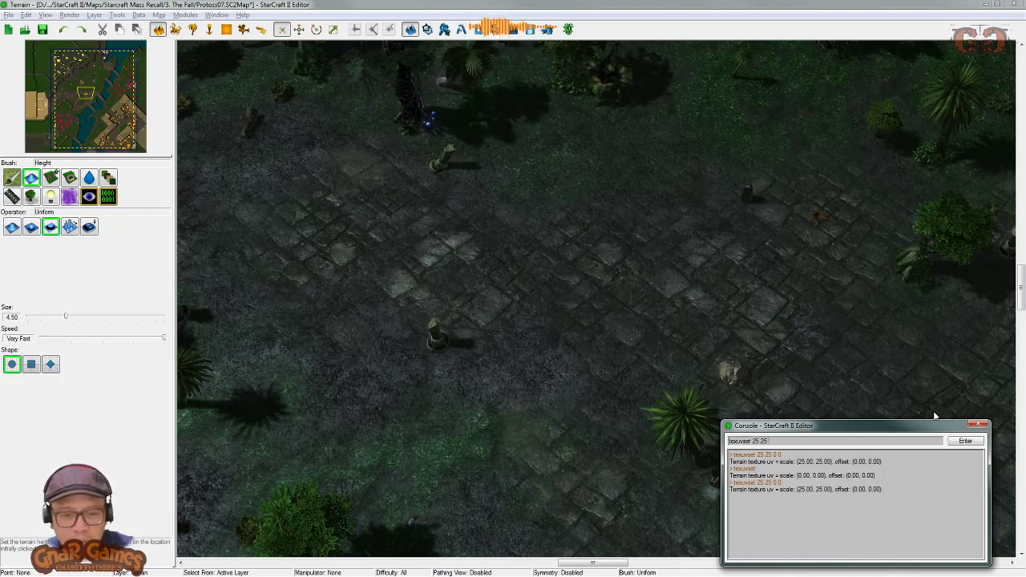
key("Return")
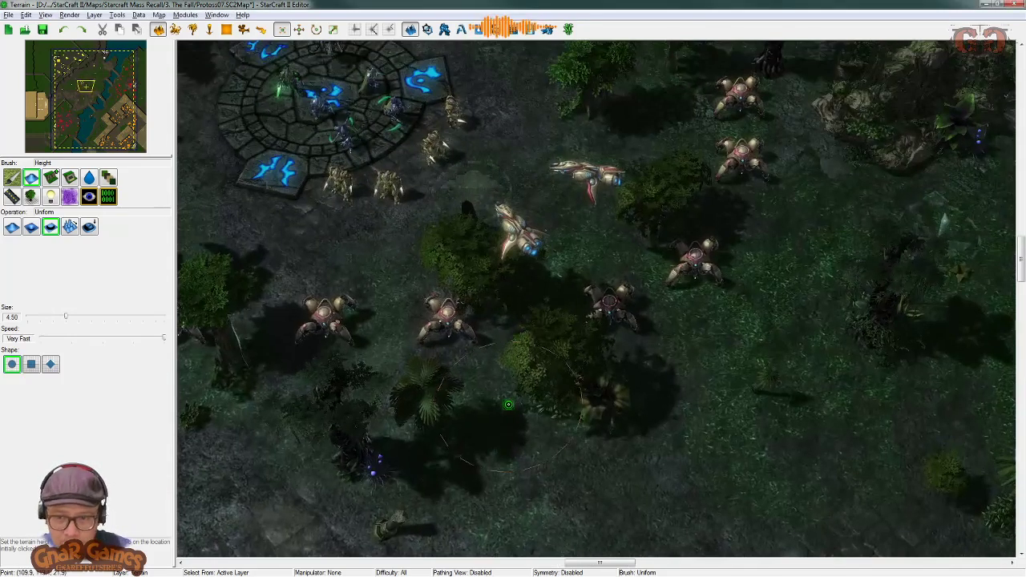
scroll(561, 385, "up", 3)
right_click_drag(561, 384, 572, 377)
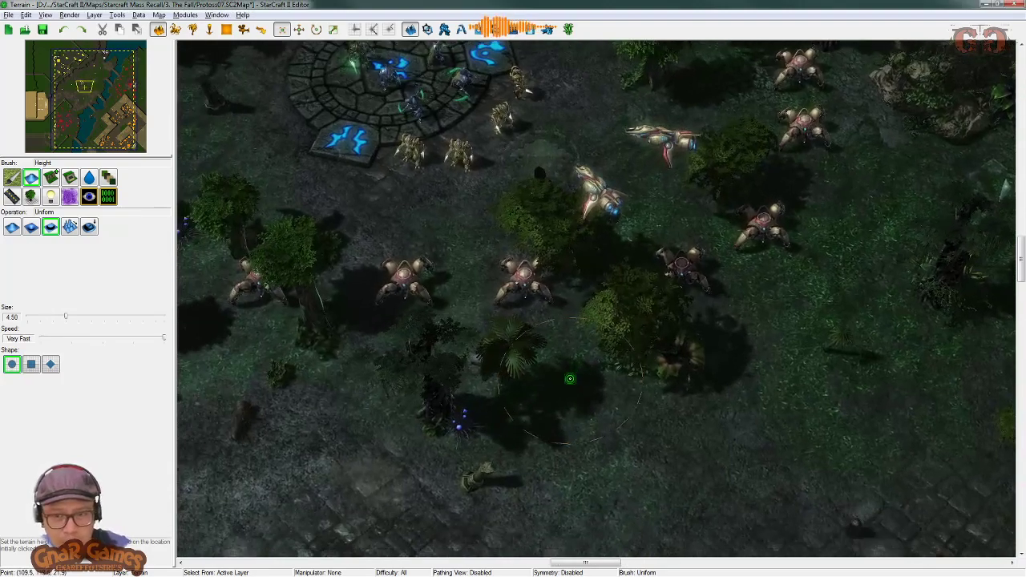
Step: Inspect the ground textures around the jungle units, stone ruins and paved base, and review the texture scale entries in the editor console
mouse_move(753, 331)
right_mouse_down()
mouse_move(662, 359)
mouse_move(620, 403)
right_mouse_up()
right_click_drag(593, 248, 668, 454)
right_click_drag(498, 278, 783, 336)
right_click_drag(441, 114, 985, 357)
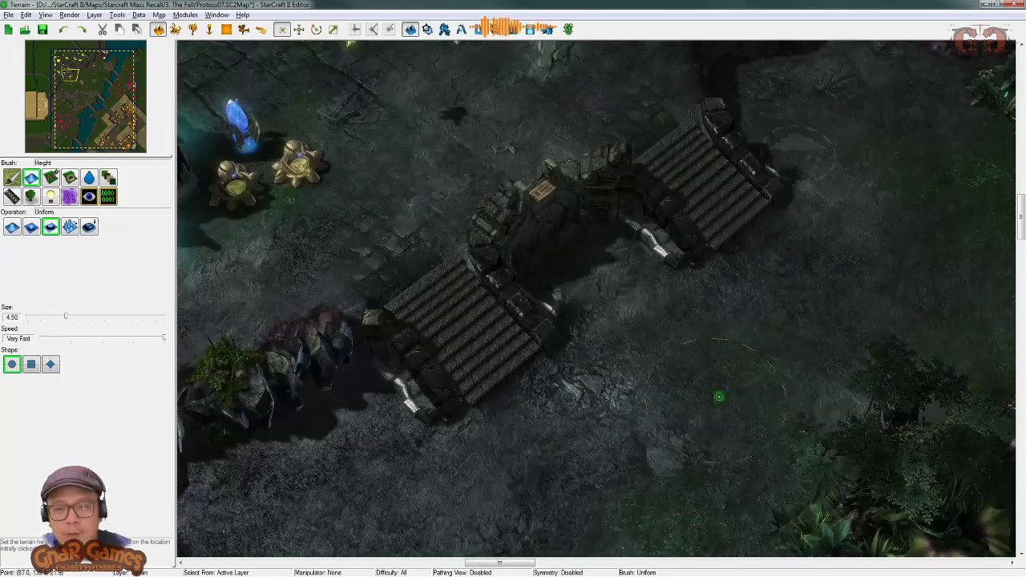
right_click_drag(633, 333, 882, 549)
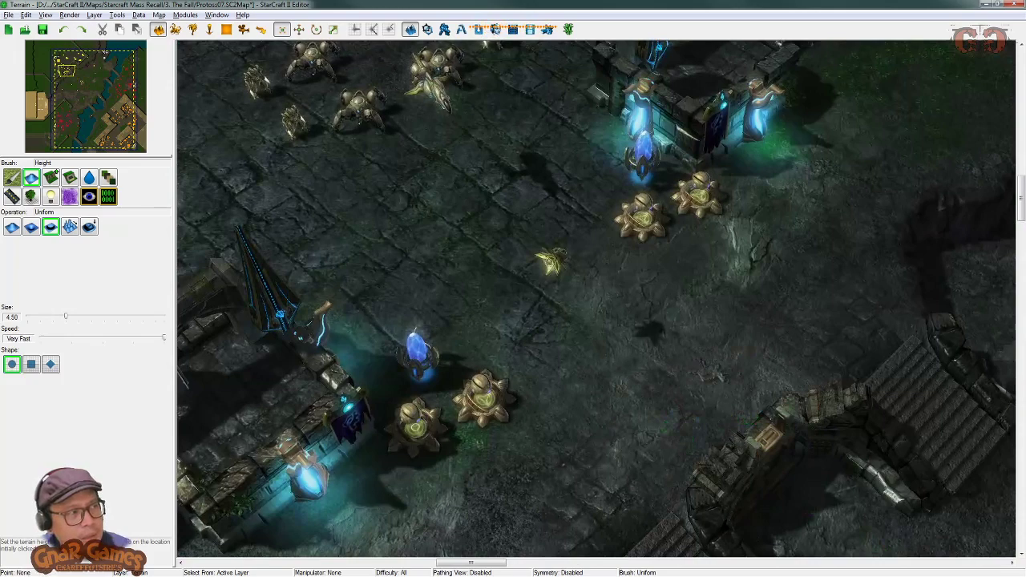
key("ctrl+alt+shift+x")
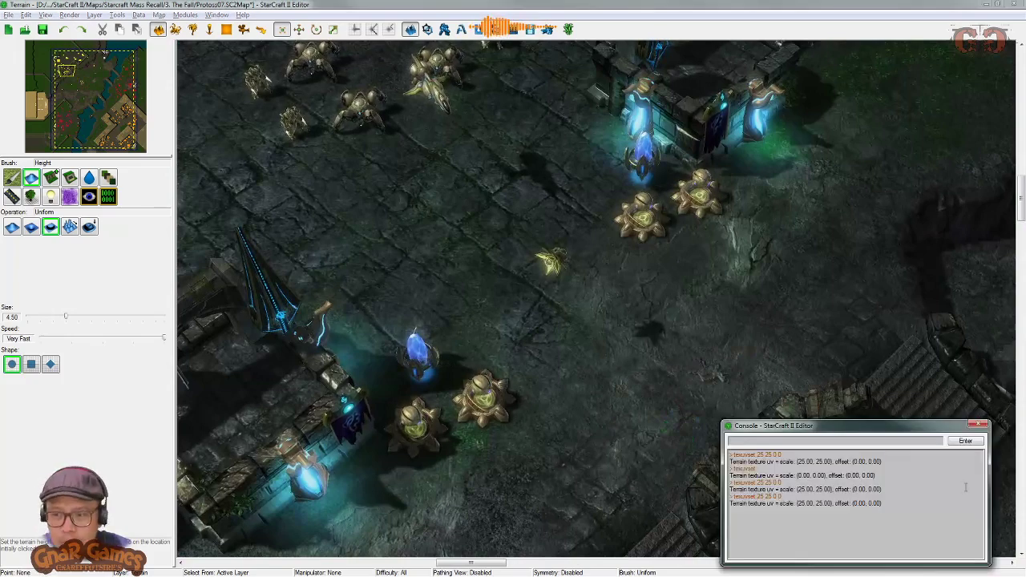
left_click(979, 424)
Step: Select the 00:00:00 entry of the Auir2 lighting and set its tone mapping Diffuse Multiplier to 1
key("alt+Tab")
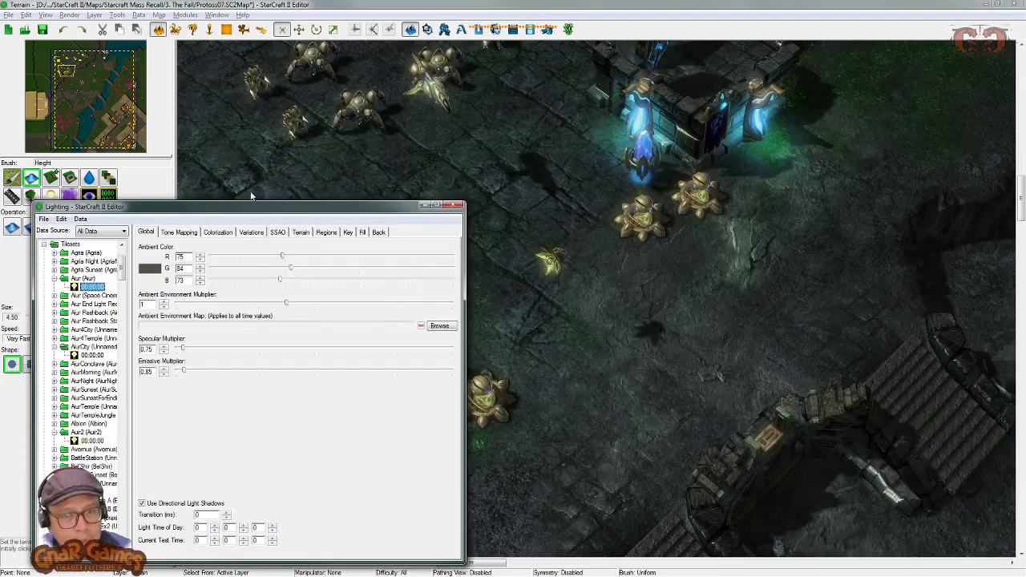
left_click_drag(252, 214, 702, 181)
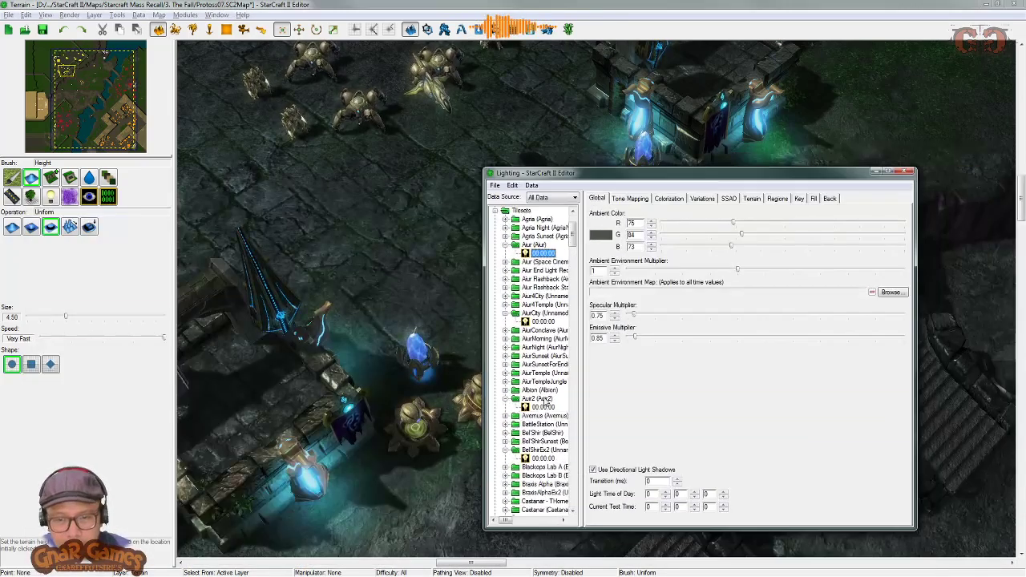
left_click(550, 408)
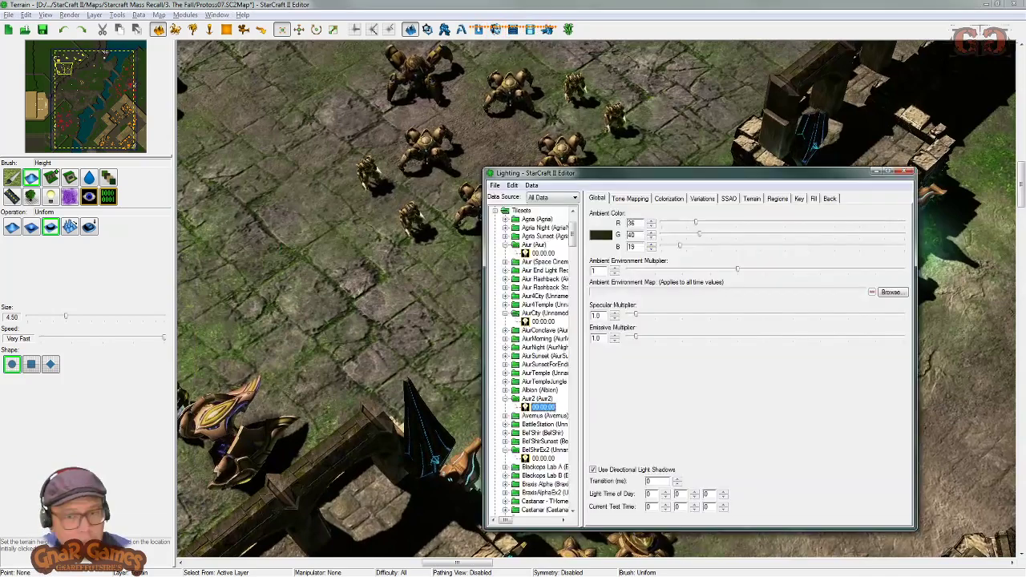
left_click(630, 199)
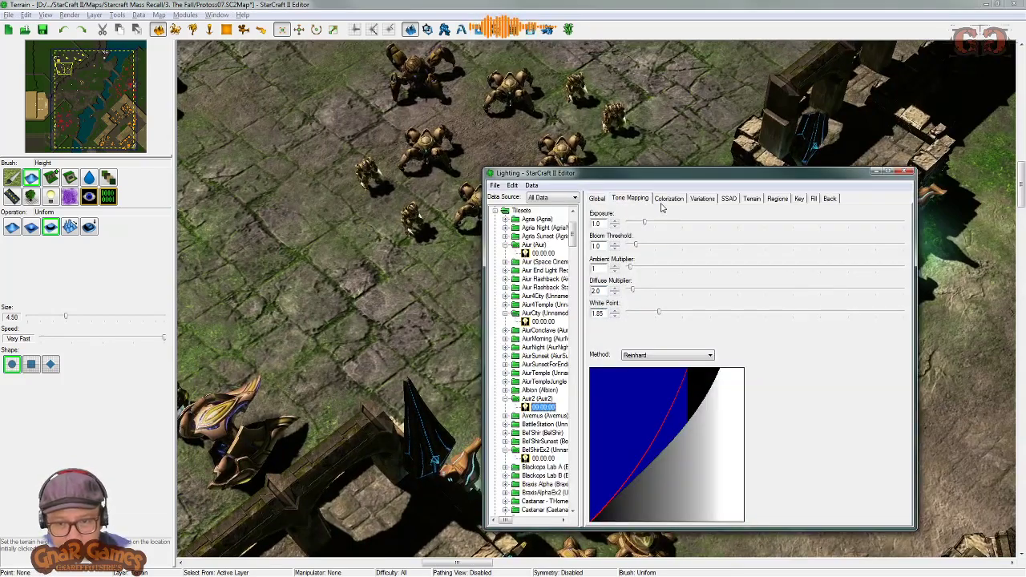
double_click(597, 290)
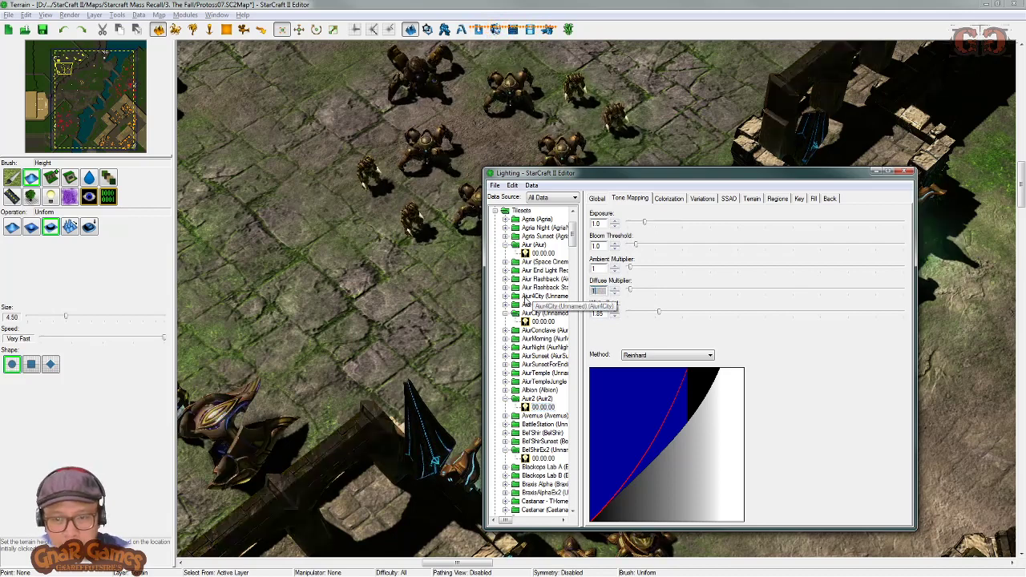
Step: Set the Auir2 lighting's Terrain Diffuse Multiplier to 1 and Terrain Specular Exponent to 24
left_click(669, 199)
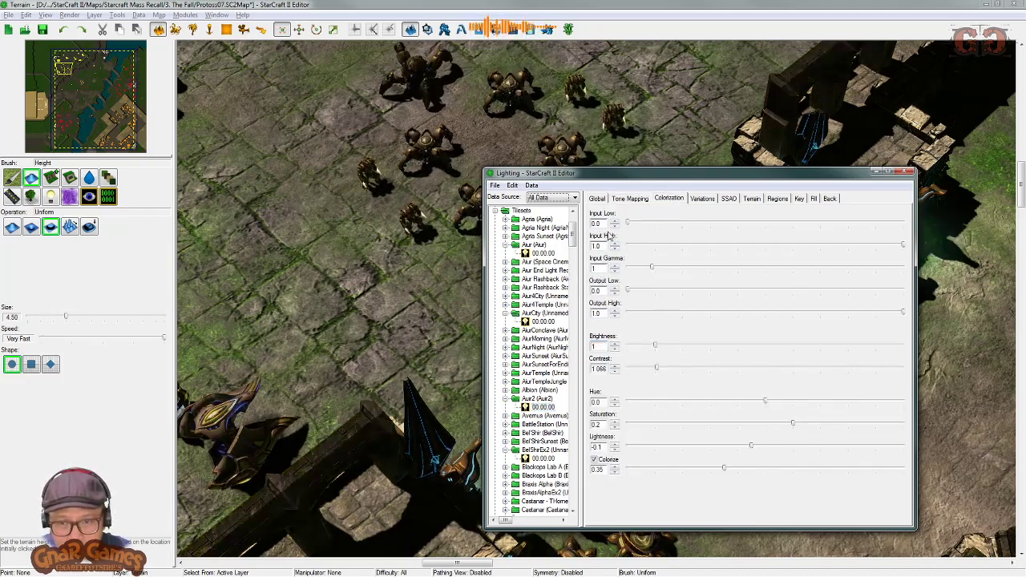
left_click(699, 200)
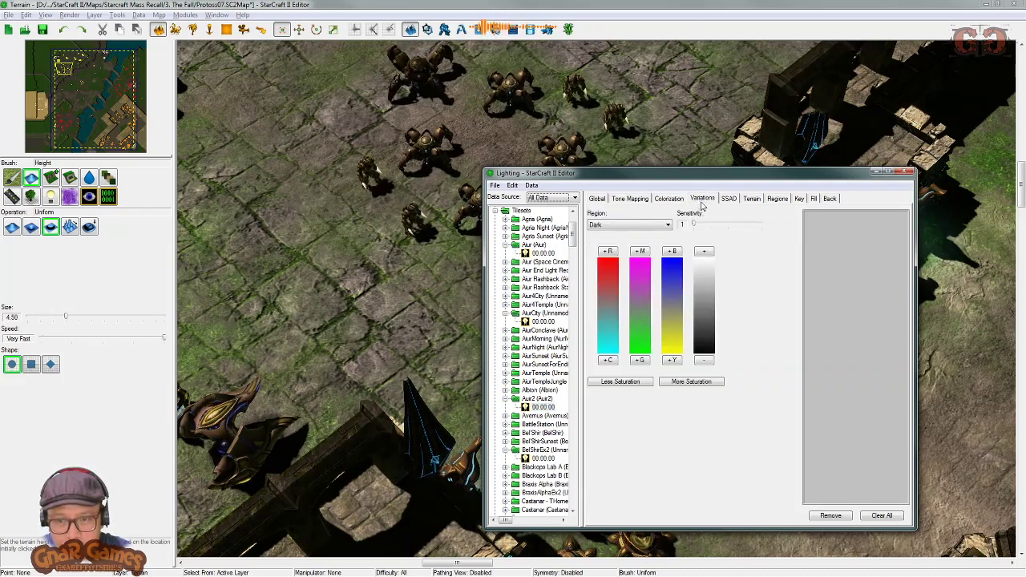
left_click(724, 201)
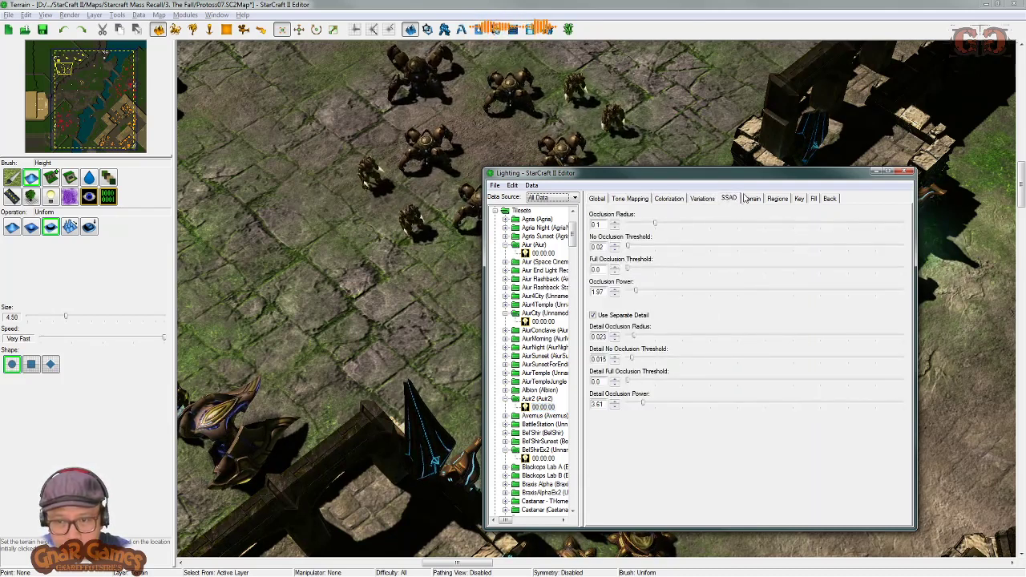
left_click(751, 199)
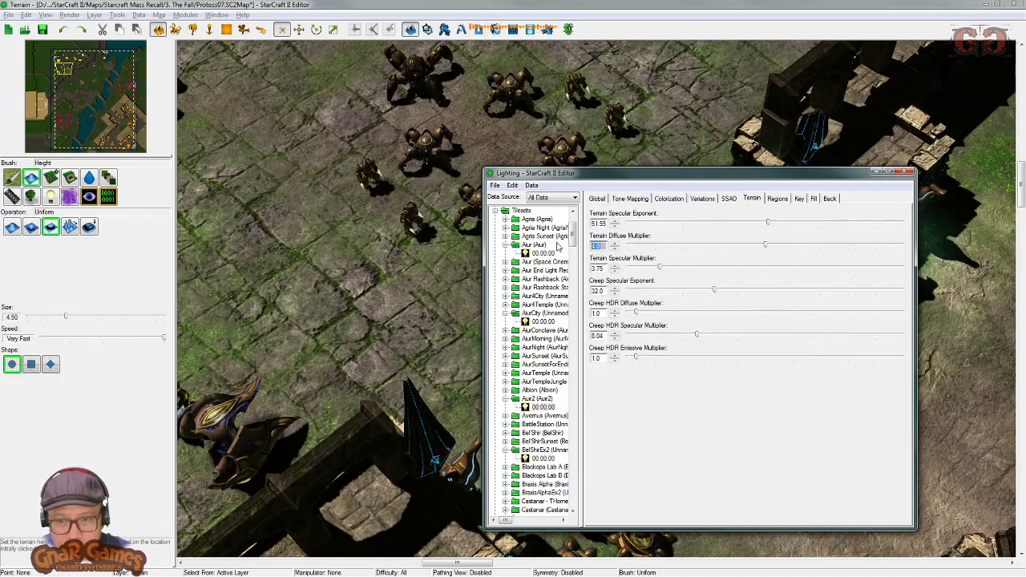
type("1")
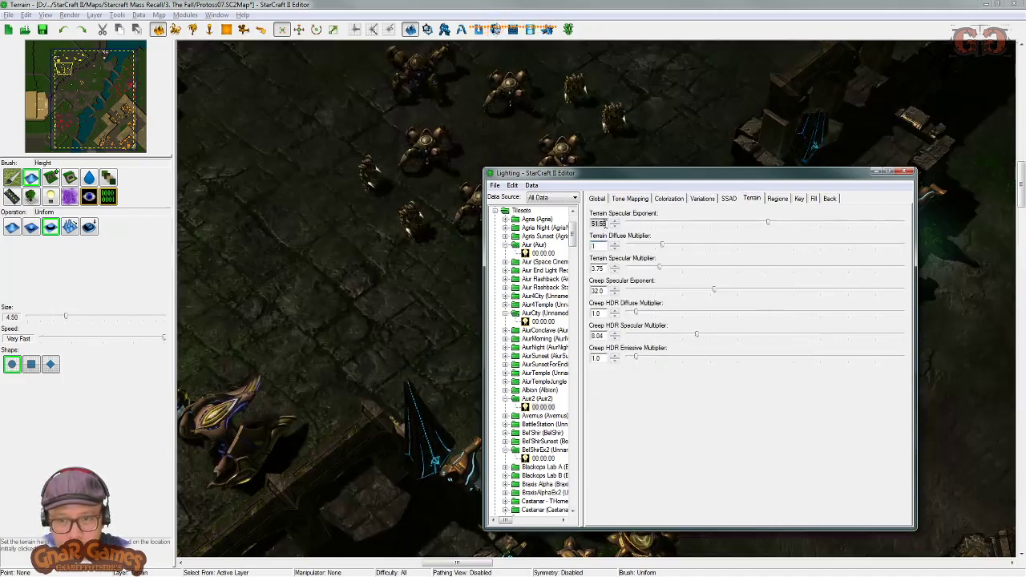
type("10")
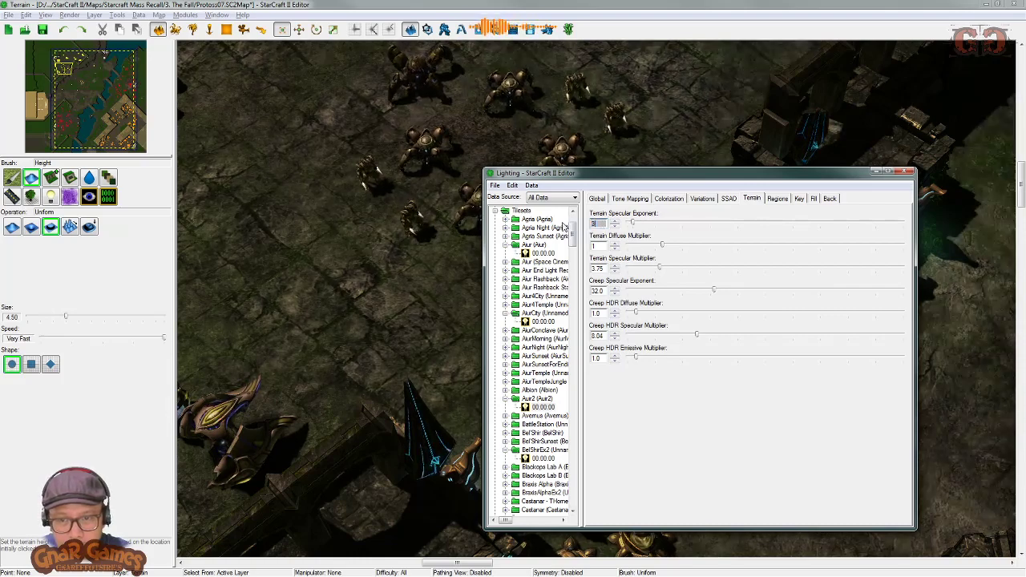
type("33")
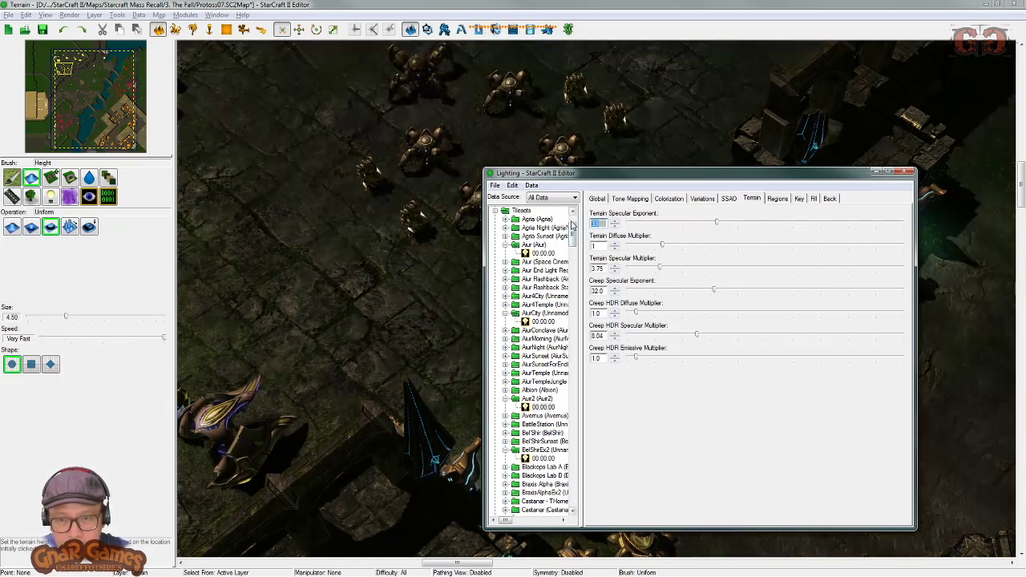
type("24")
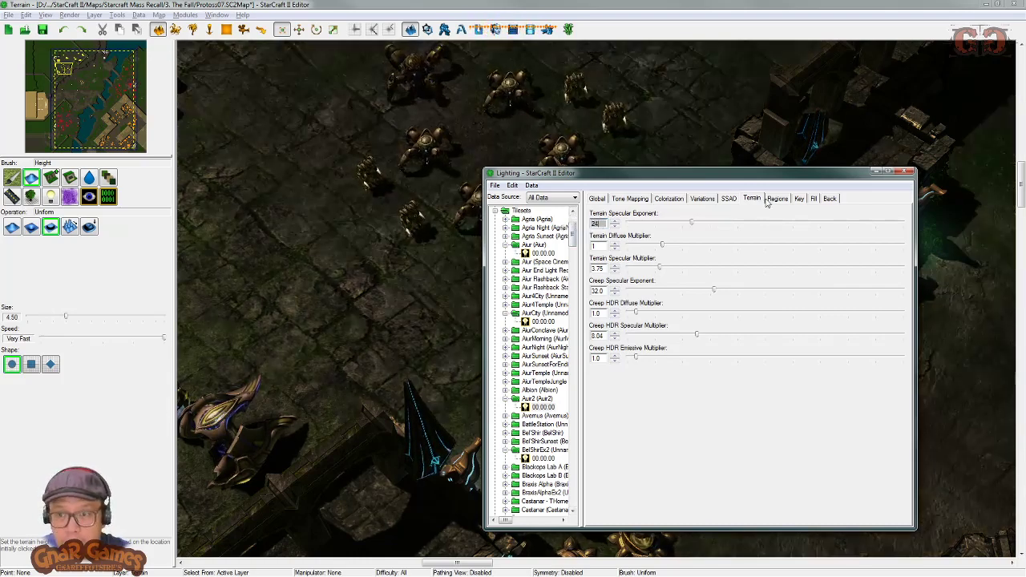
Step: Set the key light's Specular Multiplier to 1 and check the fill and back light settings
left_click(776, 199)
left_click(807, 200)
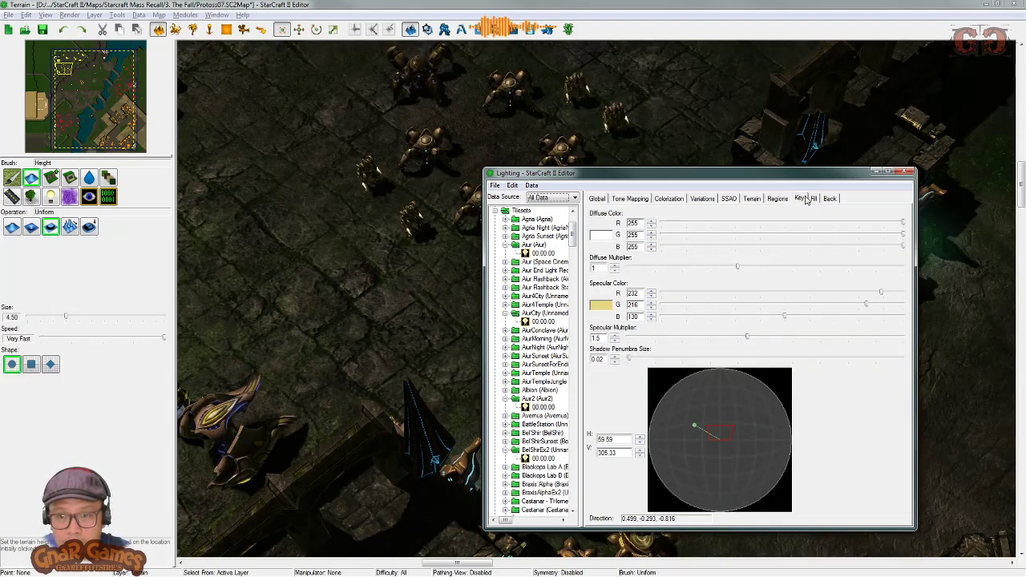
left_click_drag(605, 337, 565, 339)
type("1")
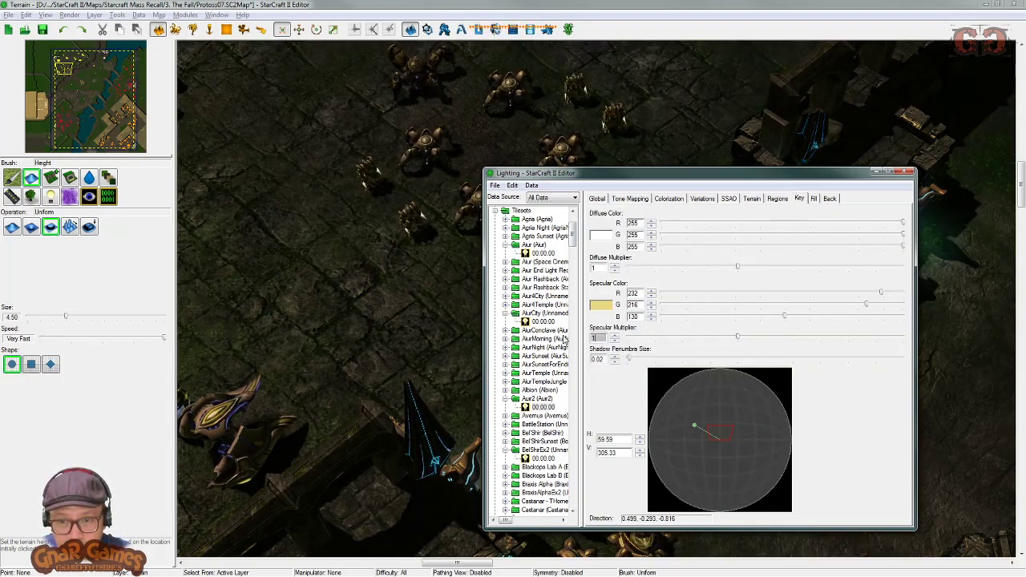
left_click(813, 200)
left_click(829, 200)
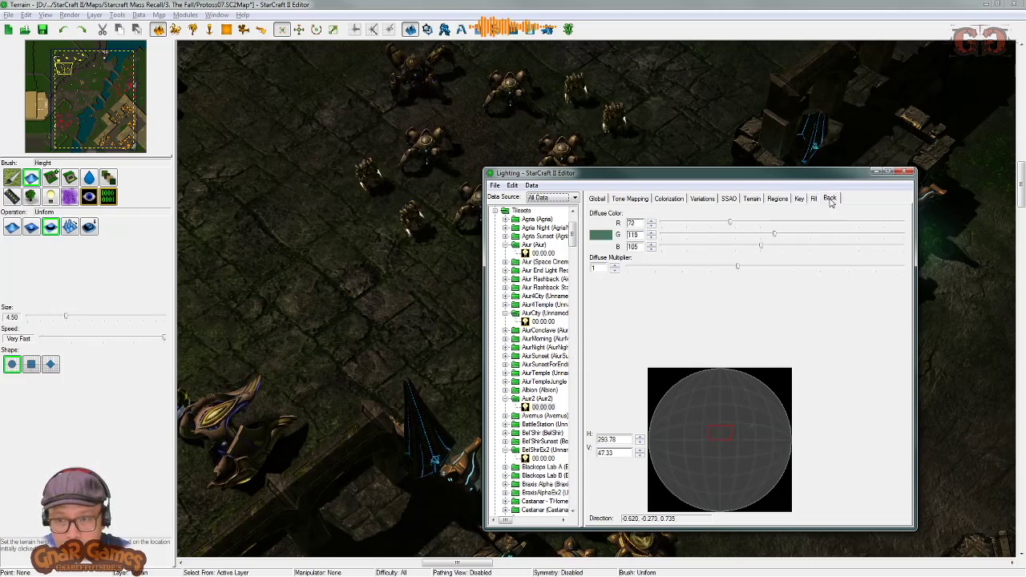
left_click(815, 198)
Step: Brighten the global Ambient Color to an olive green with RGB 120, 134, 64
left_click(598, 199)
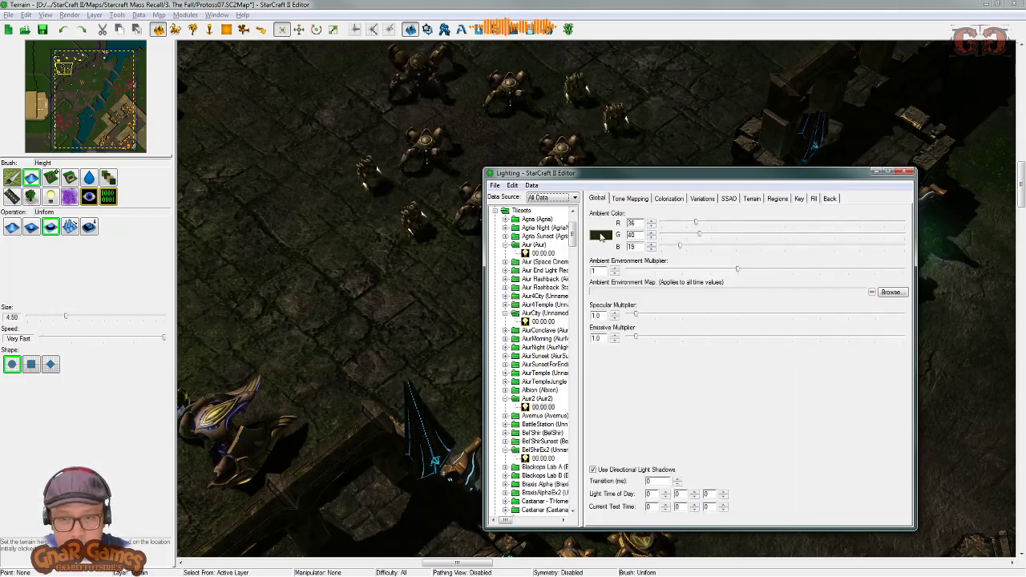
left_click(601, 236)
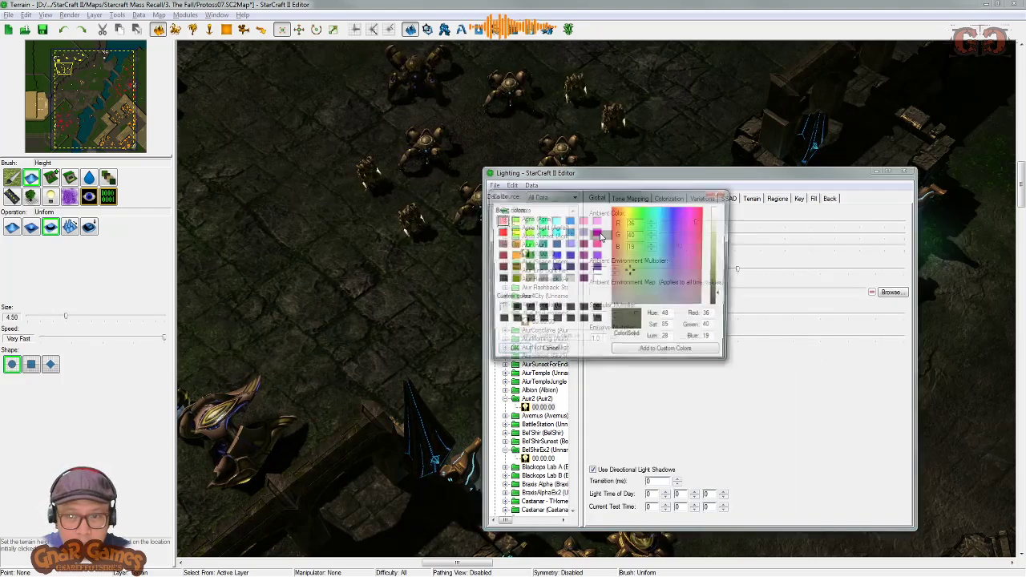
left_click_drag(721, 296, 721, 271)
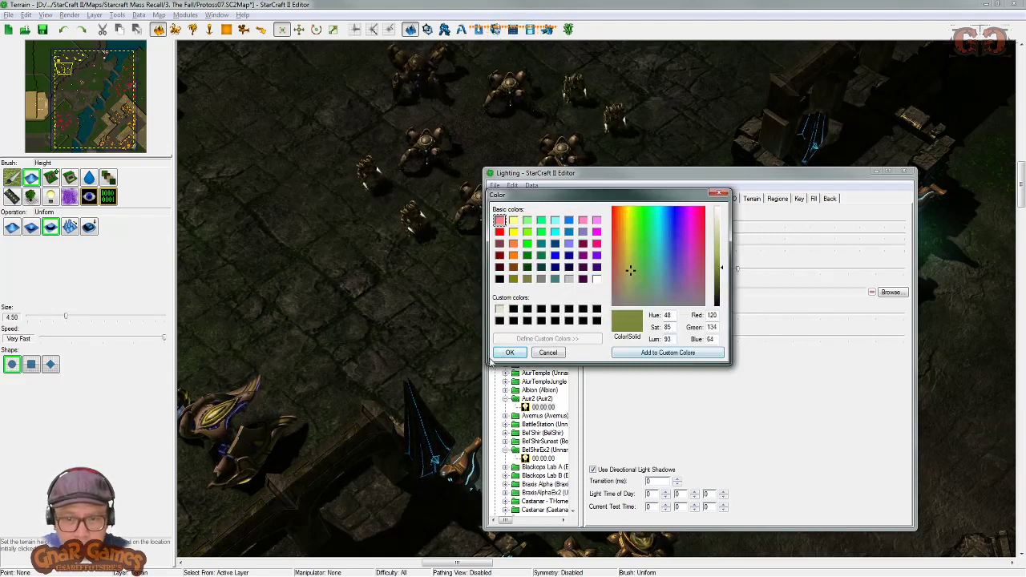
left_click(509, 353)
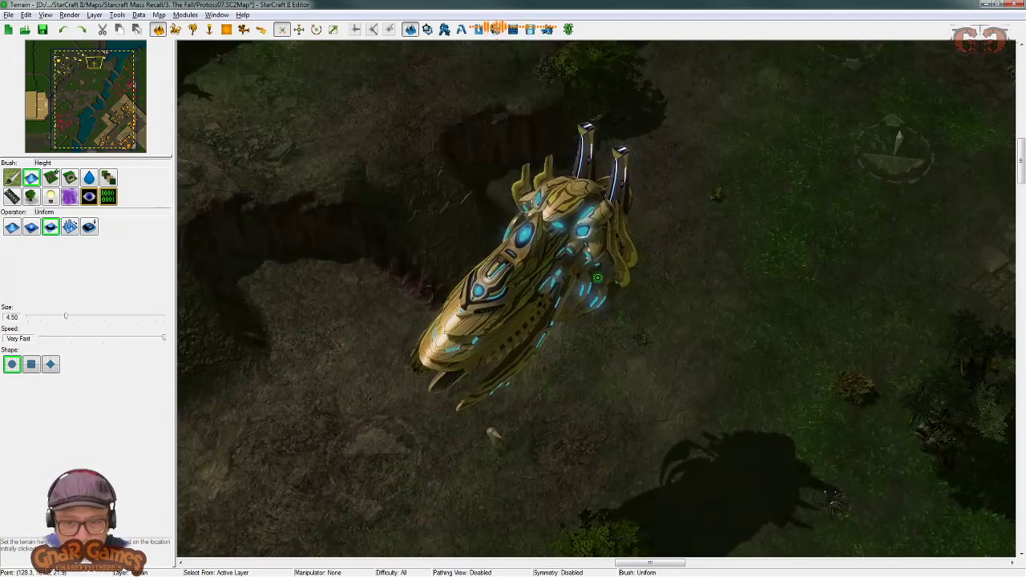
Step: Move the Lighting window clear of the large golden ship and lower the Ambient Color's luminance to 50
key("alt+Tab")
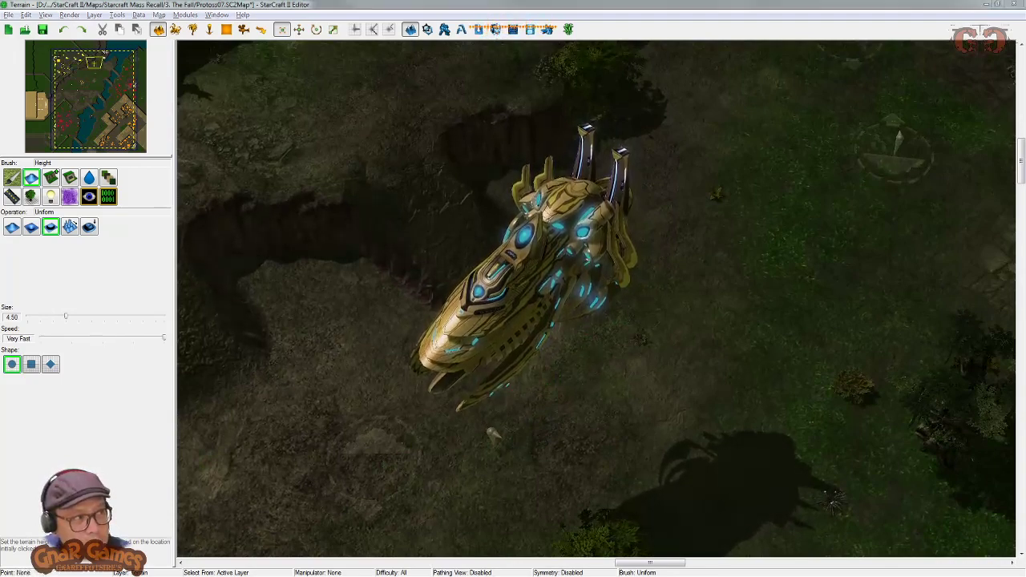
left_click_drag(850, 180, 1012, 185)
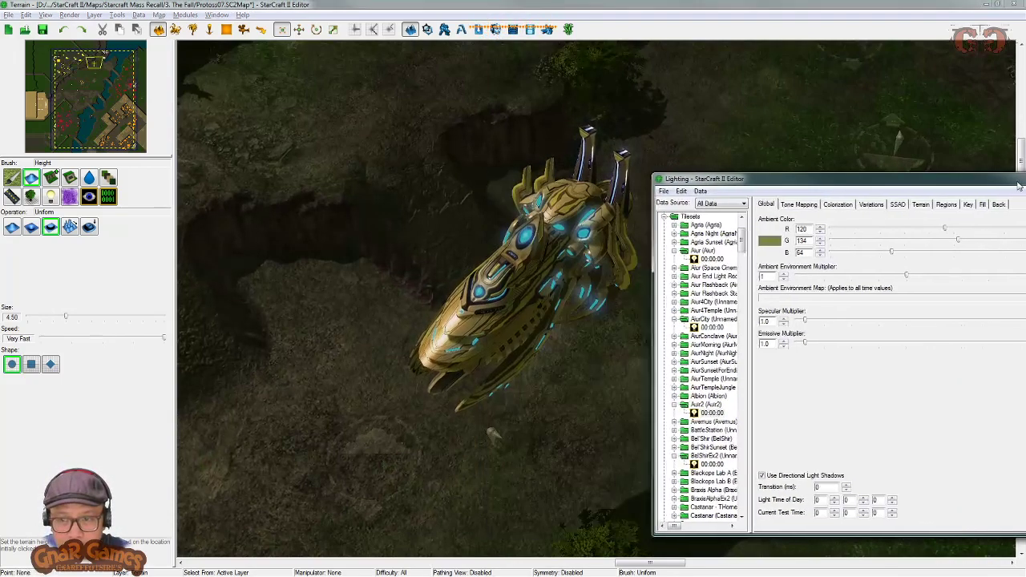
left_click(760, 243)
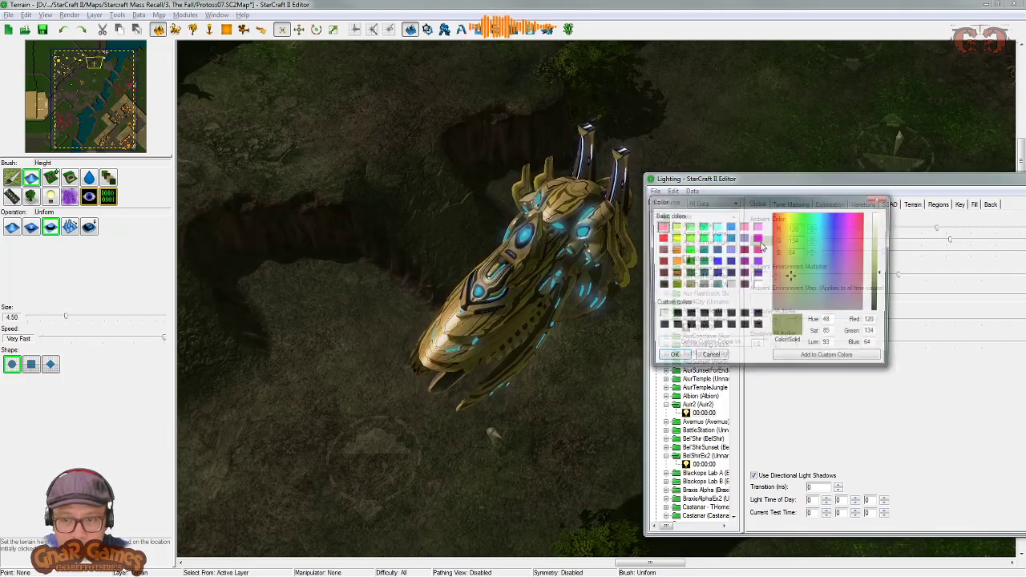
double_click(829, 345)
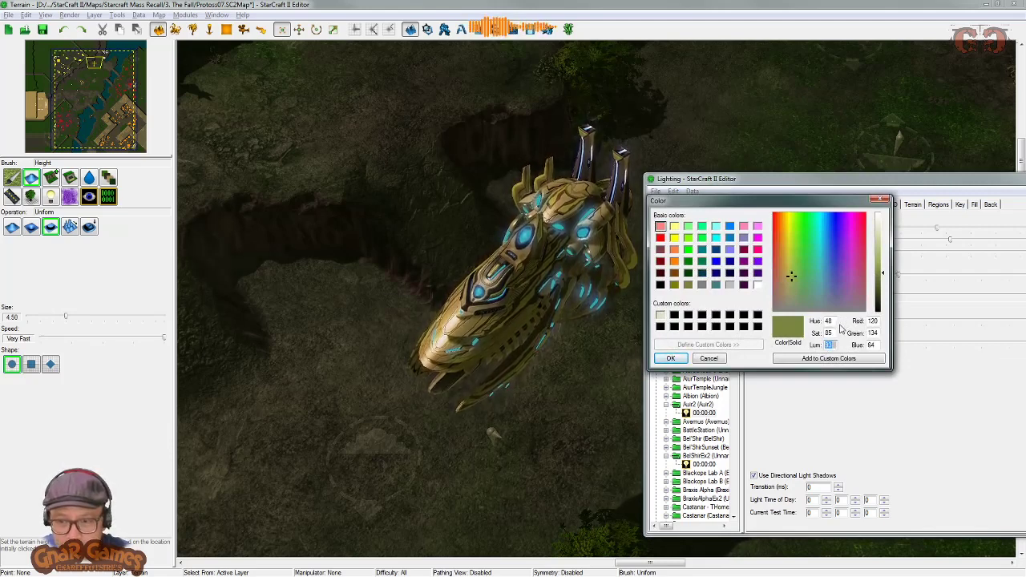
type("50")
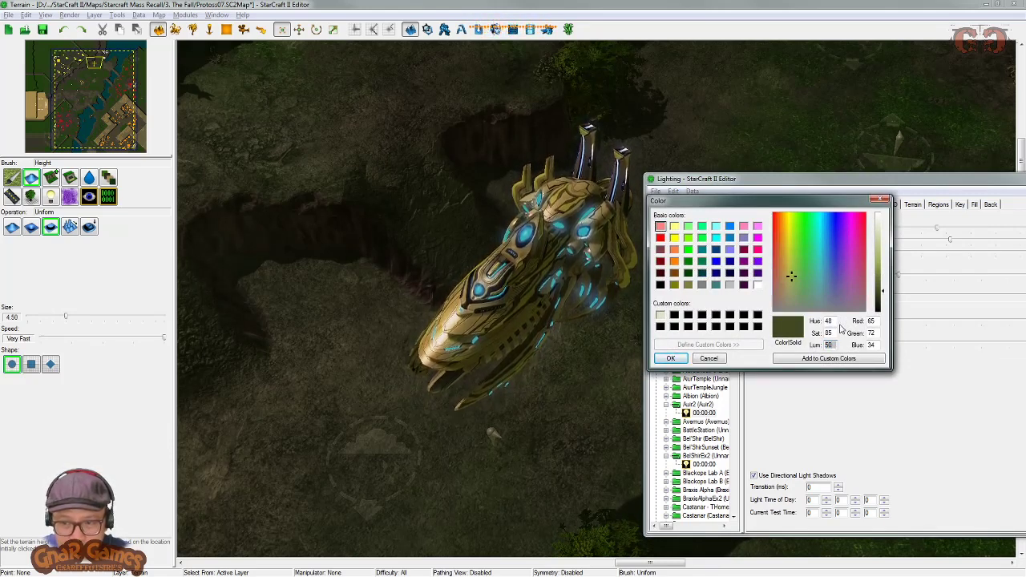
left_click(710, 359)
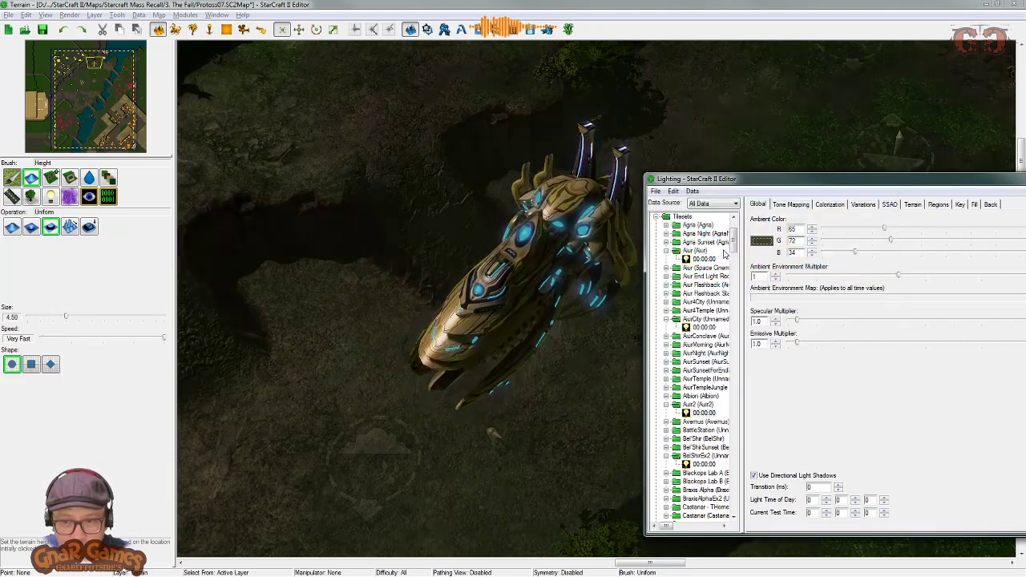
Step: Change the global Ambient Color to a deep saturated blue with RGB 21, 13, 94
left_click(762, 241)
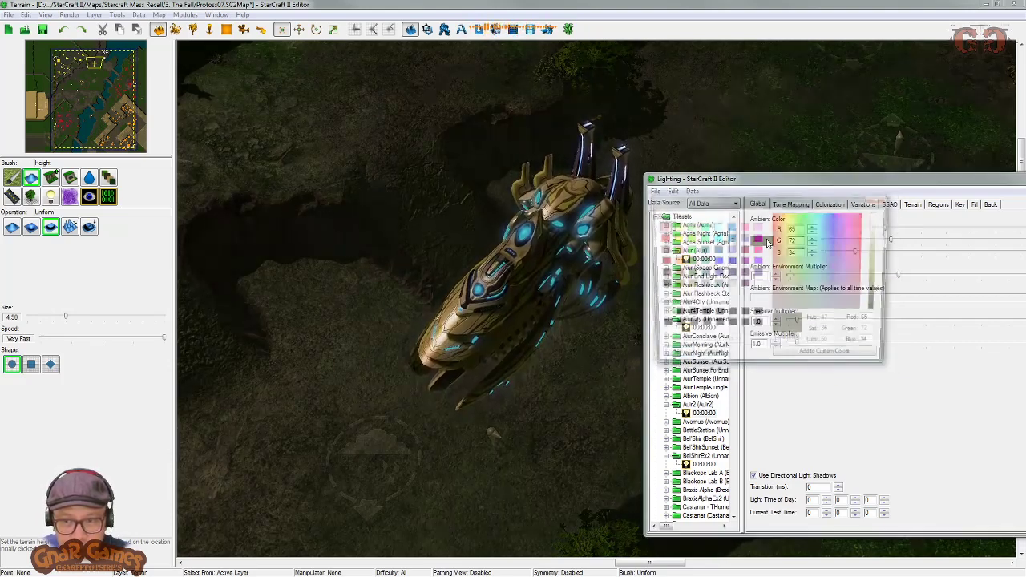
left_click(839, 237)
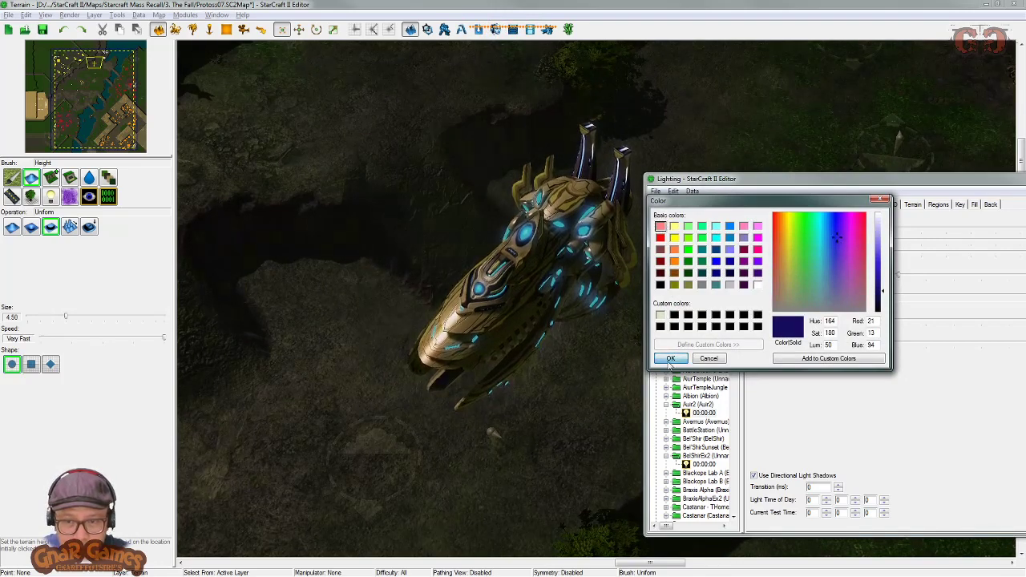
left_click(671, 359)
Step: Set the global Ambient Color to a muted blue with RGB 44, 71, 101
left_click(768, 241)
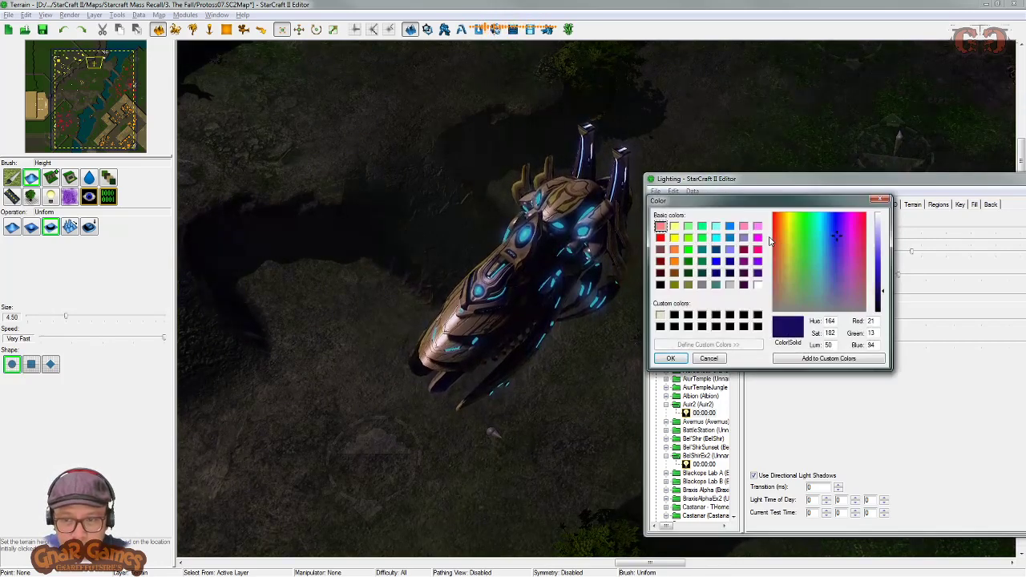
left_click(829, 271)
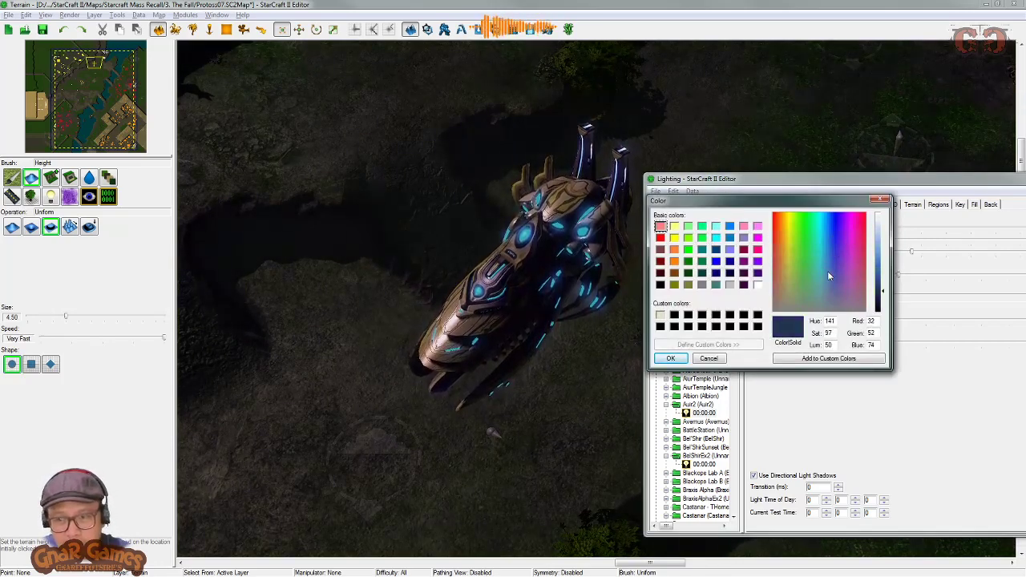
left_click(879, 283)
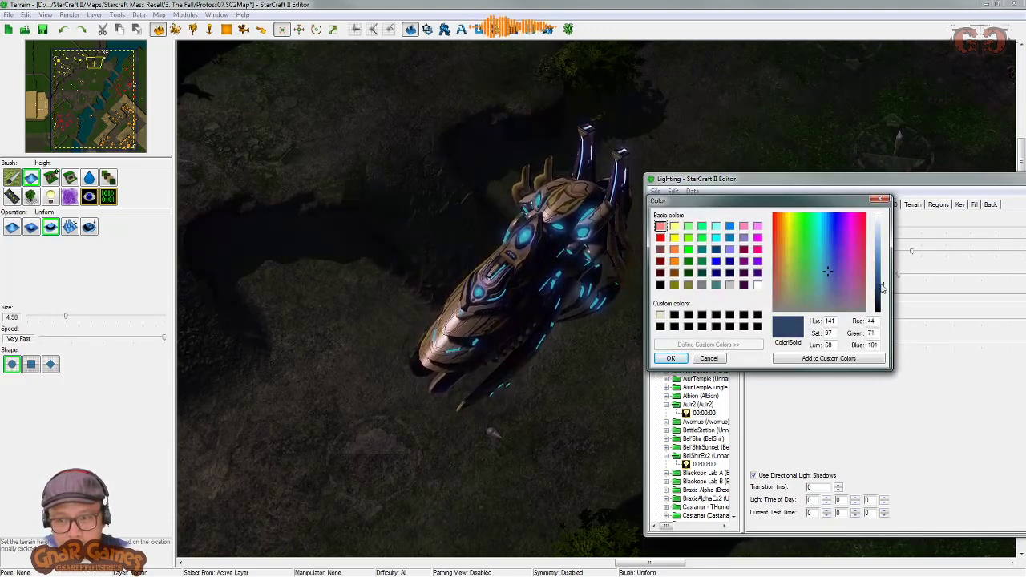
left_click(671, 359)
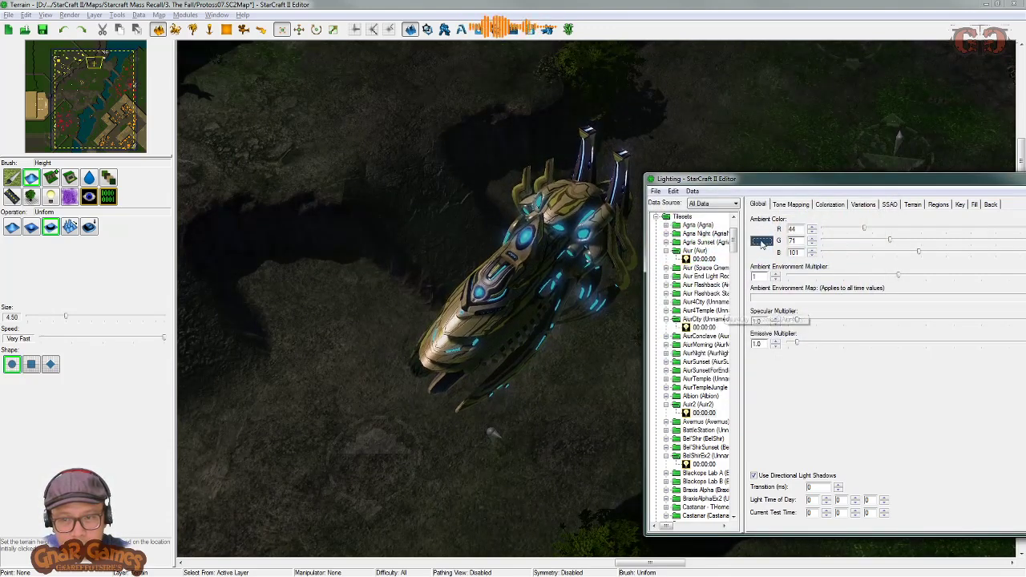
Step: Darken the global Ambient Color to RGB 38, 62, 87 by lowering its luminance to 59
left_click(768, 243)
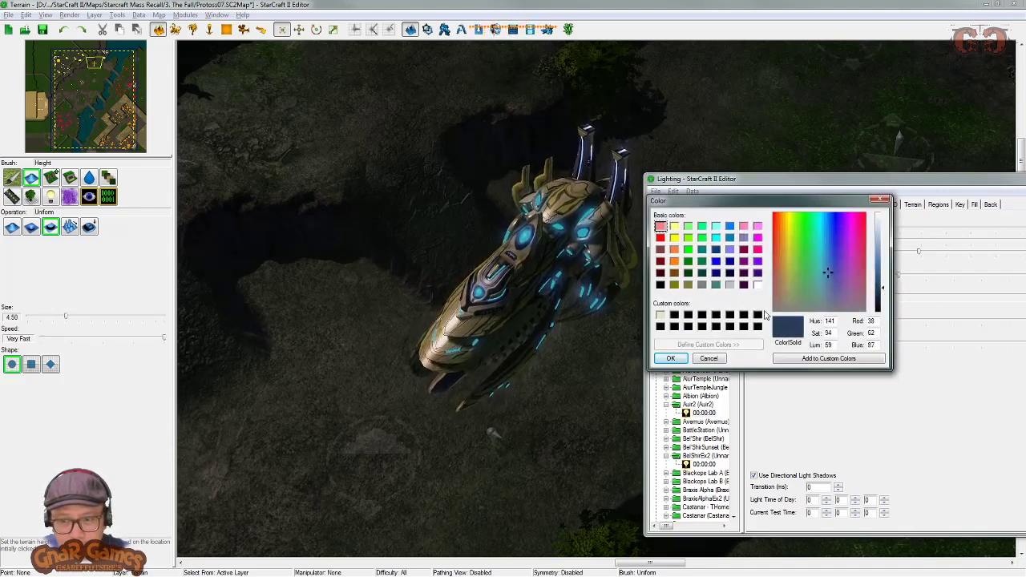
left_click(673, 358)
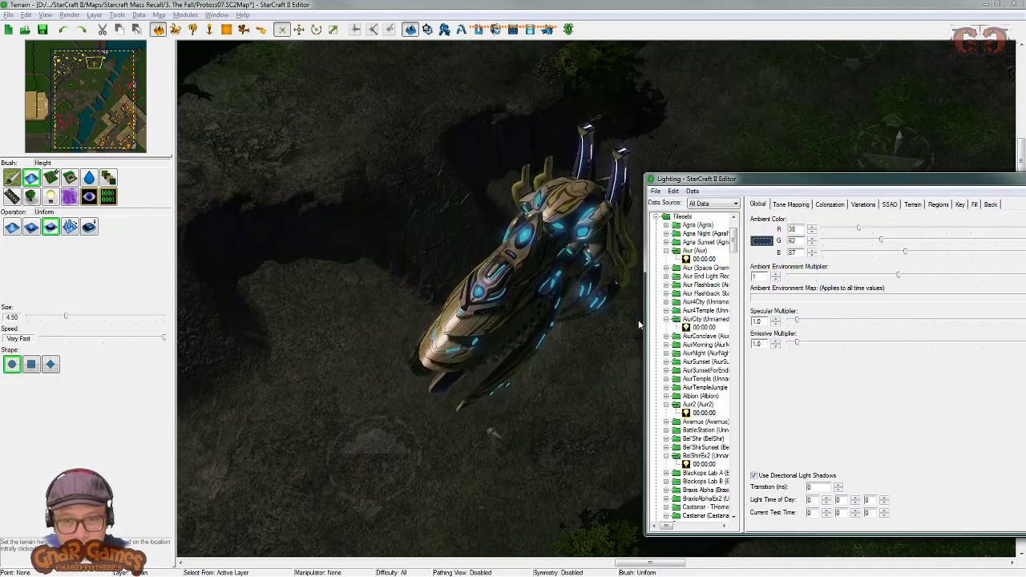
Step: Set the fill light's Diffuse Multiplier to 5.309 and the back light's Diffuse Multiplier to 0.0
left_click(958, 206)
left_click(976, 205)
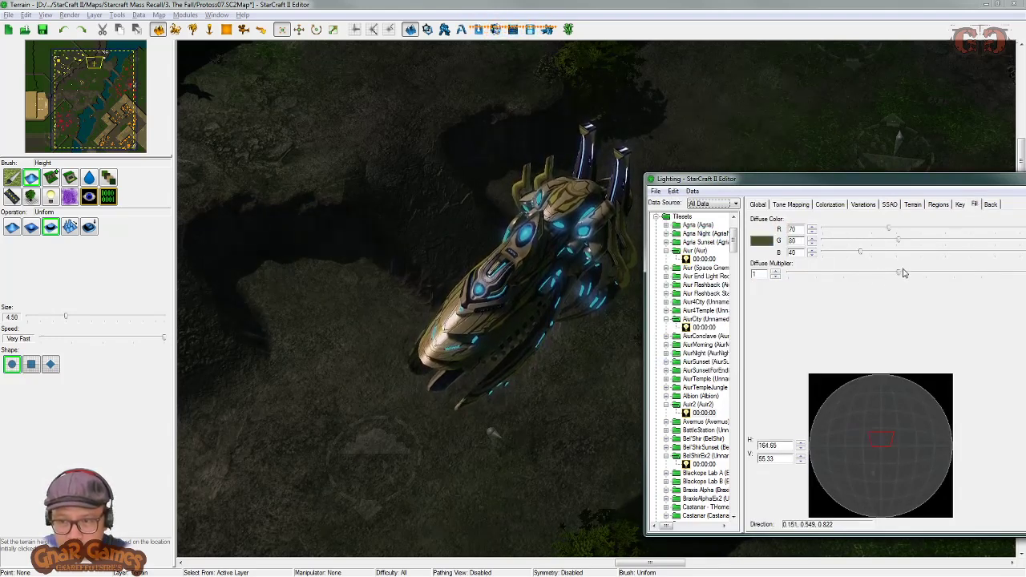
left_click_drag(902, 273, 757, 282)
left_click(992, 205)
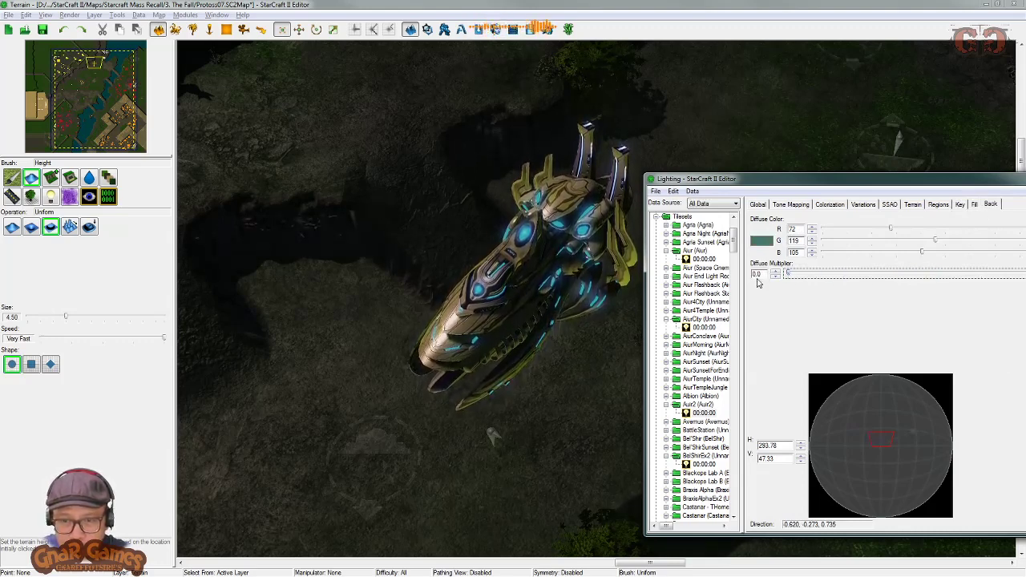
left_click(975, 204)
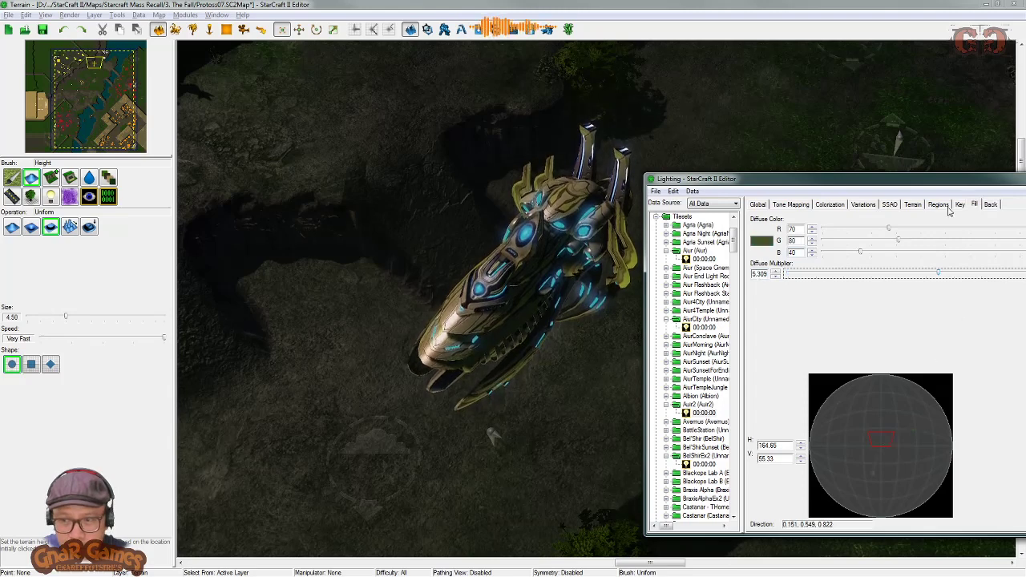
Step: Check the key light's direction and rotate the fill light to H 182.98, V 26.0
left_click(960, 205)
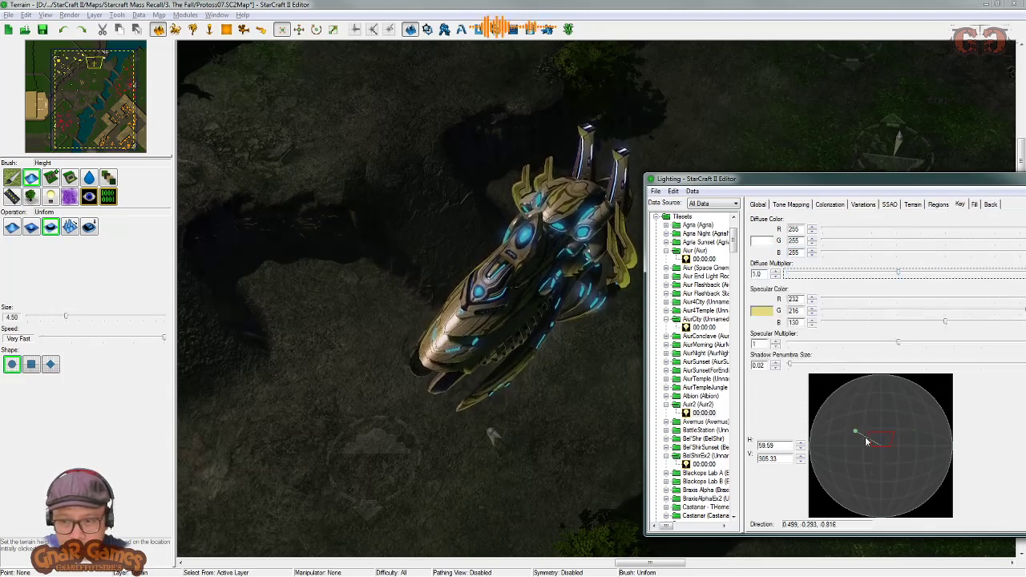
left_click(974, 205)
left_click_drag(868, 480, 883, 496)
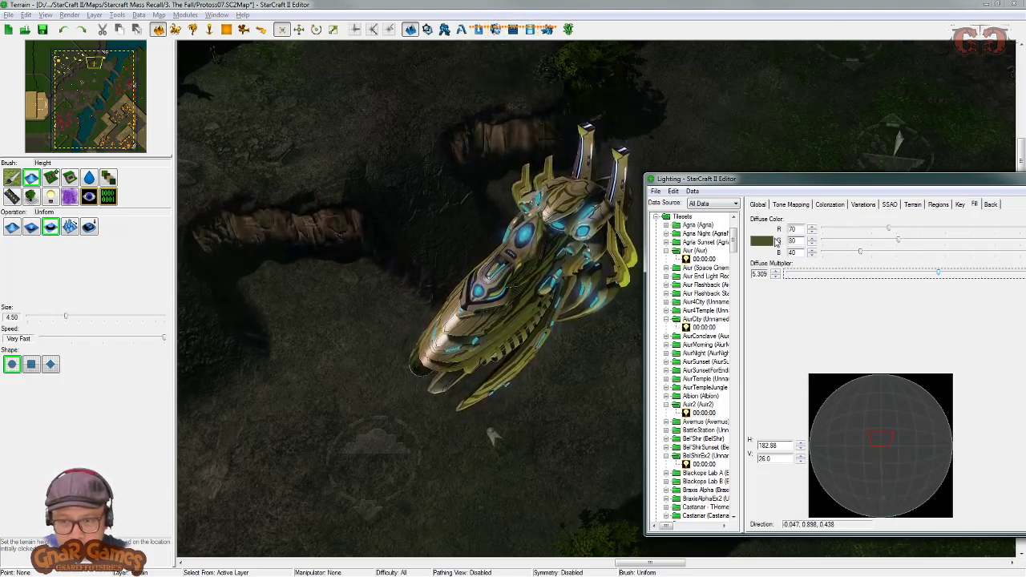
Step: Change the fill light's Diffuse Color to a dark purple with RGB 51, 41, 78
left_click(764, 239)
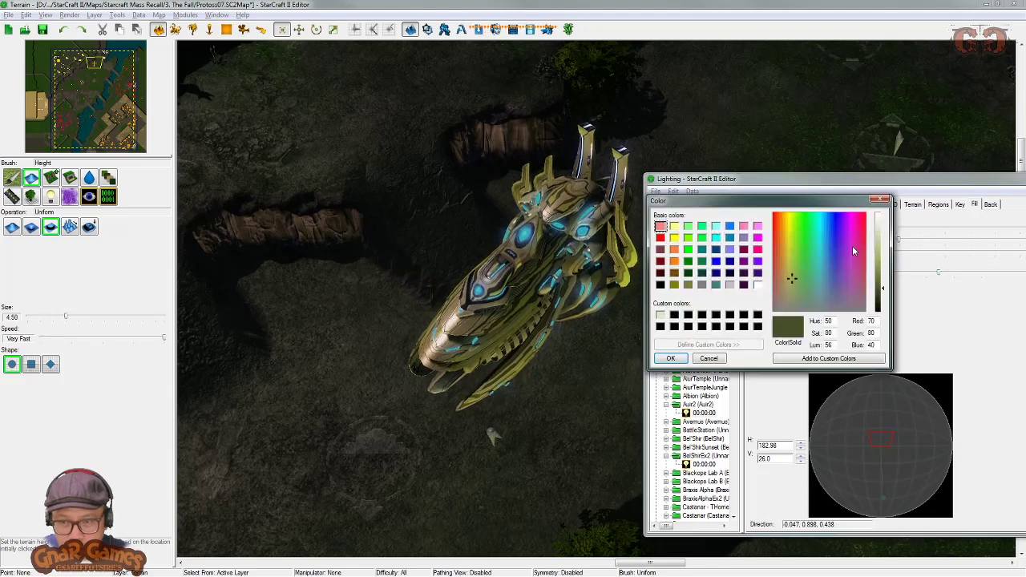
left_click(829, 282)
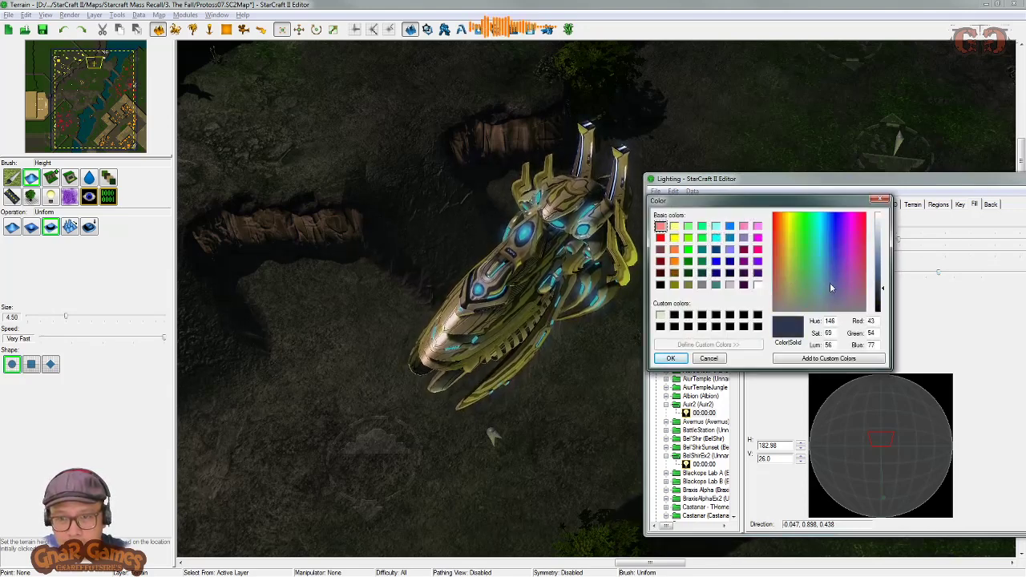
left_click(832, 288)
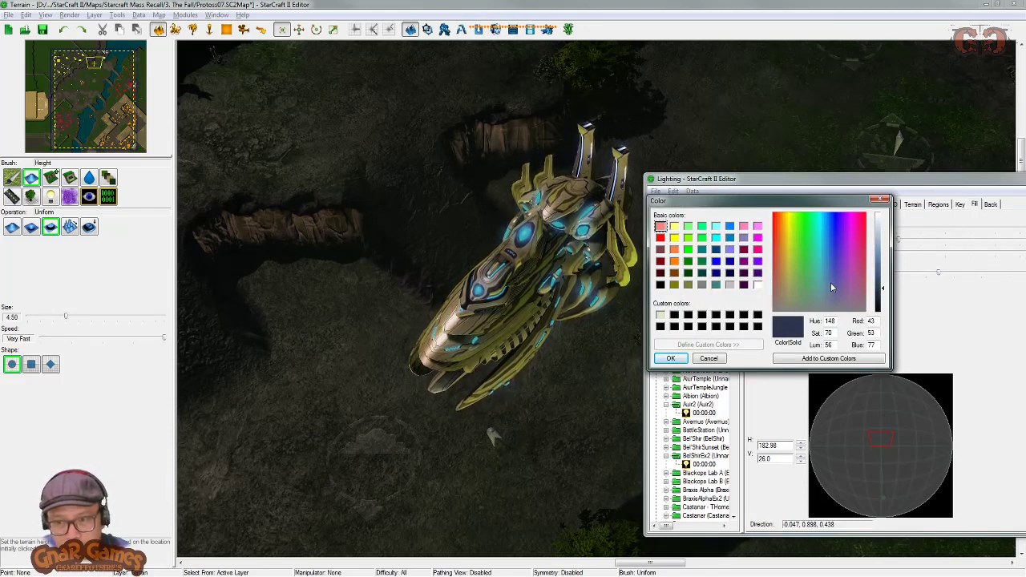
mouse_move(831, 285)
left_mouse_down()
mouse_move(798, 280)
mouse_move(839, 278)
mouse_move(828, 285)
mouse_move(843, 287)
left_mouse_up()
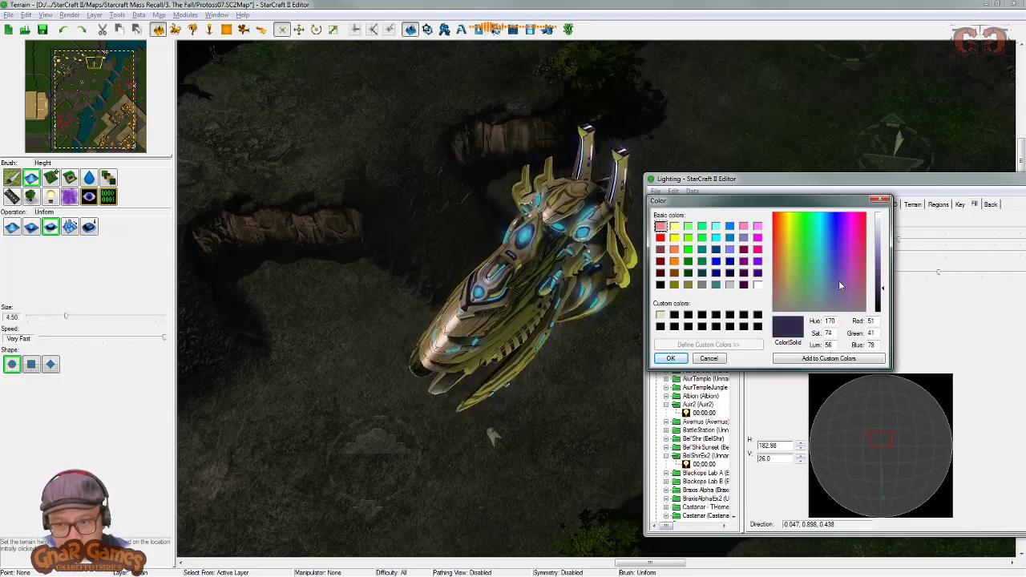
left_click(671, 359)
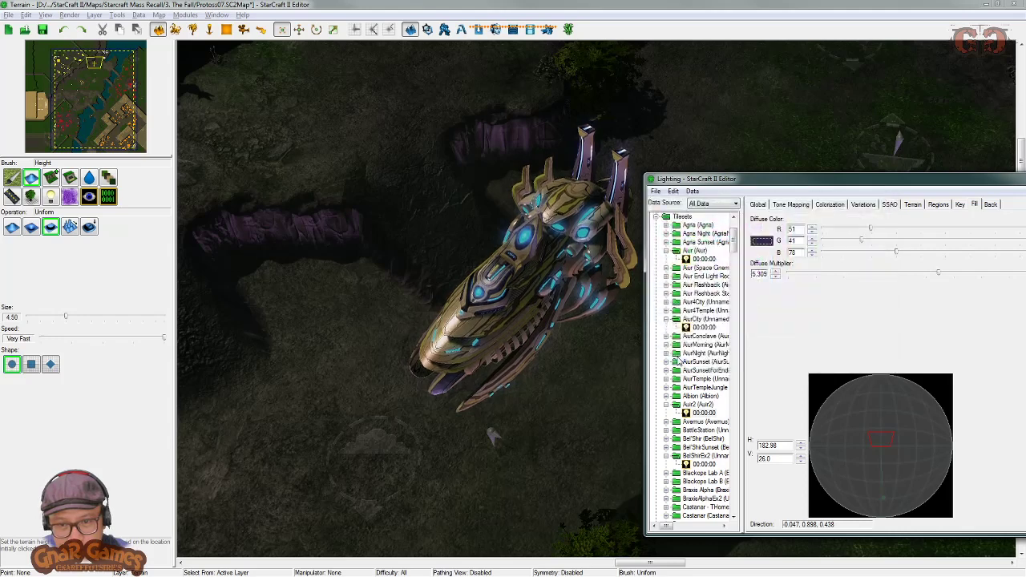
Step: Lower the saturation of the fill light's Diffuse Color to 30, giving RGB 56, 52, 67
left_click(764, 241)
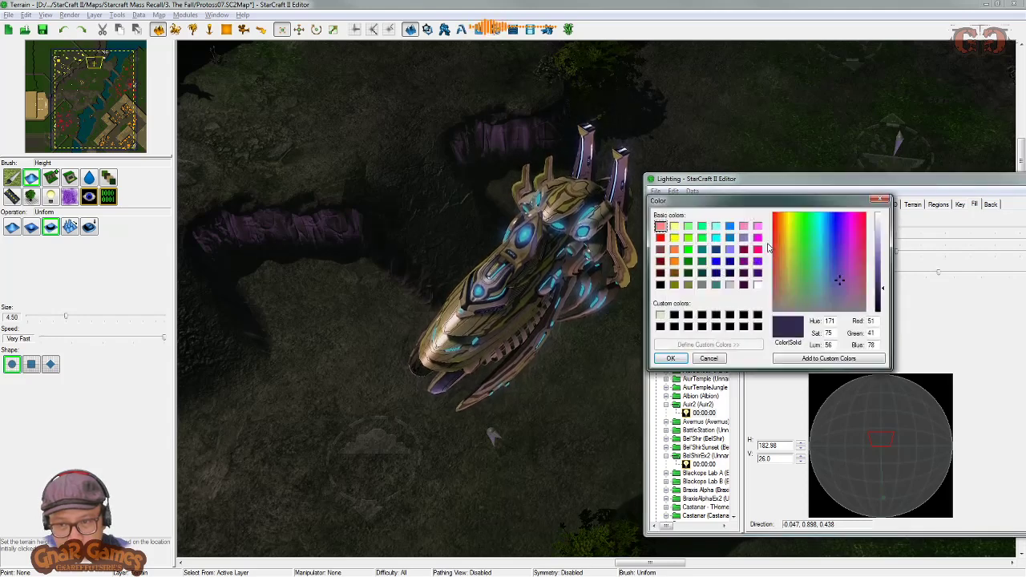
double_click(830, 333)
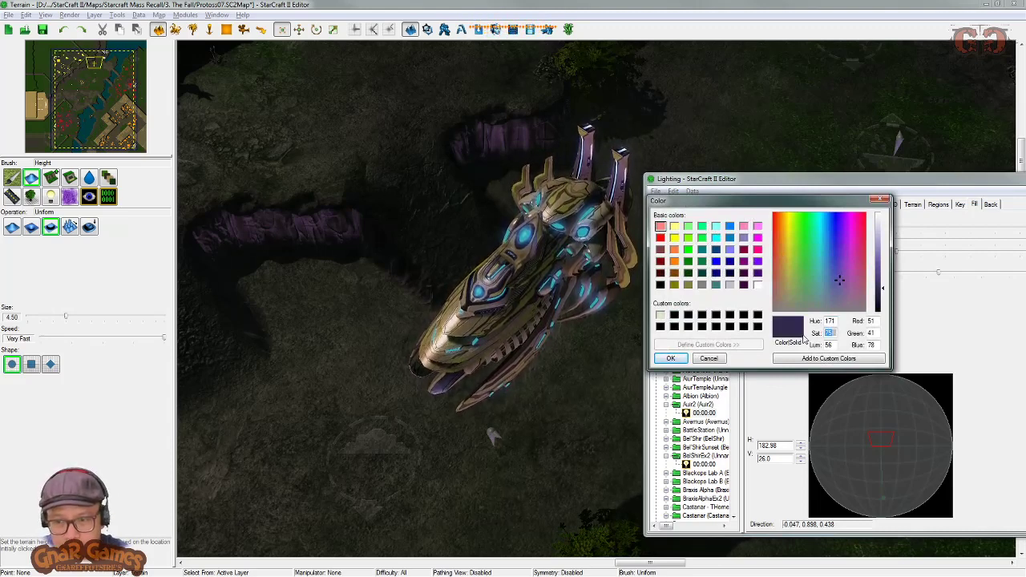
type("5")
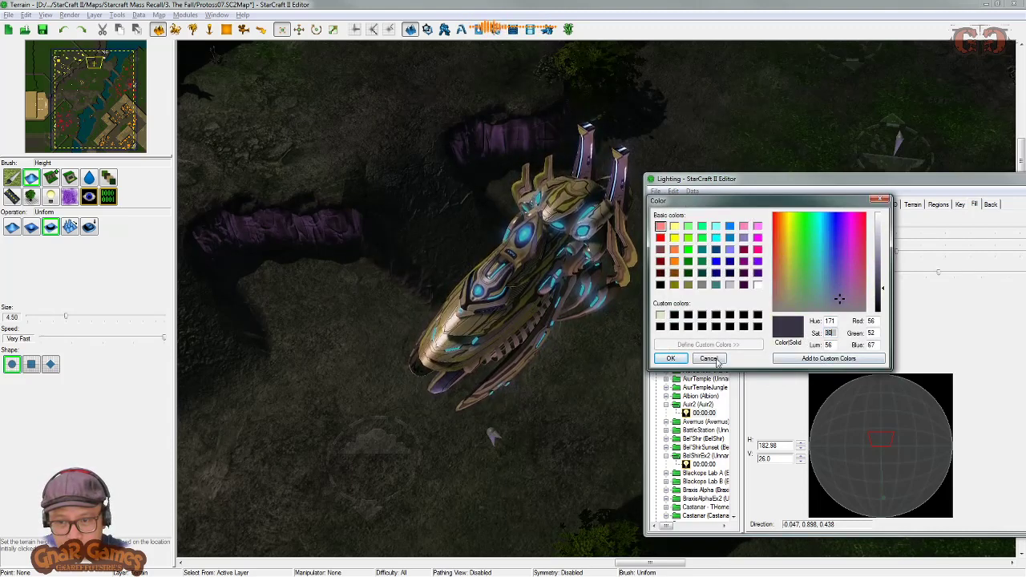
left_click(713, 359)
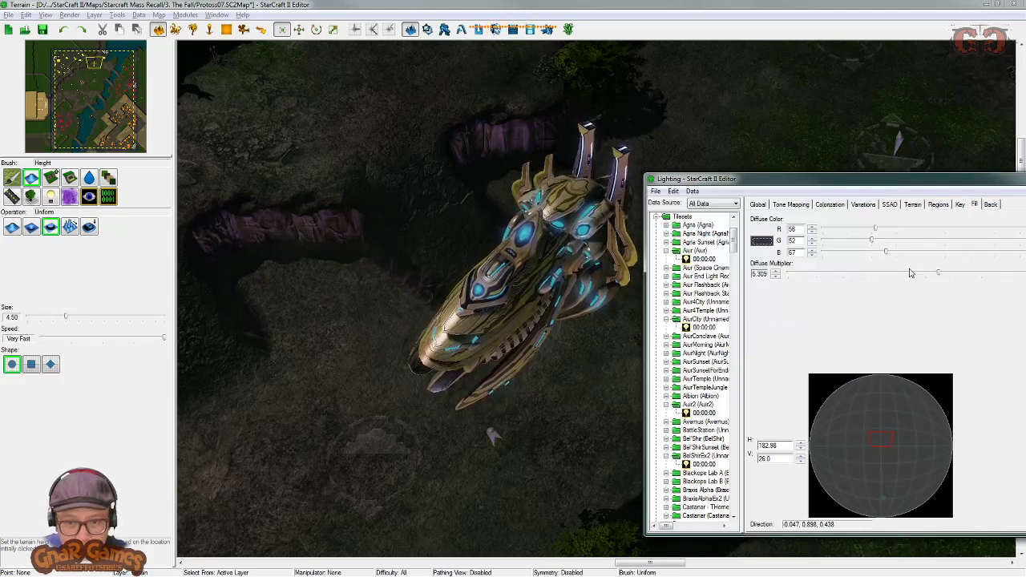
Step: Lower the fill light's Diffuse Multiplier to 2.042 and check its effect around the Protoss base
left_click_drag(899, 273, 917, 286)
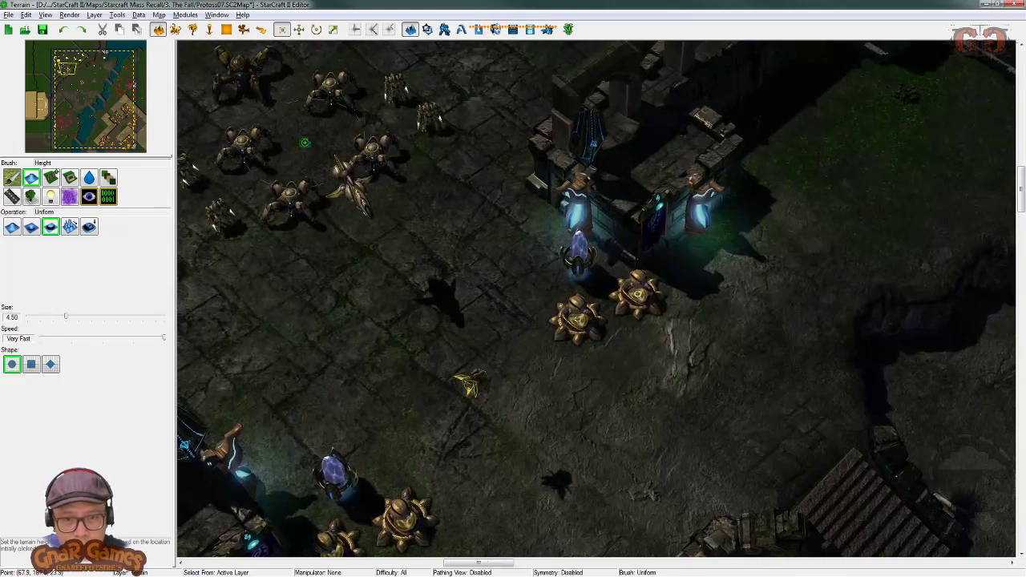
scroll(458, 218, "up", 3)
right_click_drag(458, 183, 680, 327)
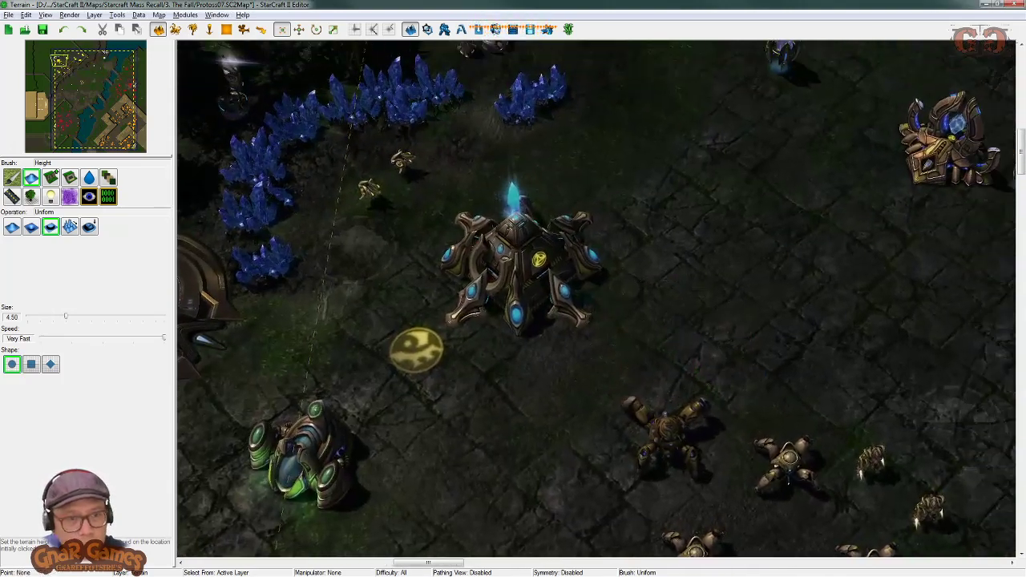
key("alt+Tab")
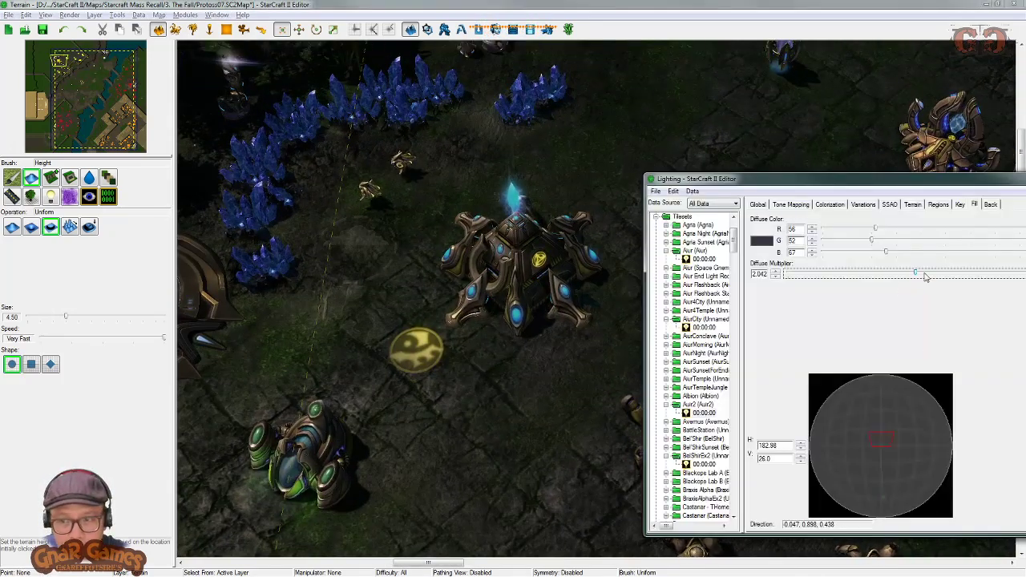
Step: Rotate the fill light to H 182.69, V 33.33, set its Diffuse Multiplier to 3.126, and inspect the base buildings
left_click_drag(915, 273, 954, 273)
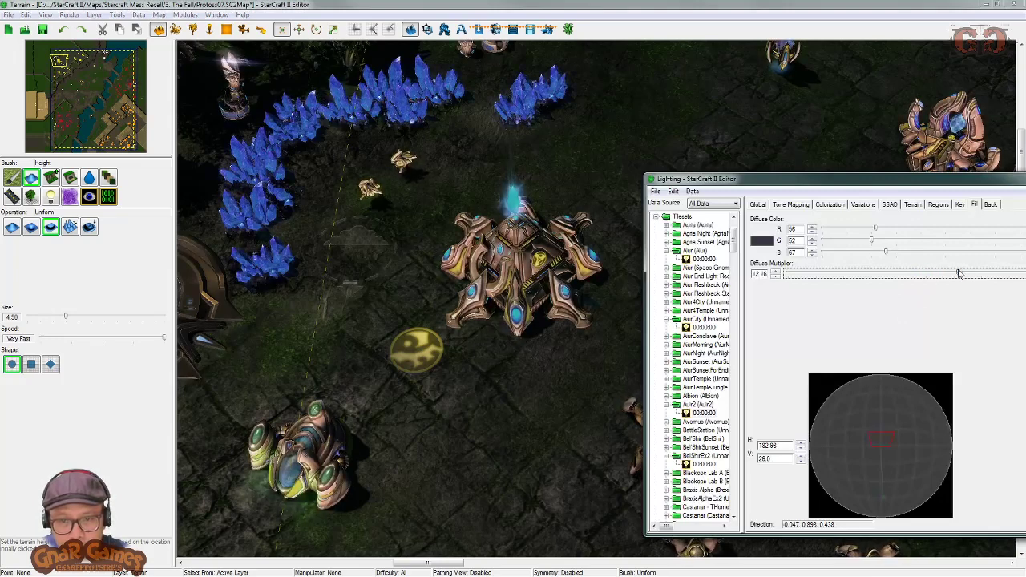
mouse_move(893, 479)
left_mouse_down()
mouse_move(882, 464)
mouse_move(884, 474)
mouse_move(868, 474)
mouse_move(883, 490)
left_mouse_up()
left_click_drag(954, 273, 920, 275)
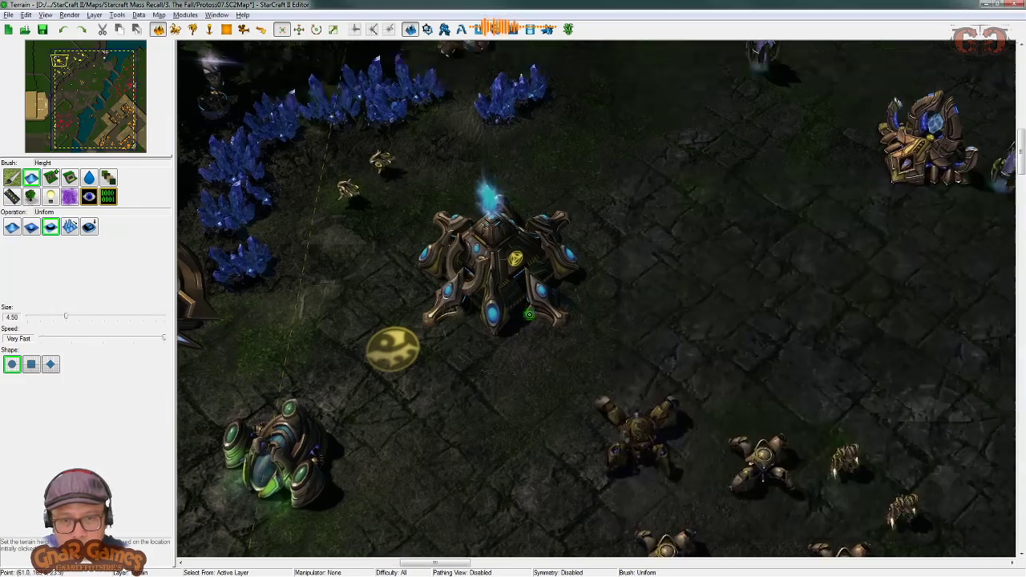
right_click_drag(529, 314, 479, 298)
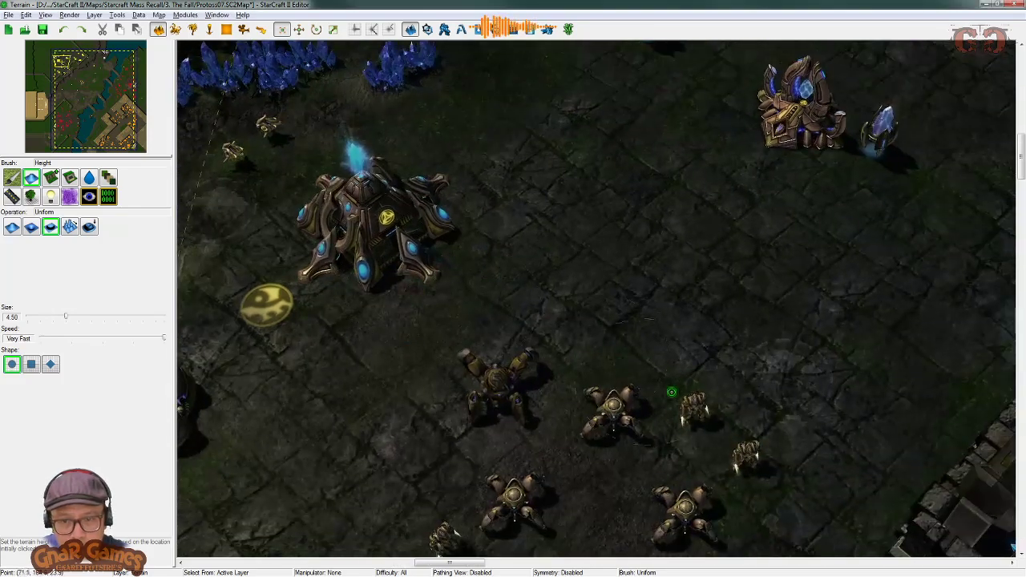
right_click_drag(671, 392, 393, 329)
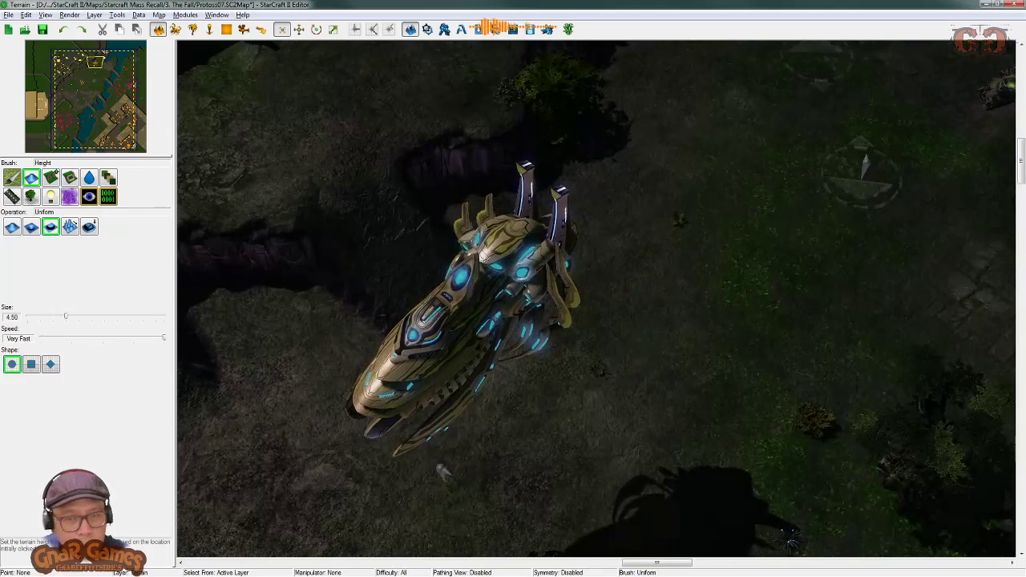
Step: Return to the large golden ship and set the fill light's Diffuse Multiplier to exactly 3
key("alt+Tab")
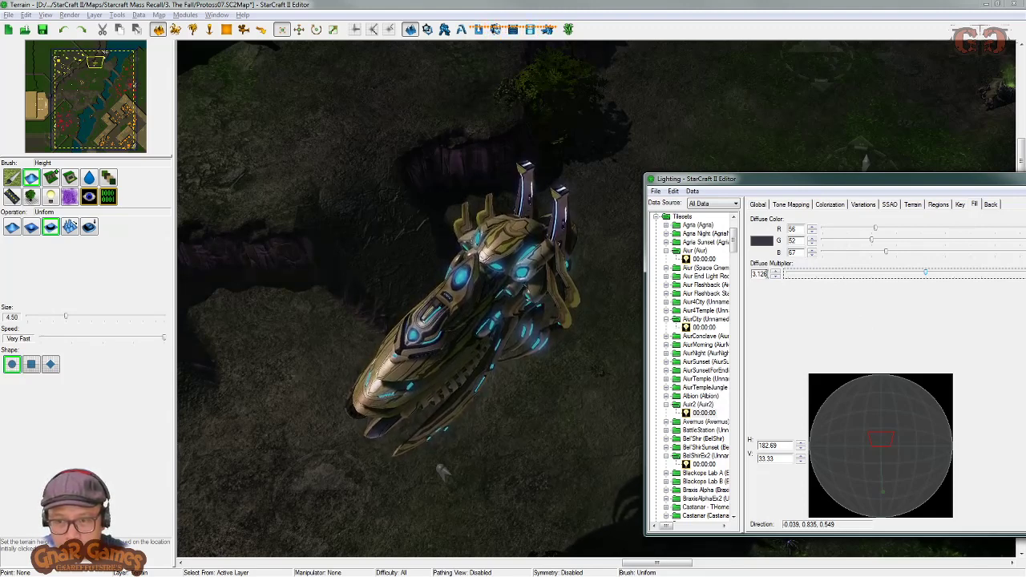
left_click_drag(767, 274, 735, 278)
type("3")
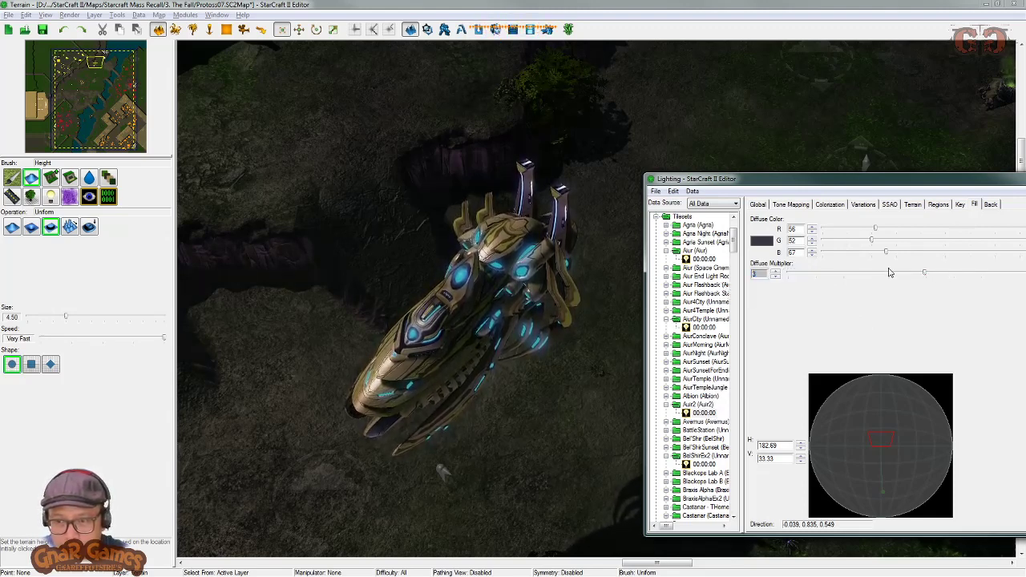
Step: Drop the fill light's Diffuse Multiplier to 0.0 and examine the forest and the rune circle under it
left_click_drag(869, 273, 776, 285)
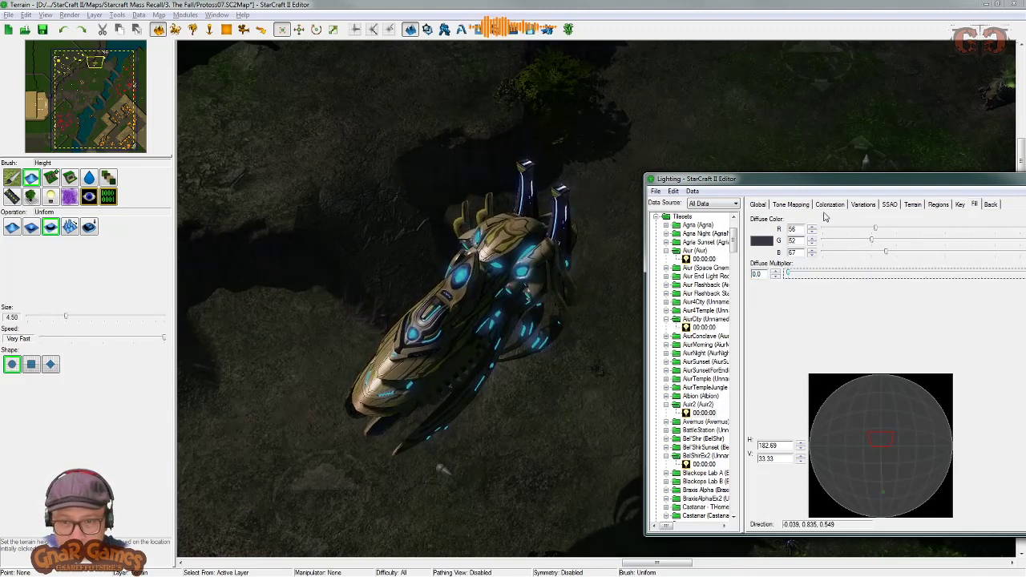
right_click_drag(240, 445, 316, 250)
right_click_drag(531, 376, 548, 48)
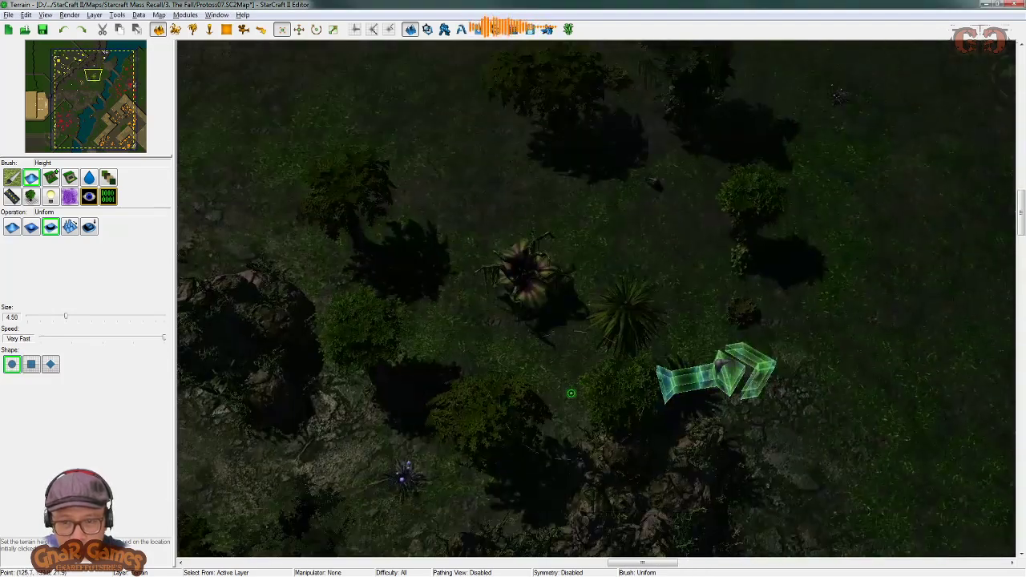
right_click_drag(571, 393, 686, 314)
right_click_drag(444, 382, 728, 299)
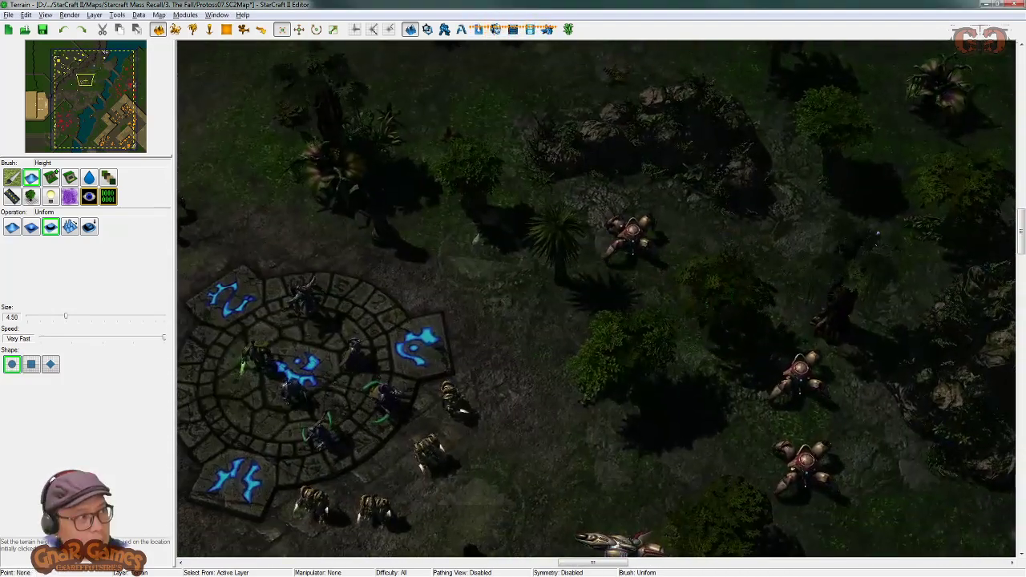
Step: Lower the tone mapping Diffuse Multiplier to 0.0 for the view of the rune circle
key("alt+Tab")
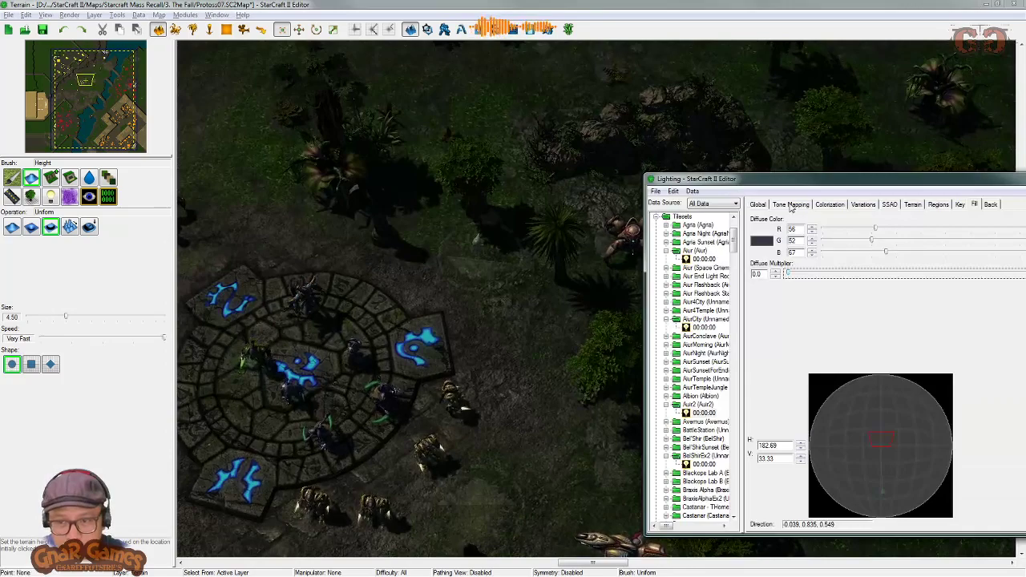
left_click(791, 205)
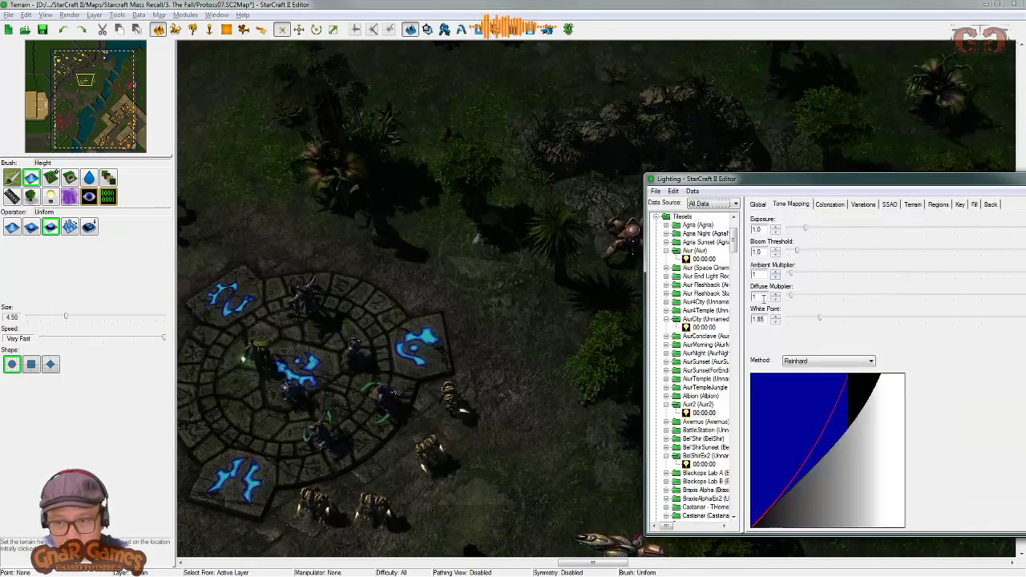
left_click_drag(799, 301, 782, 312)
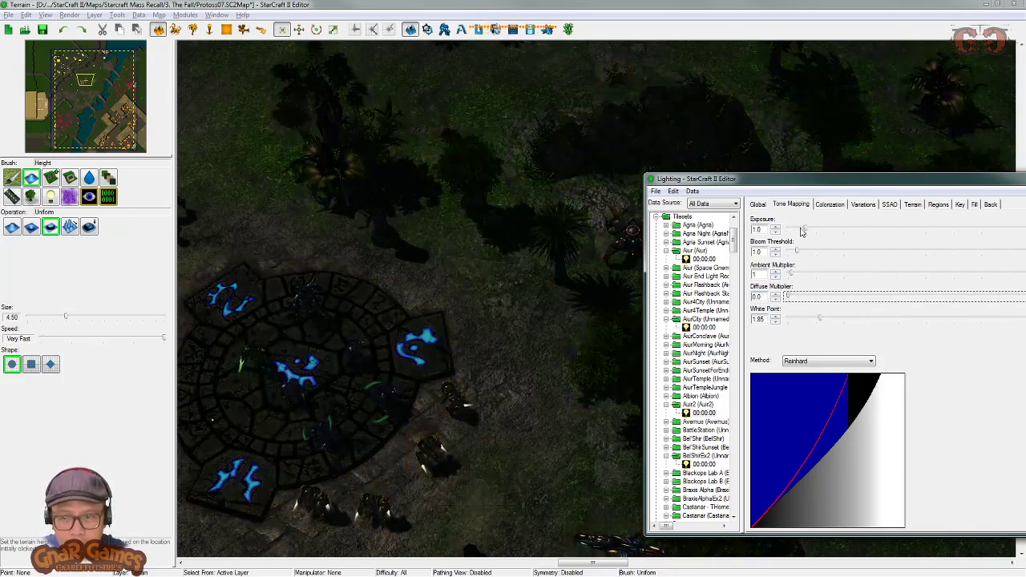
Step: Raise the tone mapping Exposure to 1.35 and set its Diffuse Multiplier back to 1
left_click_drag(801, 232, 812, 231)
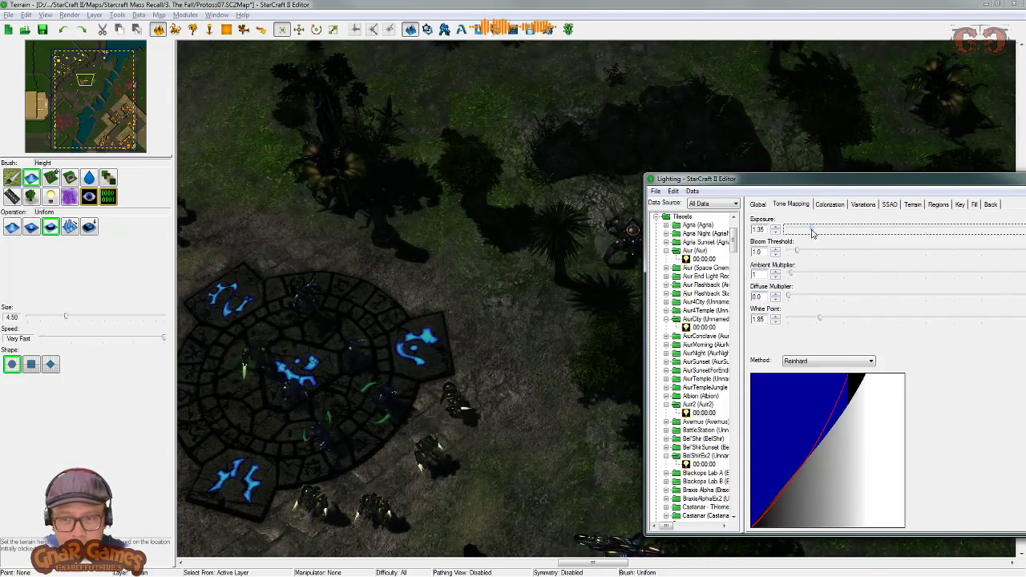
left_click_drag(806, 298, 742, 300)
type("1")
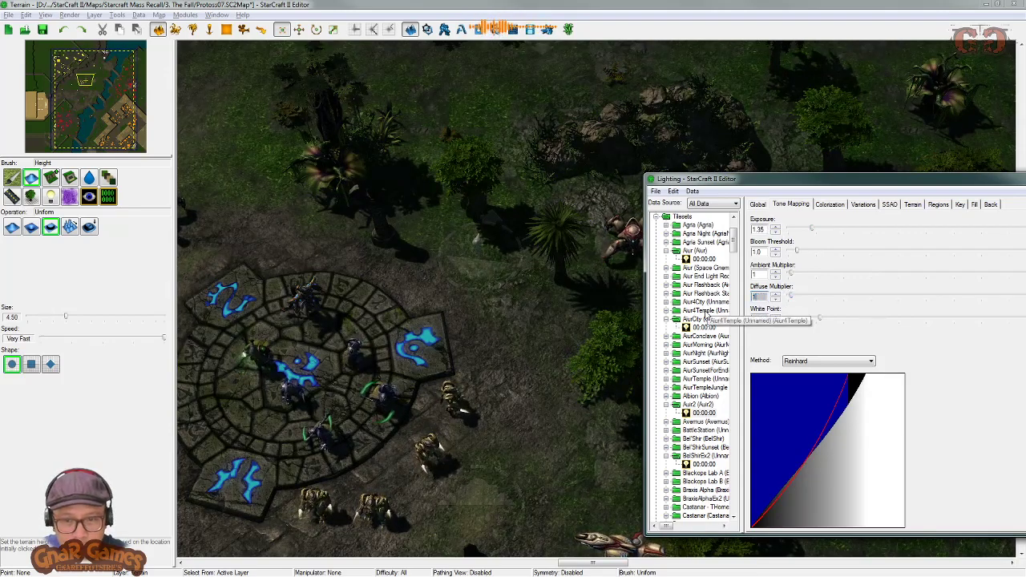
Step: Try a tone mapping Exposure of 1 for the rune circle view and settle on 1.25
double_click(764, 274)
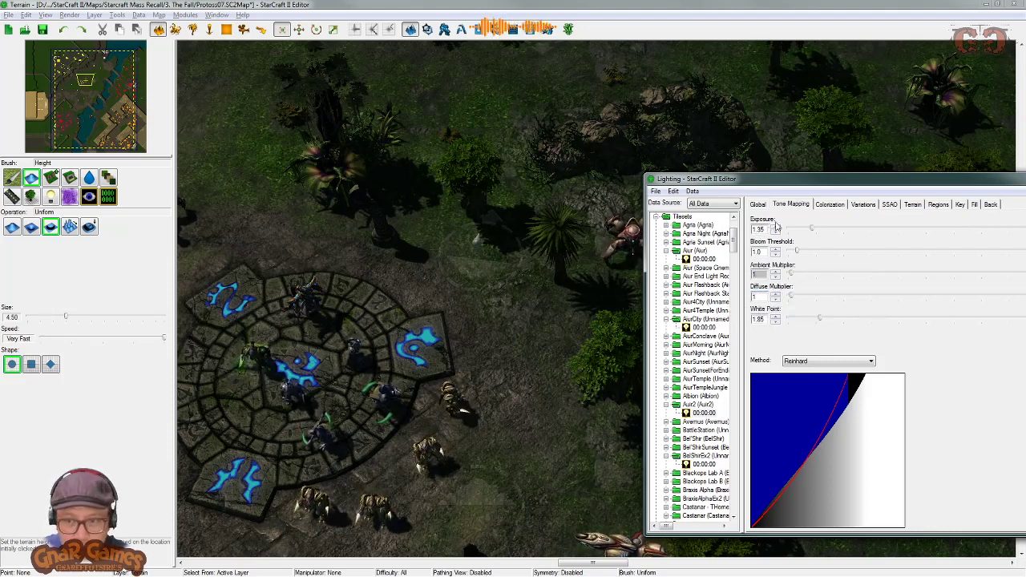
left_click_drag(765, 230, 713, 239)
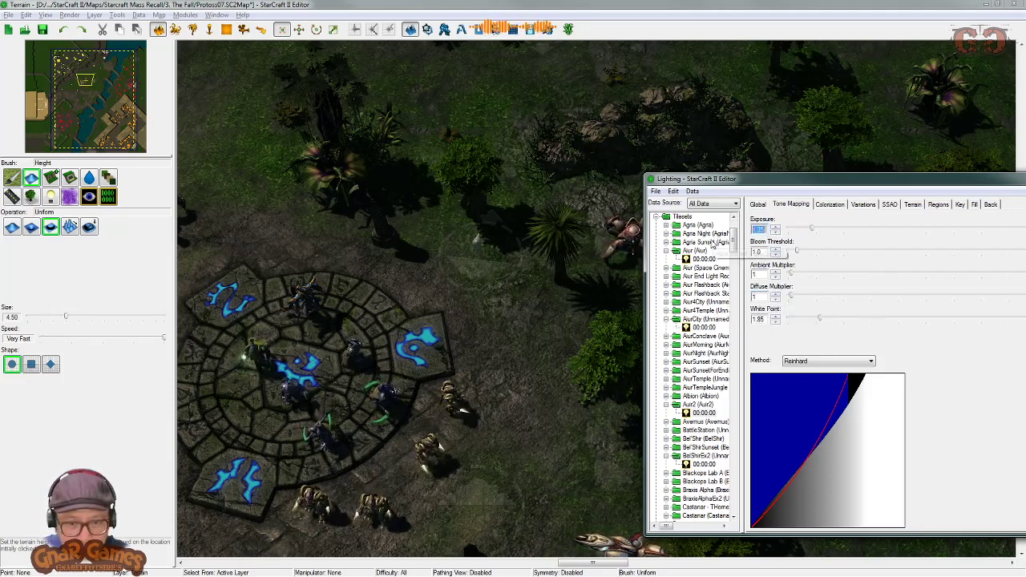
type("1")
key("Return")
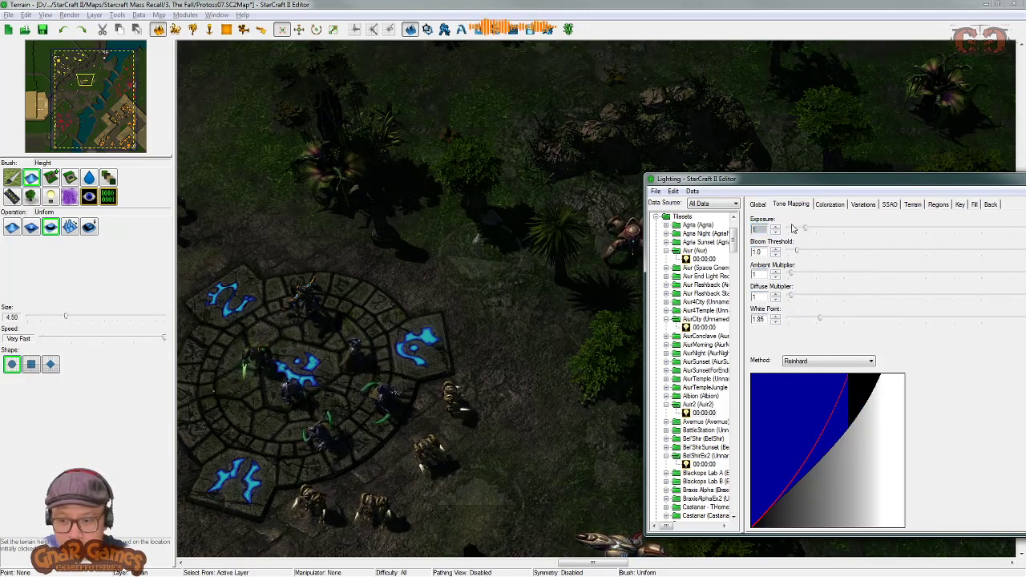
type(".25")
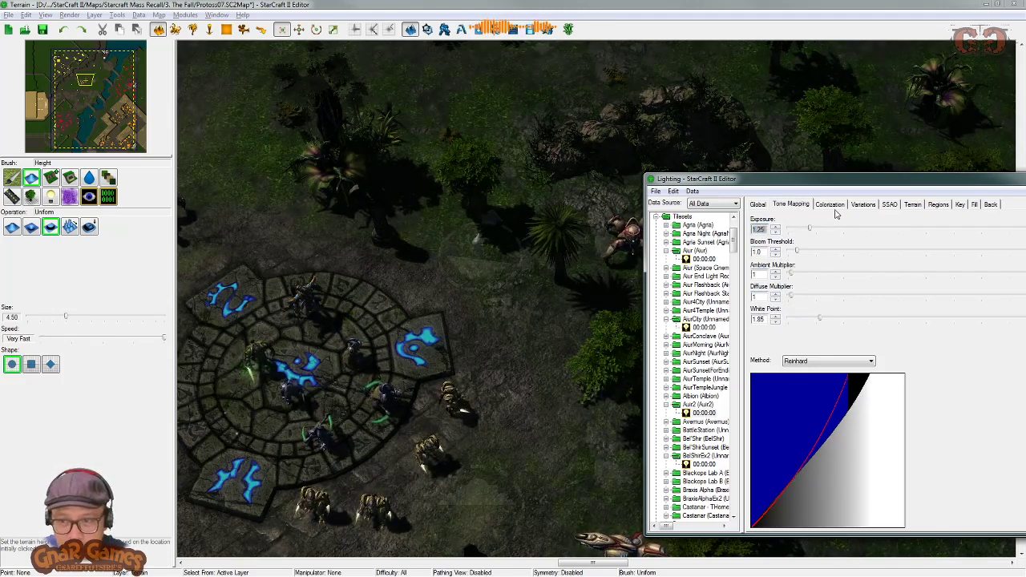
Step: Raise the Terrain Diffuse Multiplier to 2.0 and examine the paved ground around the walkers and ruins
left_click(911, 205)
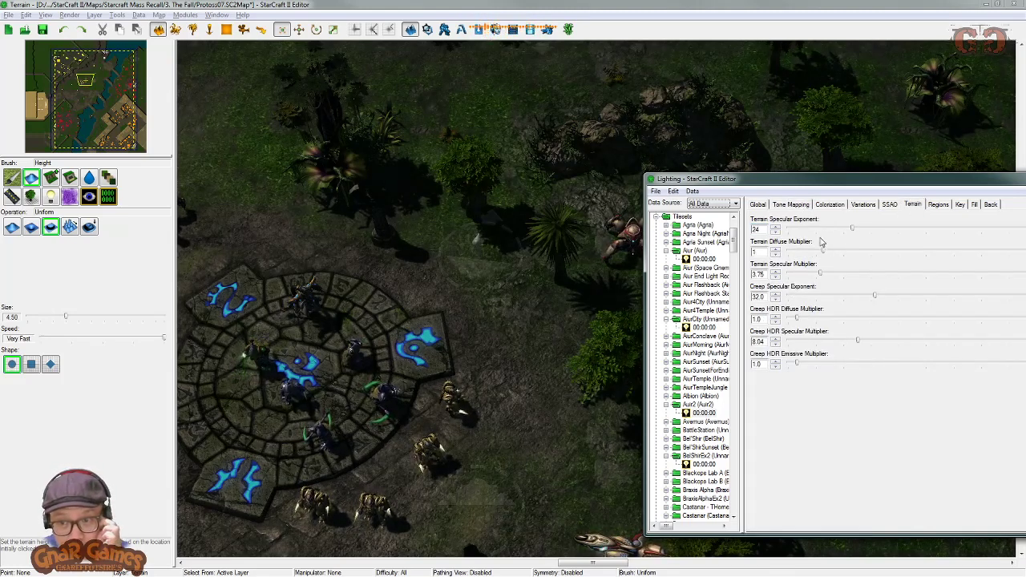
left_click_drag(822, 255, 858, 269)
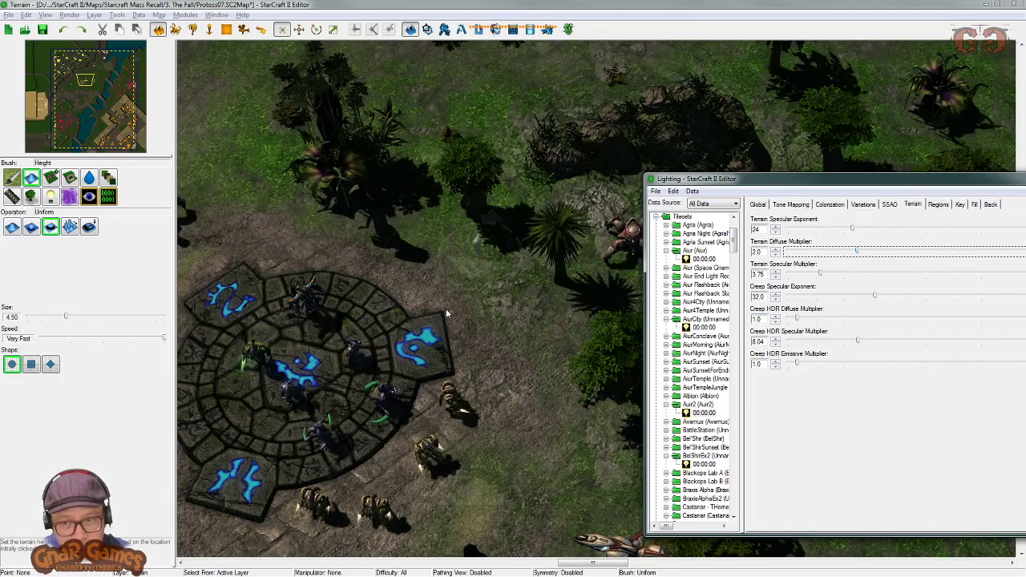
right_click_drag(446, 310, 814, 196)
right_click_drag(304, 68, 612, 287)
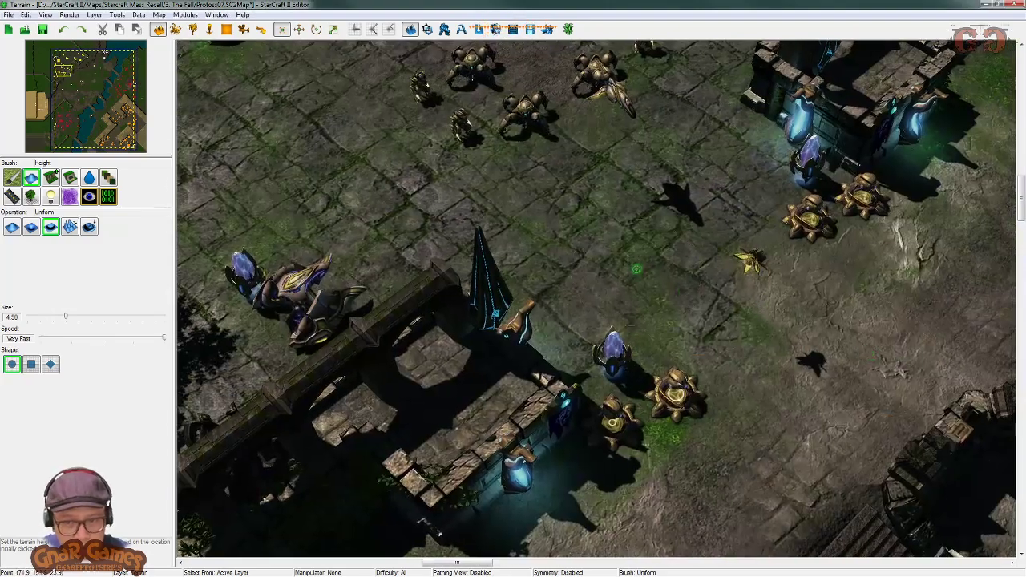
mouse_move(634, 121)
right_mouse_down()
mouse_move(427, 247)
mouse_move(545, 271)
mouse_move(500, 312)
right_mouse_up()
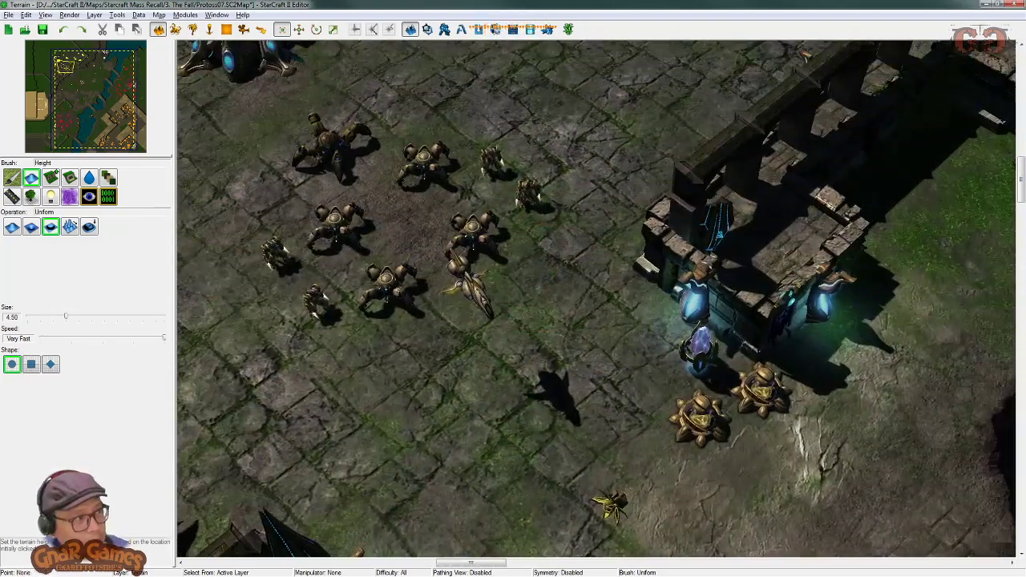
Step: Compare Terrain Diffuse Multiplier values of 2.1, 1 and 1.5 on the paved ground and settle on 1.75
key("alt+Tab")
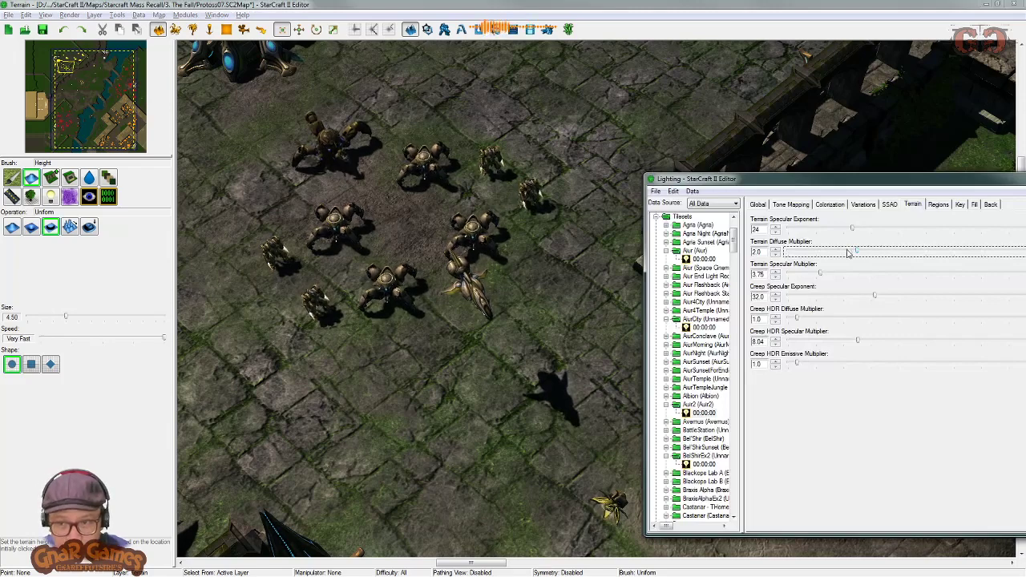
mouse_move(853, 252)
left_mouse_down()
mouse_move(835, 253)
mouse_move(862, 251)
left_mouse_up()
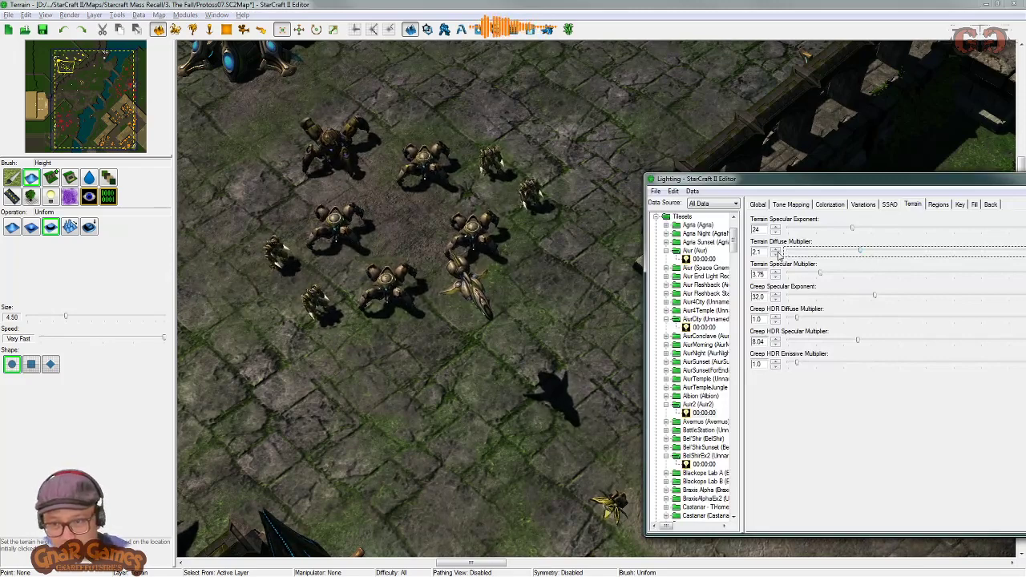
left_click_drag(765, 252, 705, 259)
type("1")
key("Return")
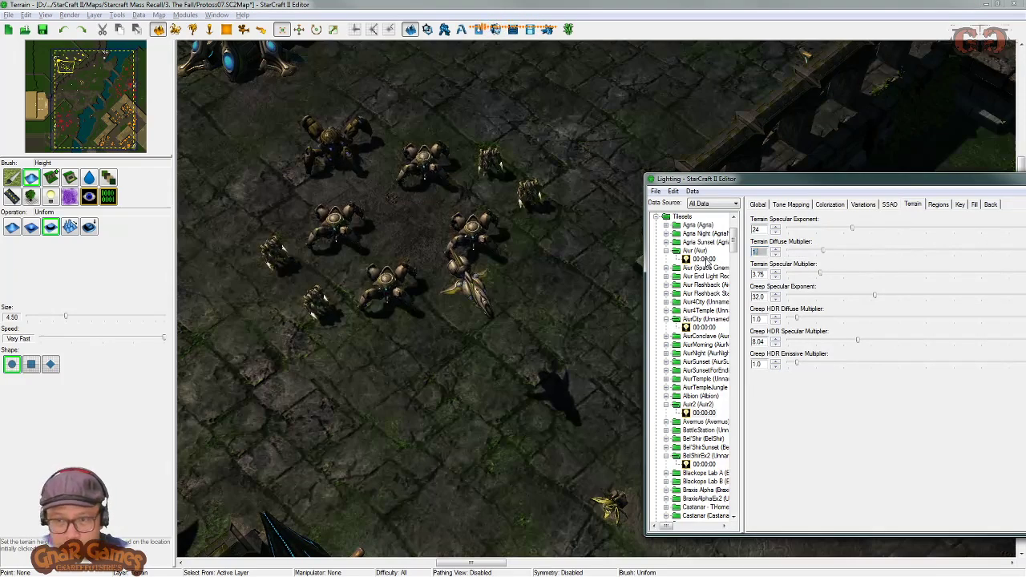
type("1.5")
key("Return")
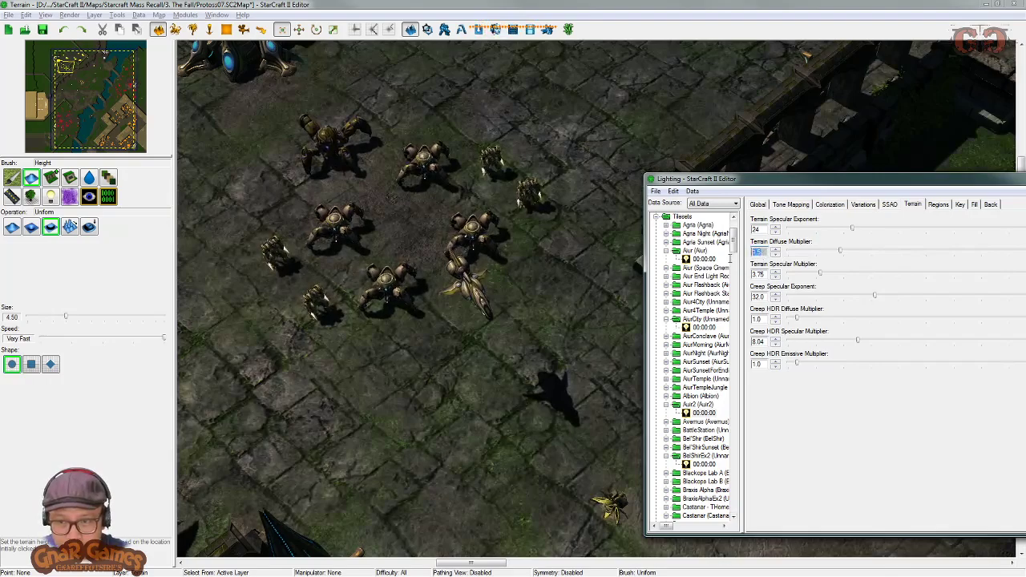
type("1")
key("Return")
type("1.15")
key("Return")
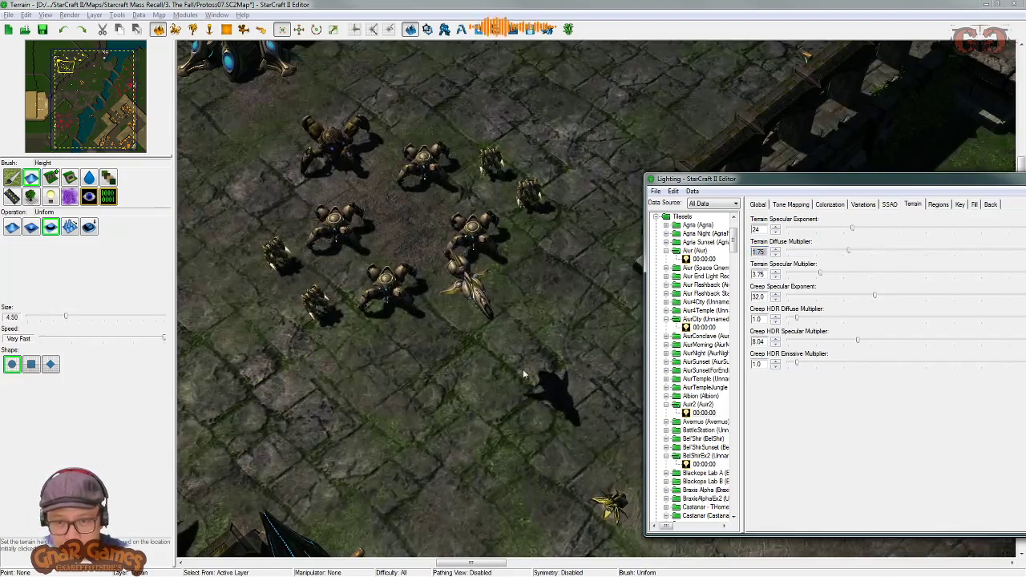
Step: Return to the rune circle in the forest and set the tone mapping Diffuse Multiplier to 1.25
right_click_drag(561, 257, 629, 318)
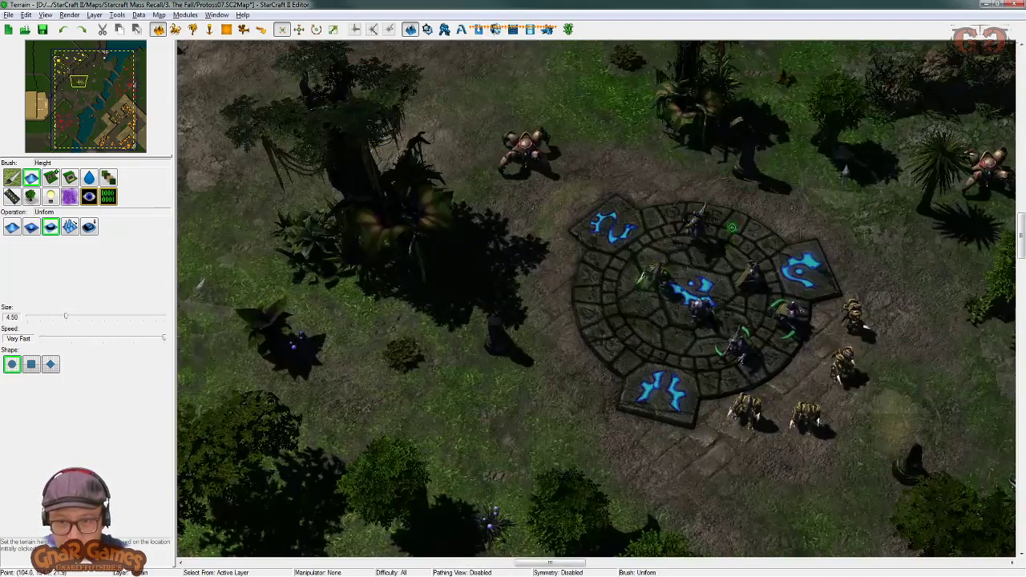
right_click_drag(762, 256, 476, 290)
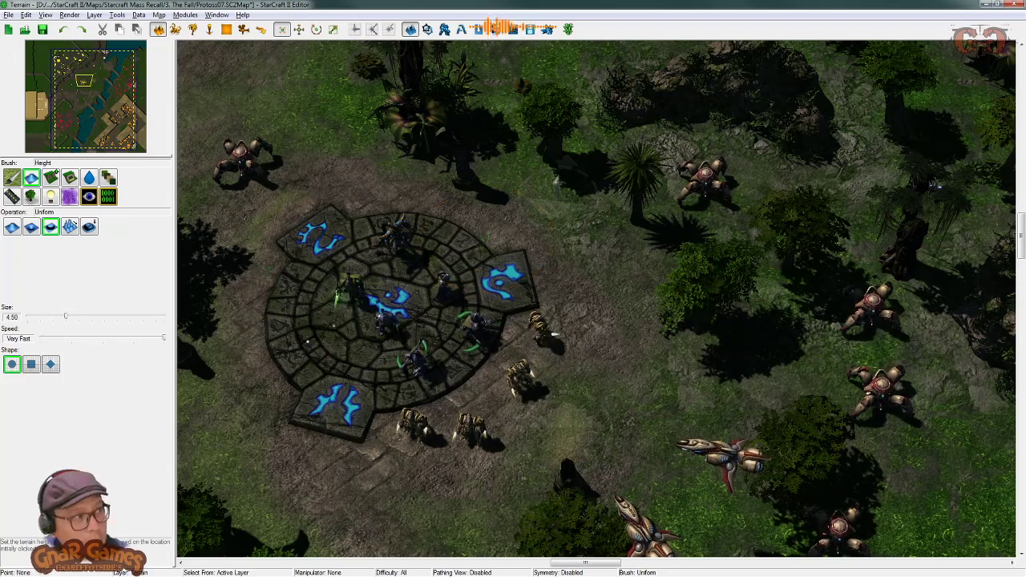
key("alt+Tab")
left_click(804, 205)
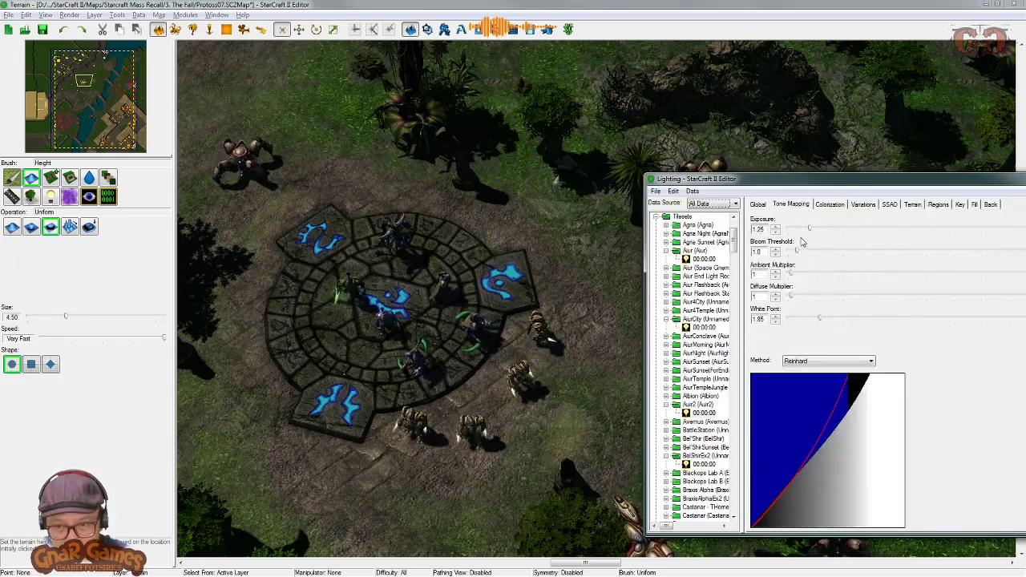
left_click_drag(791, 294, 792, 297)
double_click(764, 298)
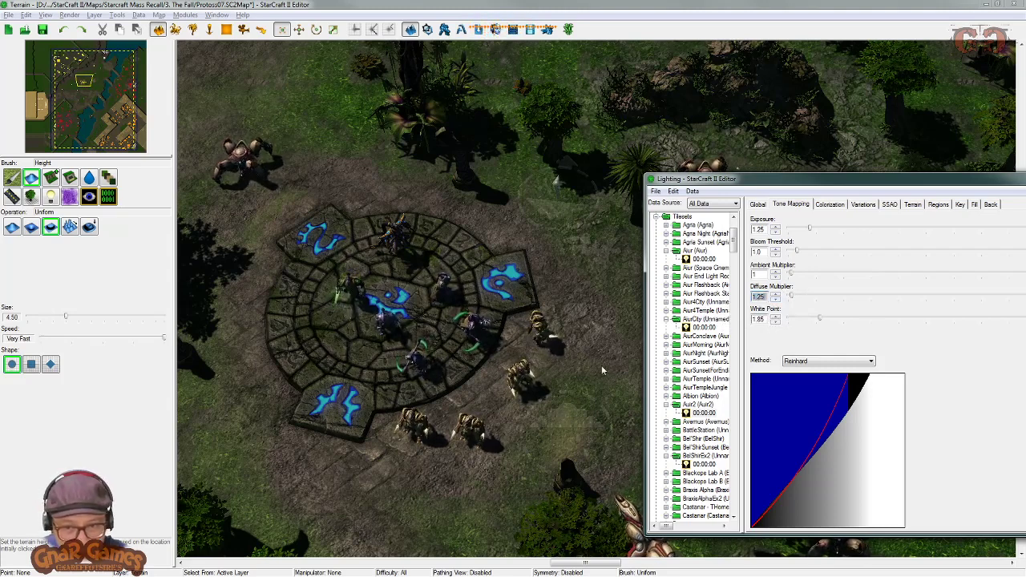
Step: Try fill light Diffuse Multiplier values such as 0.037, 0.243 and 0.347 on the rune circle
left_click(974, 205)
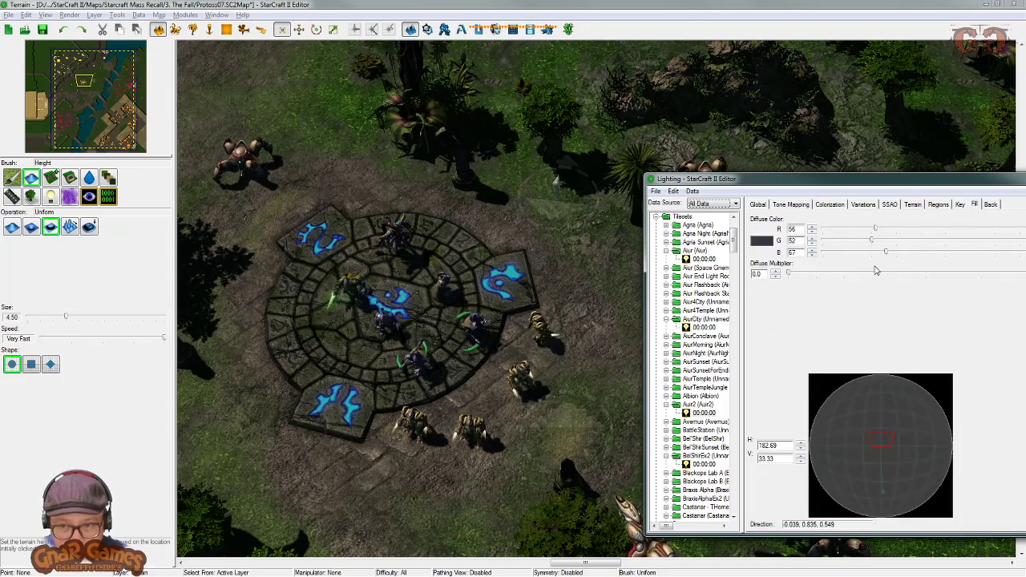
left_click(819, 276)
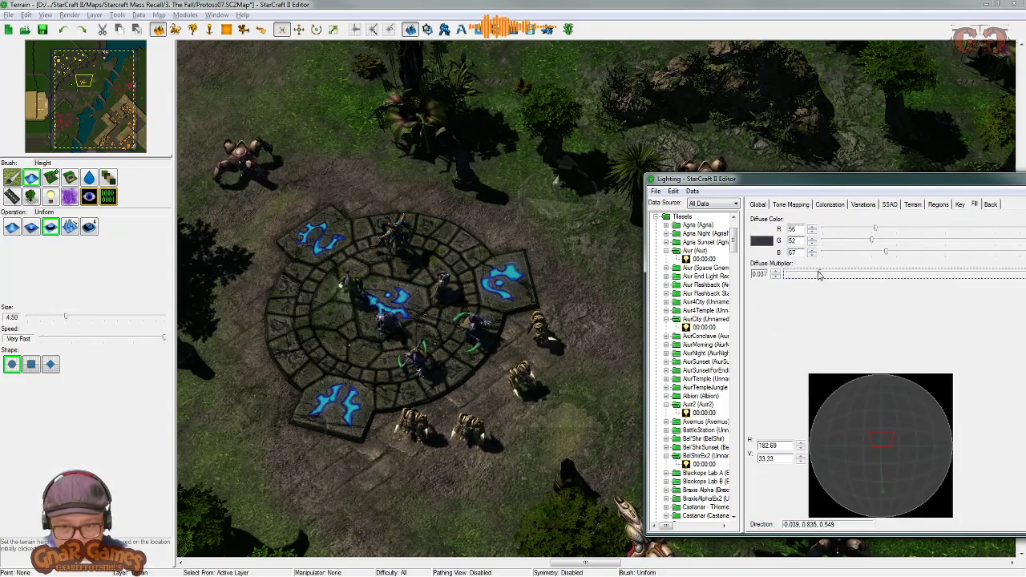
left_click_drag(872, 275, 898, 285)
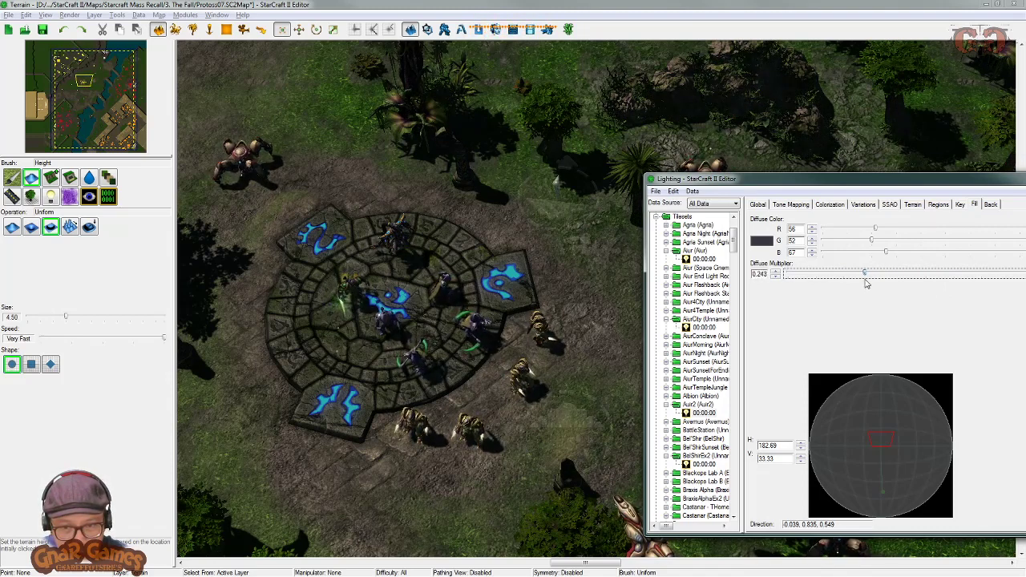
left_click_drag(813, 284, 784, 287)
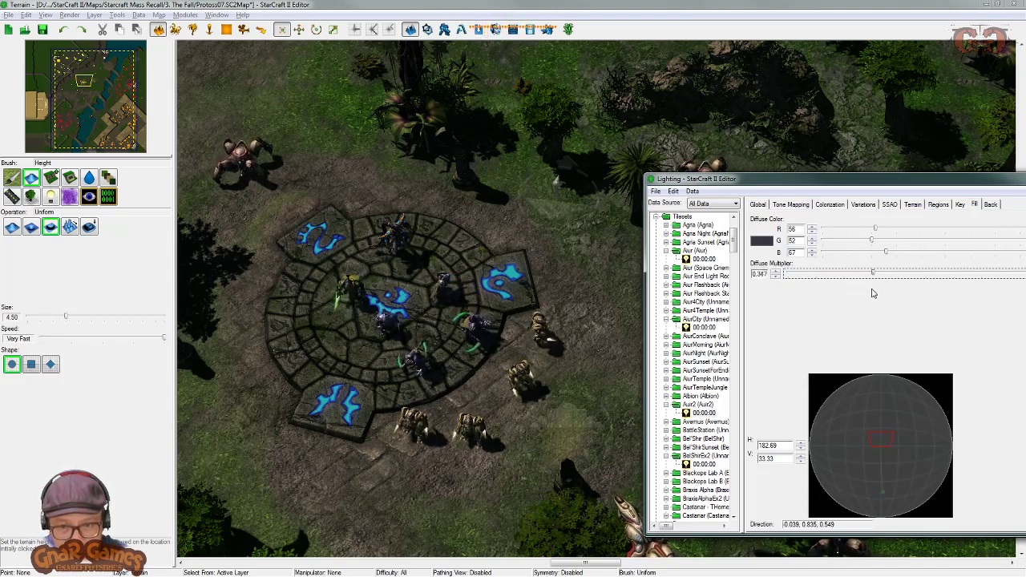
left_click_drag(873, 293, 840, 288)
Step: Raise the back light's Diffuse Multiplier to 4.365 and turn its direction to about H 335.88, V 41.33
left_click(991, 205)
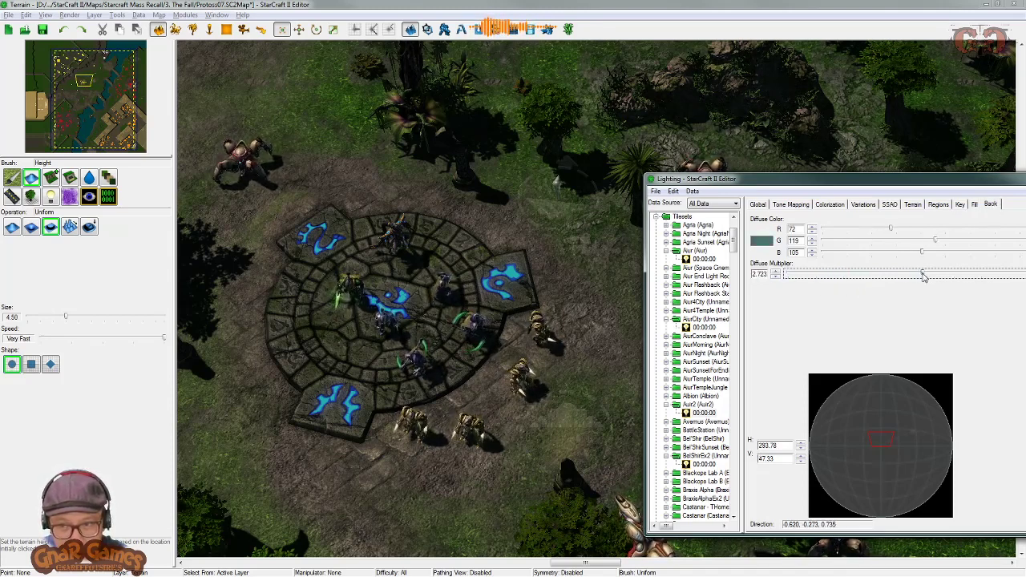
mouse_move(924, 276)
left_mouse_down()
mouse_move(972, 278)
mouse_move(935, 284)
left_mouse_up()
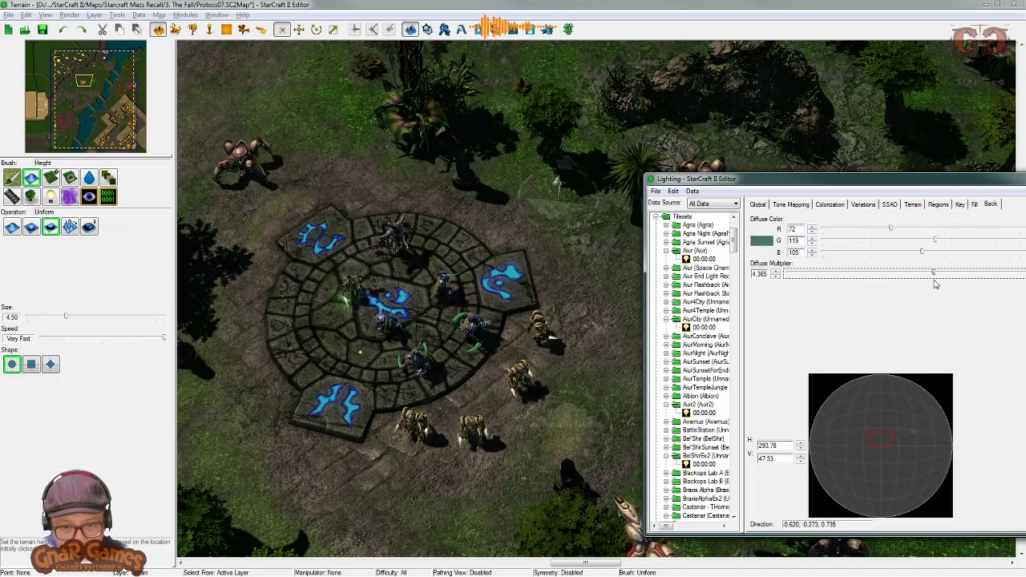
left_click_drag(956, 404, 896, 409)
Step: Inspect the ruins and the cliff by the golden statue, and redirect the back light to about H 328.06, V 23.33
right_click_drag(343, 161, 711, 265)
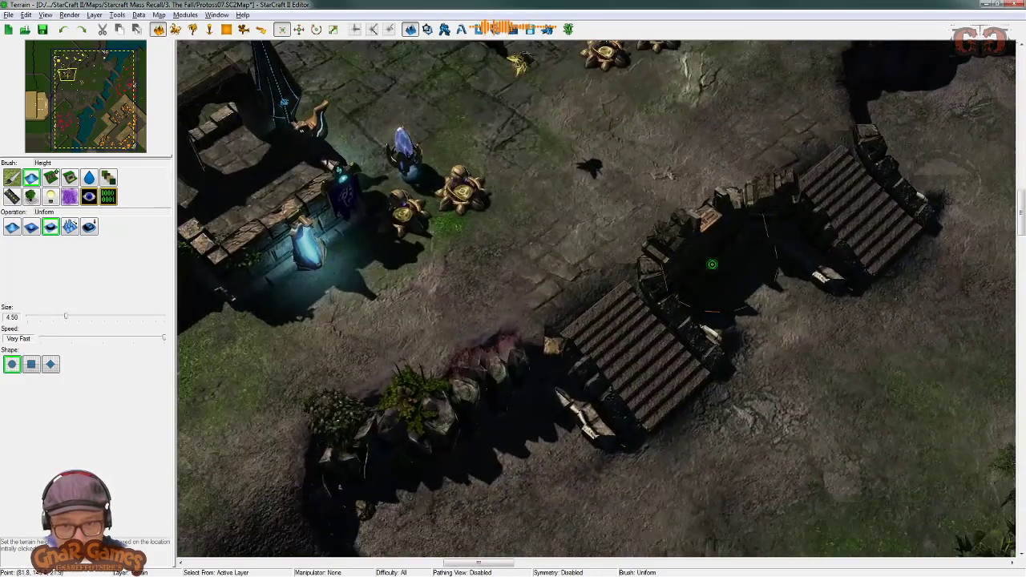
right_click_drag(387, 513, 790, 130)
right_click_drag(546, 254, 773, 101)
mouse_move(476, 444)
right_mouse_down()
mouse_move(609, 258)
mouse_move(604, 241)
mouse_move(644, 216)
right_mouse_up()
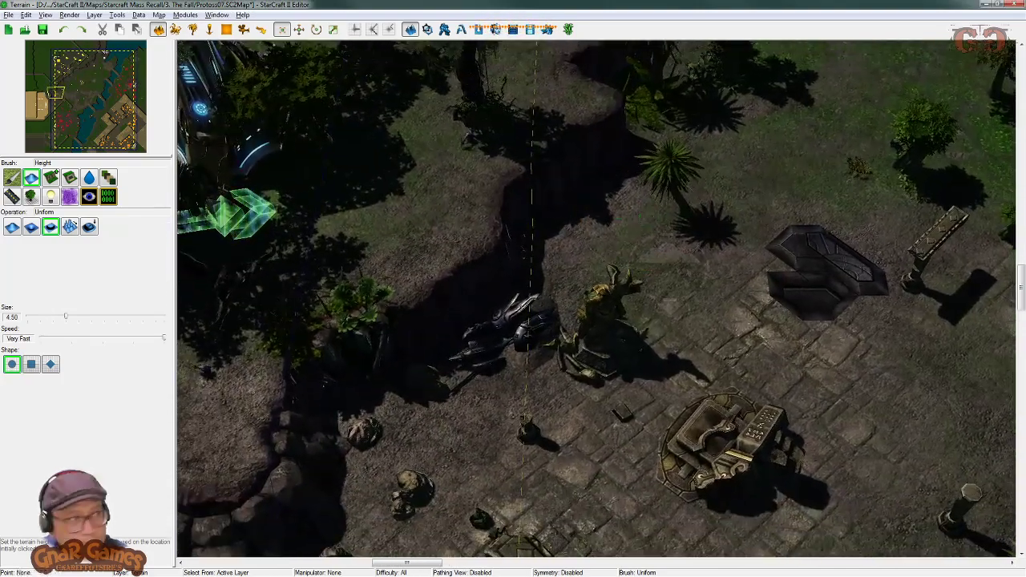
key("alt+Tab")
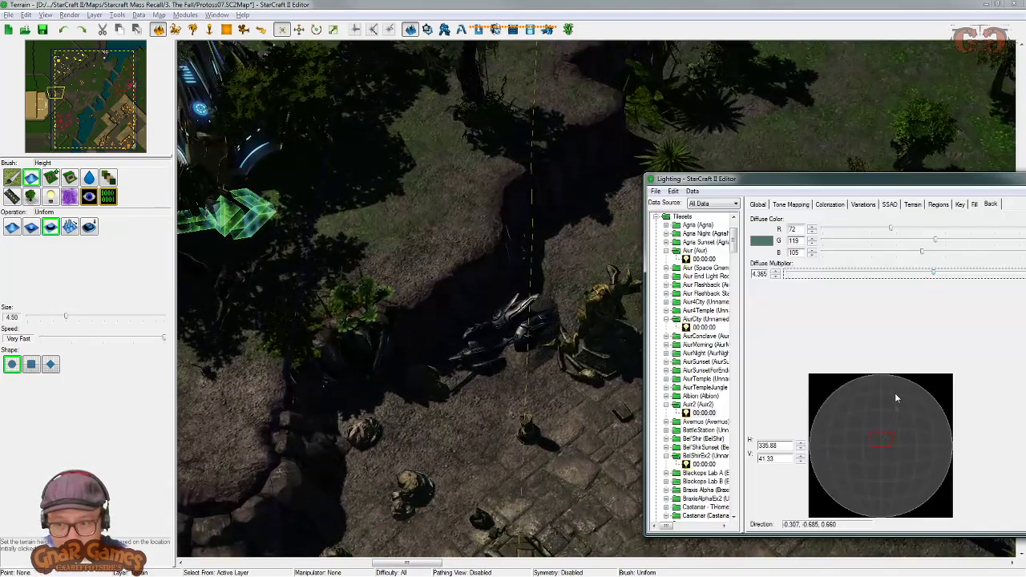
mouse_move(895, 393)
left_mouse_down()
mouse_move(901, 457)
mouse_move(904, 415)
mouse_move(885, 405)
mouse_move(921, 406)
mouse_move(907, 406)
mouse_move(909, 420)
mouse_move(922, 399)
mouse_move(933, 437)
mouse_move(930, 417)
mouse_move(910, 404)
left_mouse_up()
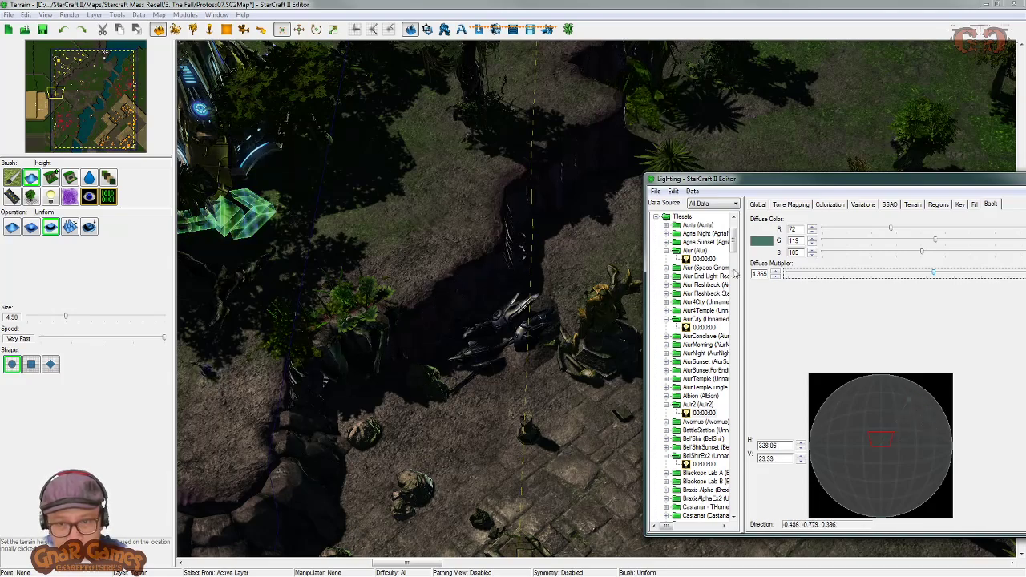
Step: Go to the Nexus beside the blue crystals and redirect the back light to about H 313.06, V 34.67
right_click_drag(649, 121, 761, 360)
right_click_drag(603, 96, 625, 437)
mouse_move(698, 232)
right_mouse_down()
mouse_move(710, 250)
mouse_move(687, 269)
right_mouse_up()
mouse_move(625, 172)
right_mouse_down()
mouse_move(804, 428)
mouse_move(488, 576)
right_mouse_up()
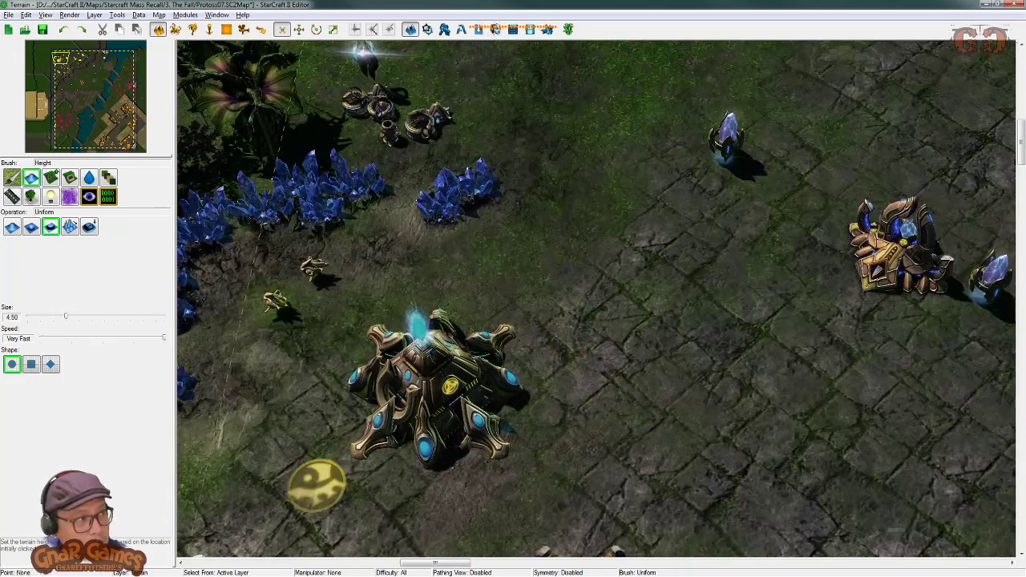
key("alt+Tab")
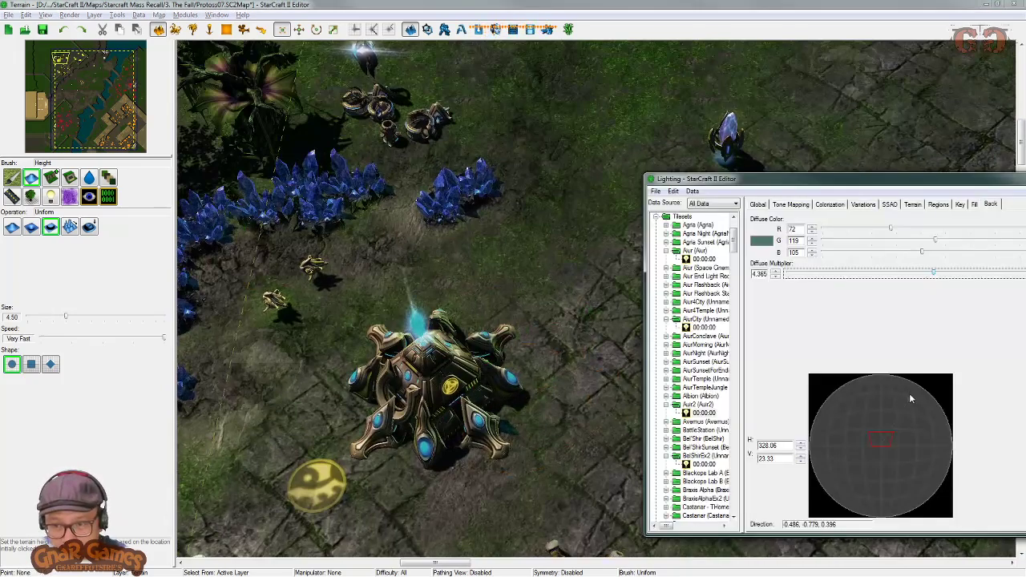
mouse_move(909, 393)
left_mouse_down()
mouse_move(928, 390)
mouse_move(903, 403)
mouse_move(900, 420)
mouse_move(912, 413)
mouse_move(901, 410)
mouse_move(892, 428)
mouse_move(919, 398)
mouse_move(914, 420)
left_mouse_up()
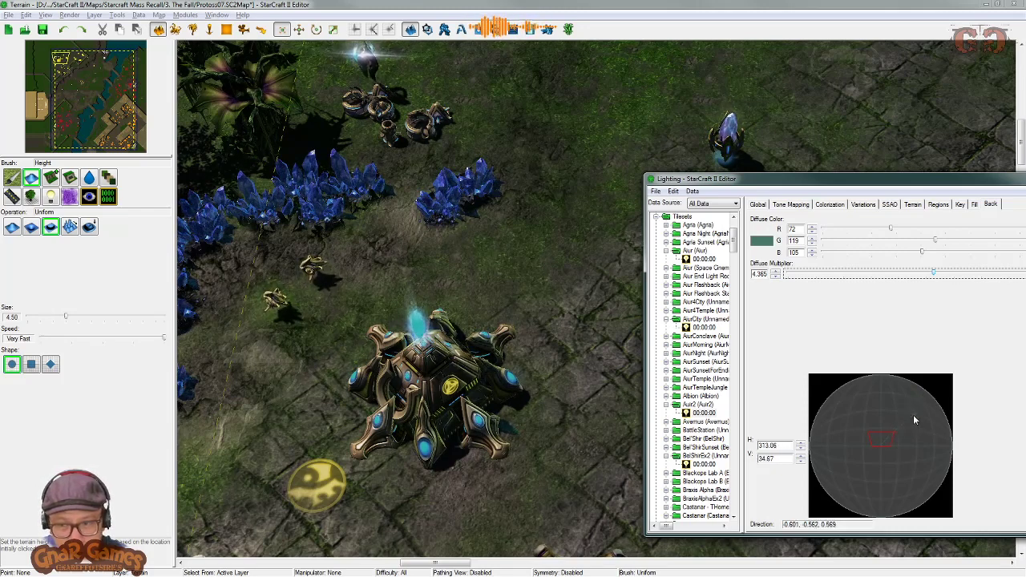
Step: Set the Diffuse Multiplier of both the back light and the fill light to 1
left_click(856, 275)
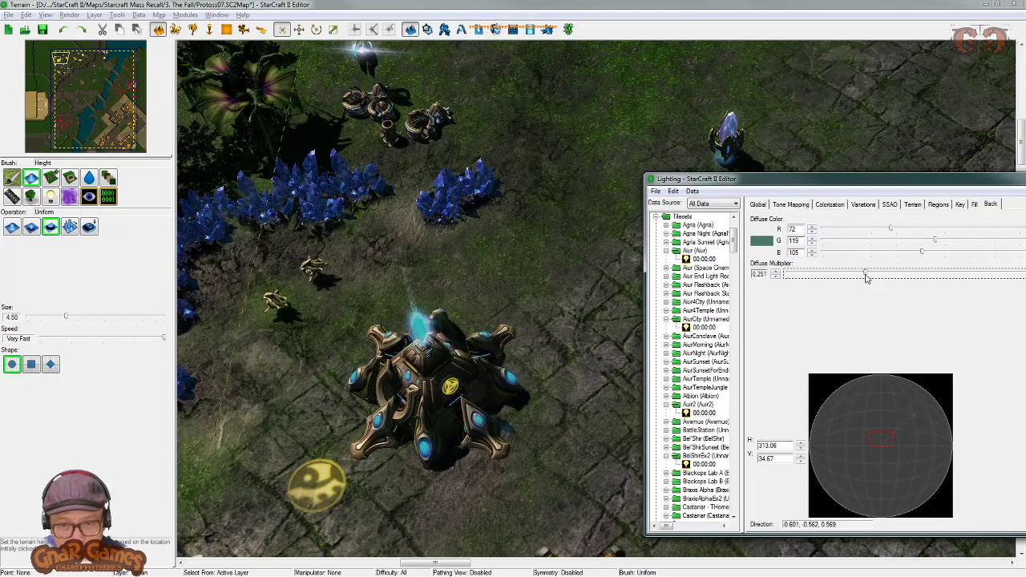
mouse_move(854, 275)
left_mouse_down()
mouse_move(921, 274)
mouse_move(897, 277)
left_mouse_up()
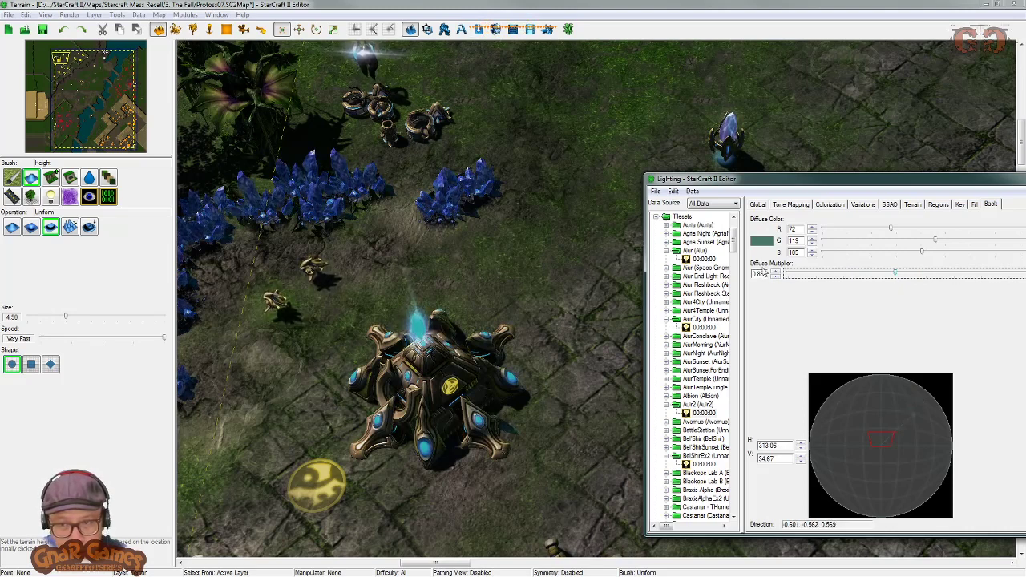
left_click(765, 274)
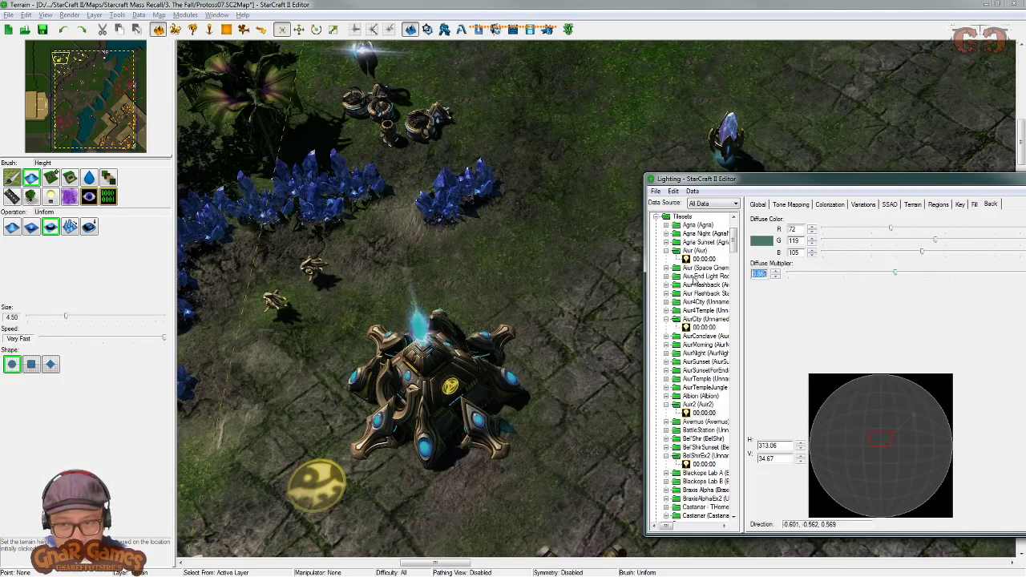
type("1")
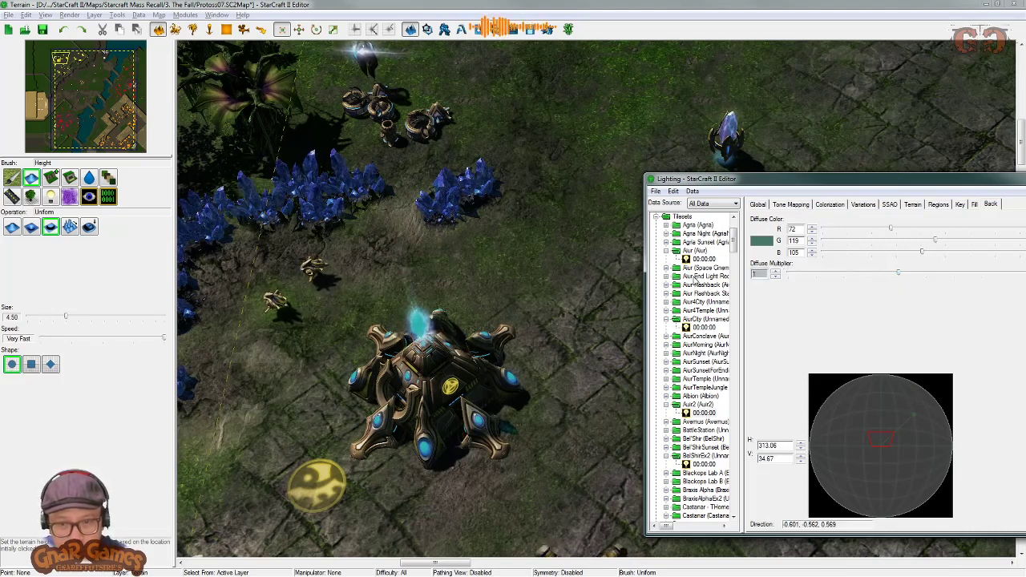
left_click(973, 204)
type("1")
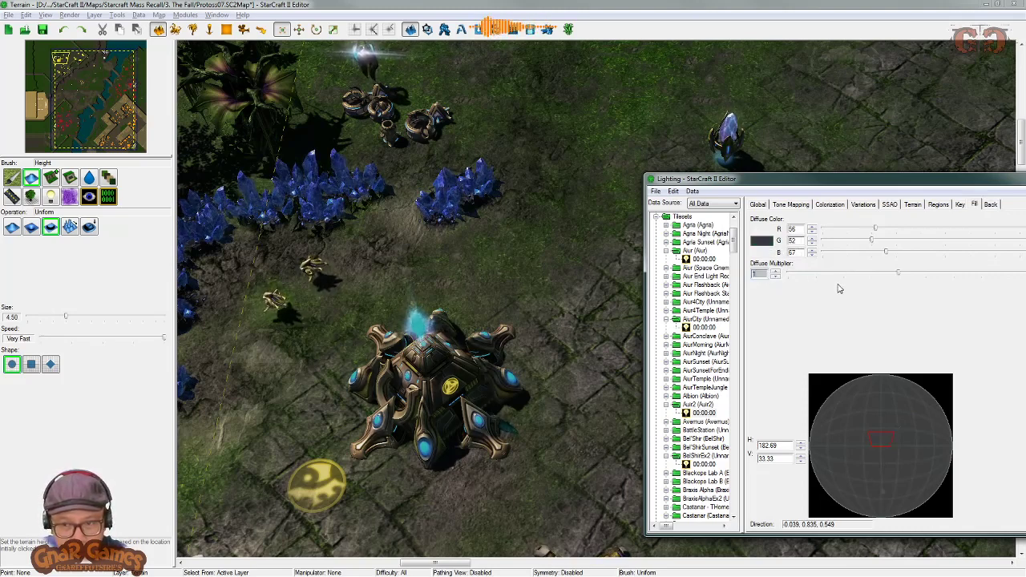
Step: Check the fill light's diffuse colour, then survey the terrain from the Nexus past the ruins to the blue rune circle
left_click(771, 243)
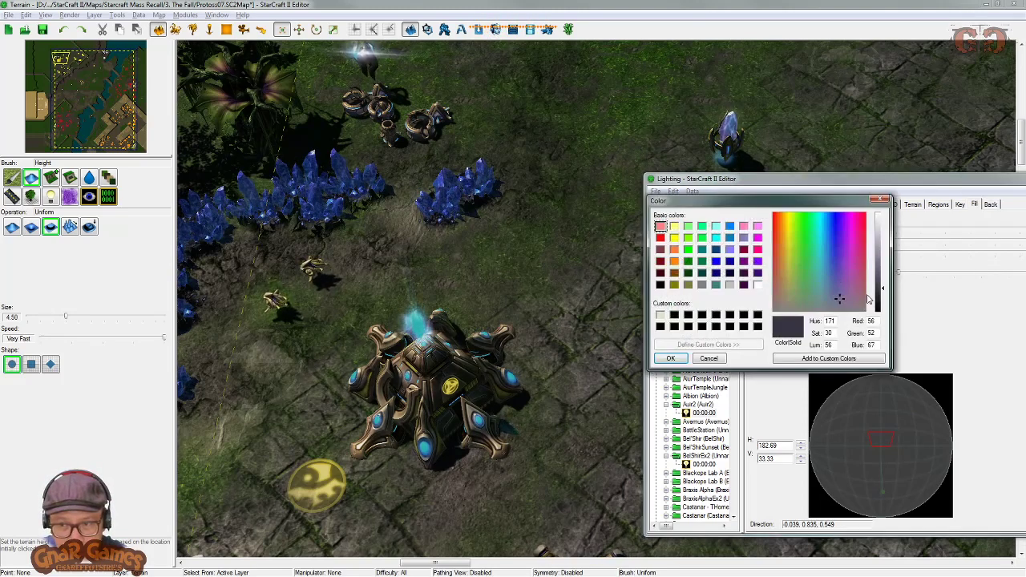
left_click(681, 357)
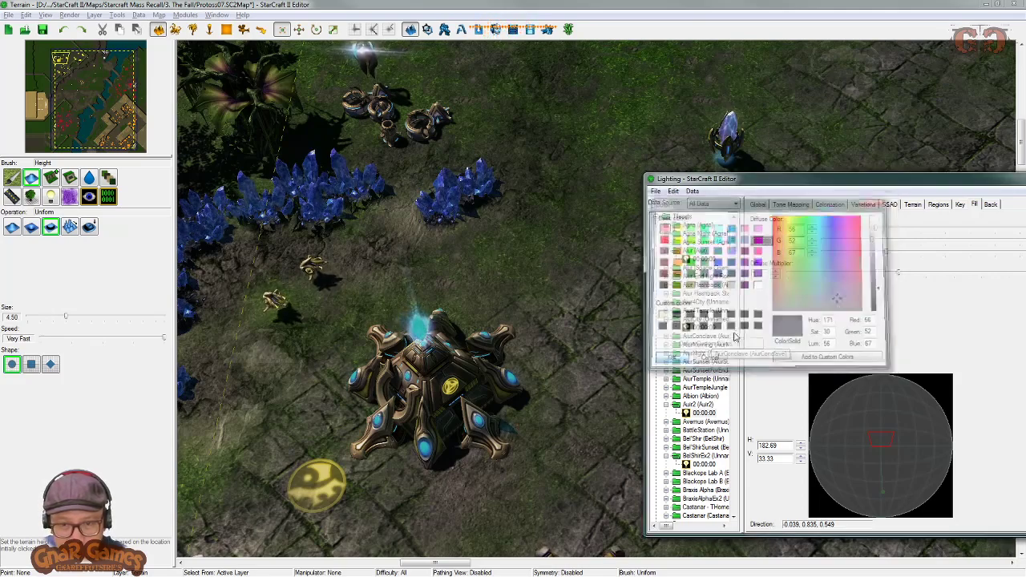
left_click(991, 205)
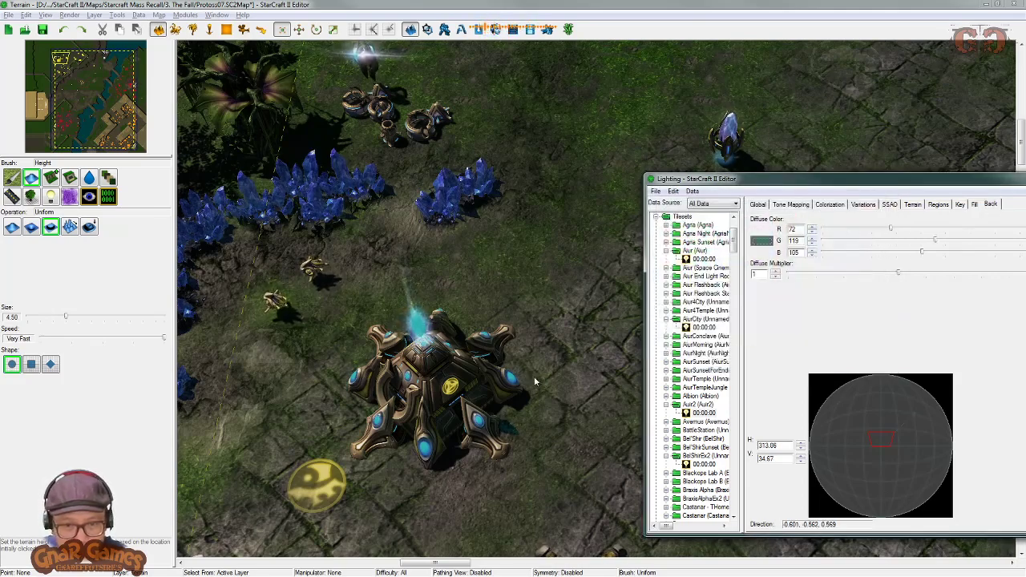
right_click_drag(535, 380, 498, 201)
right_click_drag(735, 285, 616, 121)
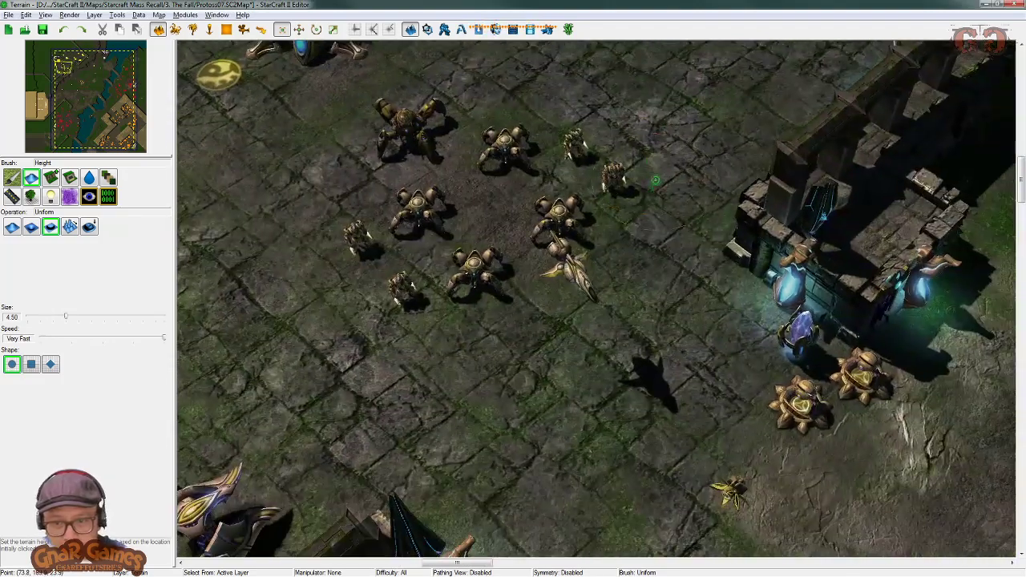
right_click_drag(756, 425, 385, 201)
right_click_drag(807, 465, 599, 232)
right_click_drag(819, 278, 510, 230)
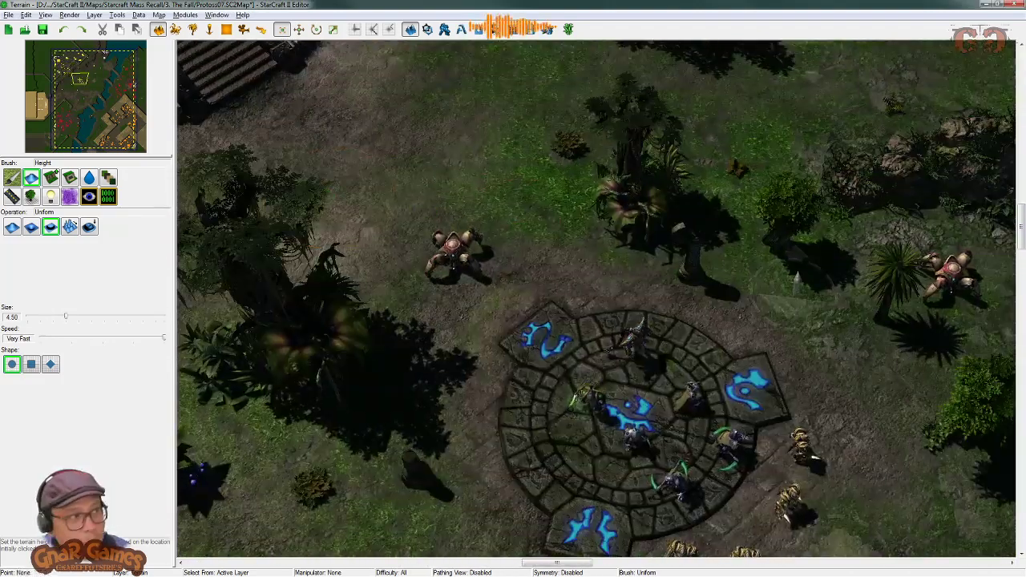
Step: Change the key light's Specular Color to a medium blue, about R 38, G 124, B 187
key("alt+Tab")
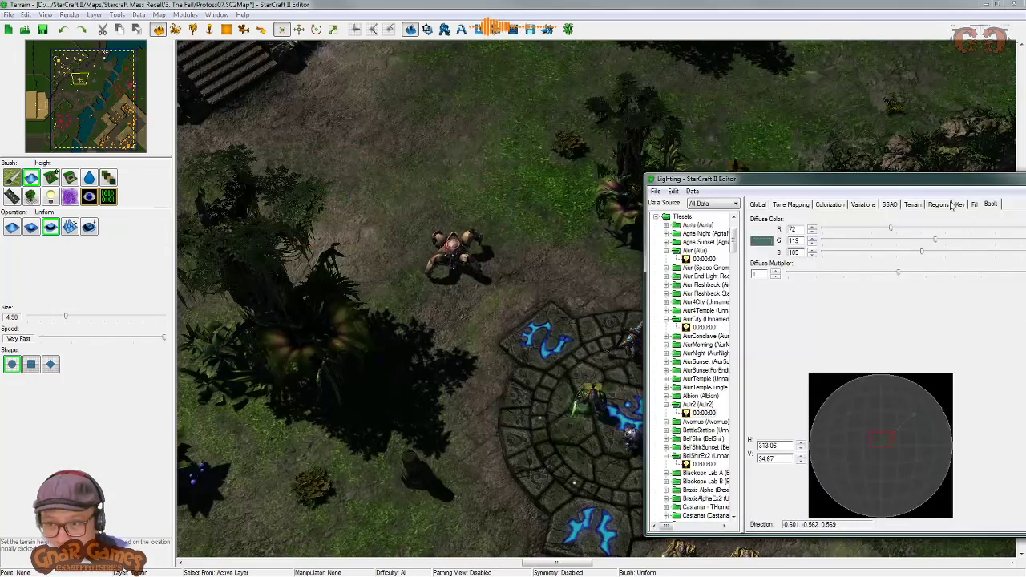
left_click(959, 204)
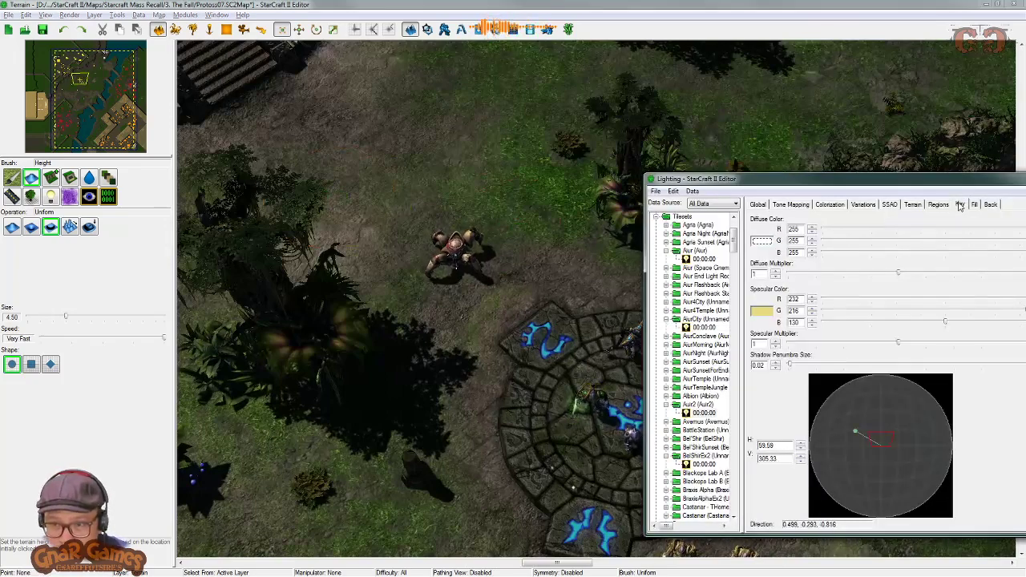
left_click(760, 311)
left_click(827, 253)
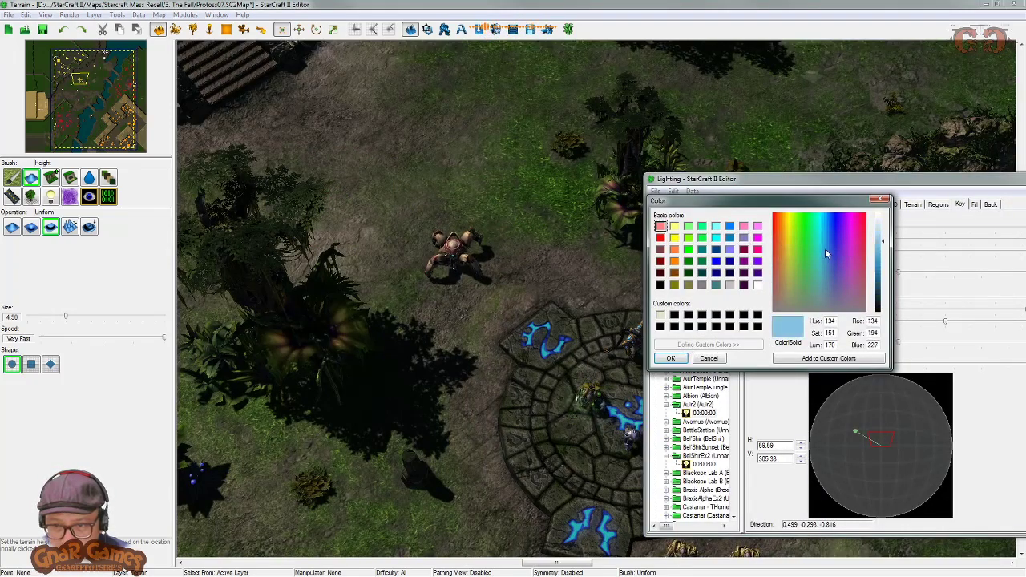
left_click_drag(826, 253, 828, 251)
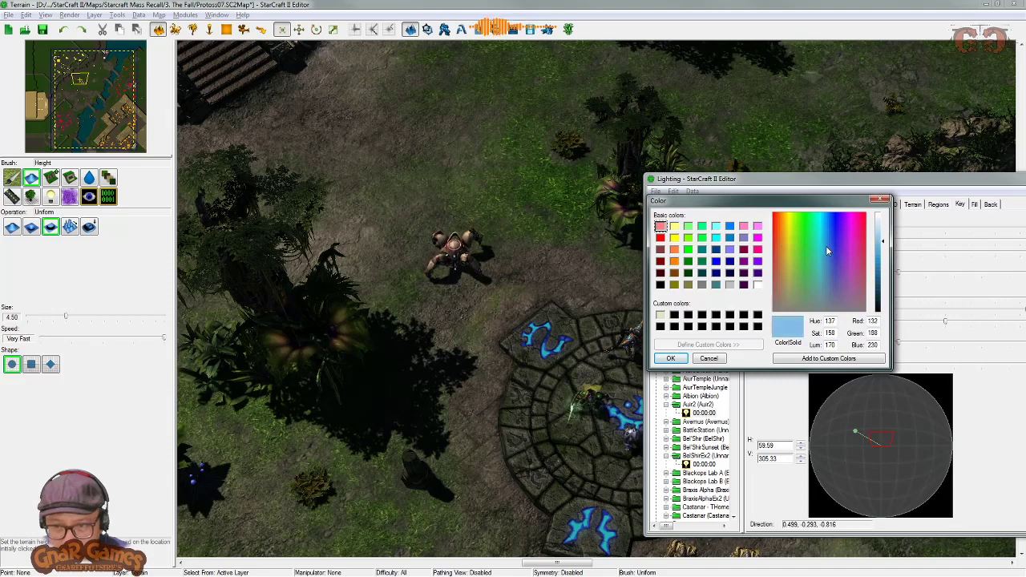
left_click(667, 359)
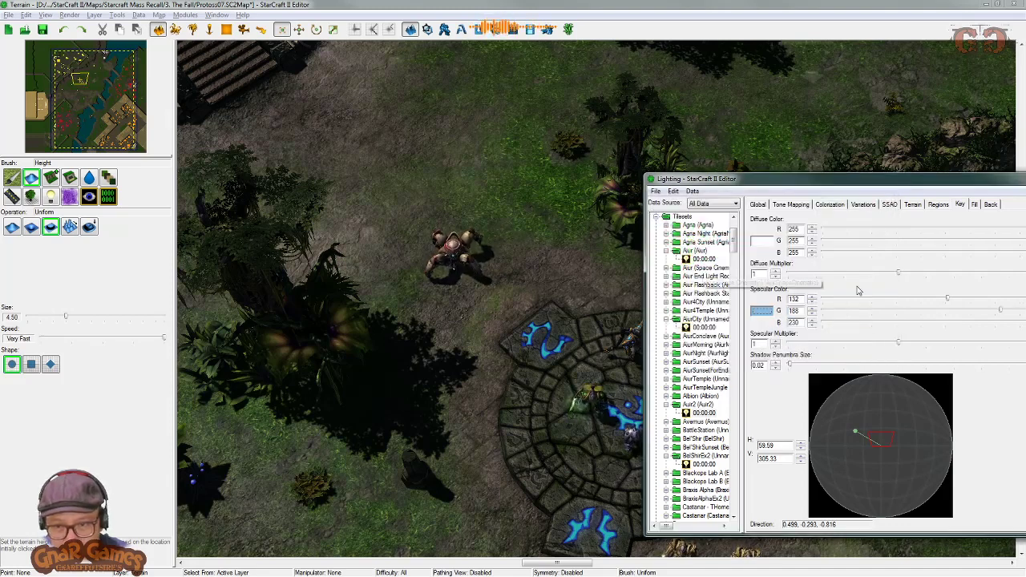
left_click(773, 314)
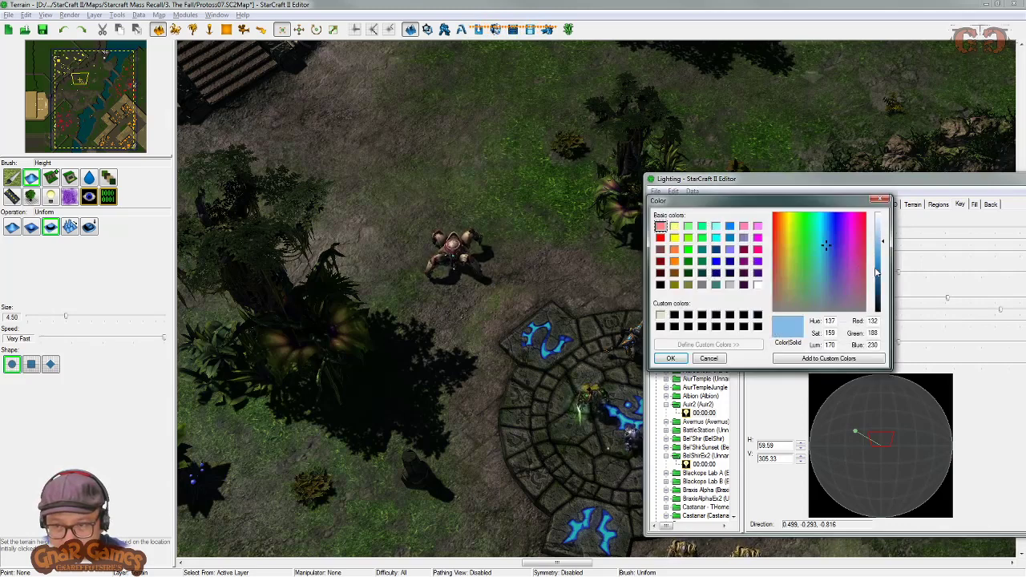
left_click(671, 361)
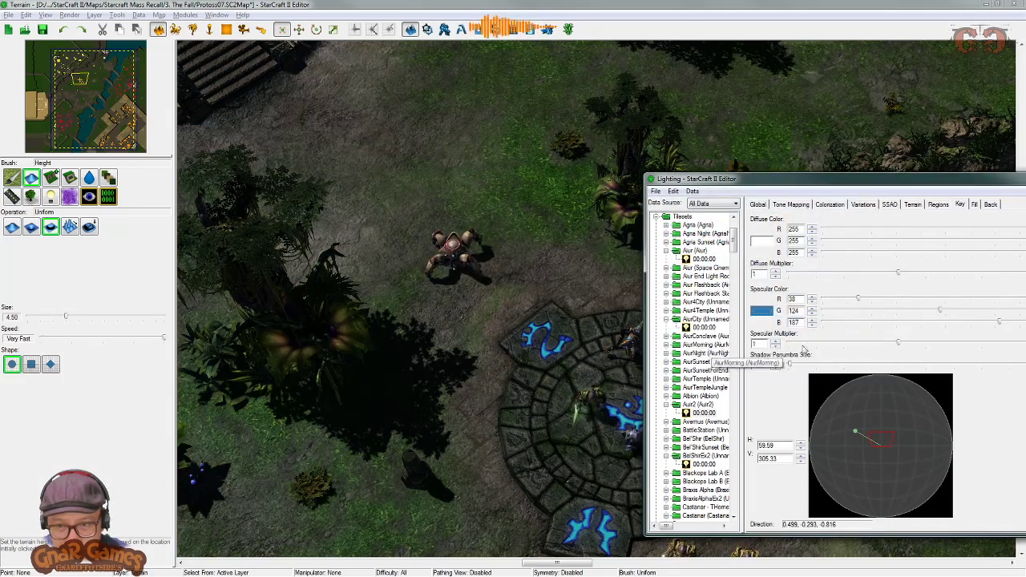
Step: Set the key light's Specular Multiplier to 2
left_click_drag(910, 346, 923, 346)
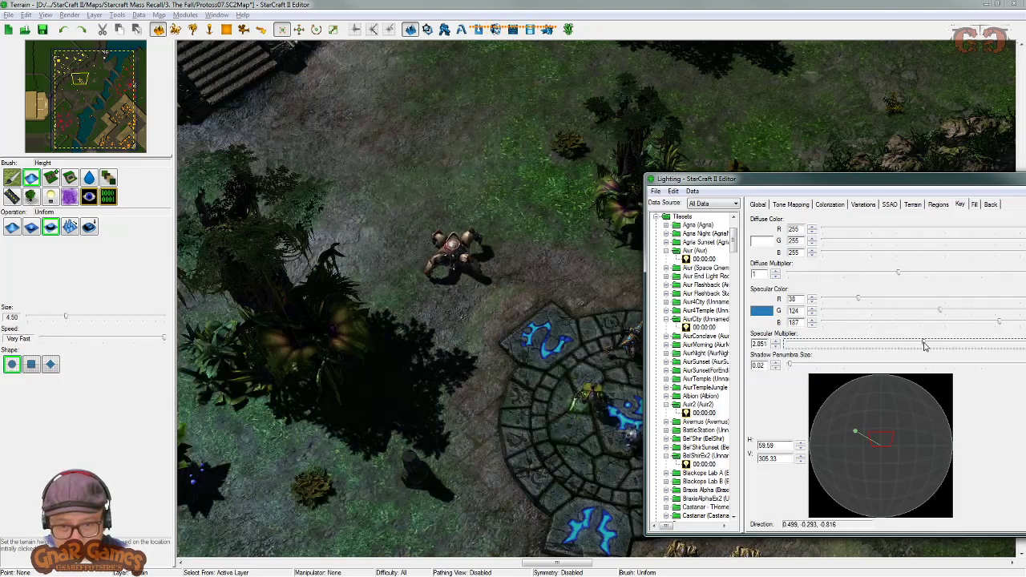
double_click(761, 344)
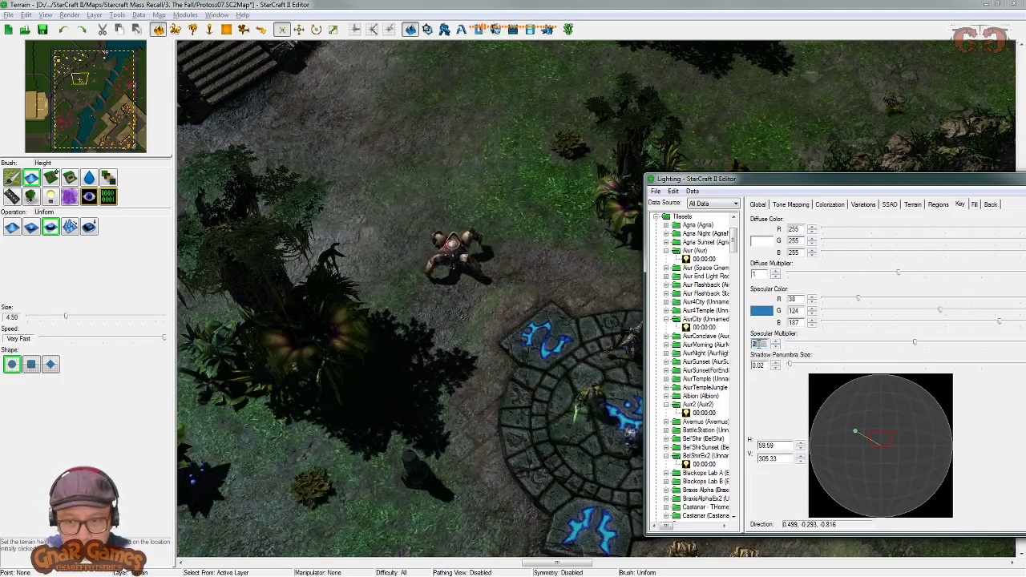
type("2")
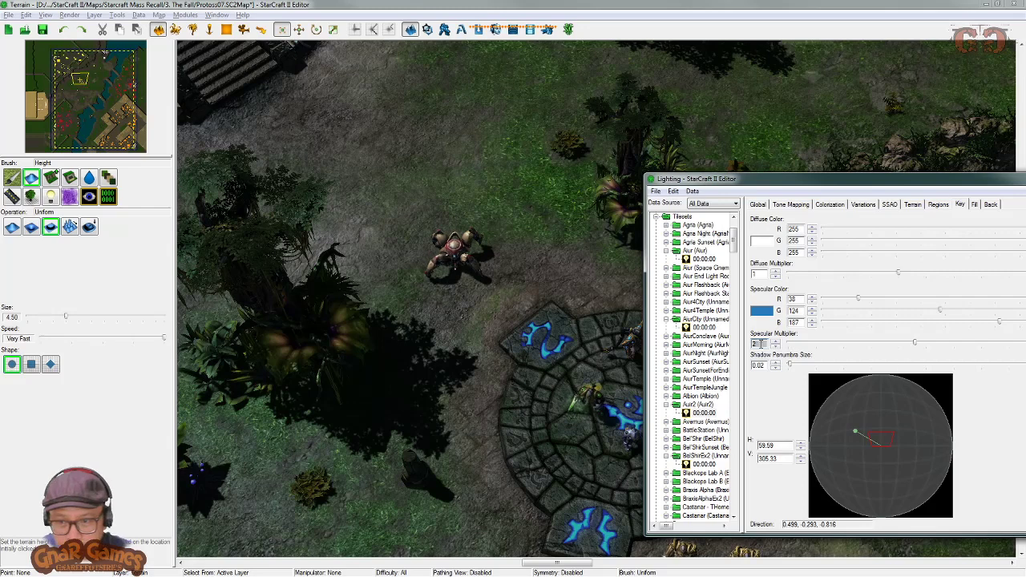
Step: Try a Terrain Specular Exponent of about 1.96 and inspect the grass and rocks east of the rune circle
left_click(791, 205)
left_click(913, 204)
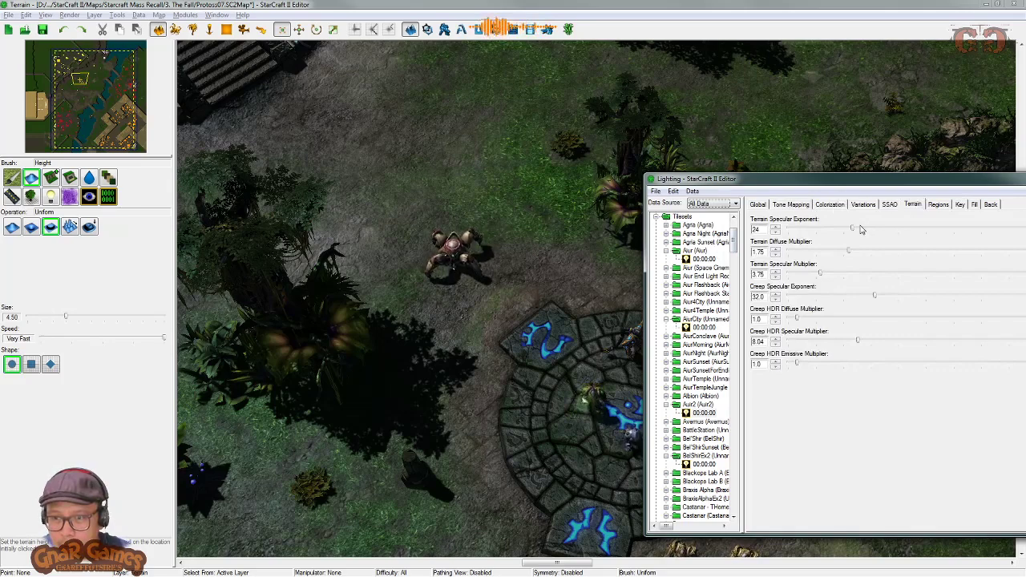
left_click_drag(865, 230, 792, 232)
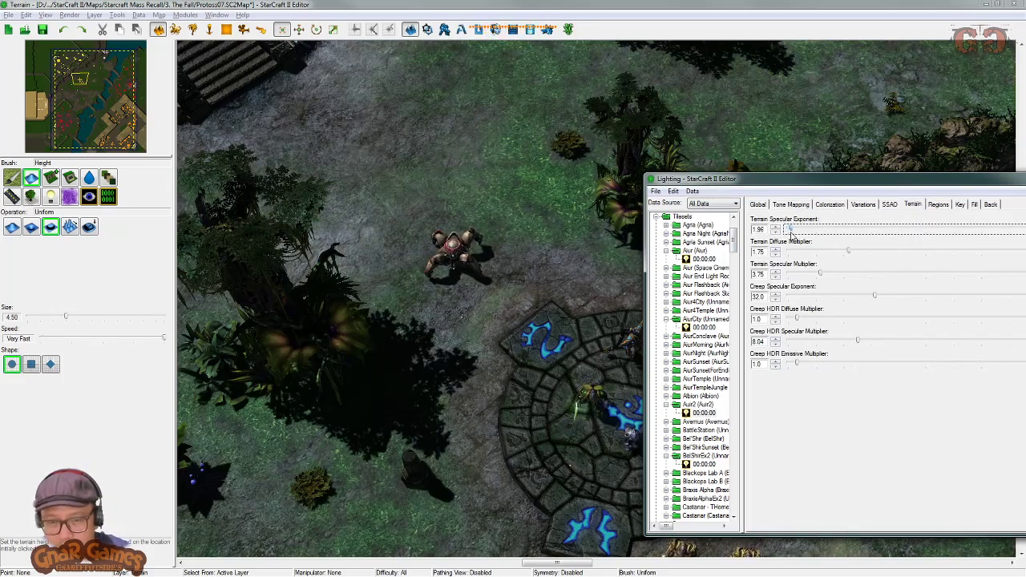
scroll(486, 258, "down", 3)
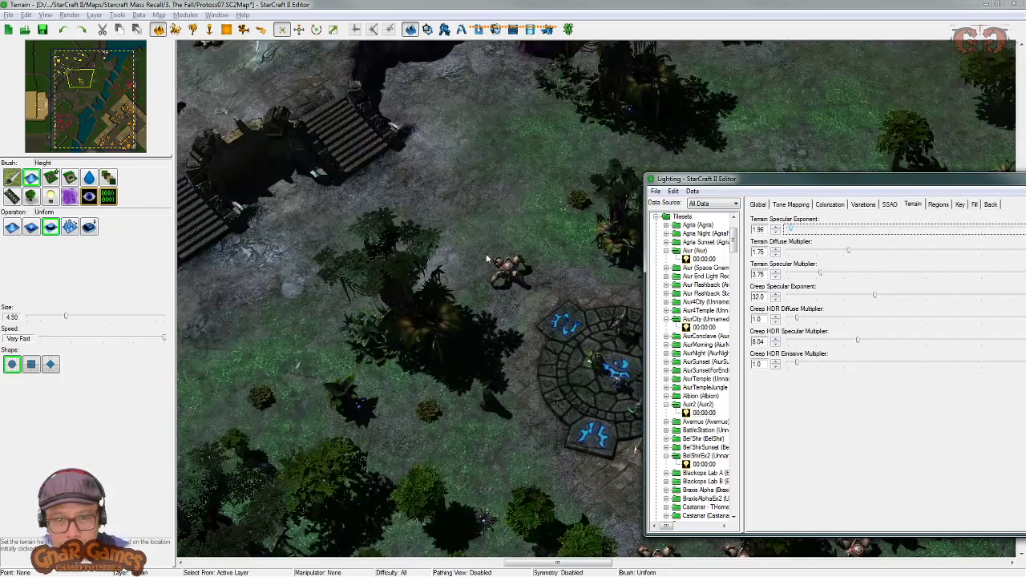
scroll(489, 258, "down", 5)
right_click_drag(497, 259, 353, 256)
scroll(352, 257, "up", 8)
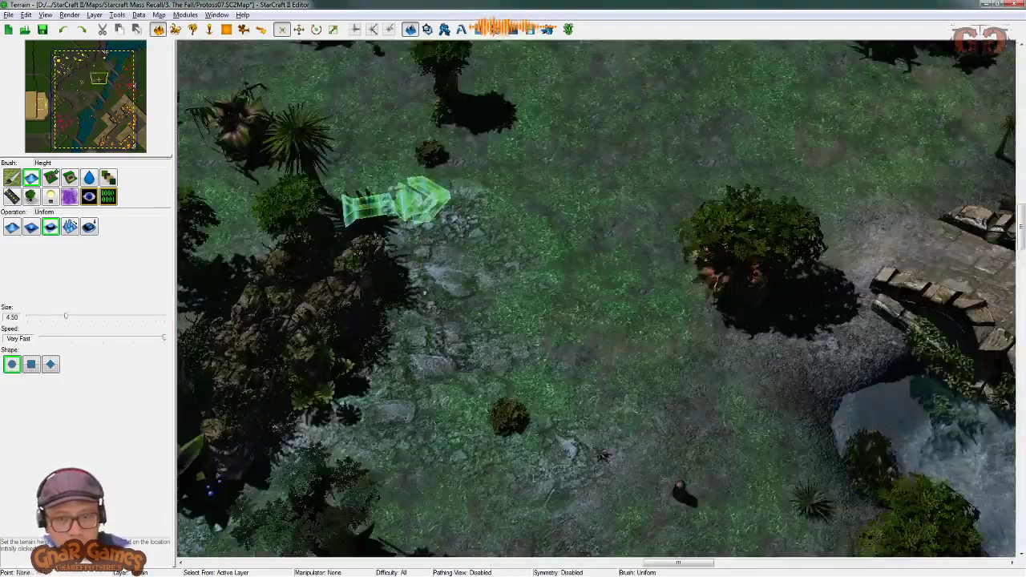
Step: Raise the Terrain Specular Exponent to 100 and move the Lighting window off the eastern part of the terrain view
key("alt+Tab")
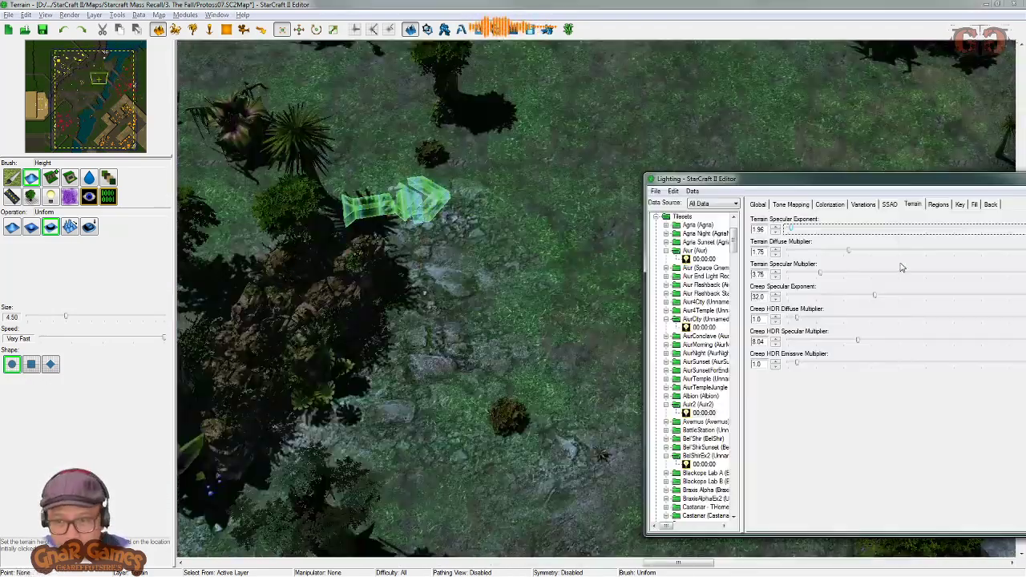
left_click_drag(845, 230, 907, 229)
left_click_drag(958, 183, 358, 197)
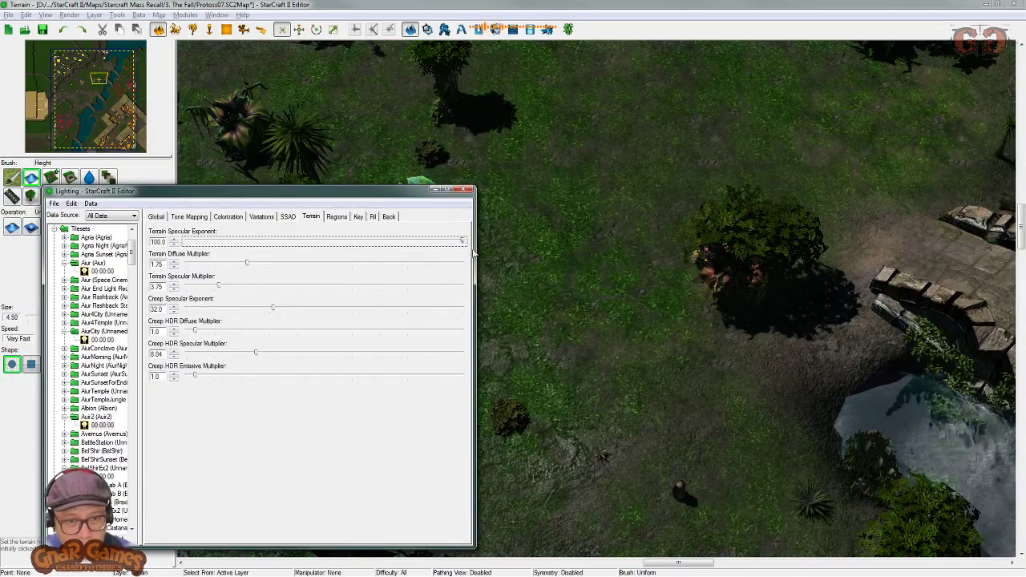
Step: Turn the key light's direction to about H 50.33, V 305.33 and move the Lighting window aside
left_click(359, 217)
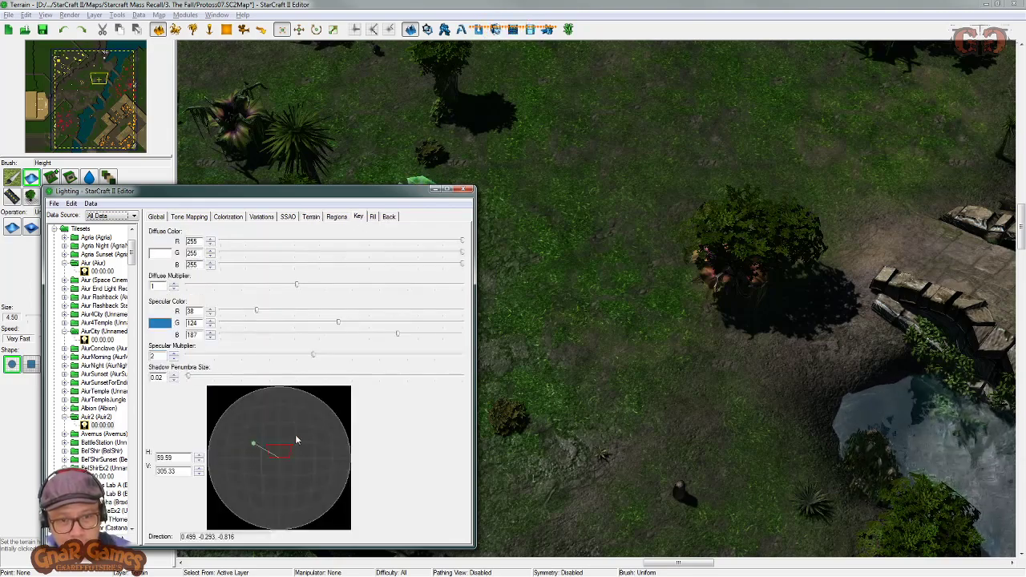
mouse_move(261, 456)
left_mouse_down()
mouse_move(264, 447)
mouse_move(283, 449)
mouse_move(284, 468)
mouse_move(271, 466)
mouse_move(280, 415)
mouse_move(293, 421)
mouse_move(280, 474)
mouse_move(299, 487)
mouse_move(316, 476)
mouse_move(265, 433)
mouse_move(261, 444)
left_mouse_up()
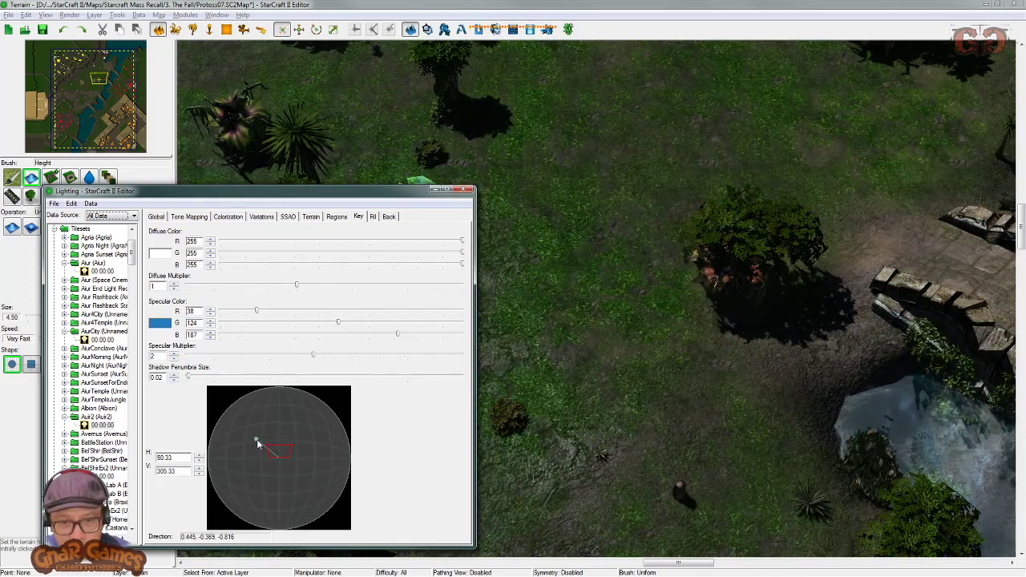
left_click_drag(379, 198, 898, 156)
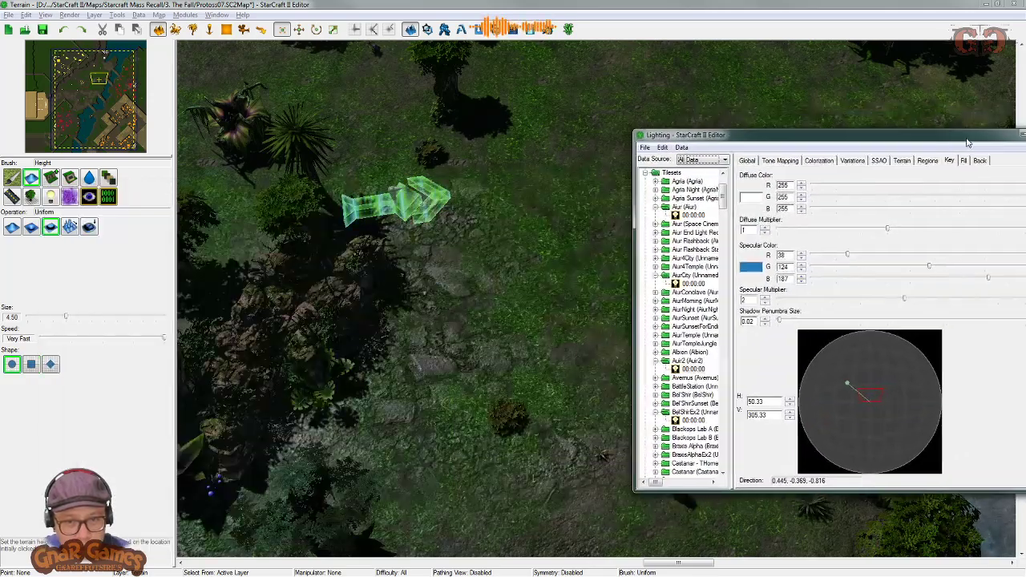
left_click_drag(967, 142, 1025, 143)
Step: Inspect the lighting on the paved Protoss base, from the ruins to the group of units and the Nexus
right_click_drag(561, 232, 591, 566)
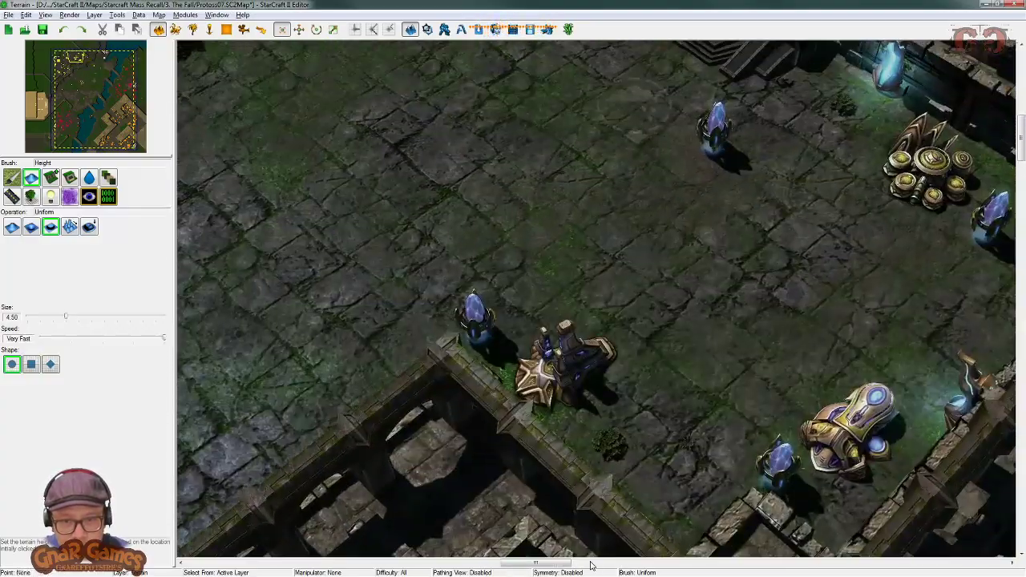
right_click_drag(297, 489, 892, 69)
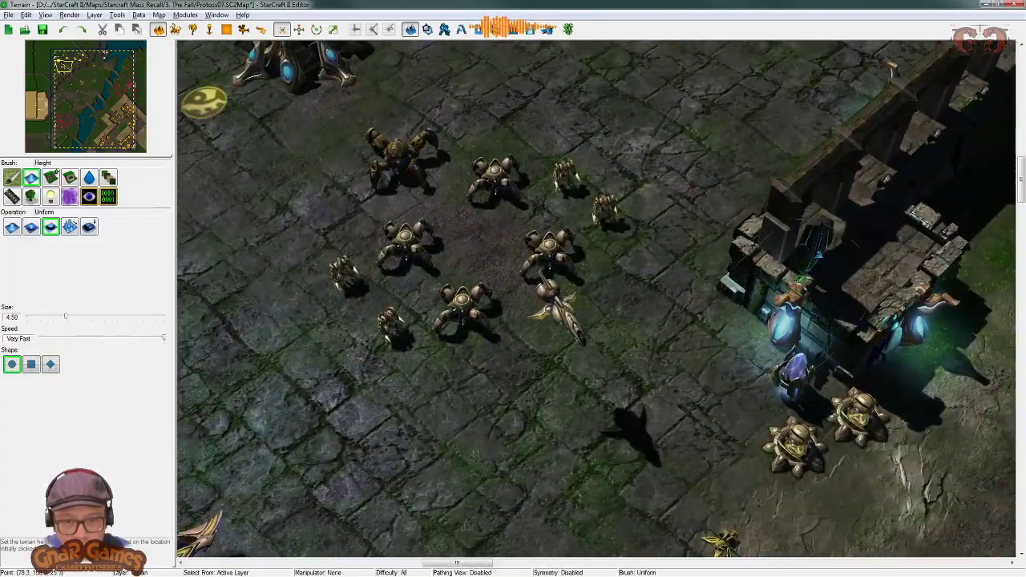
right_click_drag(483, 414, 518, 492)
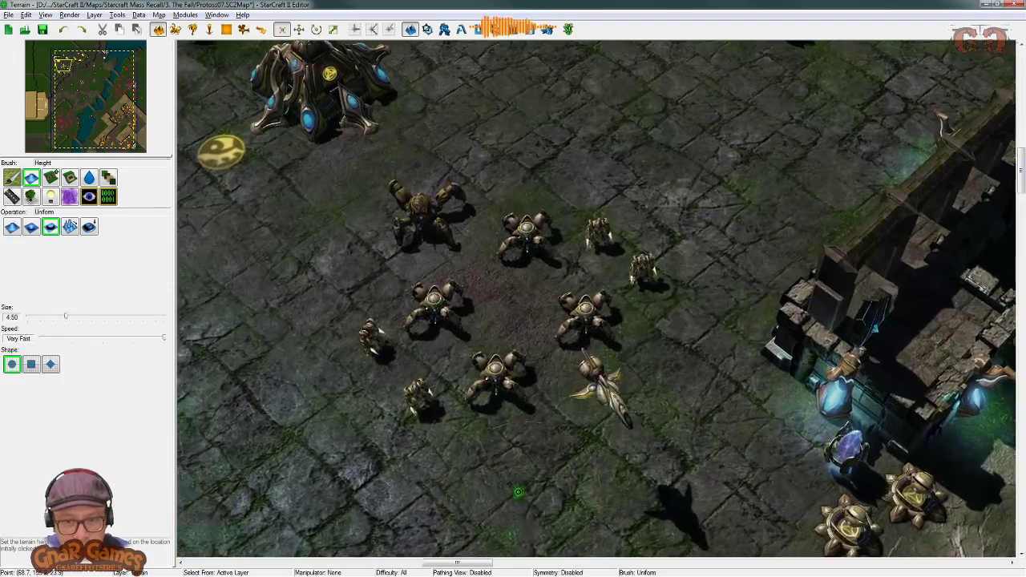
scroll(518, 492, "up", 5)
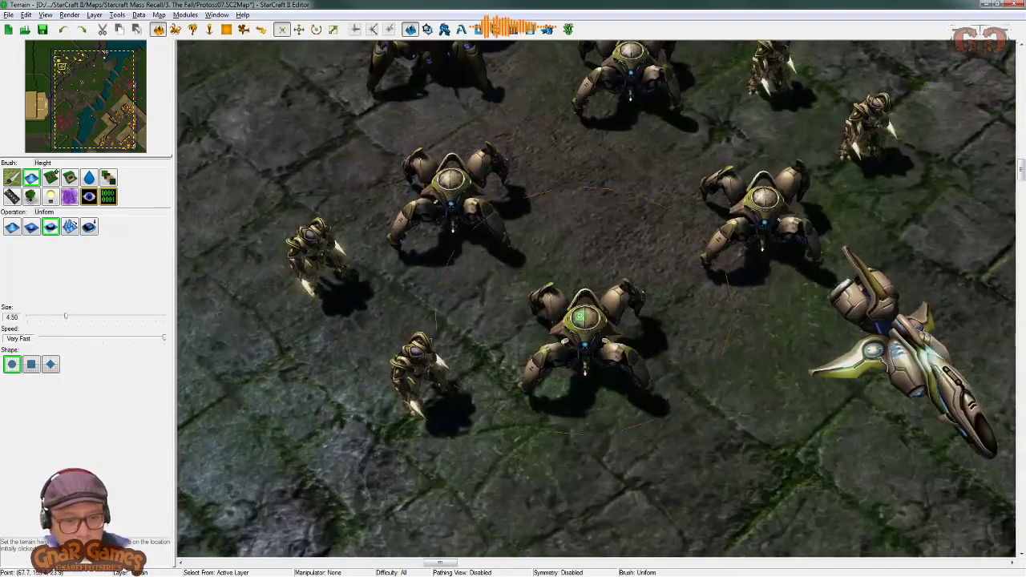
scroll(580, 316, "down", 5)
right_click_drag(373, 301, 448, 528)
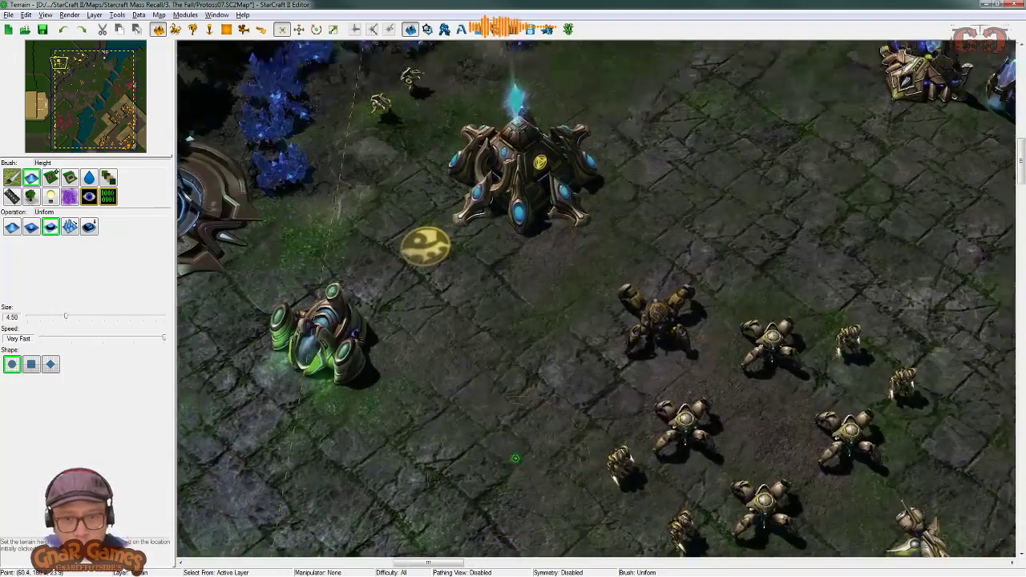
right_click_drag(703, 243, 621, 264)
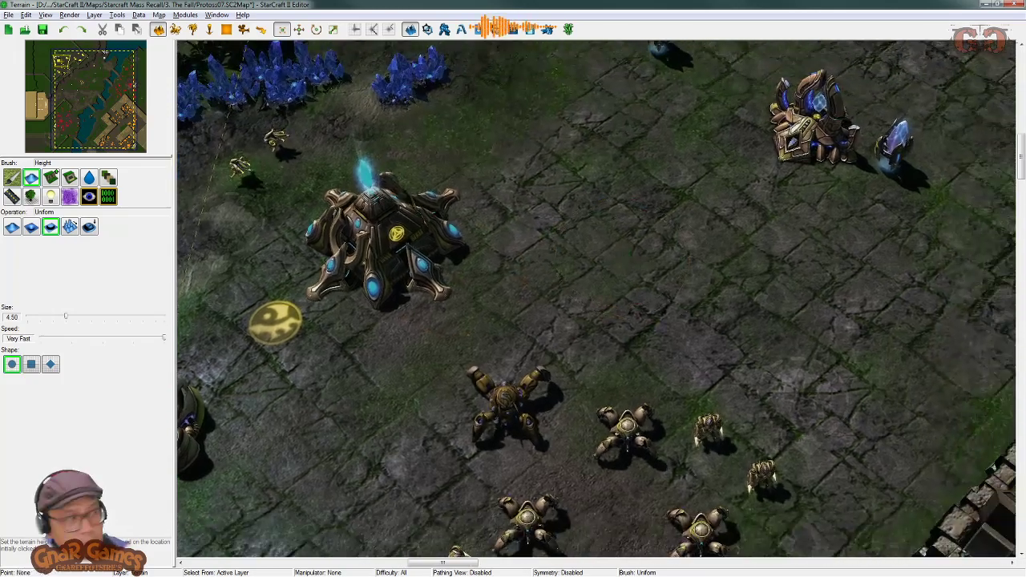
Step: Increase the key light's Specular Multiplier to 3
key("alt+Tab")
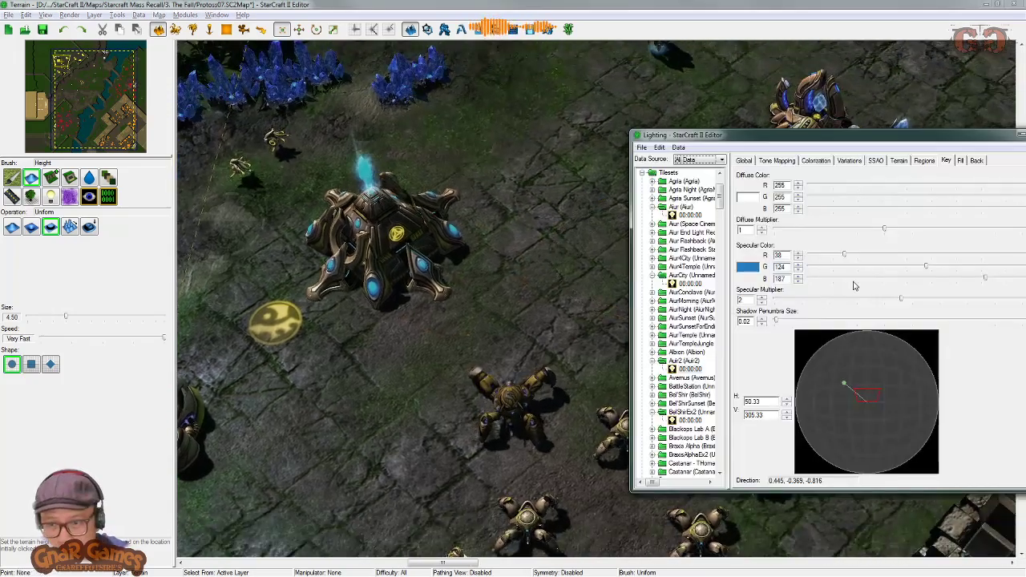
left_click(921, 300)
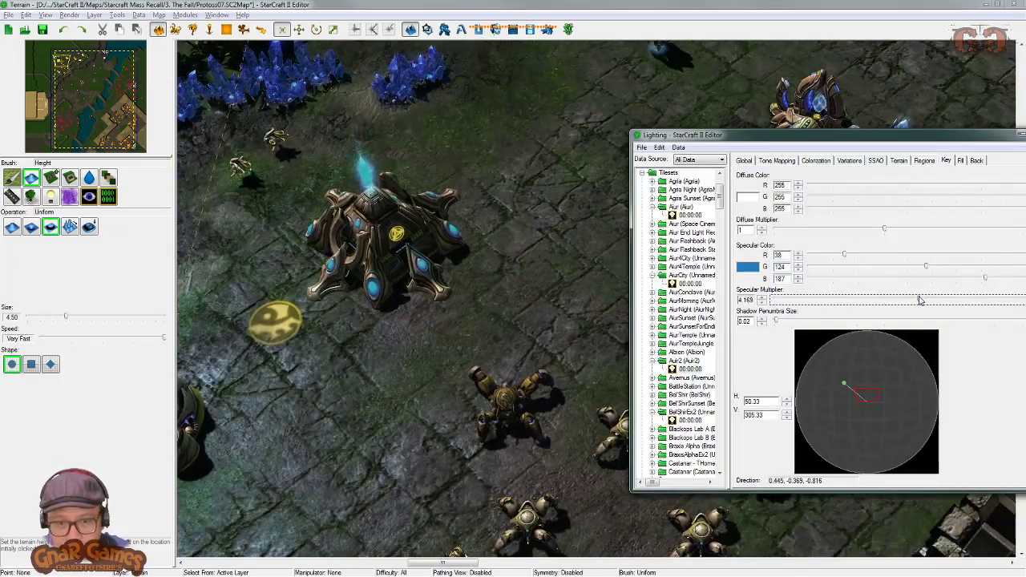
left_click_drag(918, 300, 912, 300)
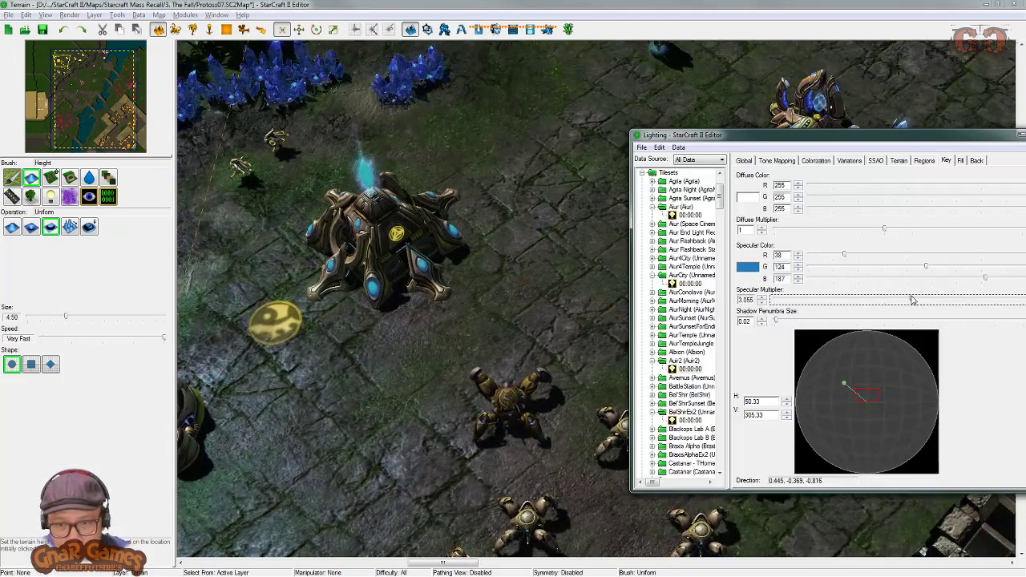
double_click(751, 300)
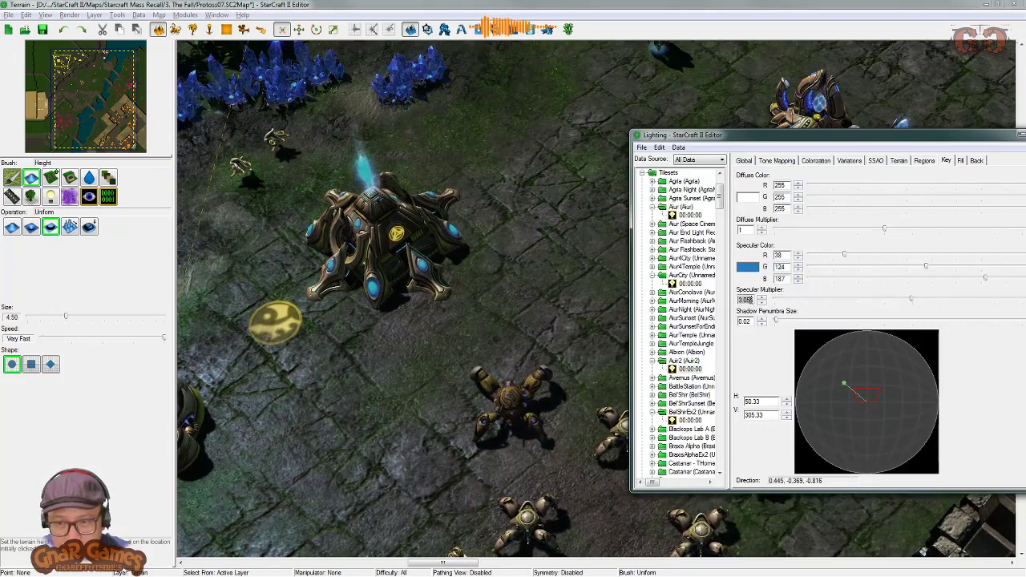
type("3")
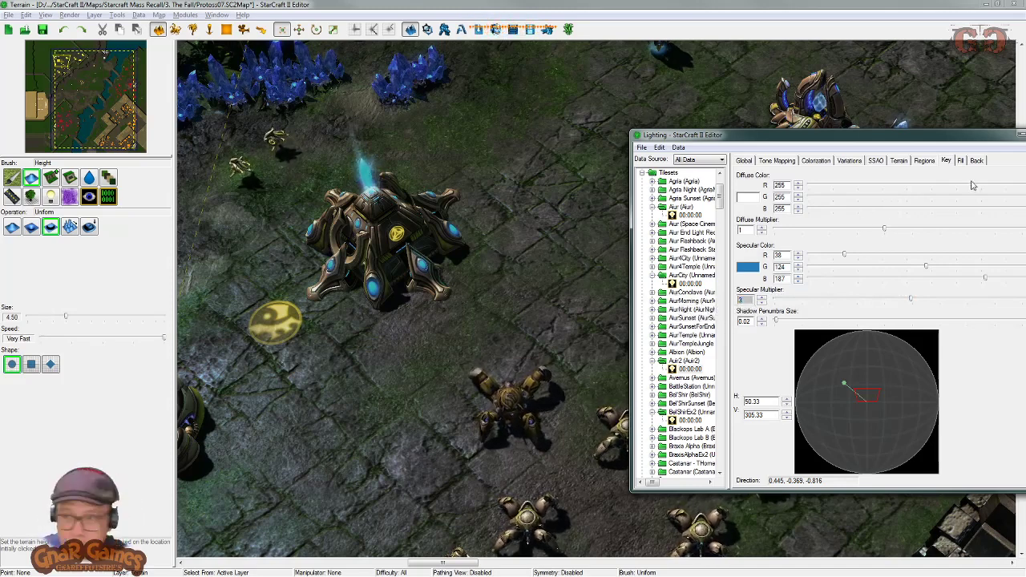
Step: Set the Auir2 lighting's Terrain Specular Exponent to 60
left_click(776, 161)
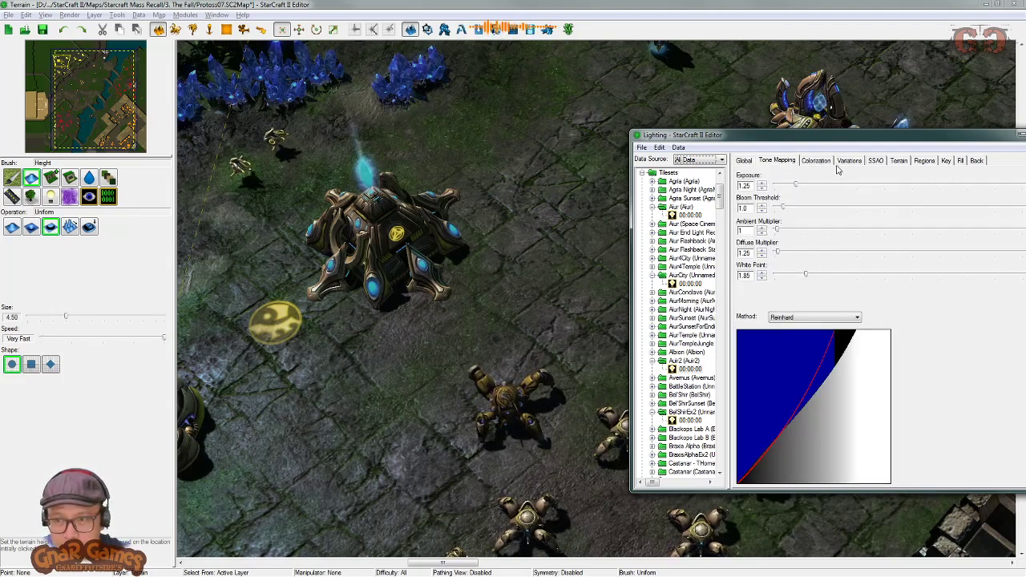
left_click(898, 162)
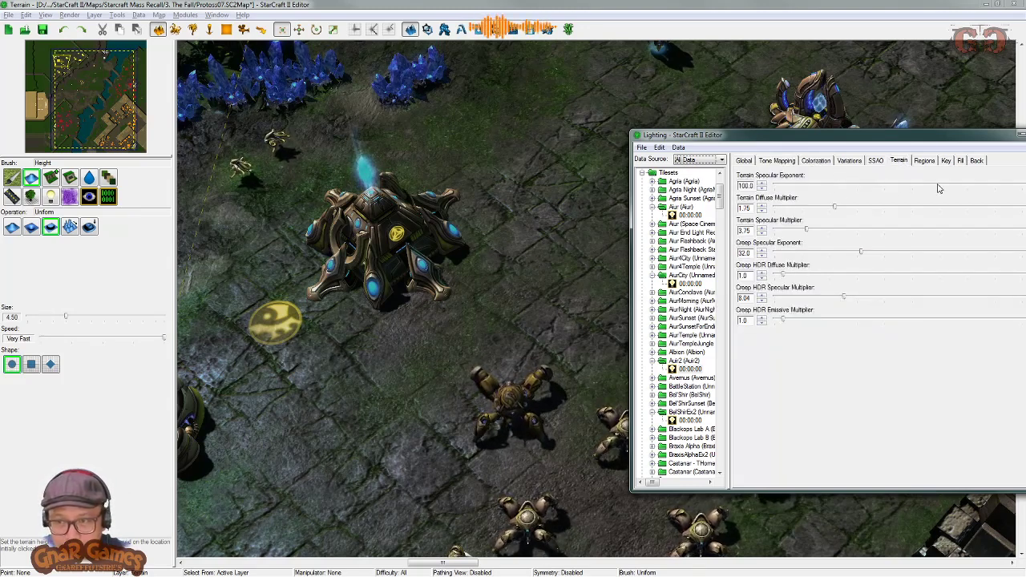
left_click_drag(912, 189, 881, 202)
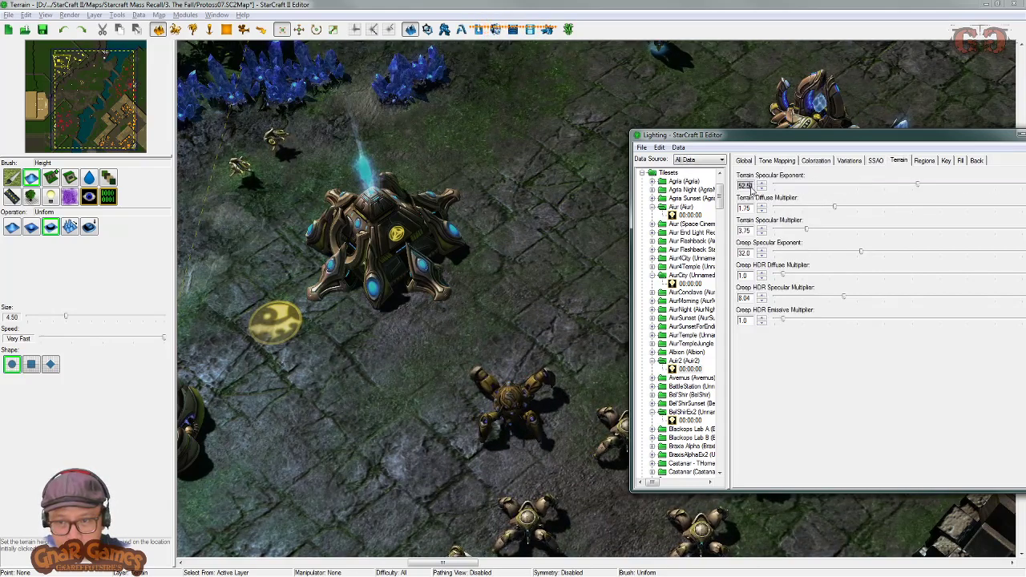
key("BackSpace")
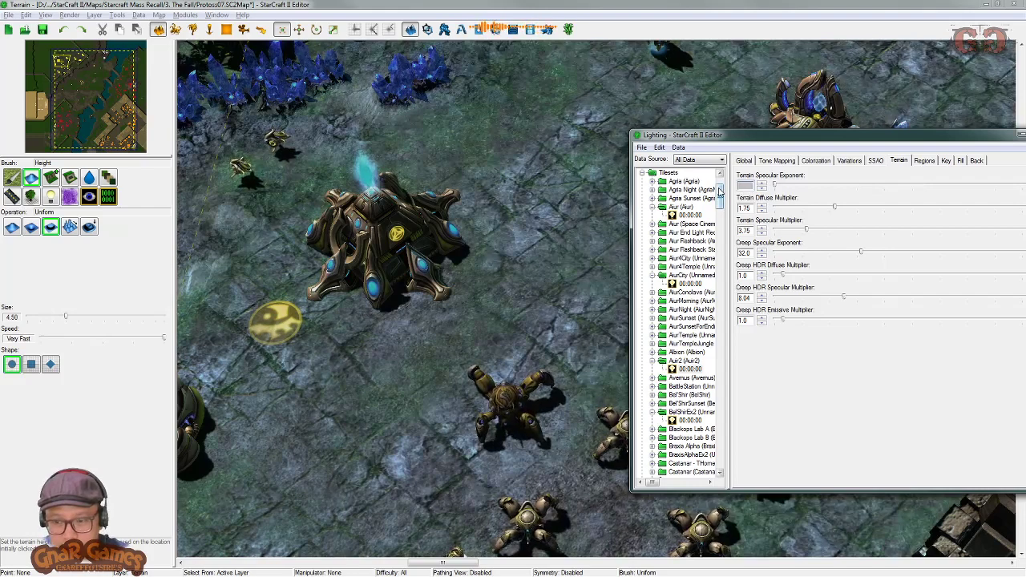
type("60")
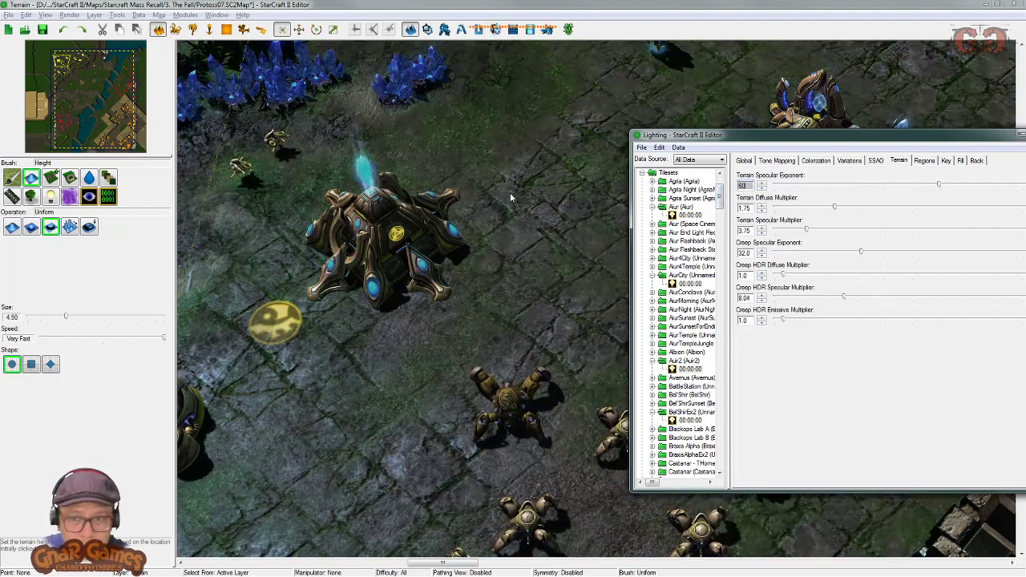
Step: Inspect the terrain lighting from the Protoss base ruins to the rune circle and the surrounding forest
right_click_drag(474, 191, 325, 205)
right_click_drag(818, 545, 560, 296)
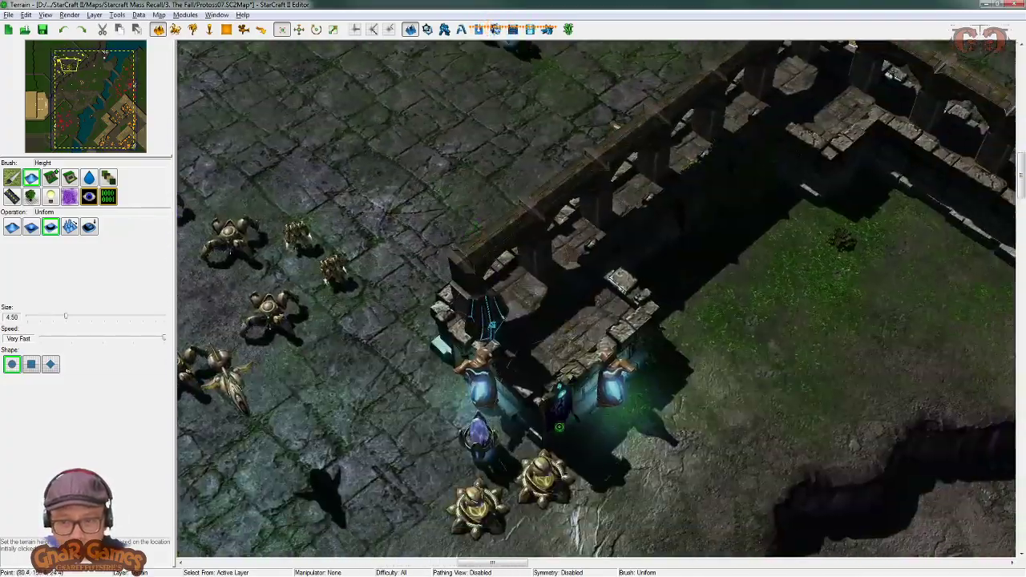
right_click_drag(559, 427, 377, 63)
right_click_drag(1002, 439, 441, 213)
scroll(618, 421, "up", 5)
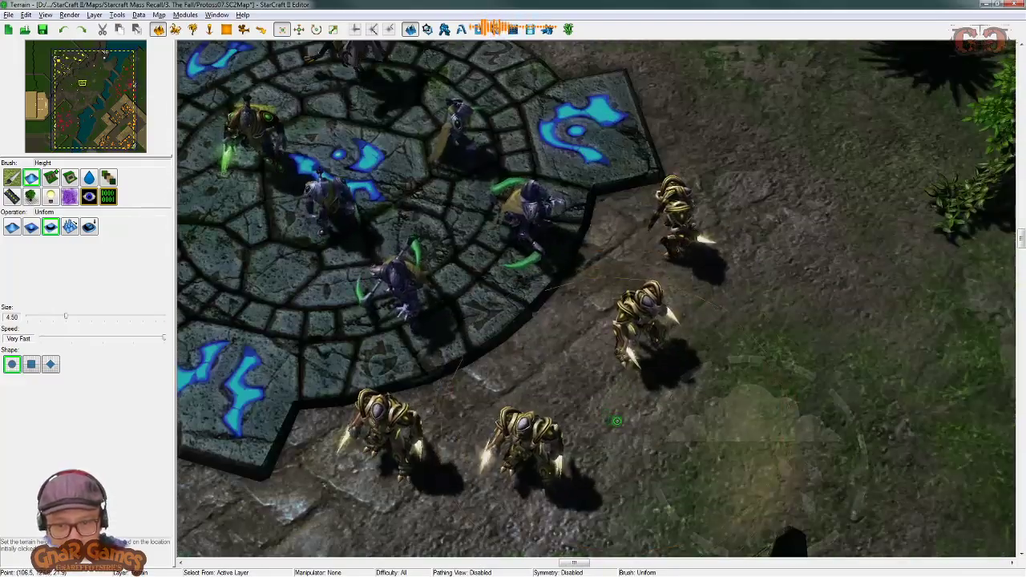
scroll(617, 421, "down", 5)
scroll(657, 207, "up", 5)
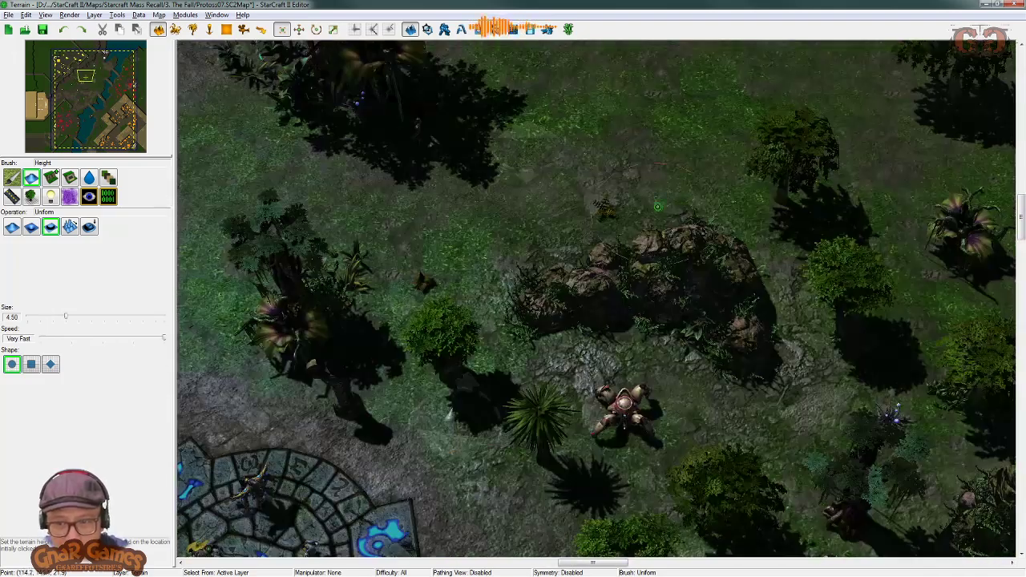
right_click_drag(657, 207, 658, 334)
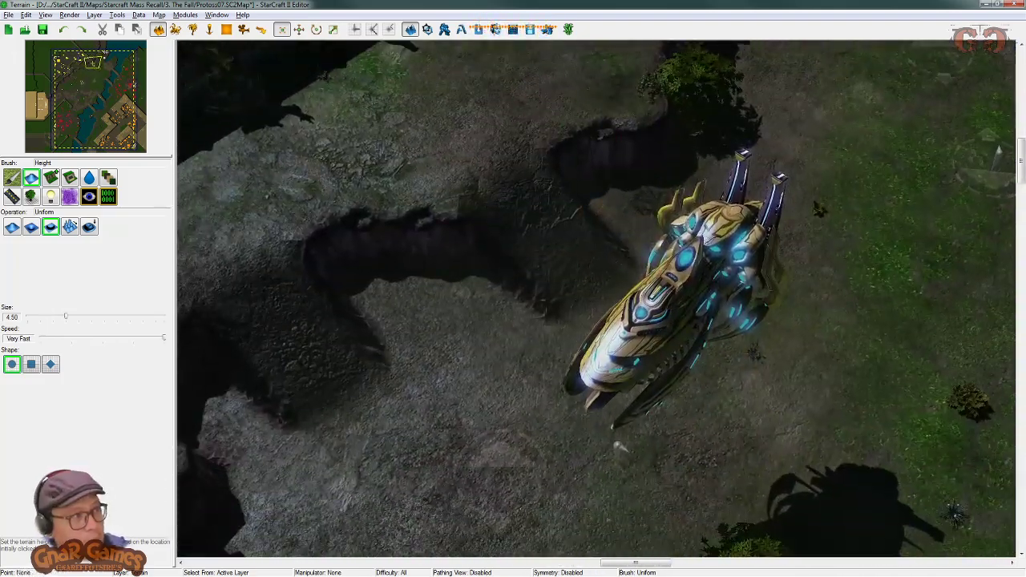
Step: Set the key light's Specular Multiplier to 4, checking the highlights on the paved Protoss base
key("alt+Tab")
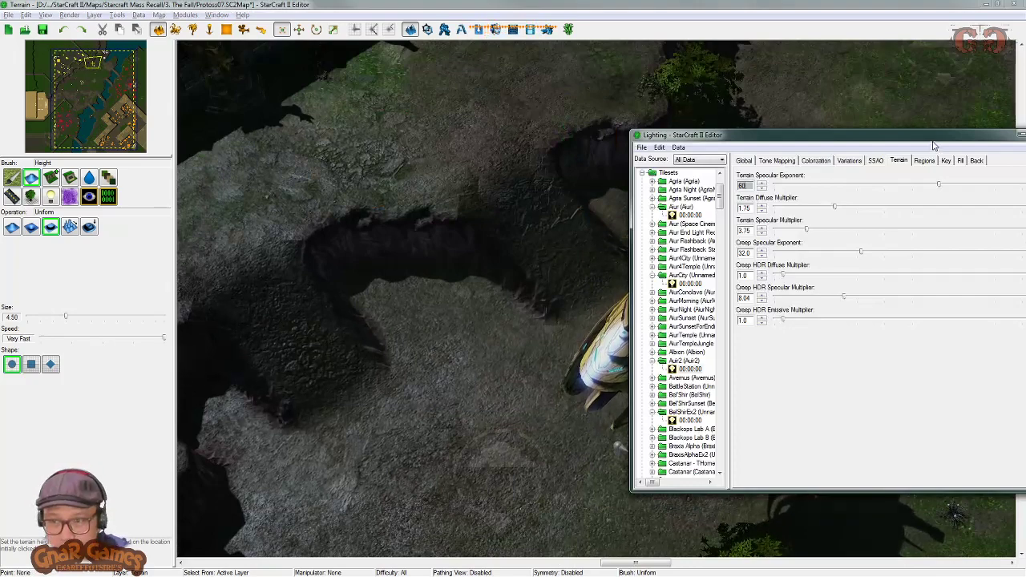
left_click_drag(933, 143, 904, 158)
left_click(918, 177)
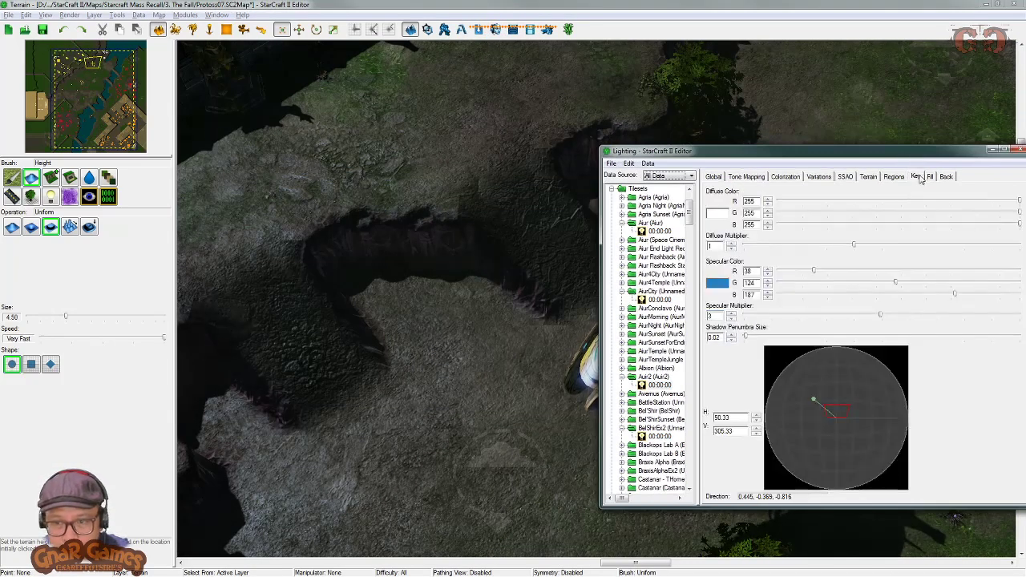
left_click_drag(888, 316, 897, 315)
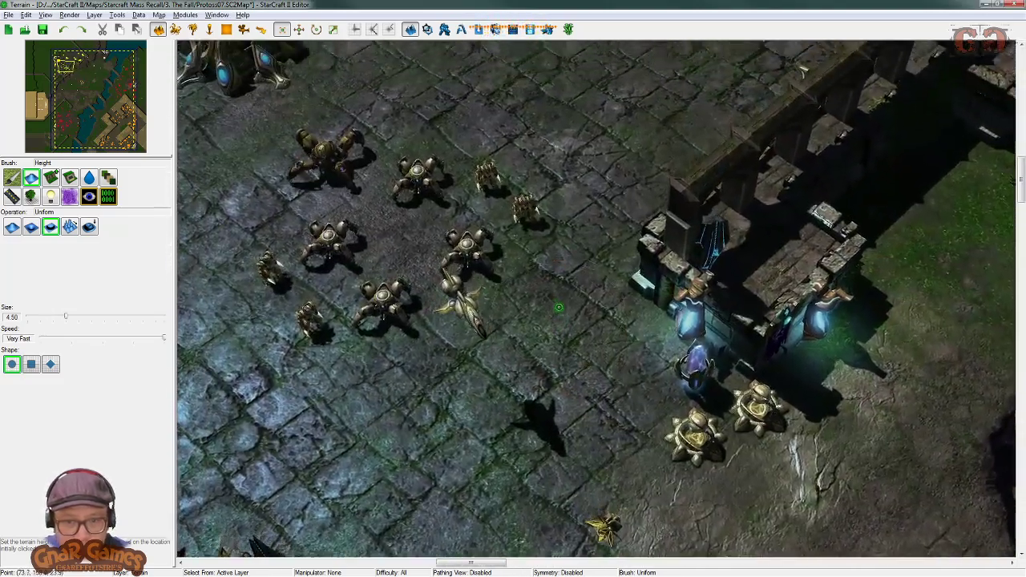
right_click_drag(559, 307, 564, 329)
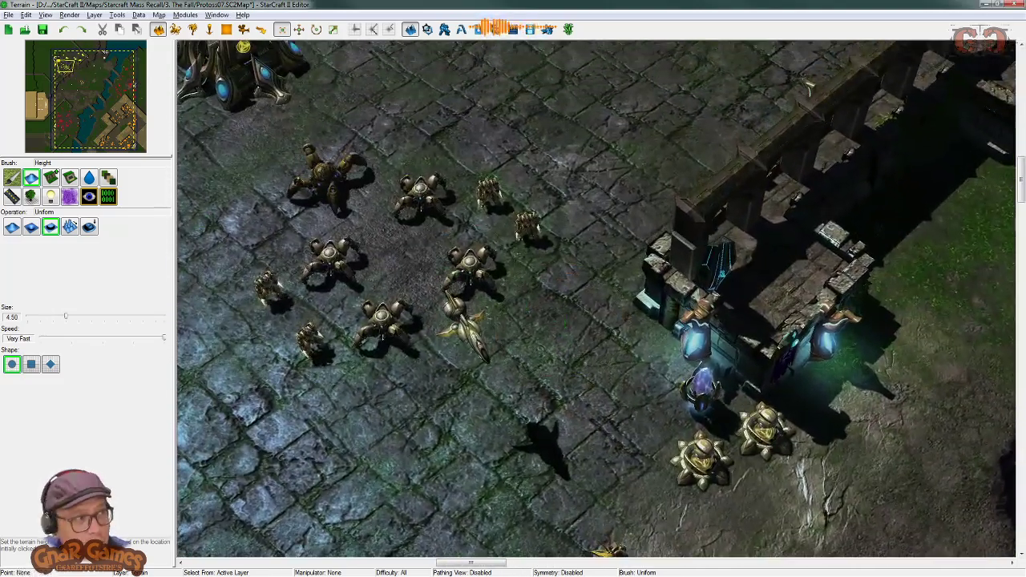
key("alt+Tab")
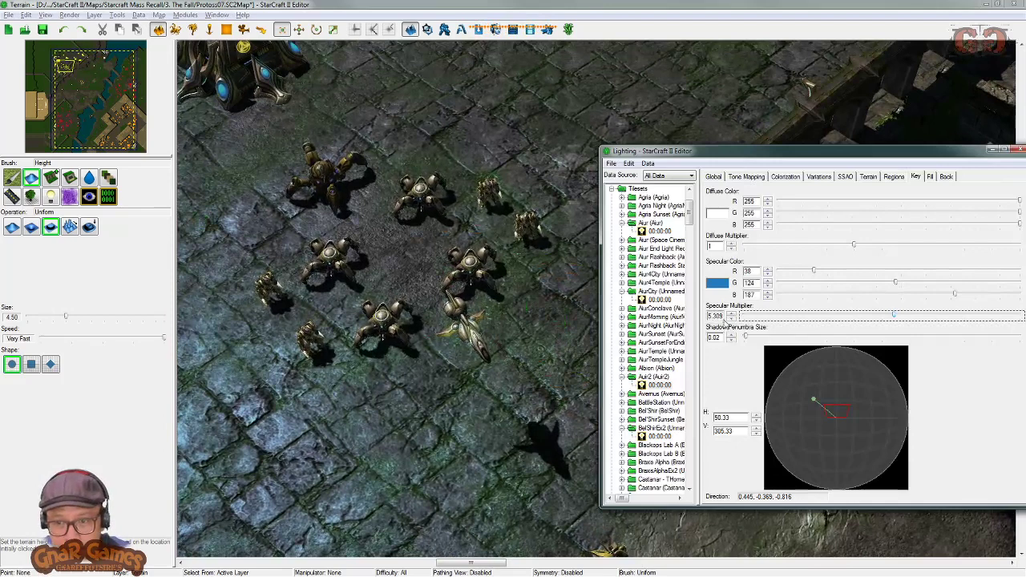
type("4")
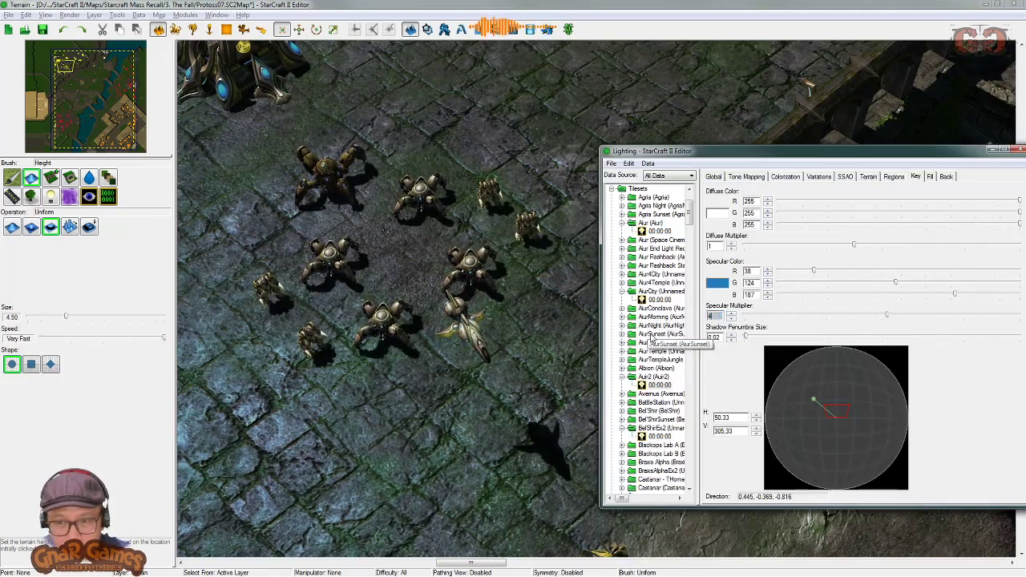
Step: Set the Terrain Specular Multiplier to 3 and check the ground between the ruins and the rune circle
left_click(867, 177)
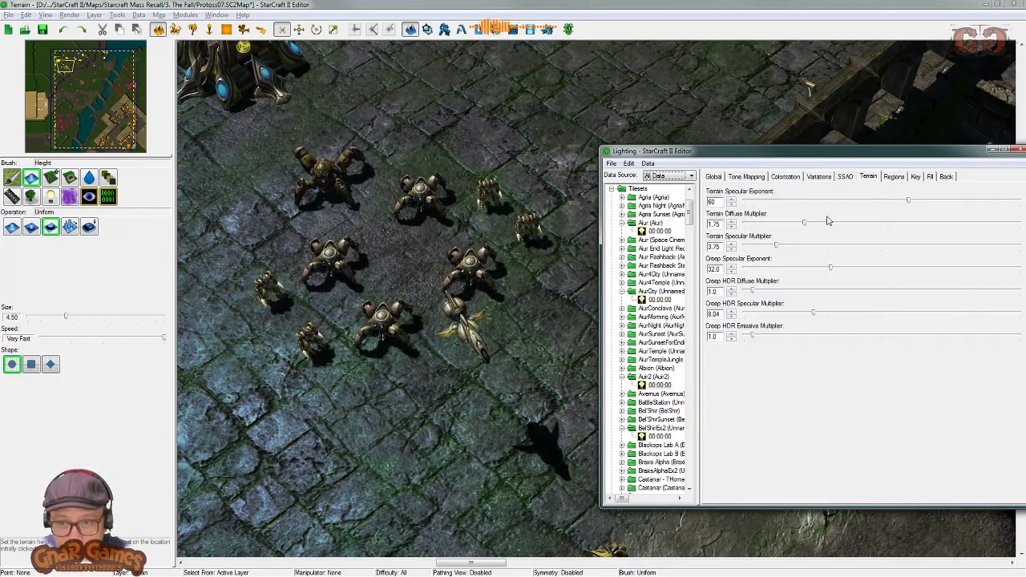
left_click(768, 247)
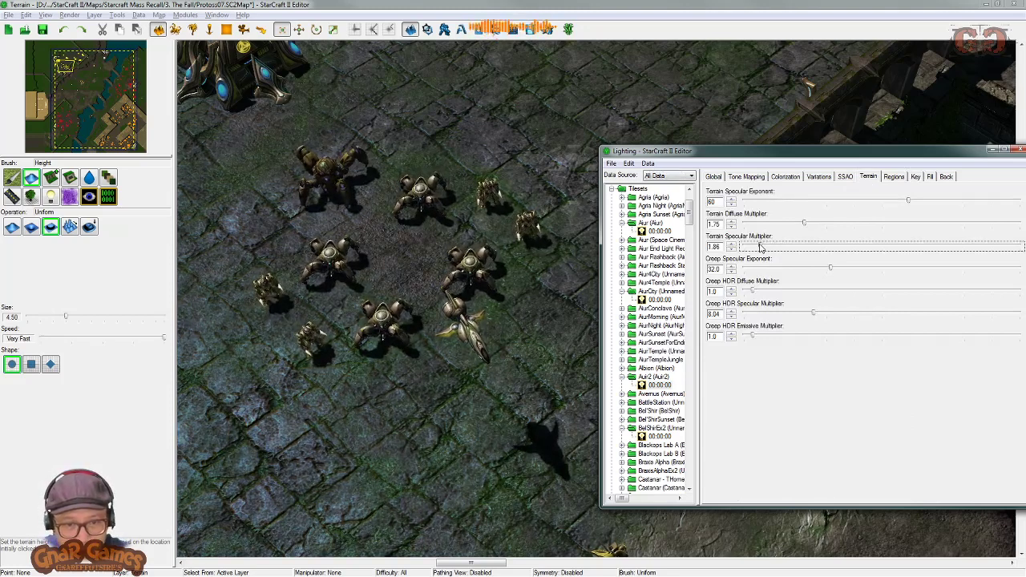
left_click_drag(763, 248, 687, 251)
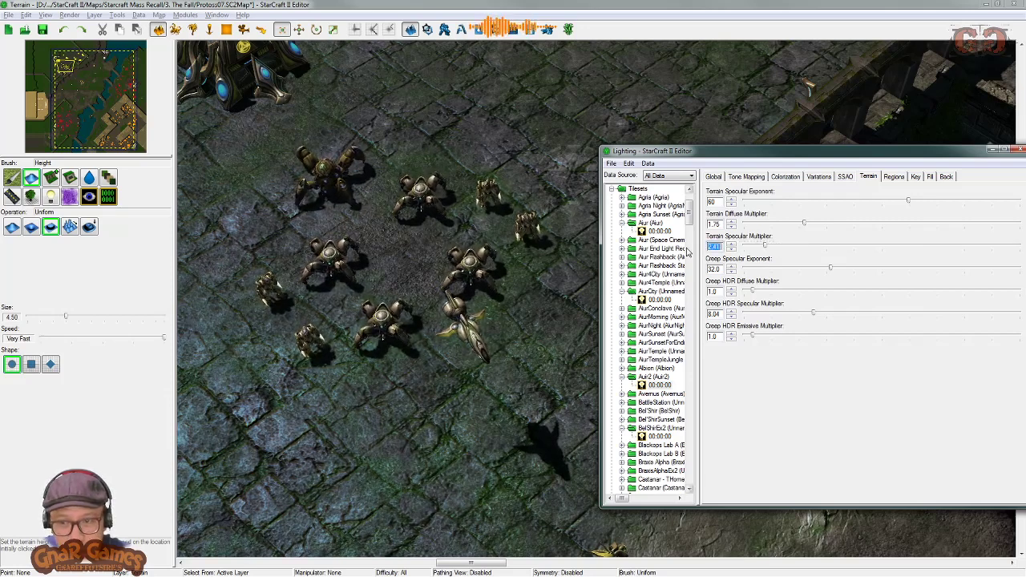
type("3")
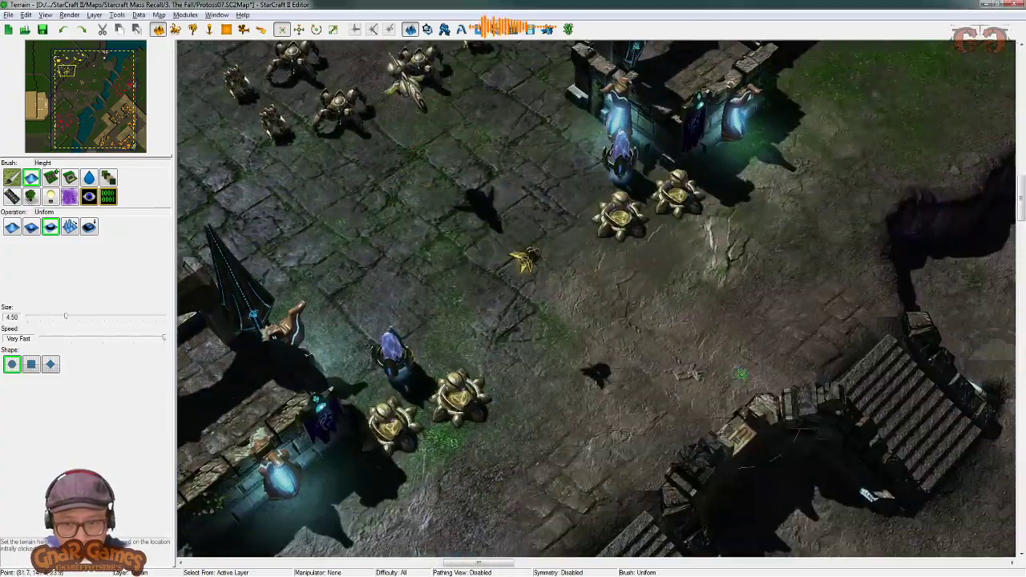
right_click_drag(742, 373, 462, 249)
right_click_drag(388, 446, 468, 225)
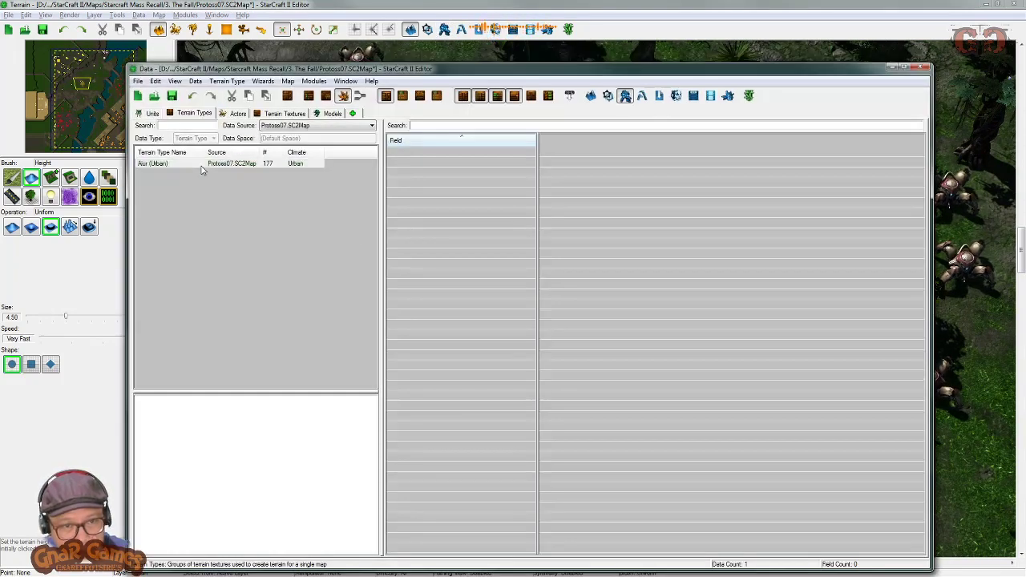
Step: Enable fog for the Aiur (Urban) terrain type and move the Data window off the terrain view
left_click(203, 166)
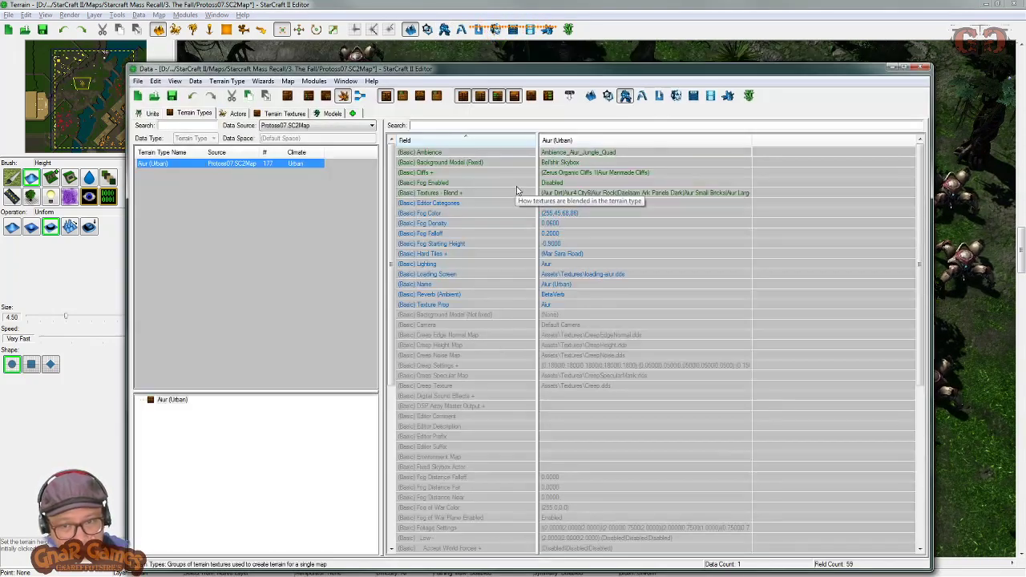
double_click(566, 184)
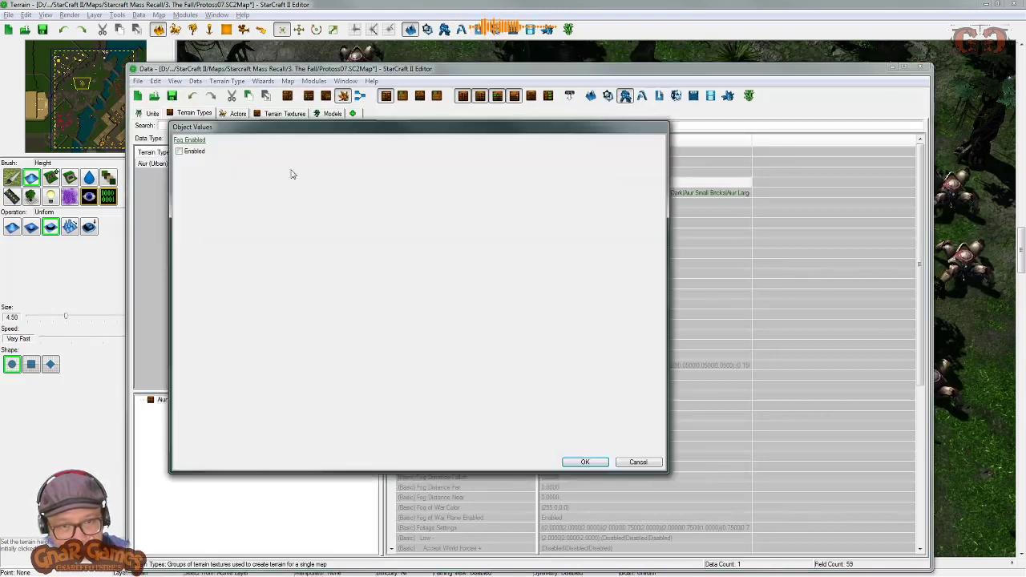
left_click(587, 462)
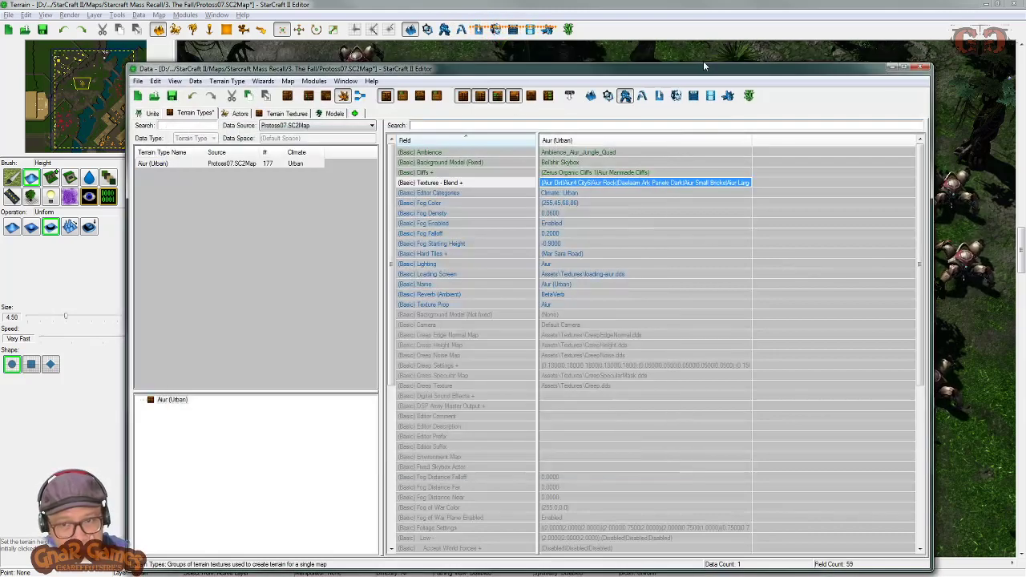
left_click_drag(692, 72, 723, 407)
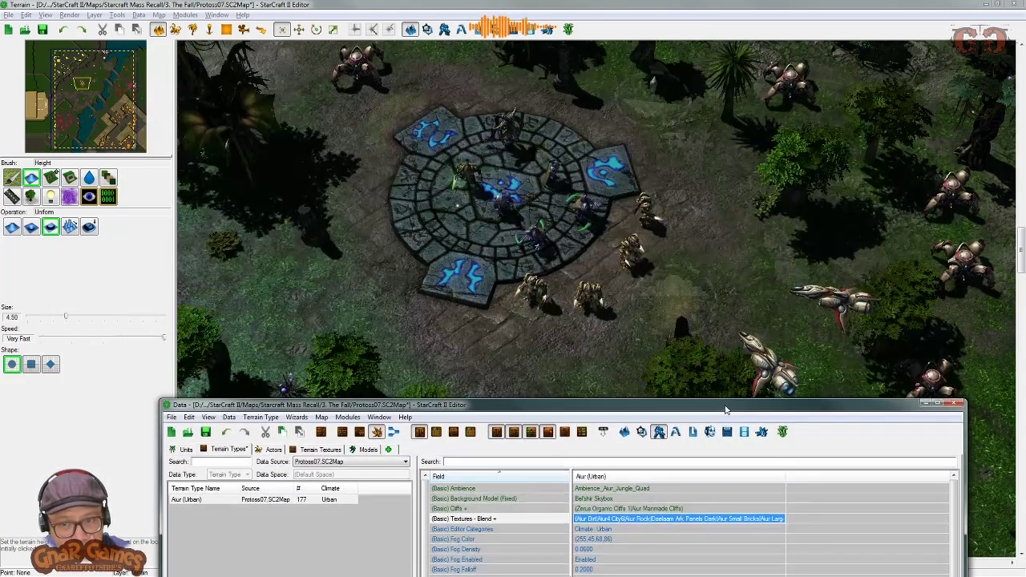
Step: Turn on the display of fog effects in the terrain view and check the rune circle and Protoss base
key("F5")
right_click_drag(576, 163, 521, 206)
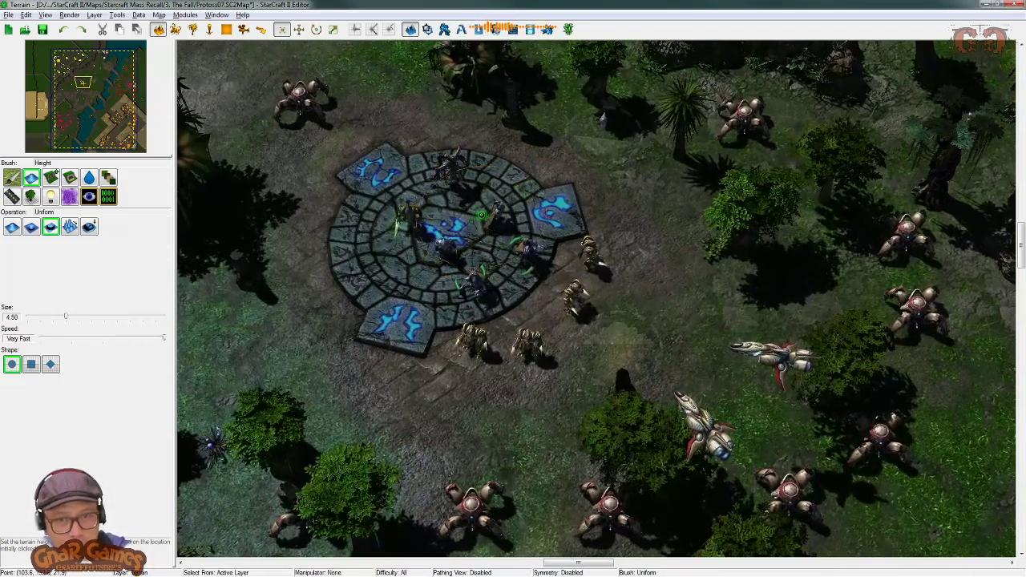
right_click_drag(481, 215, 682, 233)
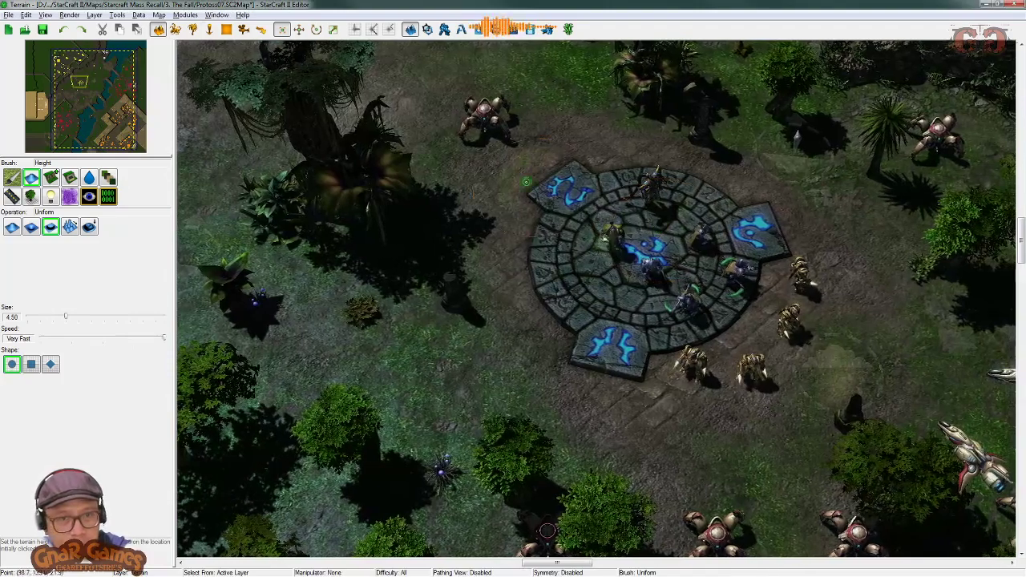
left_click(69, 14)
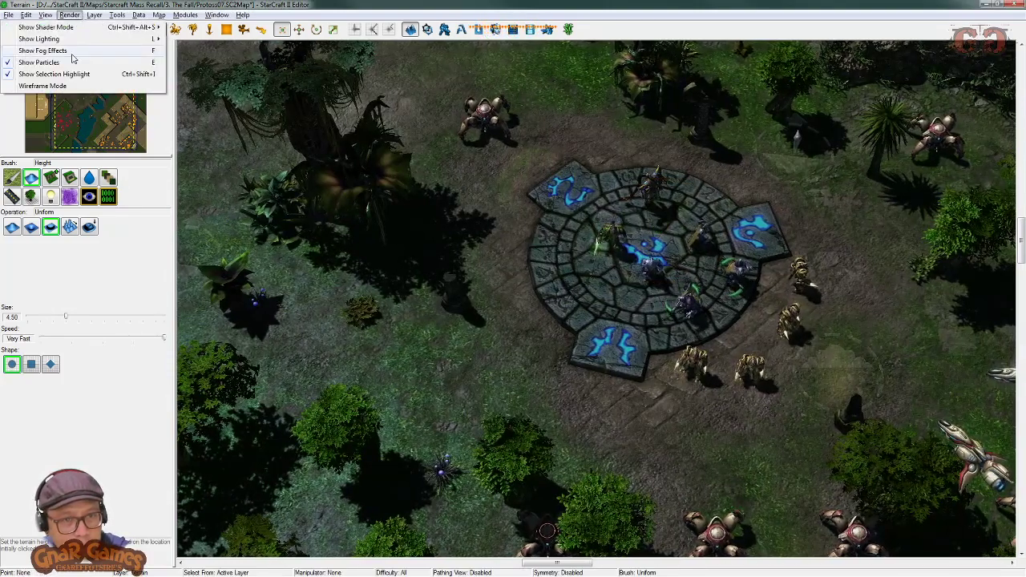
left_click(72, 53)
left_click_drag(80, 83, 68, 79)
right_click_drag(416, 122, 725, 252)
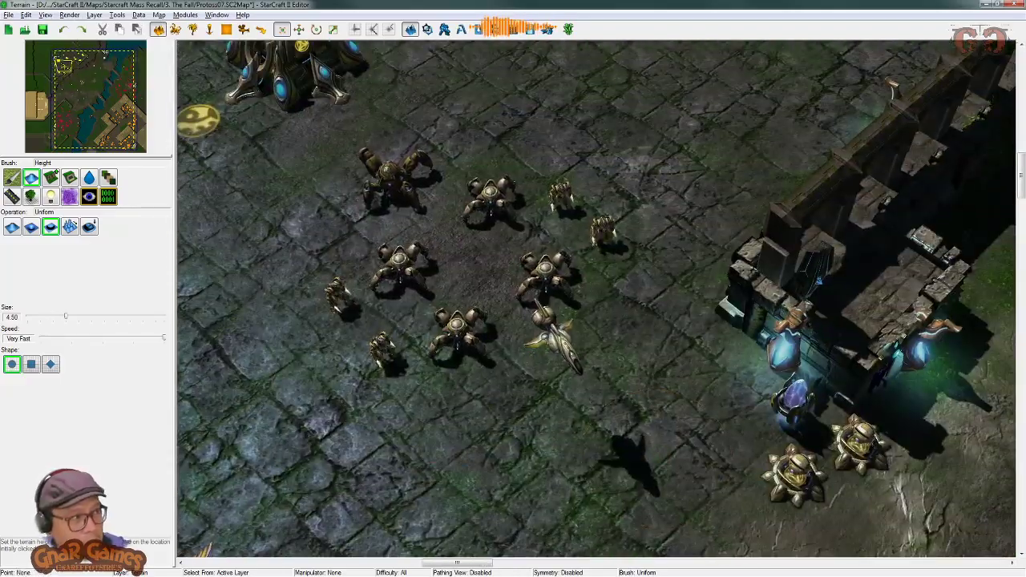
Step: Set the Fog Color of the Aiur (Urban) terrain type to red 90, green 80, blue 41
key("F7")
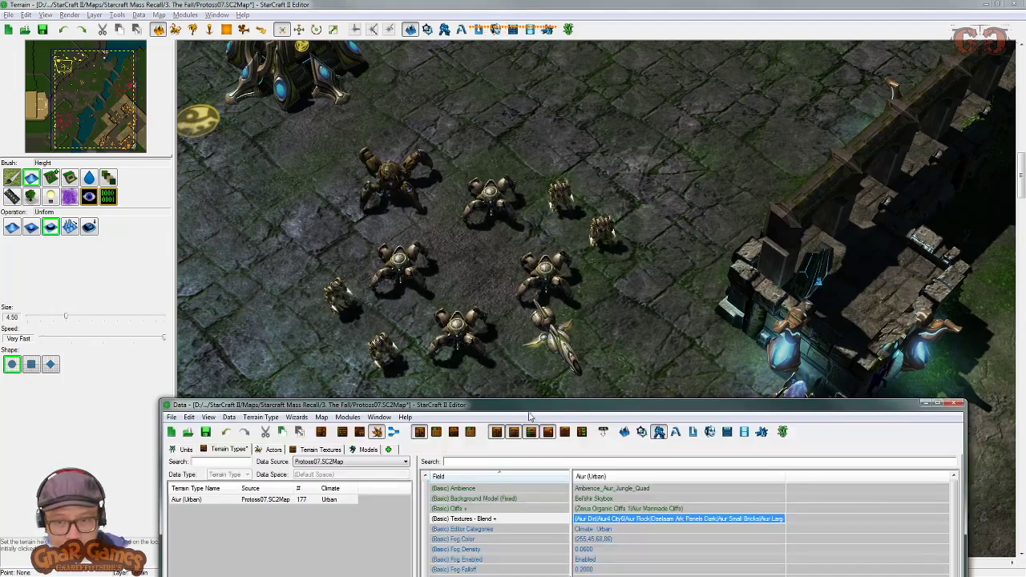
left_click_drag(533, 410, 510, 64)
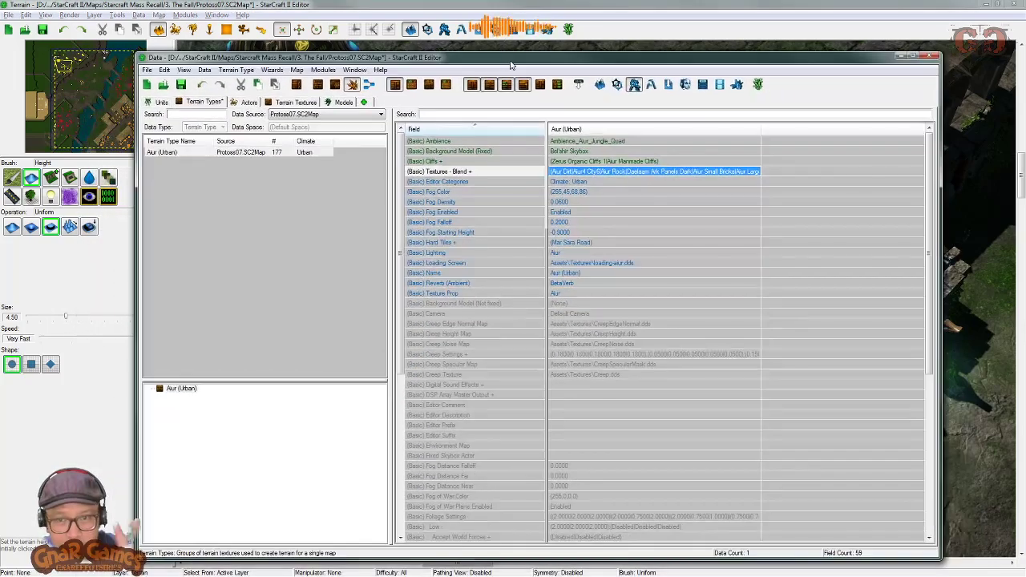
double_click(579, 193)
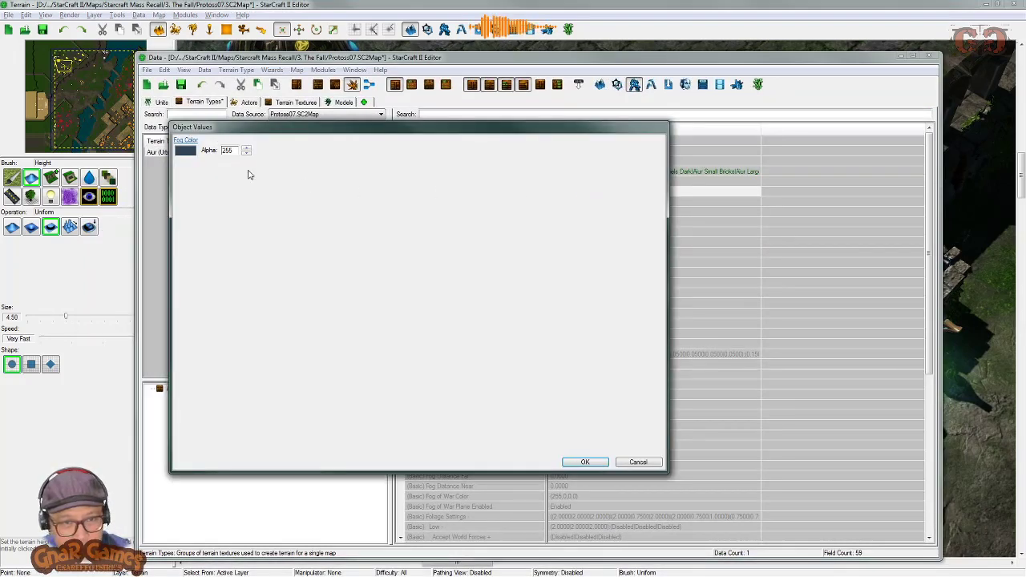
left_click(185, 151)
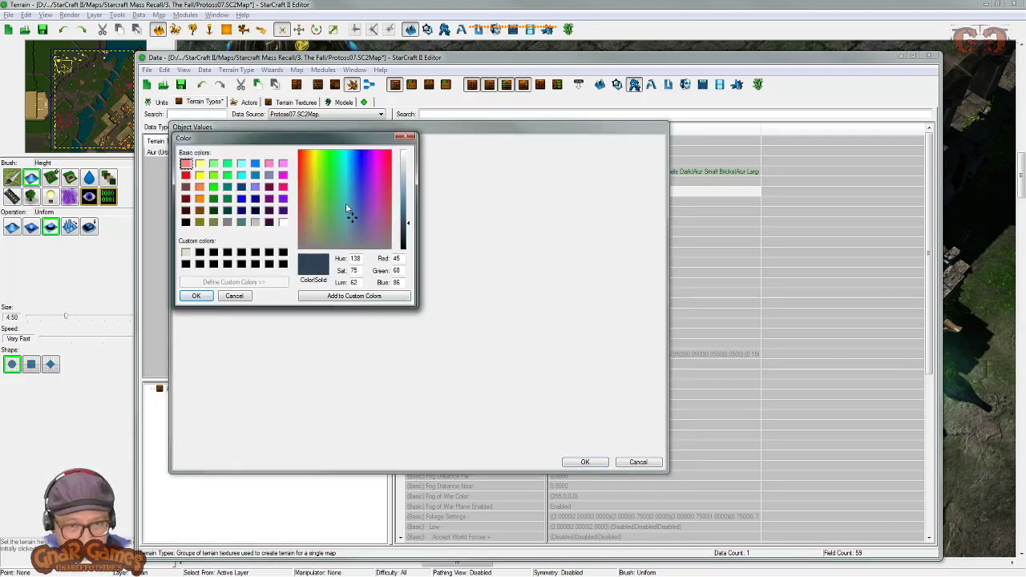
mouse_move(312, 213)
left_mouse_down()
mouse_move(299, 214)
mouse_move(379, 210)
mouse_move(307, 212)
left_mouse_up()
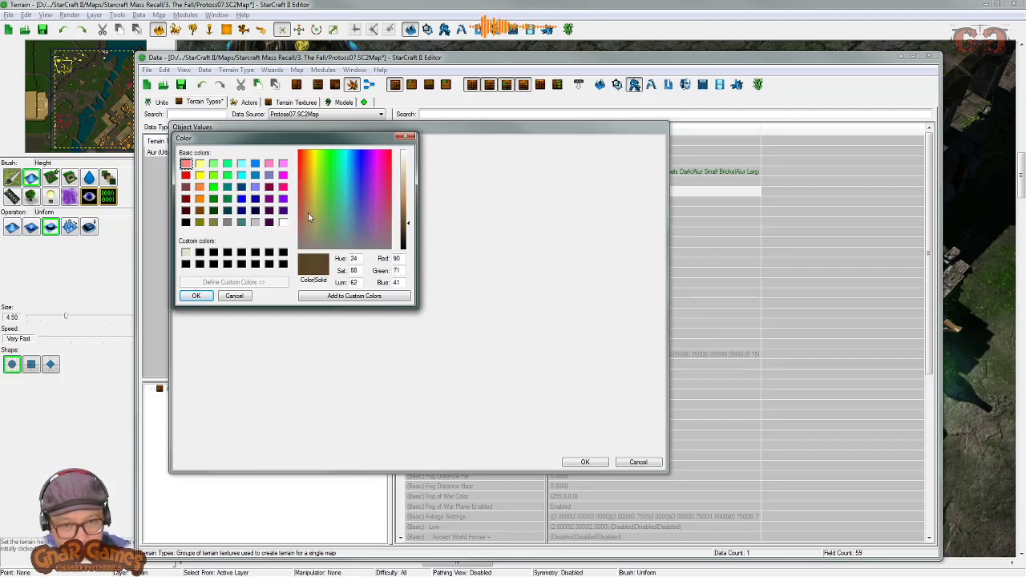
left_click_drag(308, 212, 313, 216)
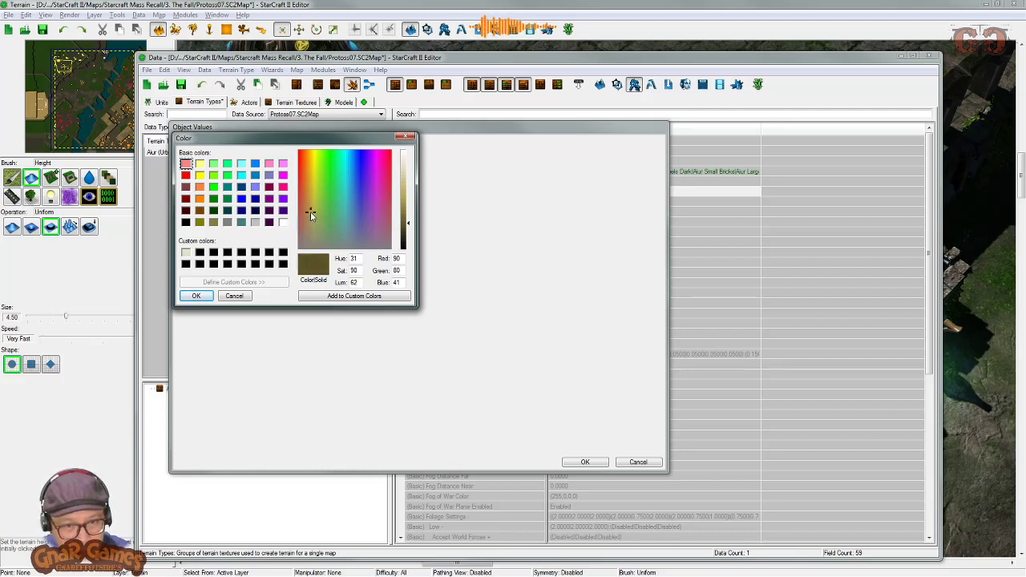
left_click(195, 296)
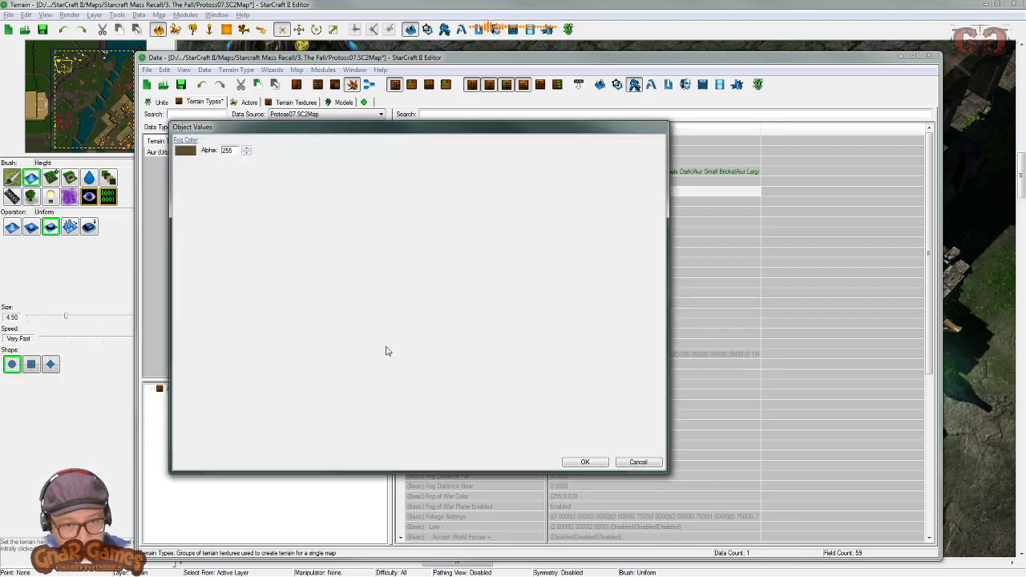
left_click(586, 462)
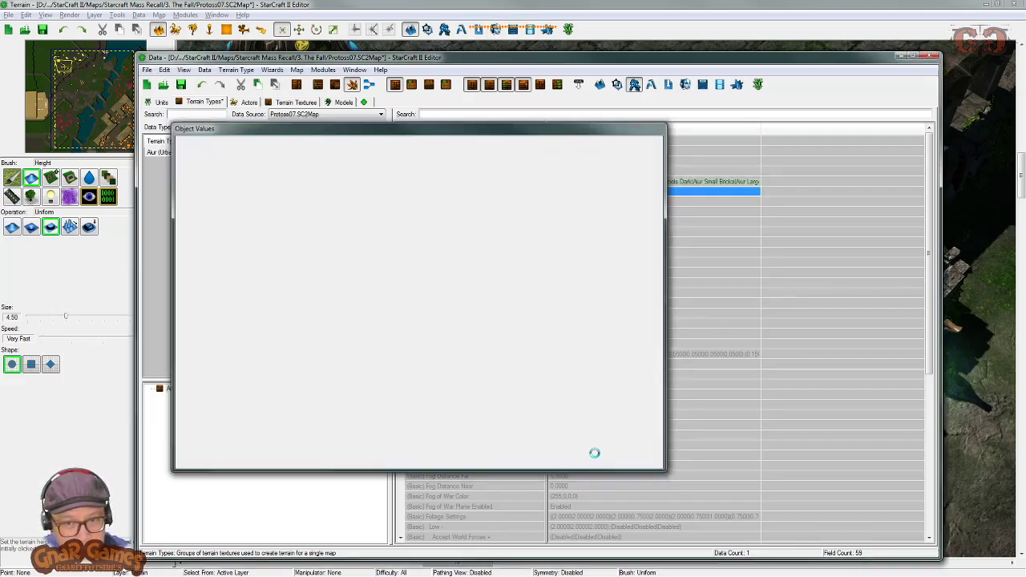
Step: Move the Data window aside and check the fog colour around the units on the paved Protoss base
left_click_drag(641, 69, 1025, 241)
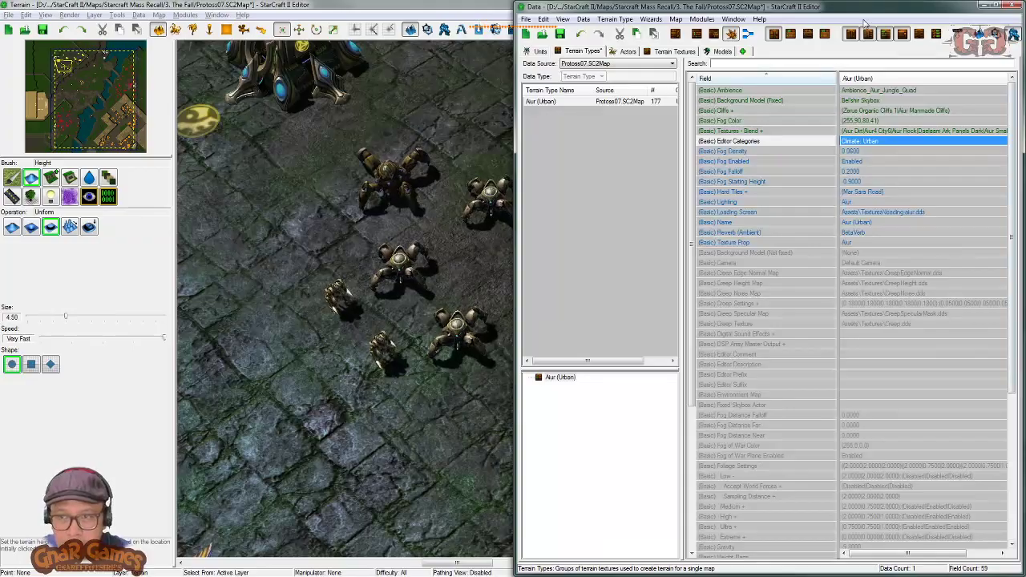
left_click_drag(942, 6, 1025, 64)
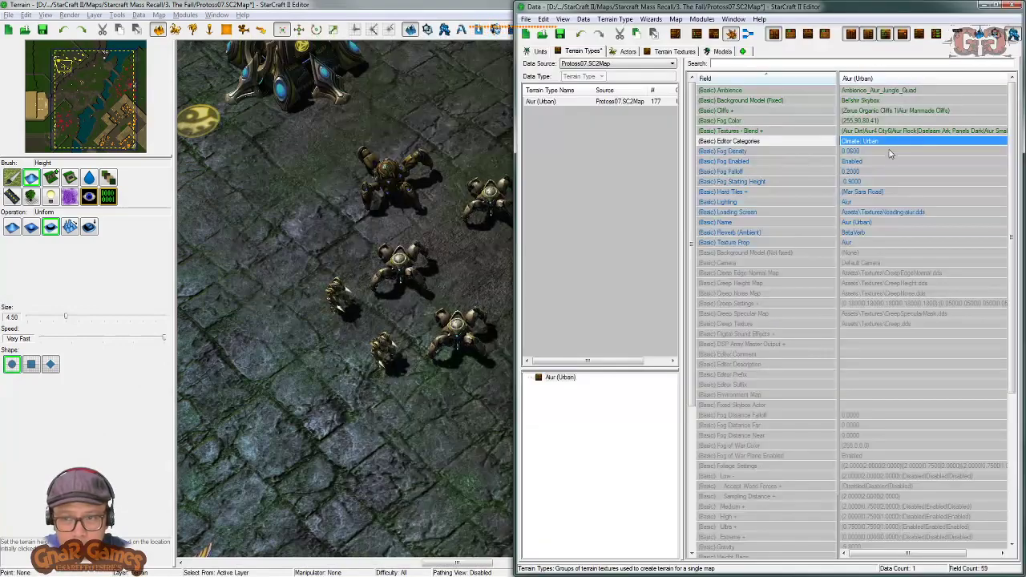
left_click(272, 250)
right_click_drag(765, 251, 940, 355)
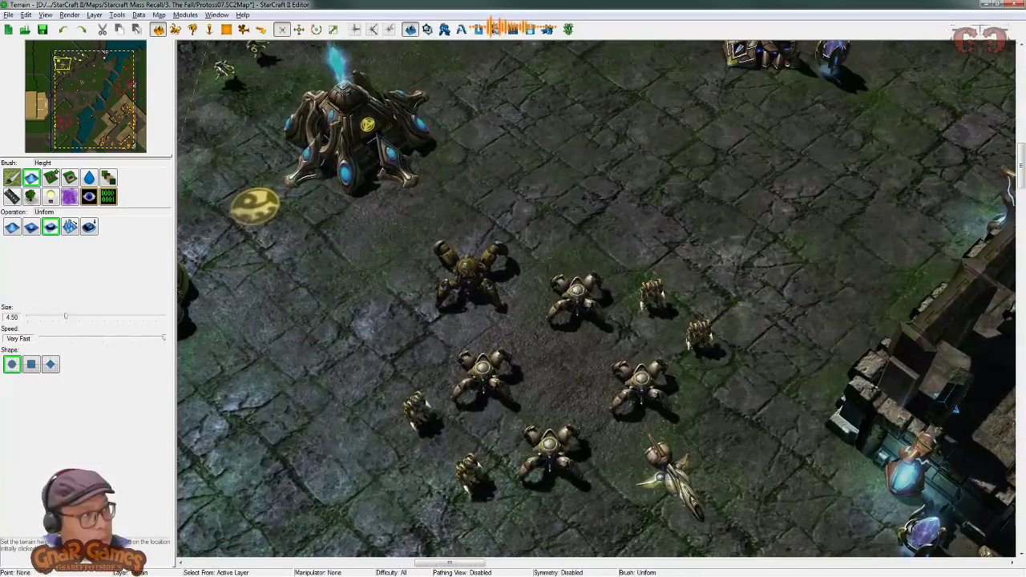
Step: Bring back the Data window, narrow it and place it so the terrain stays visible beside it
key("F7")
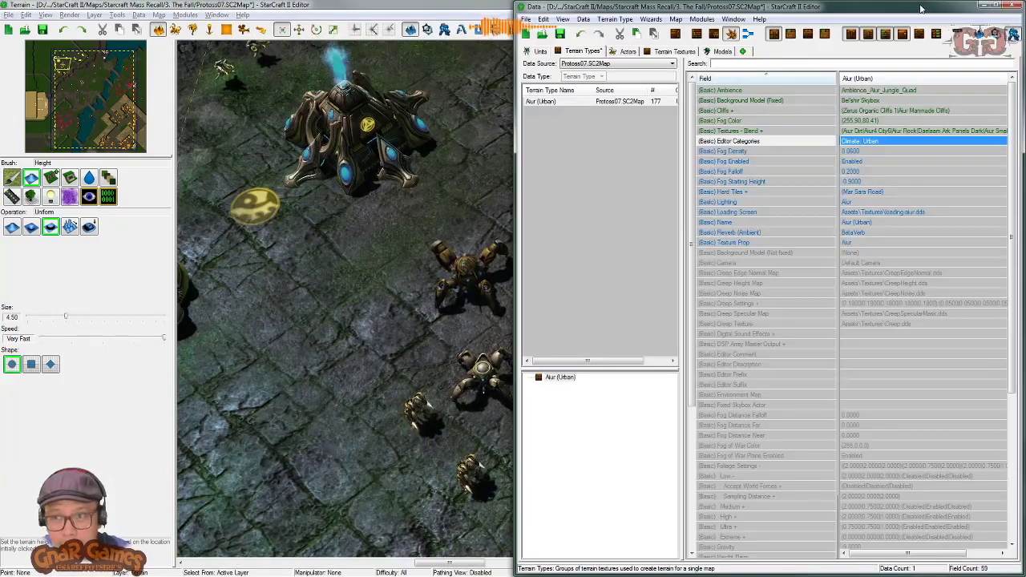
left_click_drag(920, 8, 765, 50)
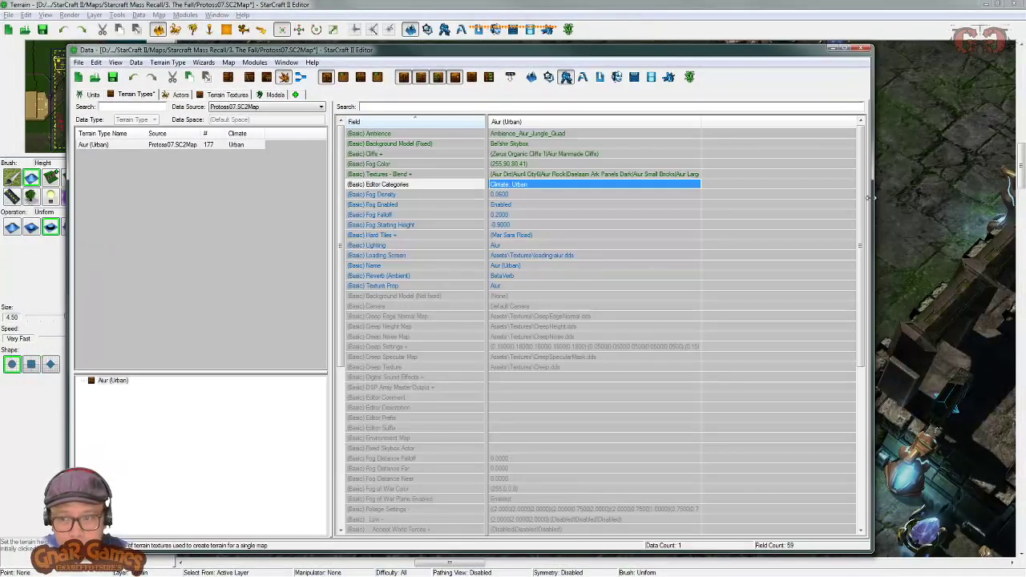
left_click_drag(871, 198, 613, 198)
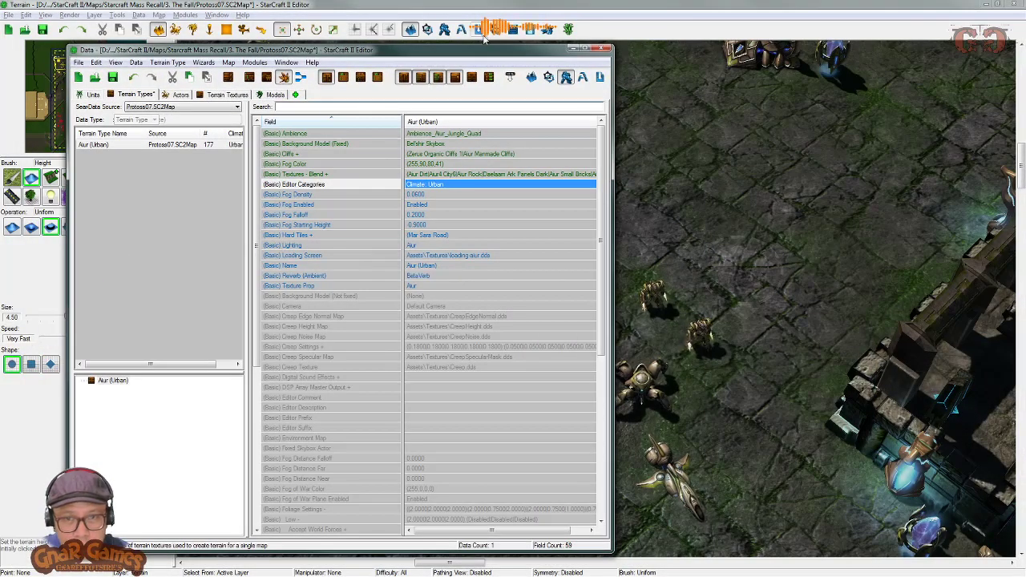
left_click_drag(481, 54, 366, 60)
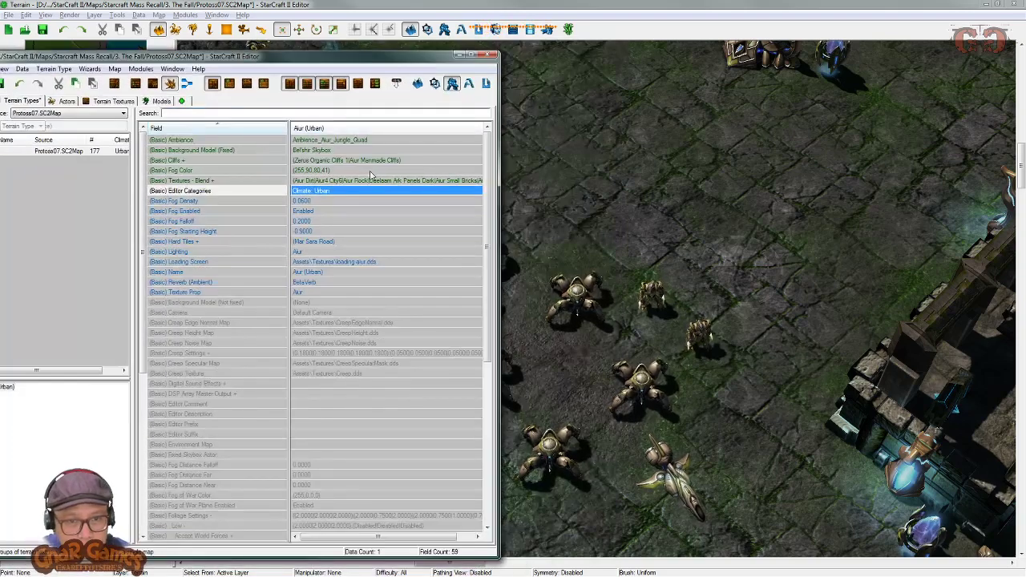
Step: Set the Fog Density and the Fog Starting Height of the Aiur (Urban) terrain type to 1 each
double_click(343, 201)
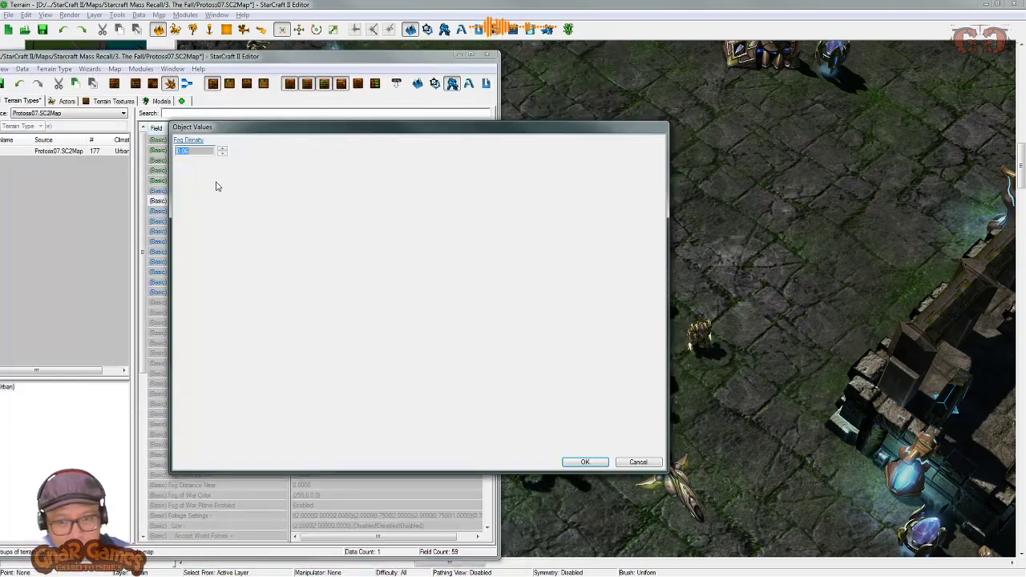
key("Return")
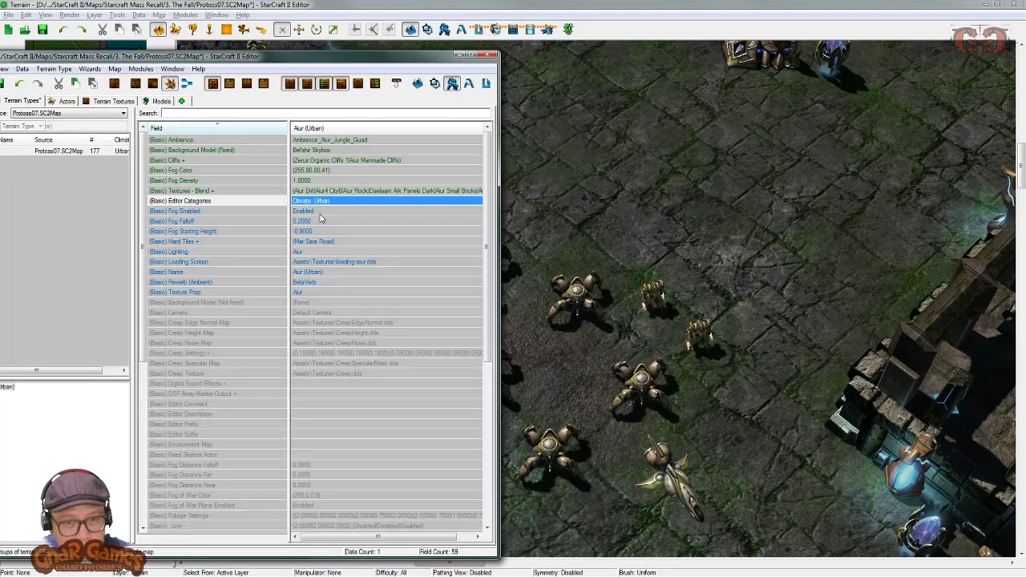
left_click(323, 222)
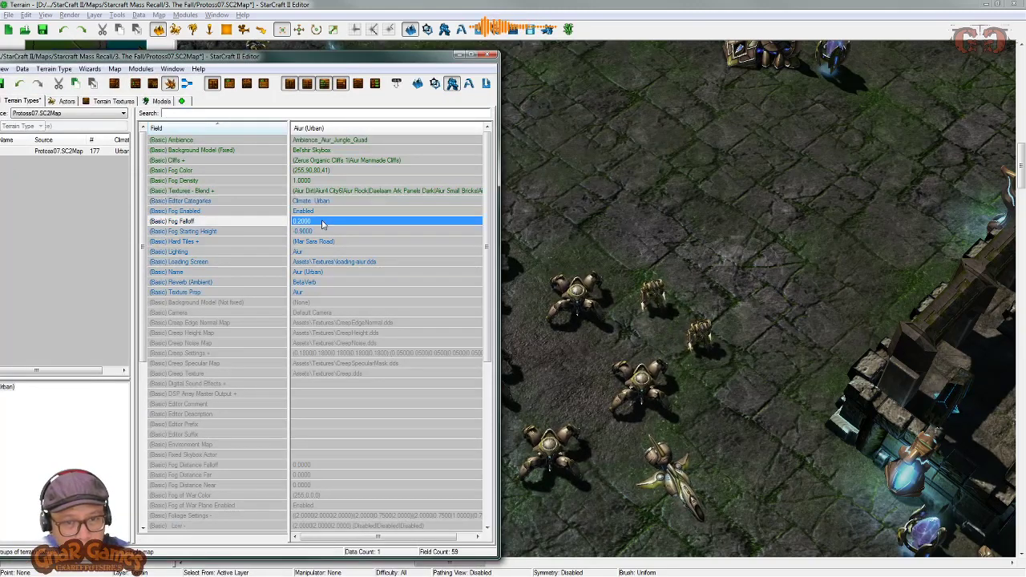
double_click(324, 232)
type("1")
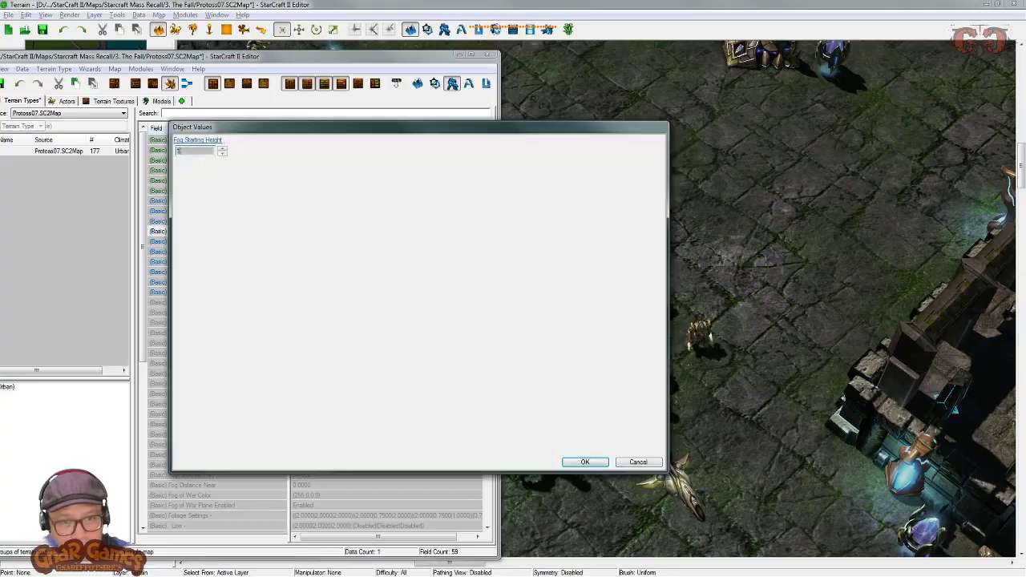
key("Return")
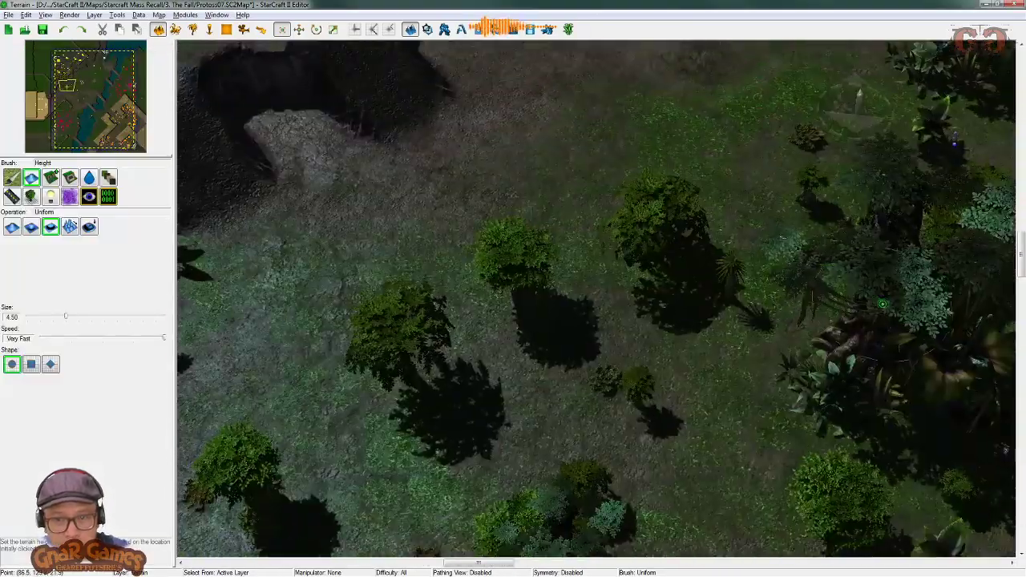
Step: Examine the fog across the jungle, ruins and river, including from a low camera angle towards the Protoss base, and restore the default camera
right_click_drag(882, 304, 700, 111)
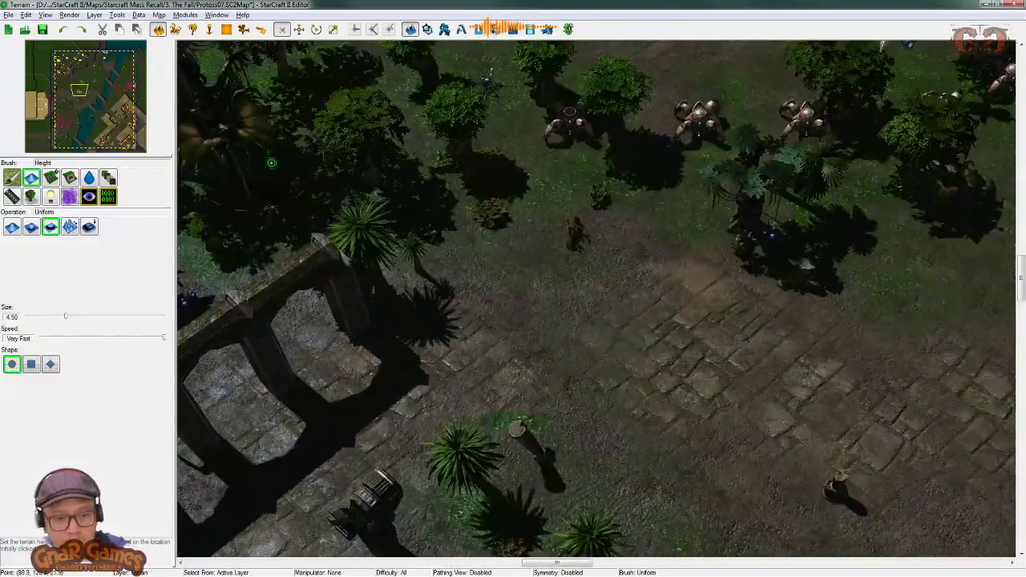
right_click_drag(803, 377, 674, 311)
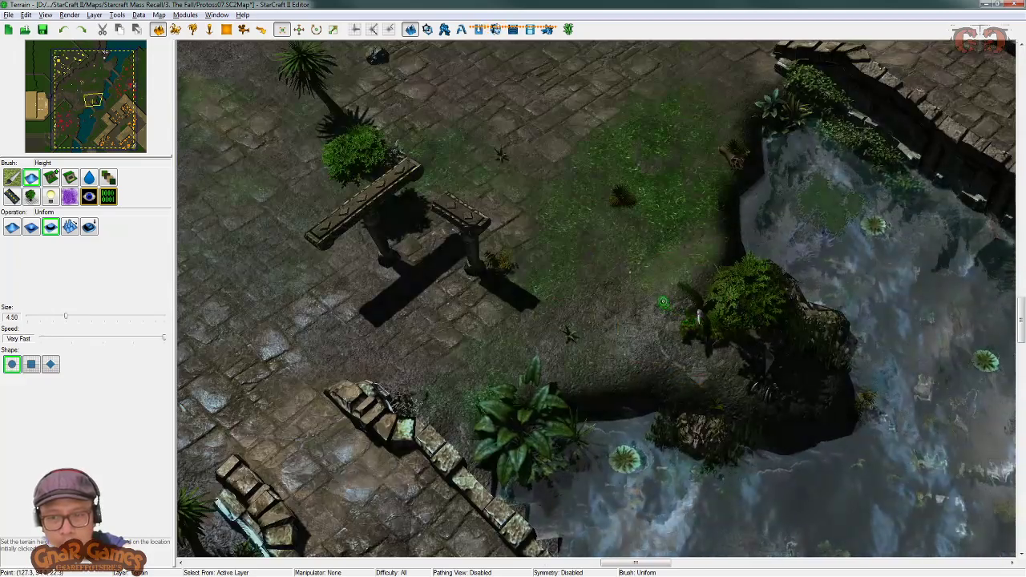
right_click_drag(962, 68, 962, 473)
right_click_drag(762, 248, 795, 50)
right_click_drag(712, 208, 709, 183, "ctrl")
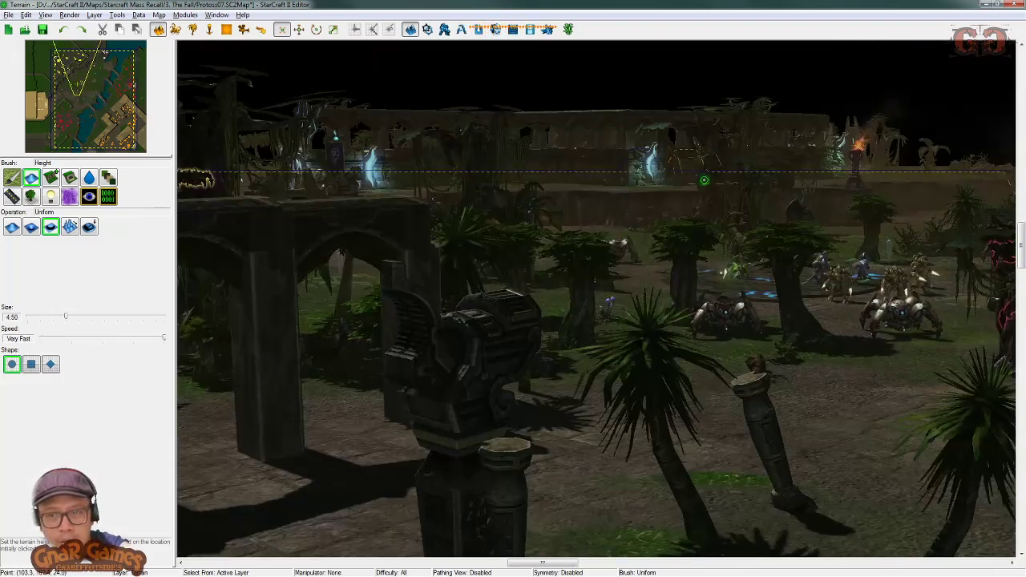
right_click_drag(500, 222, 504, 361)
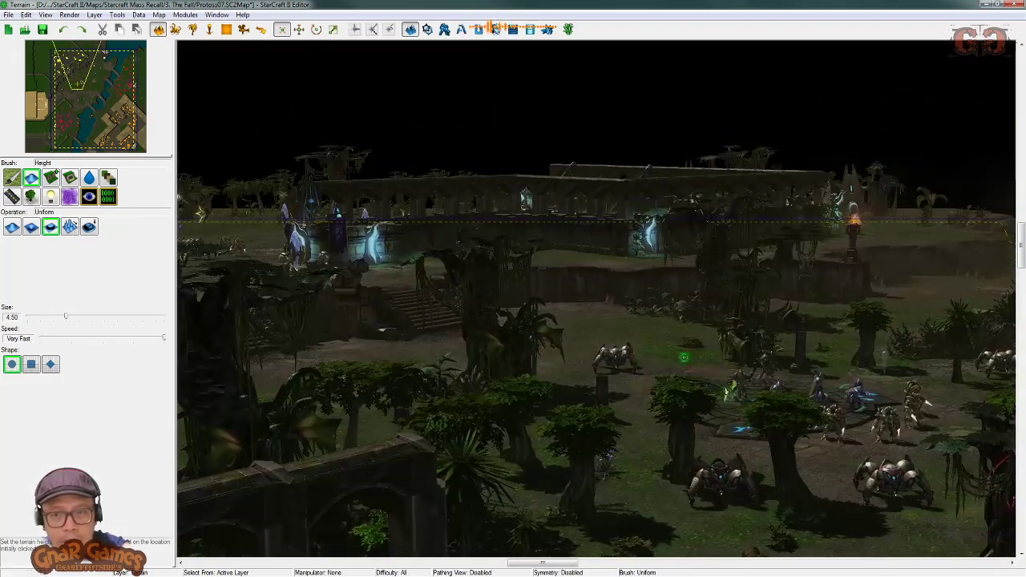
right_click_drag(684, 358, 658, 373)
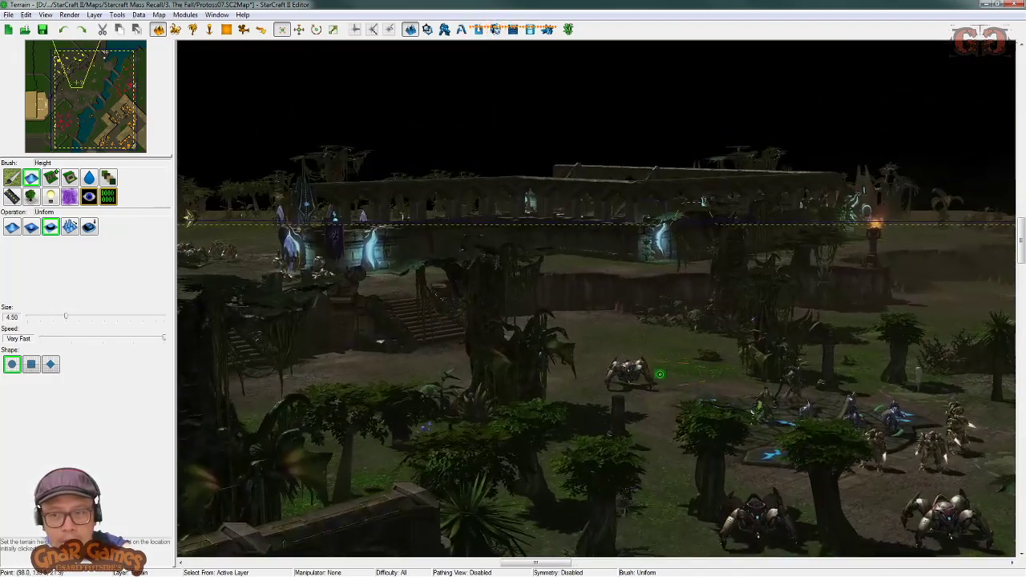
right_click_drag(360, 357, 723, 346)
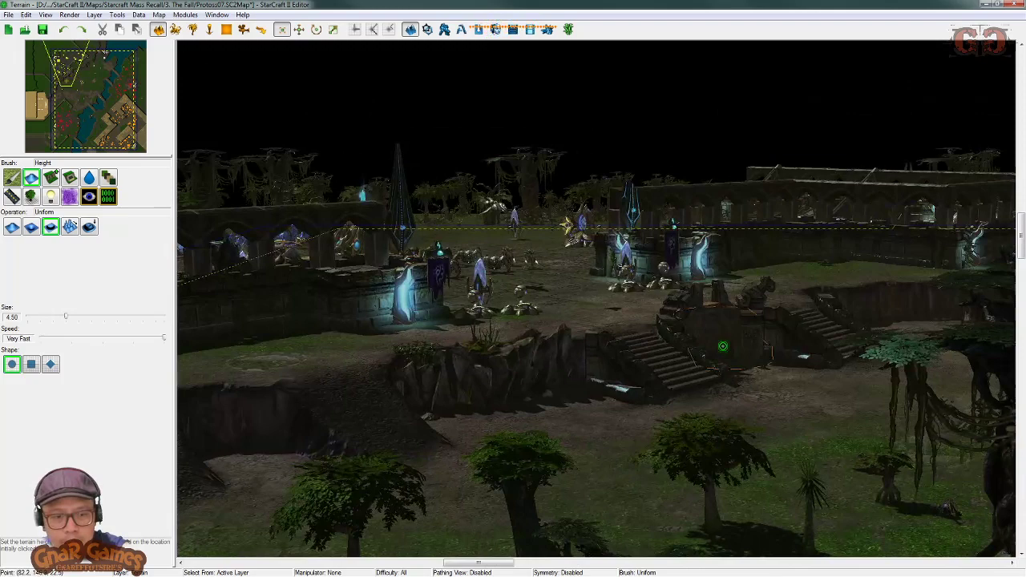
key("ctrl+shift+c")
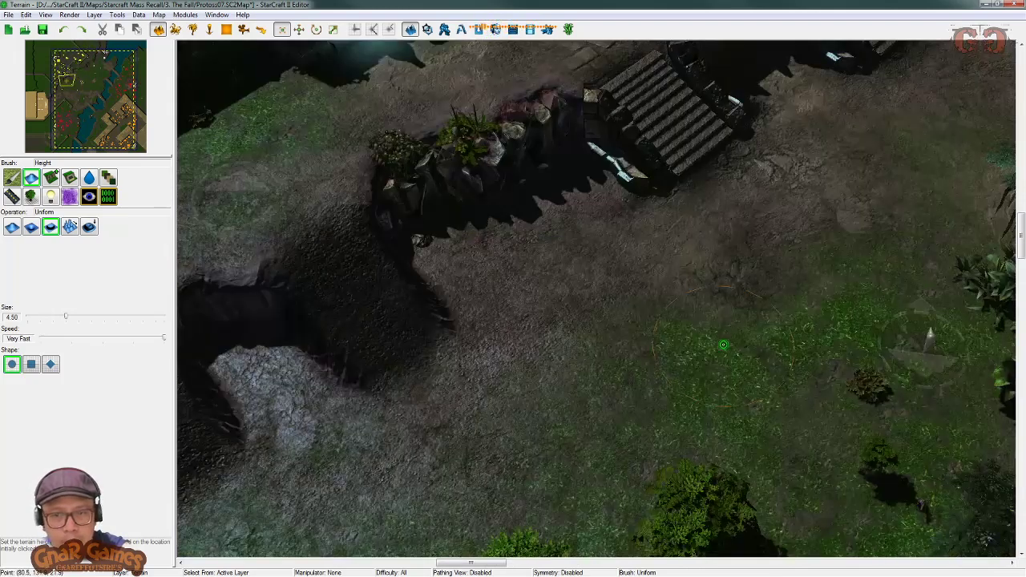
right_click_drag(734, 221, 705, 320)
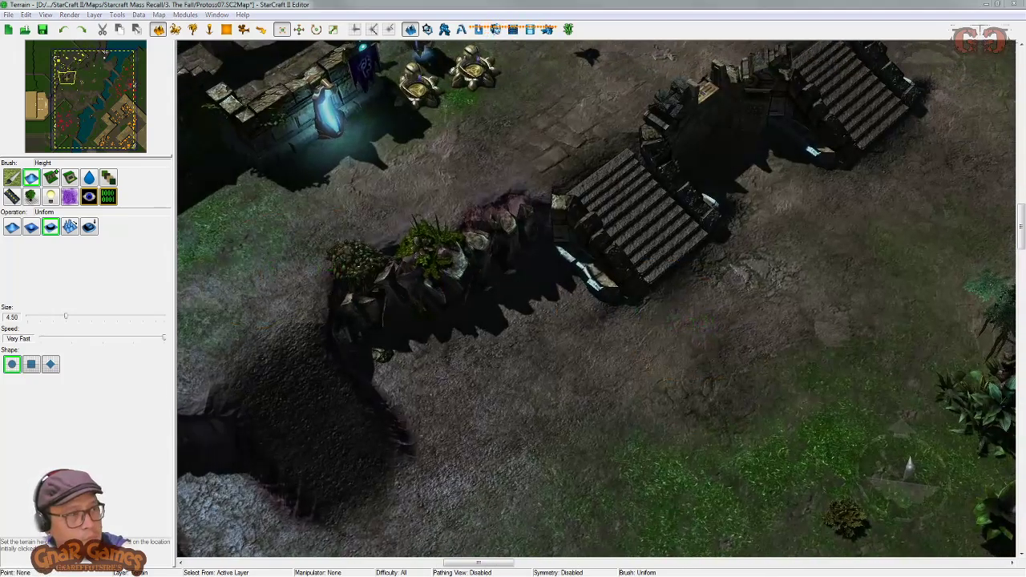
Step: Try Fog Falloff values of 0.1 and 0.14 for the Aiur (Urban) terrain type
key("F7")
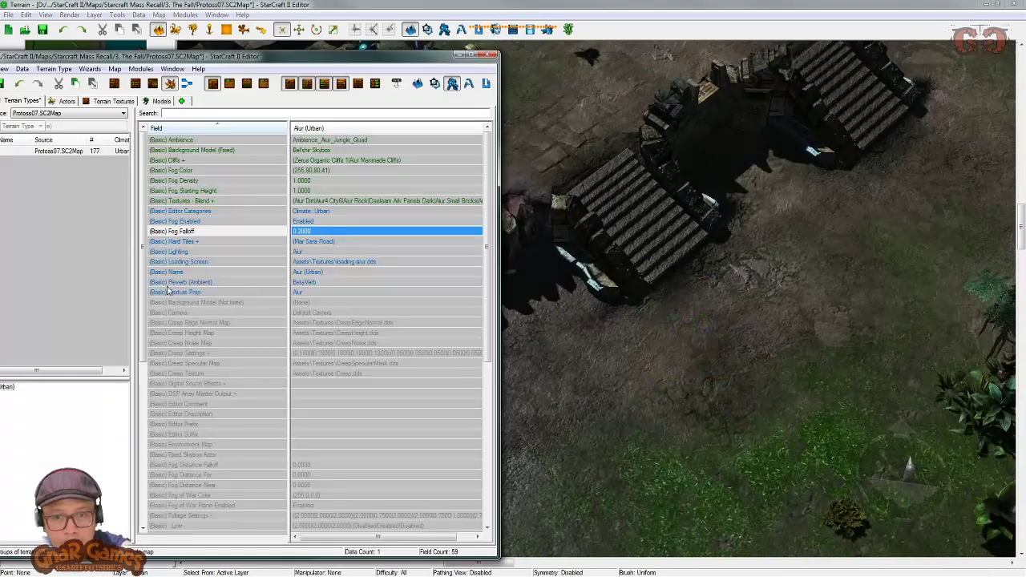
double_click(318, 232)
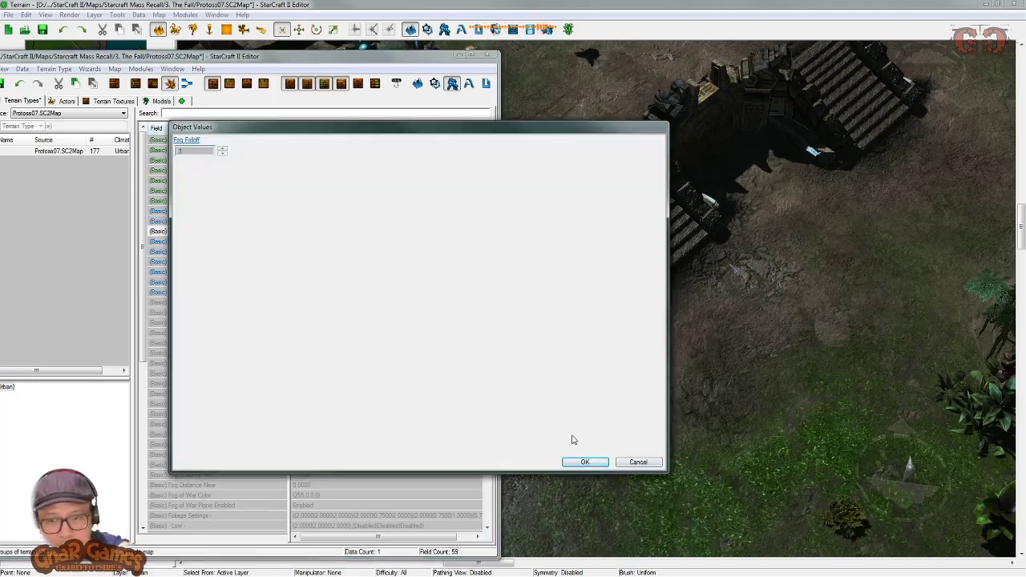
left_click(585, 463)
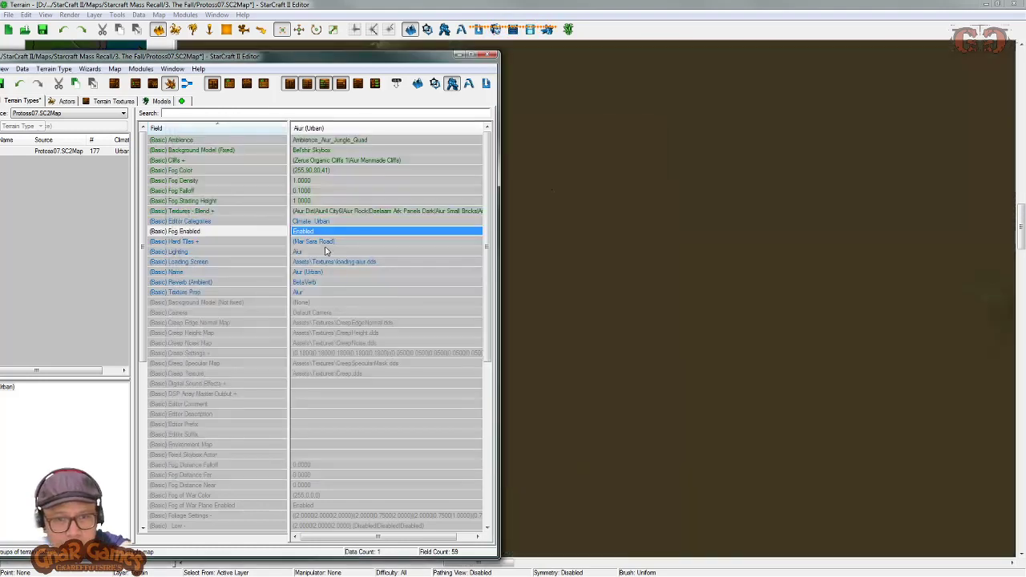
double_click(315, 194)
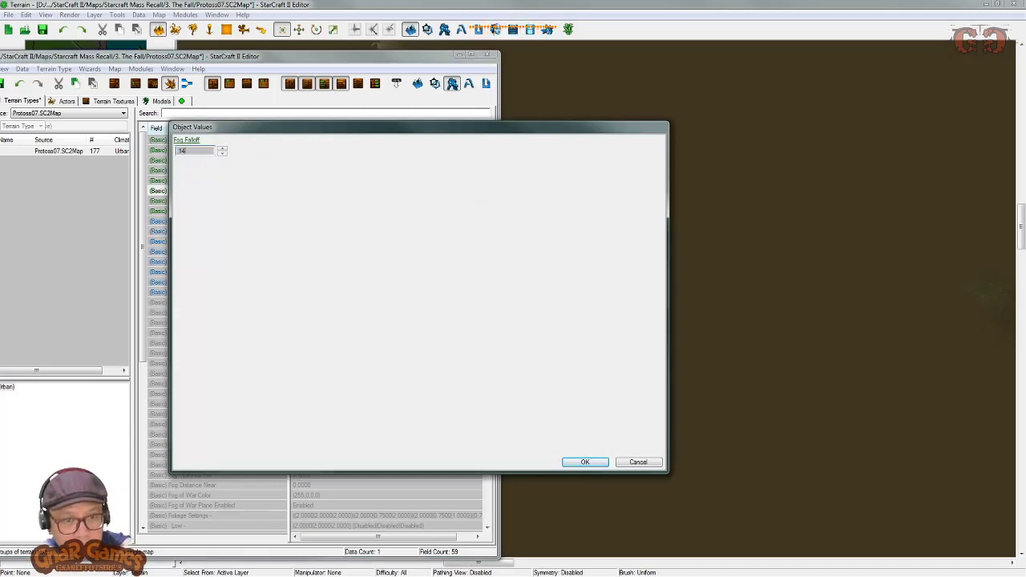
key("Return")
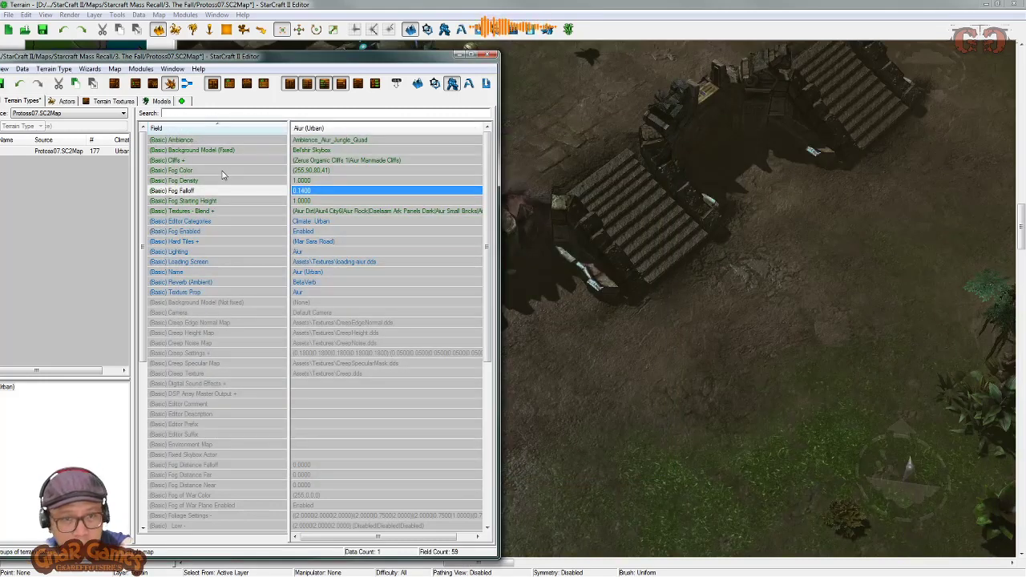
Step: Set the Fog Falloff of the Aiur (Urban) terrain type to 0.18
double_click(314, 192)
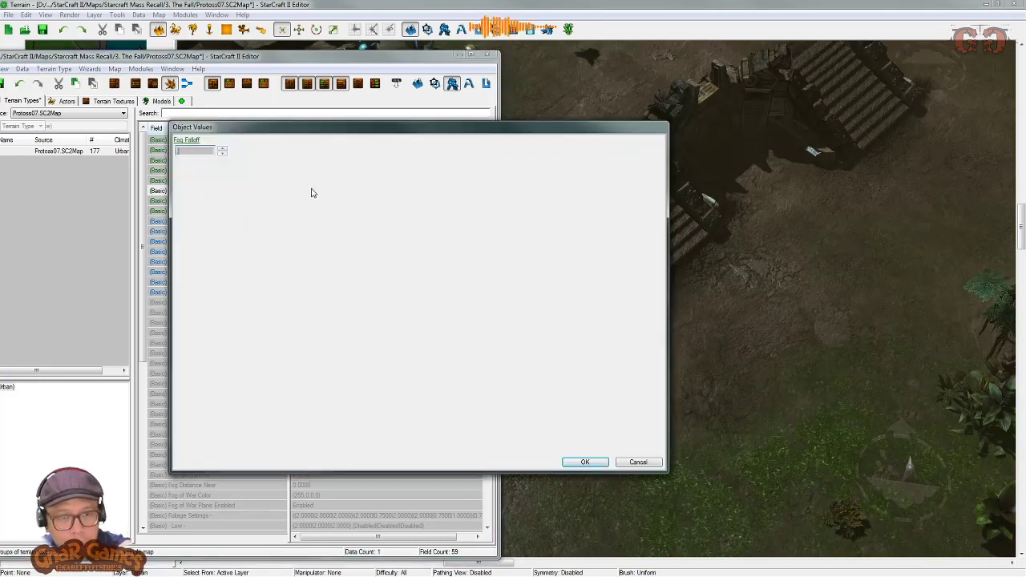
left_click(580, 462)
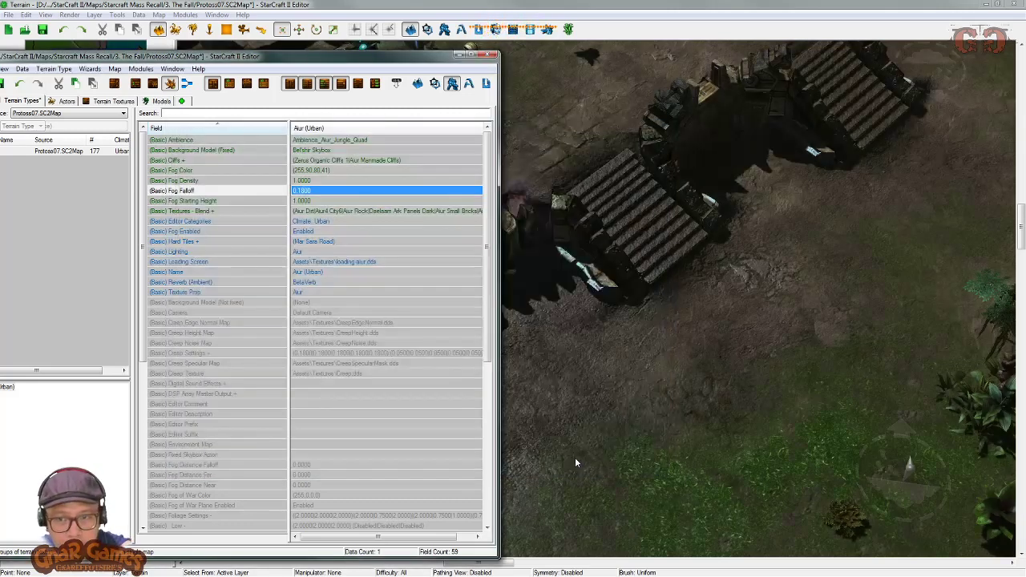
Step: Set the Fog Falloff of the Aiur (Urban) terrain type to 0.2 and its Fog Starting Height to 4, after trying a height of 8
double_click(355, 194)
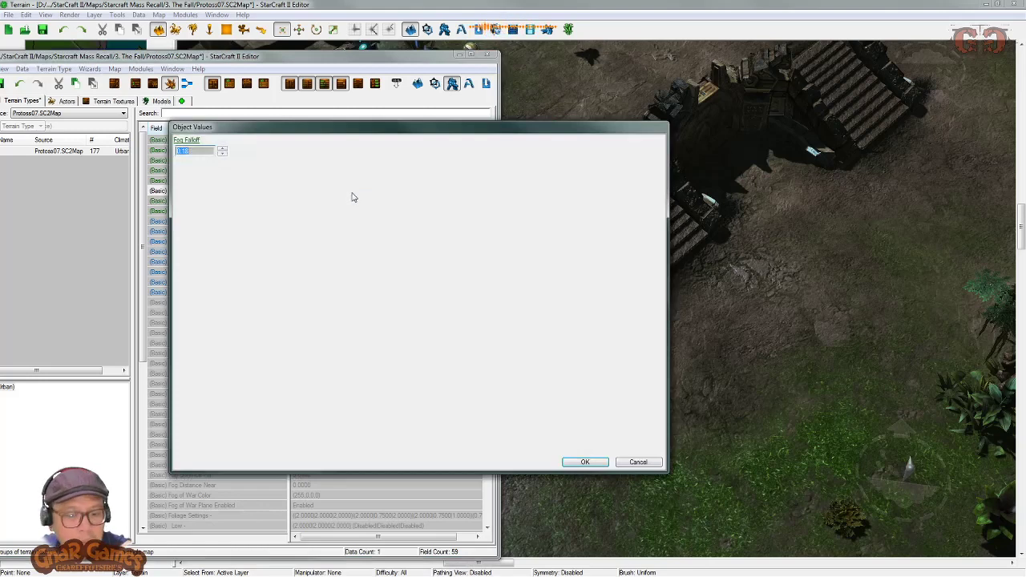
left_click(598, 465)
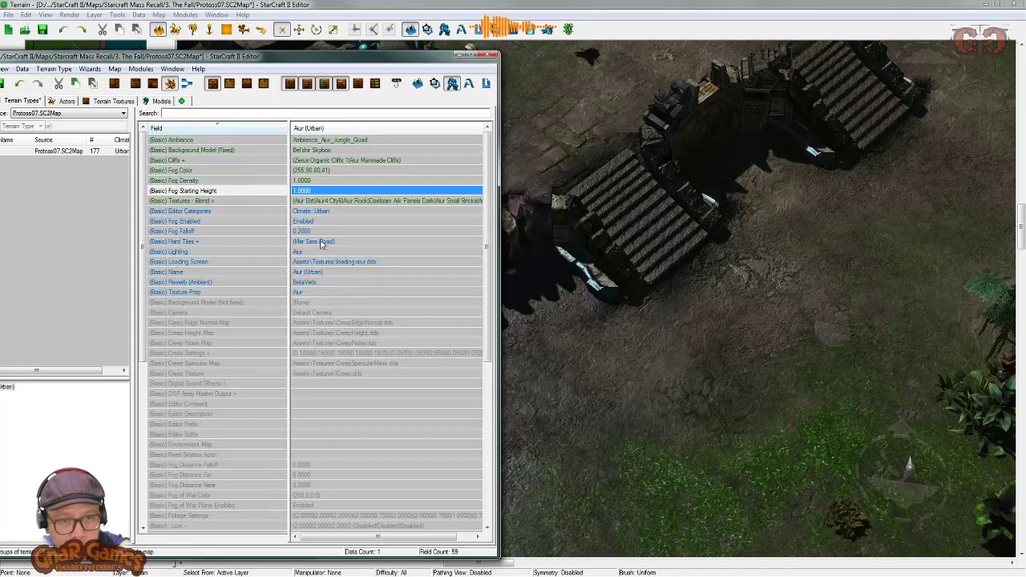
left_click(323, 182)
double_click(323, 192)
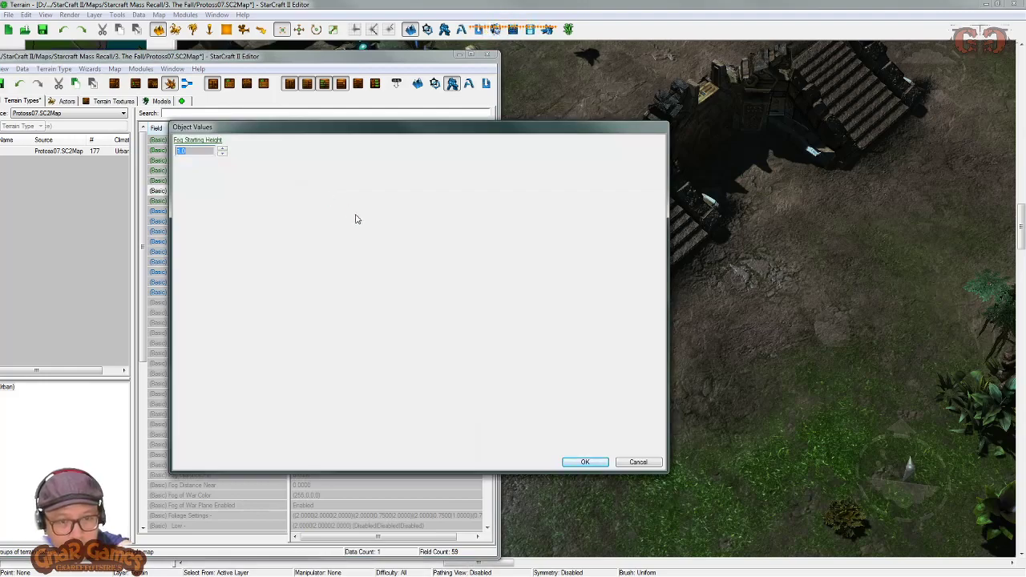
left_click(584, 463)
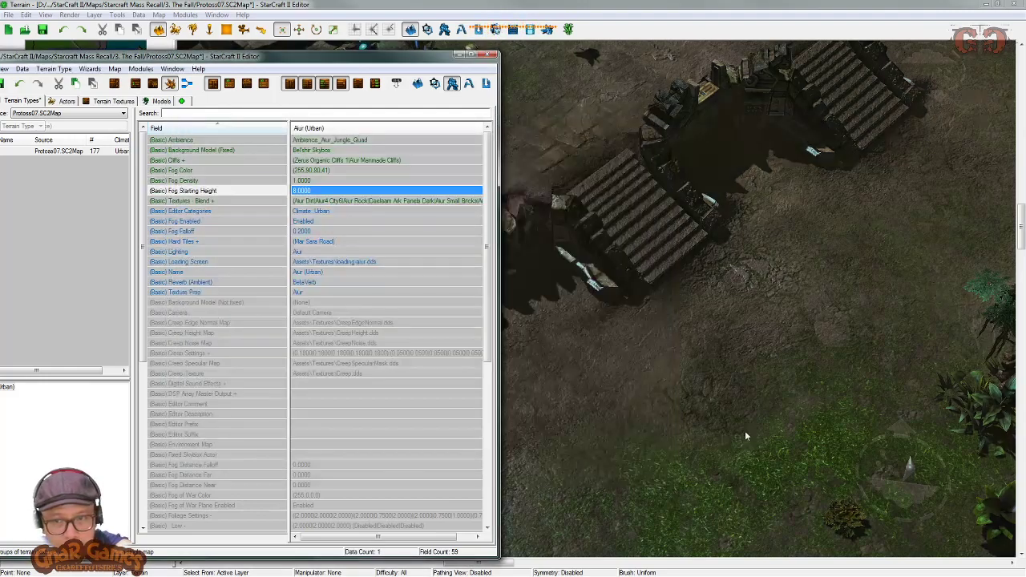
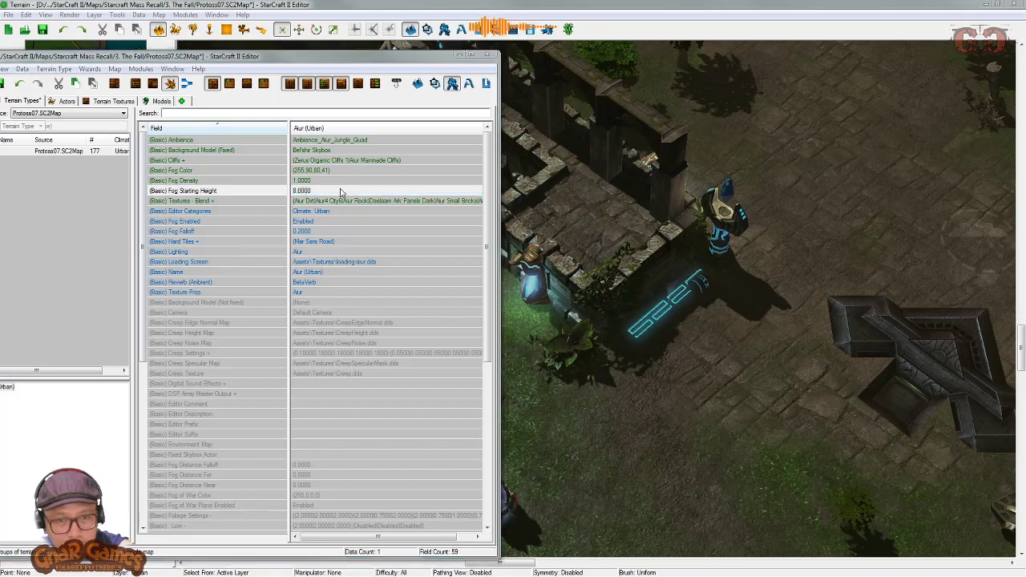
double_click(341, 194)
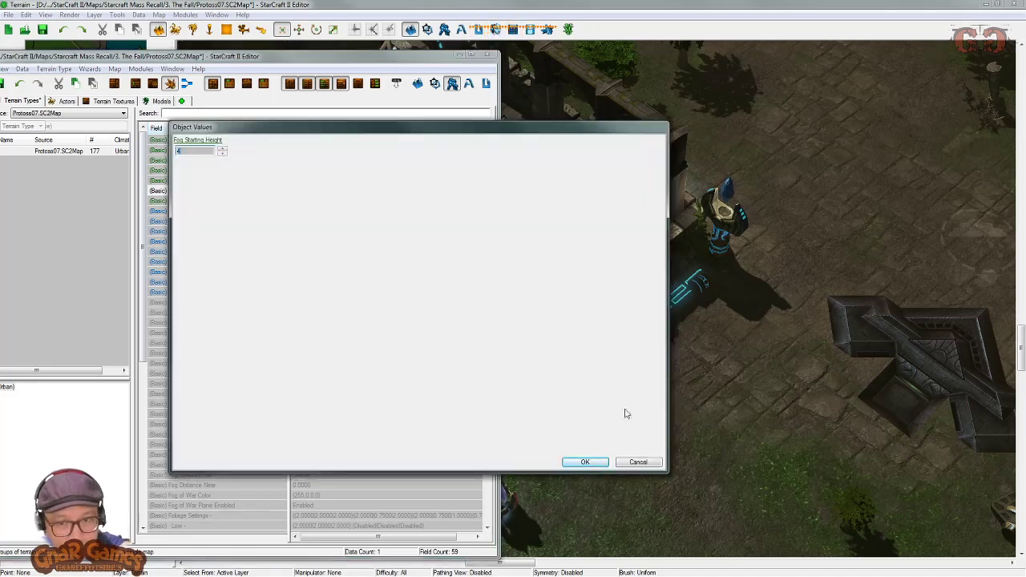
left_click(592, 464)
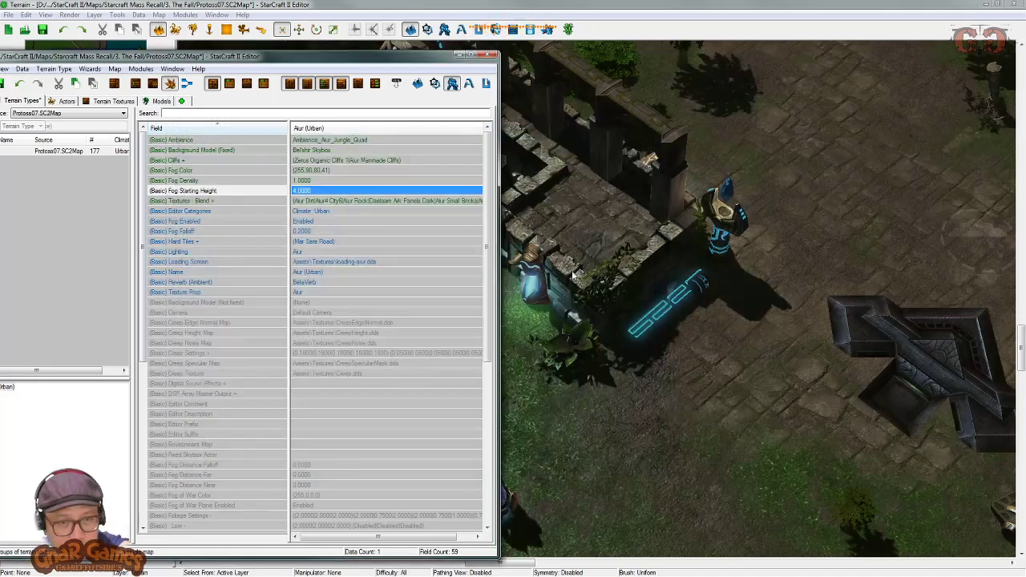
Step: Try a dark blue-violet Fog Color of RGB 43, 37, 95 for the Aiur (Urban) terrain type
double_click(330, 171)
left_click(185, 152)
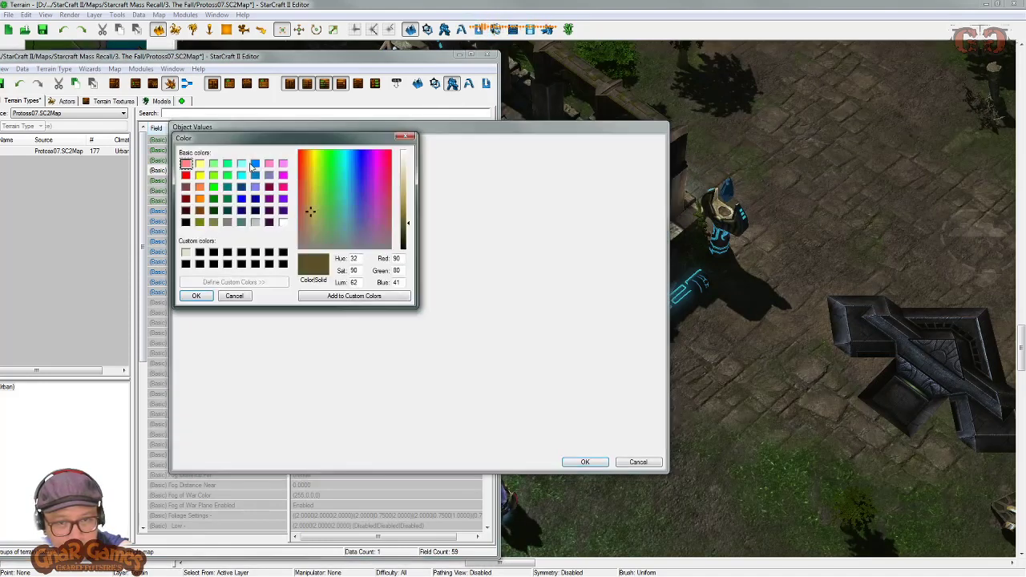
left_click_drag(339, 211, 363, 204)
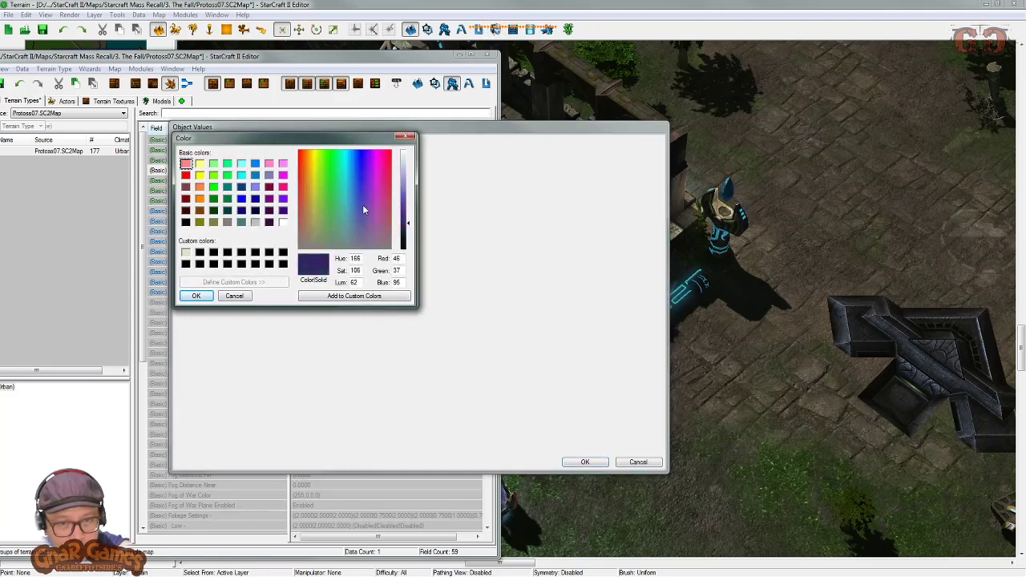
left_click(196, 297)
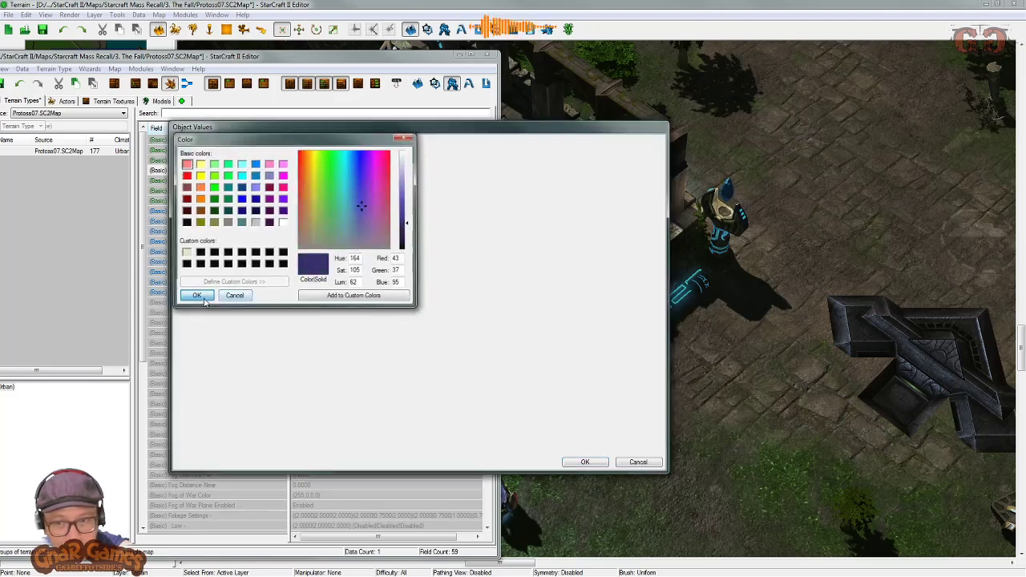
left_click(602, 465)
Step: Try a brighter violet Fog Color of RGB 128, 119, 202 with the same hue and saturation
double_click(340, 174)
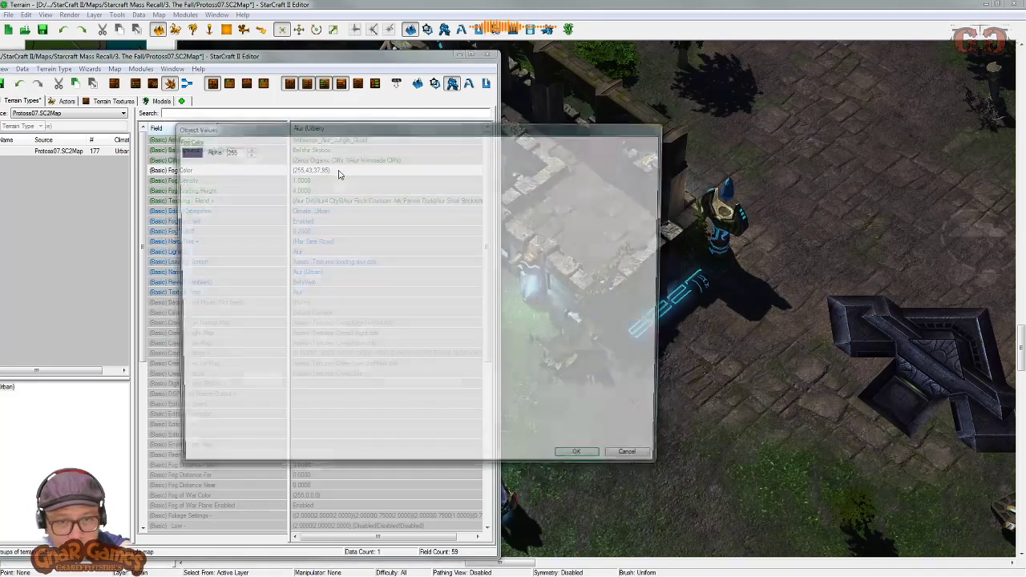
left_click(185, 151)
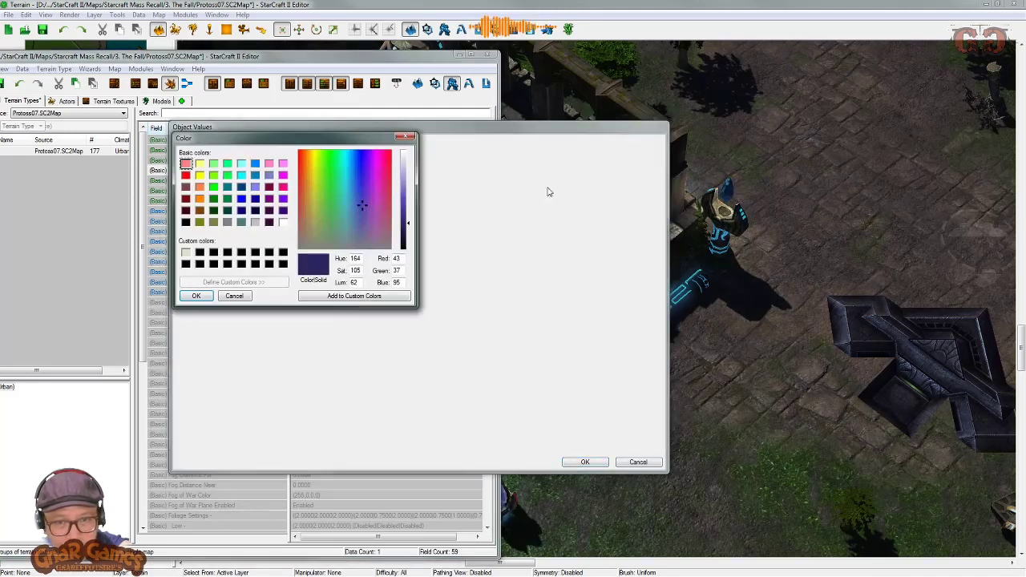
left_click(407, 189)
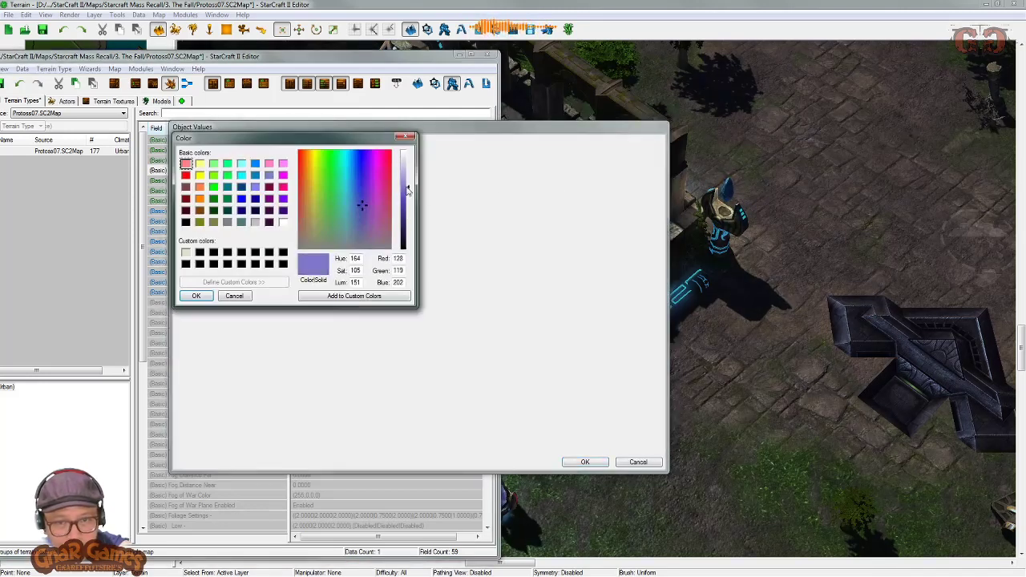
left_click(200, 296)
left_click(585, 462)
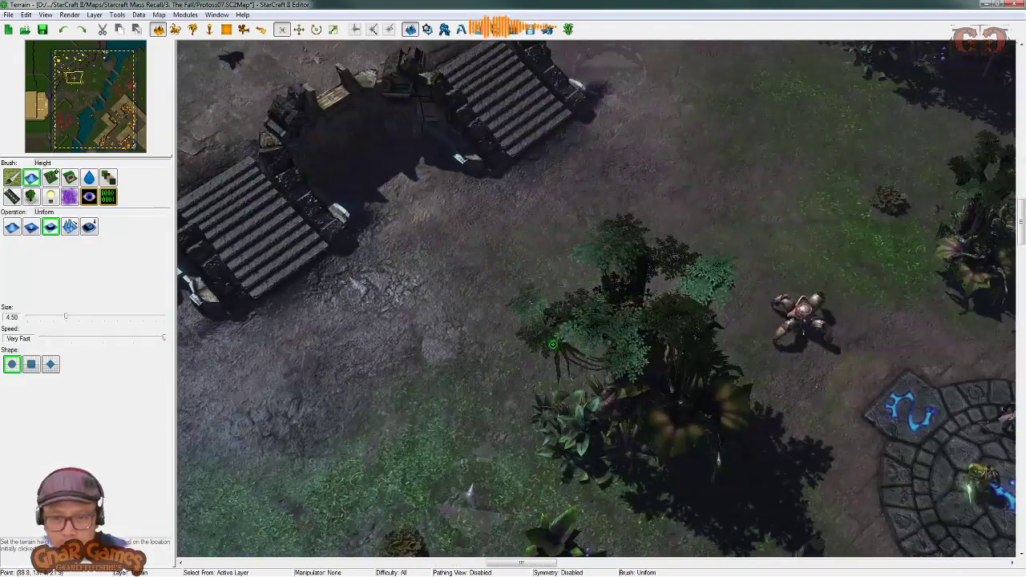
Step: Examine the violet fog around the stairs, the rune circle, the jungle and the stone bridge over the river
right_click_drag(553, 345, 449, 389)
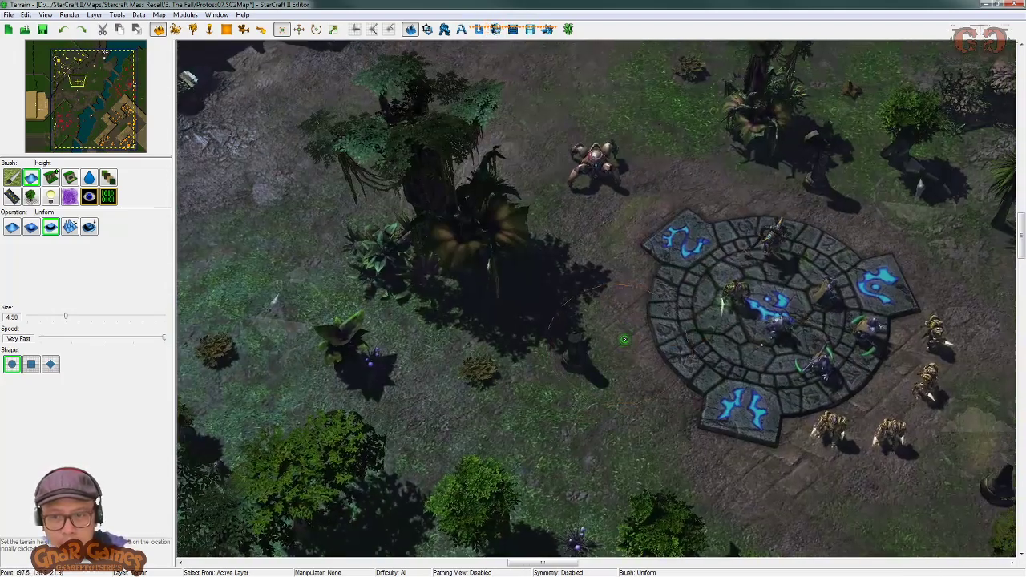
right_click_drag(624, 339, 473, 379)
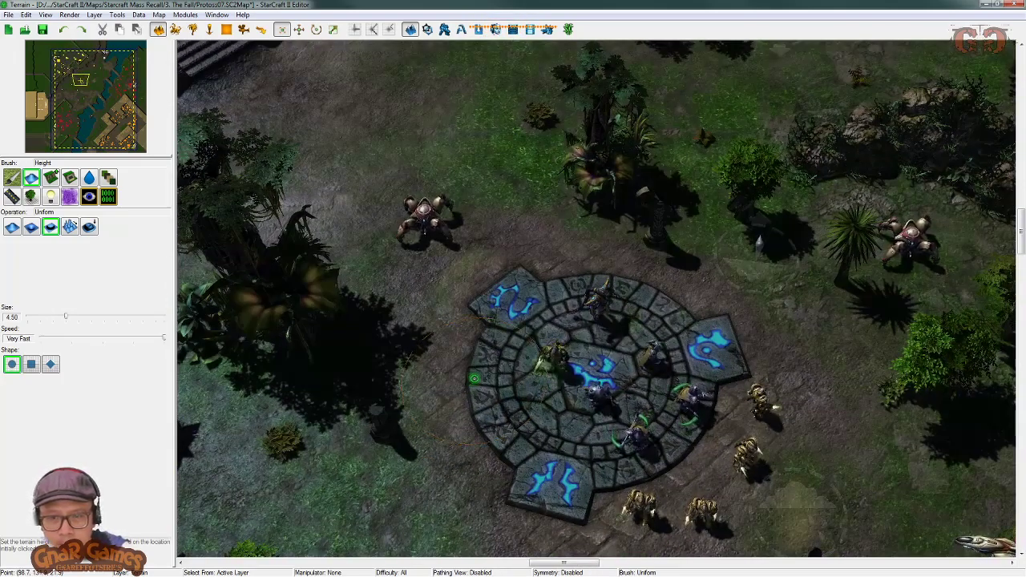
right_click_drag(475, 378, 430, 339)
right_click_drag(762, 449, 332, 161)
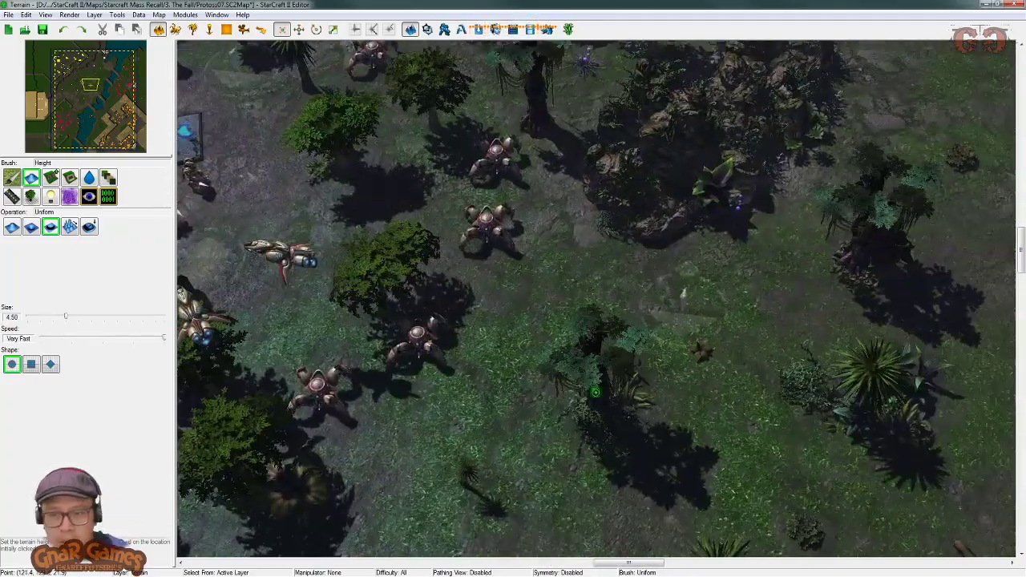
right_click_drag(678, 425, 333, 131)
right_click_drag(731, 388, 879, 150)
right_click_drag(761, 368, 380, 51)
right_click_drag(467, 188, 592, 553)
right_click_drag(703, 255, 519, 465)
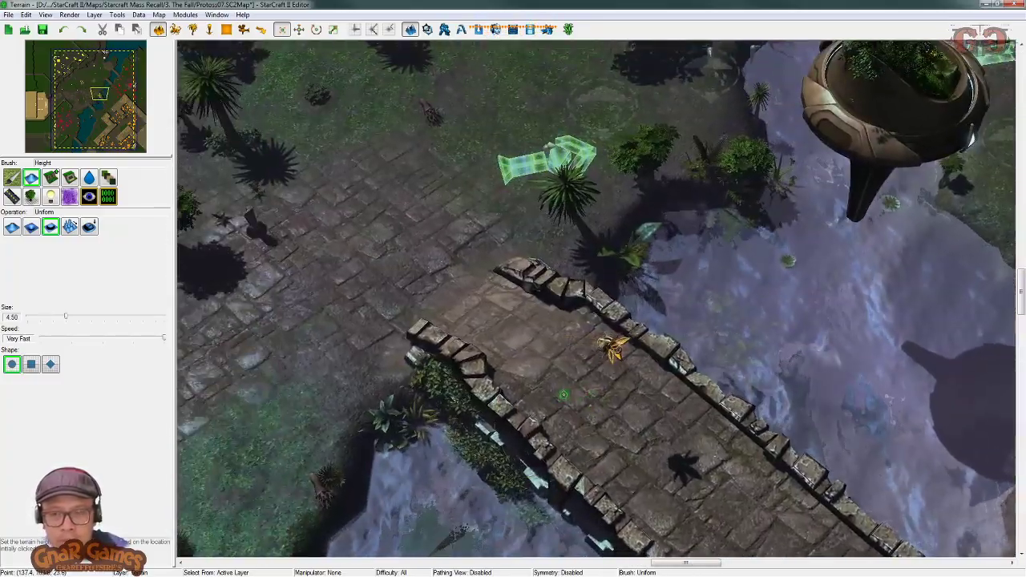
Step: Set the Fog Color of the Aiur (Urban) terrain type to a muted pinkish grey, RGB 179, 147, 142
key("F7")
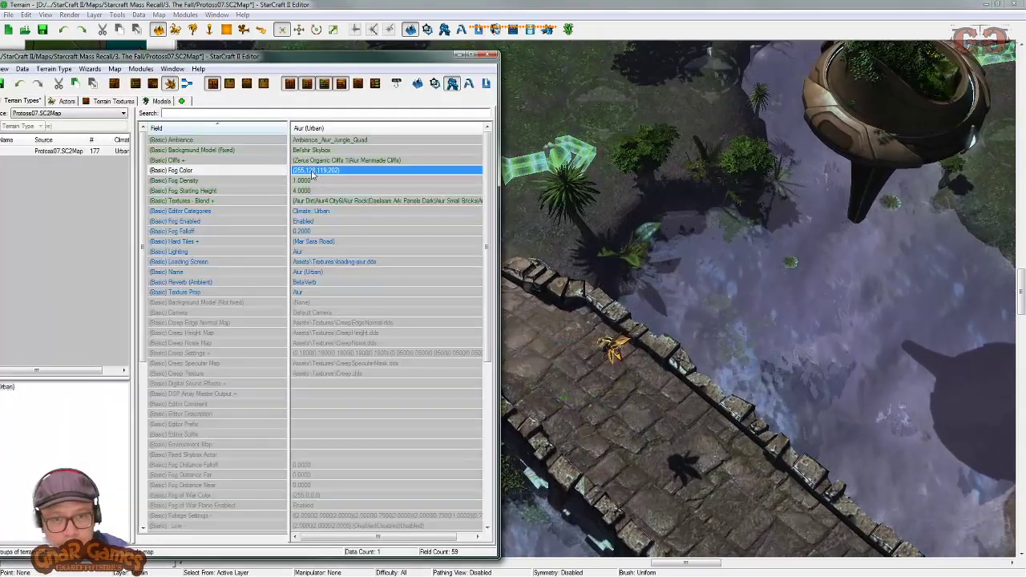
double_click(313, 173)
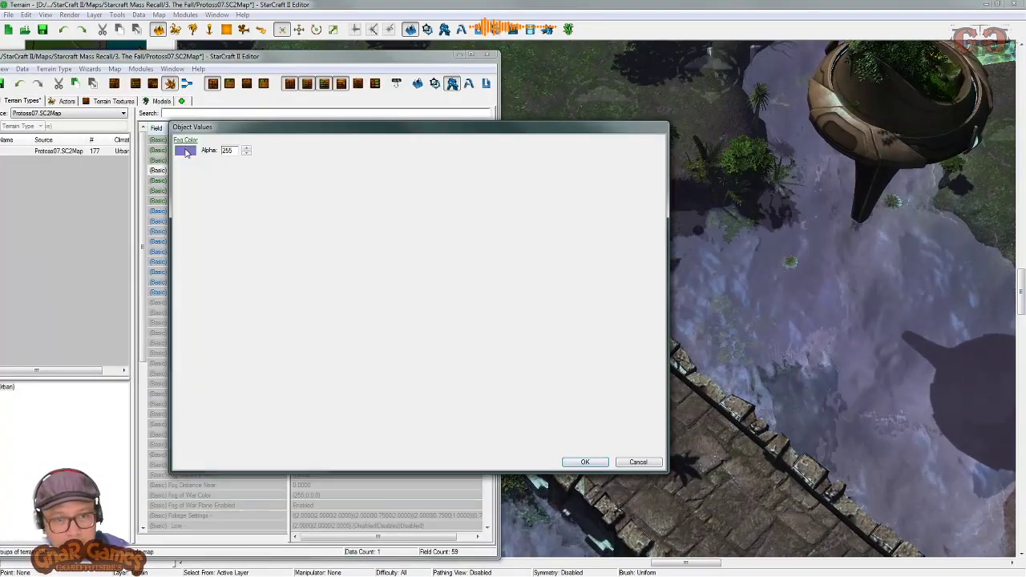
left_click(185, 151)
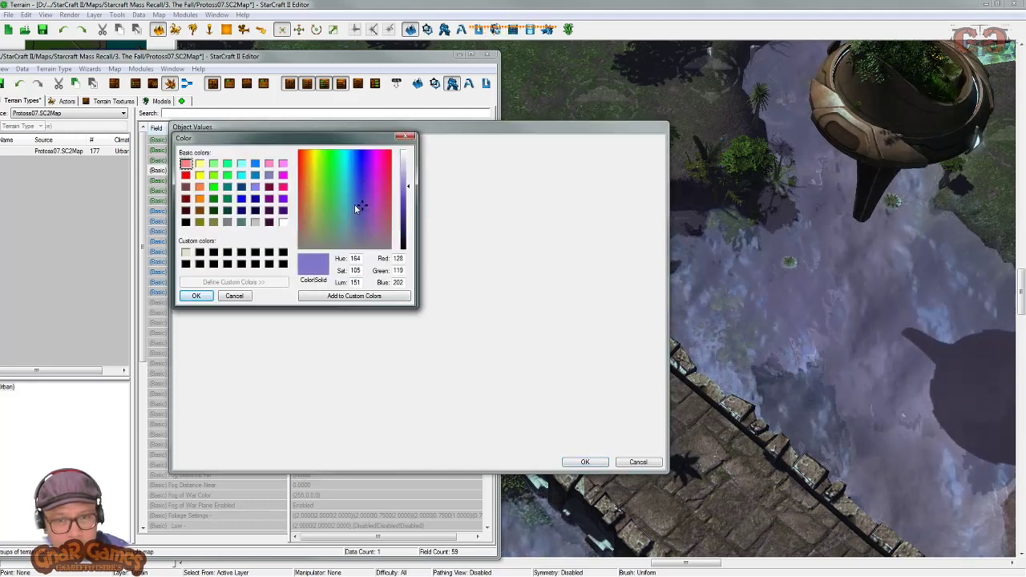
left_click_drag(369, 212, 300, 229)
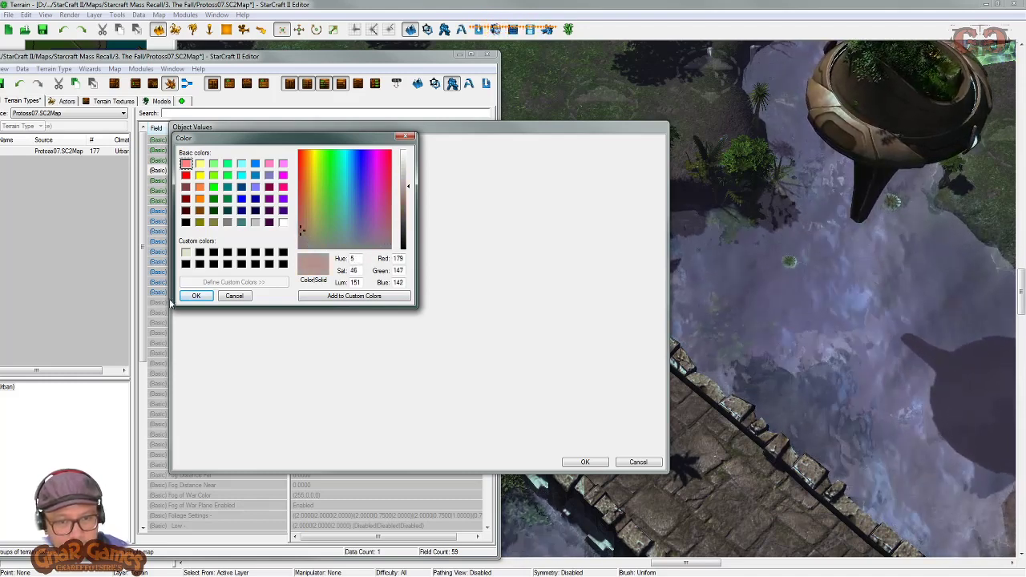
left_click(196, 296)
left_click(587, 462)
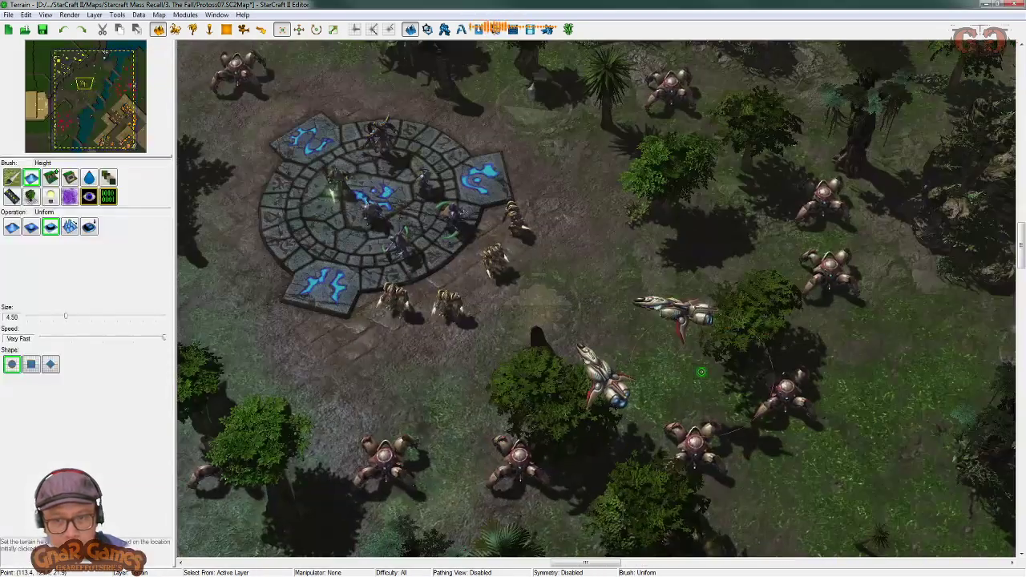
Step: Darken the Fog Color to a reddish brown of RGB 145, 104, 98, keeping its hue and saturation
scroll(513, 297, "up", 1)
right_click_drag(486, 316, 469, 302)
key("alt+Tab")
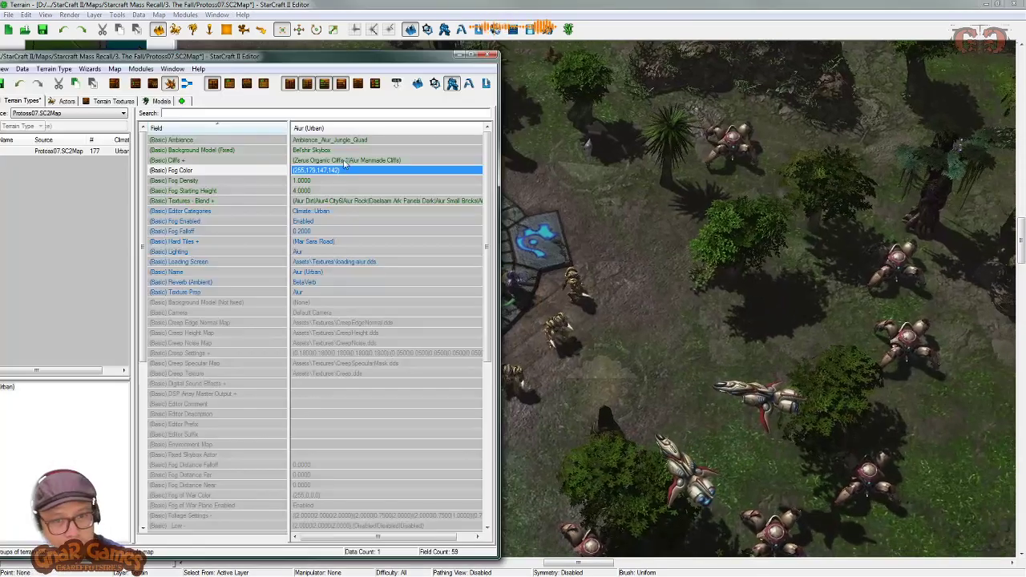
double_click(337, 174)
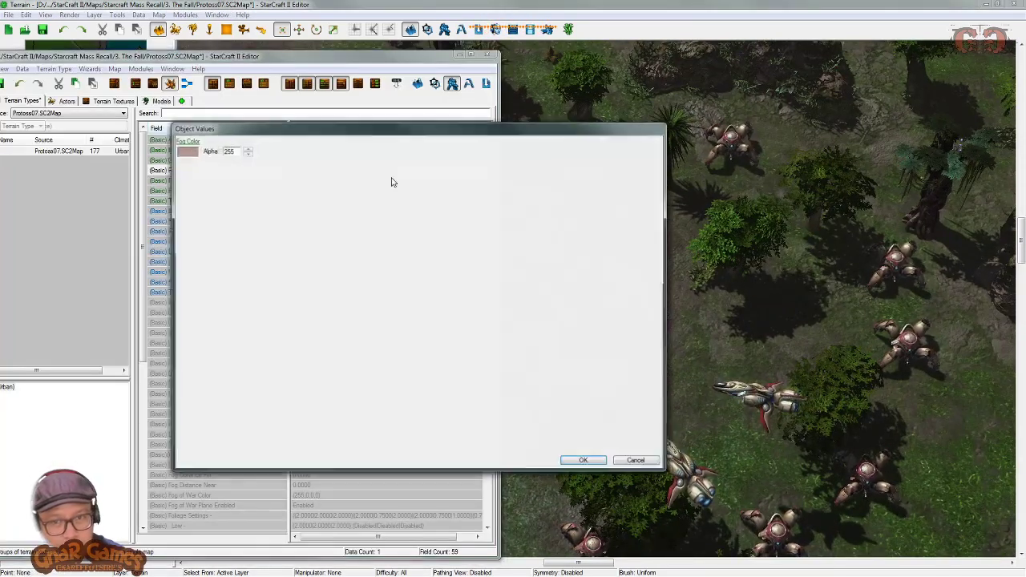
left_click(184, 151)
left_click_drag(406, 199, 407, 206)
left_click(197, 295)
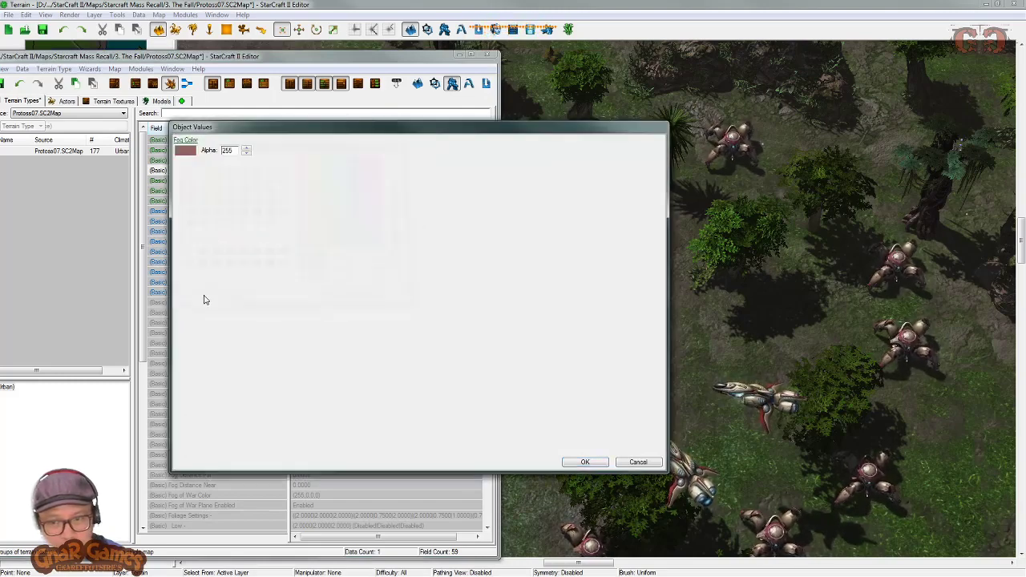
left_click(586, 462)
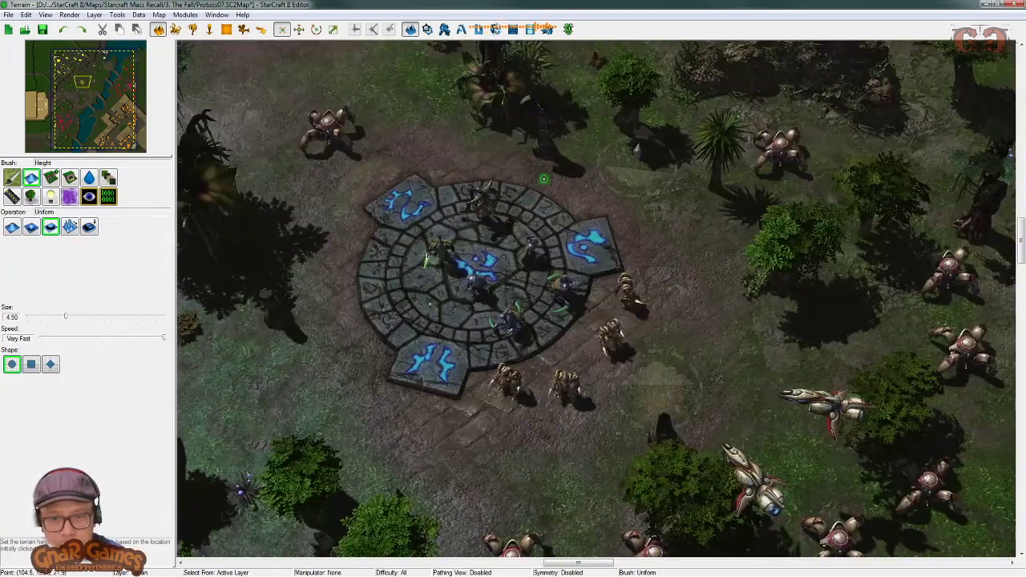
Step: Try a Fog Density of 2 for the Aiur (Urban) terrain type, and set it back to 1
right_click_drag(534, 179, 542, 201)
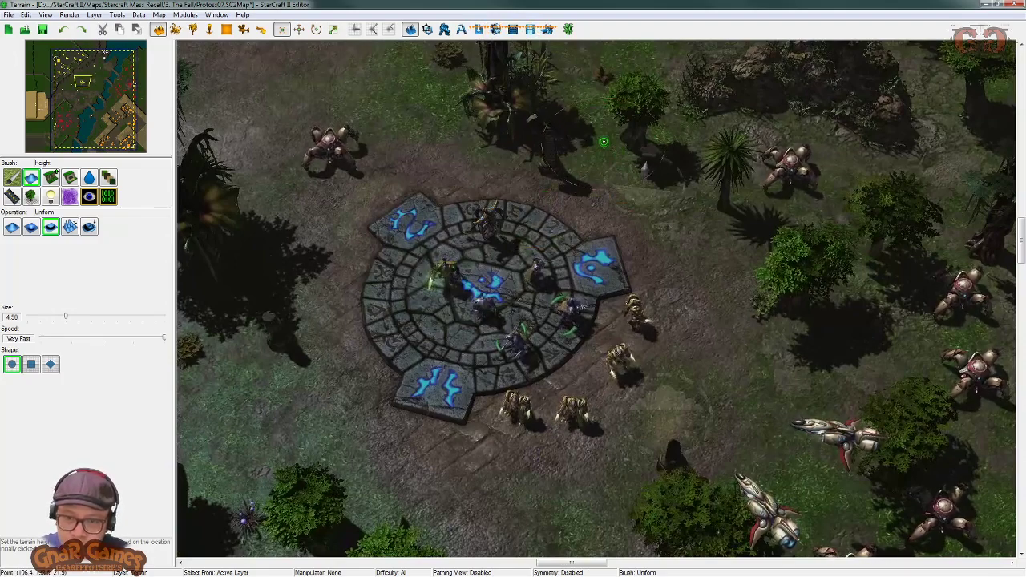
right_click_drag(604, 142, 402, 44)
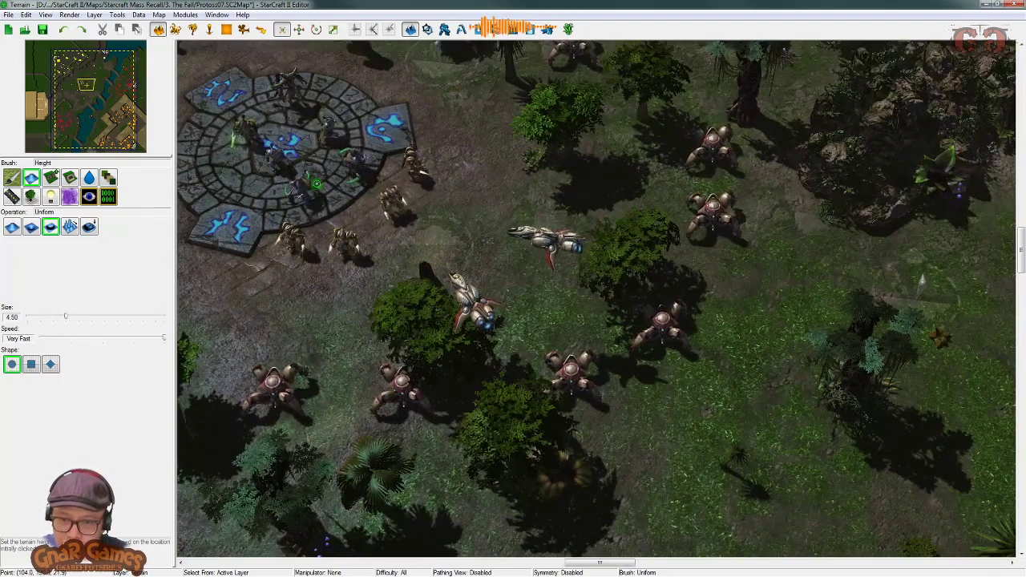
right_click_drag(299, 166, 805, 428)
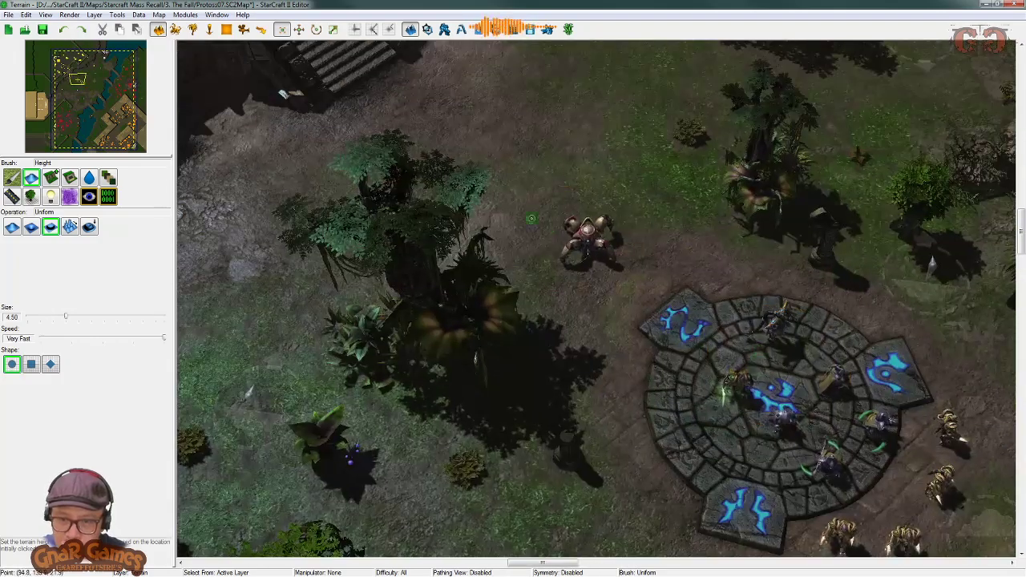
right_click_drag(701, 233, 506, 175)
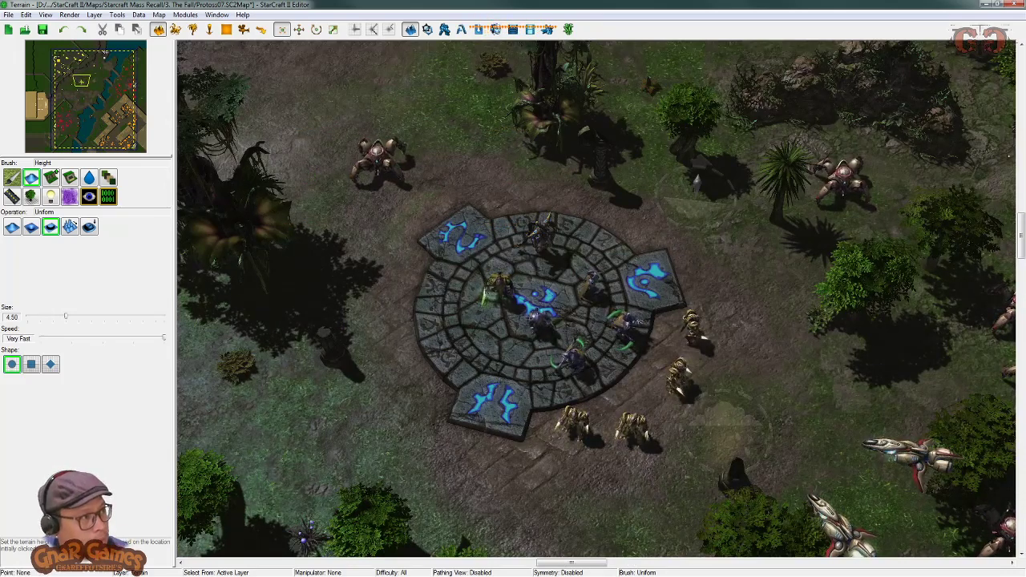
key("F7")
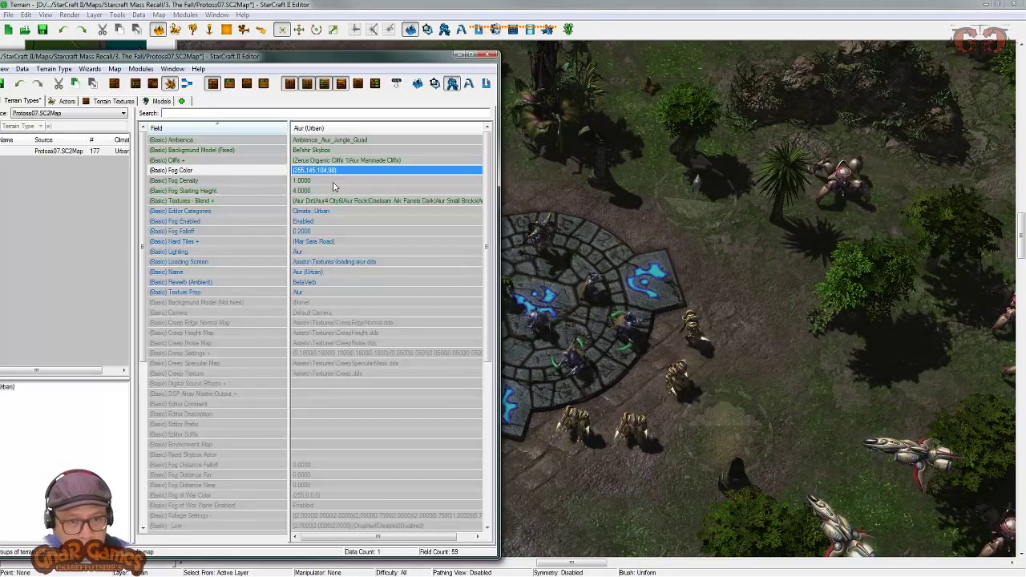
double_click(335, 183)
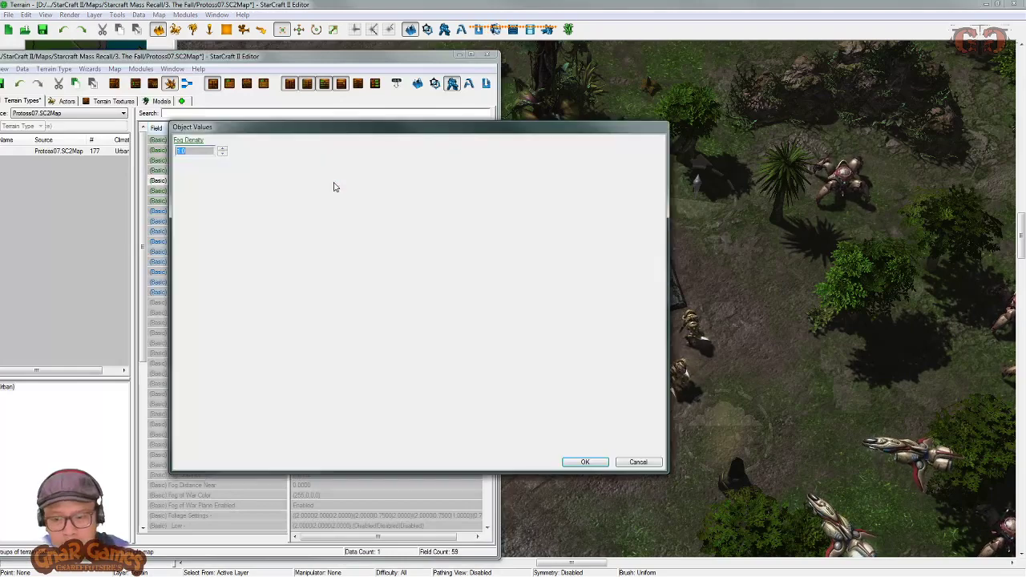
key("Return")
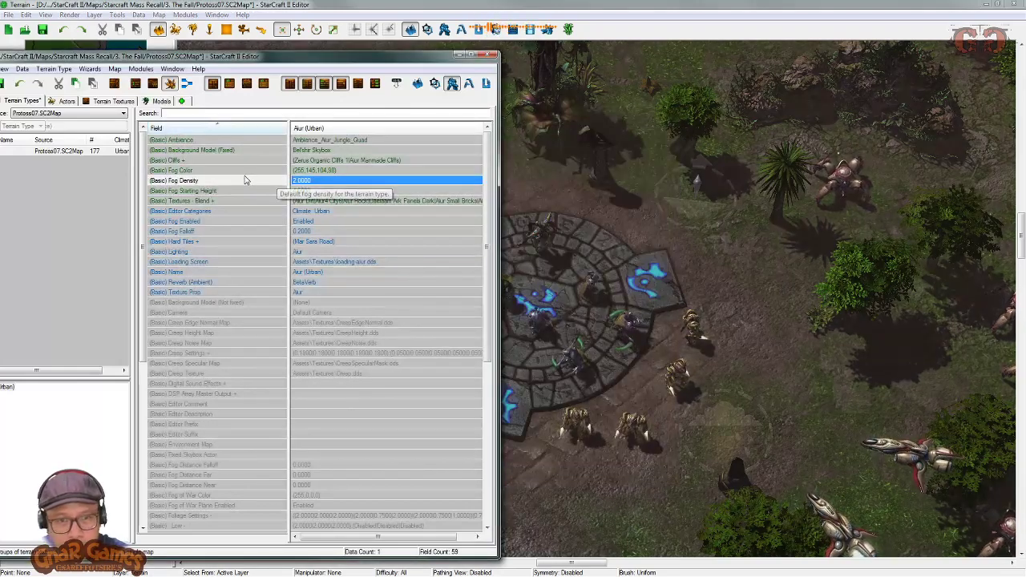
double_click(314, 182)
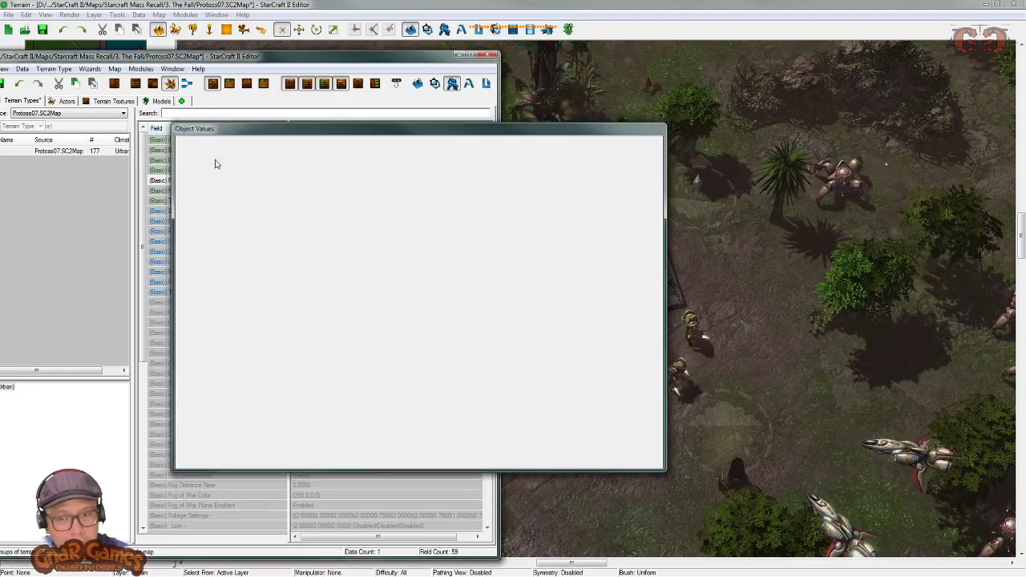
key("Return")
Step: Try a muted teal Fog Color of RGB 91, 145, 151 for the Aiur (Urban) terrain type
right_click_drag(625, 172, 844, 232)
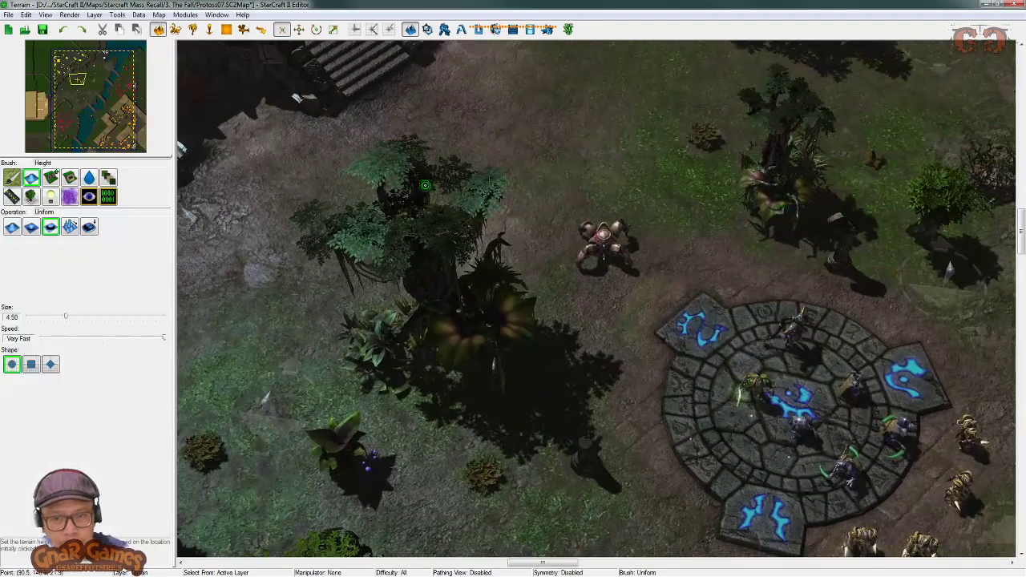
right_click_drag(545, 178, 663, 287)
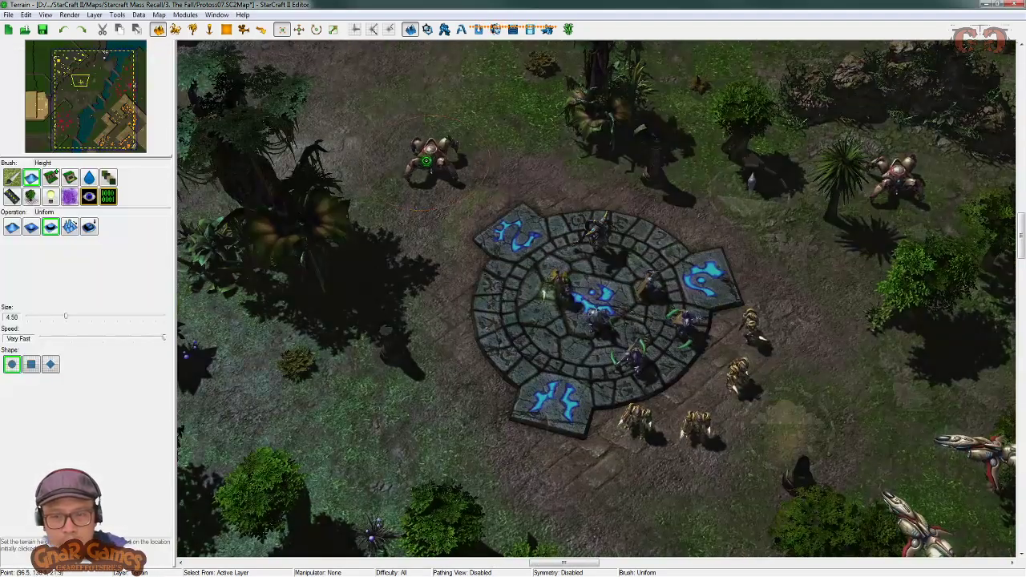
right_click_drag(662, 287, 754, 292)
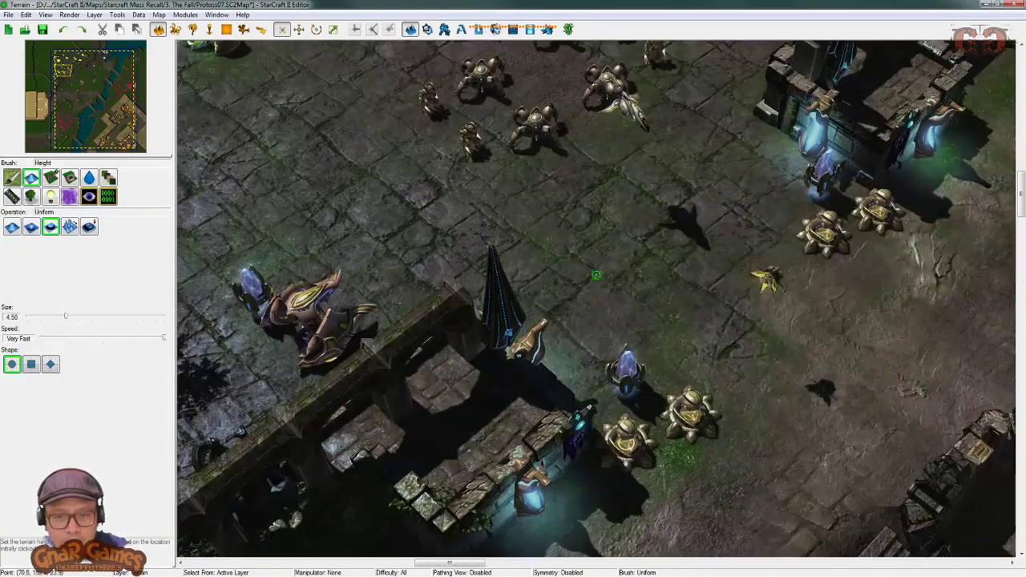
right_click_drag(710, 388, 527, 225)
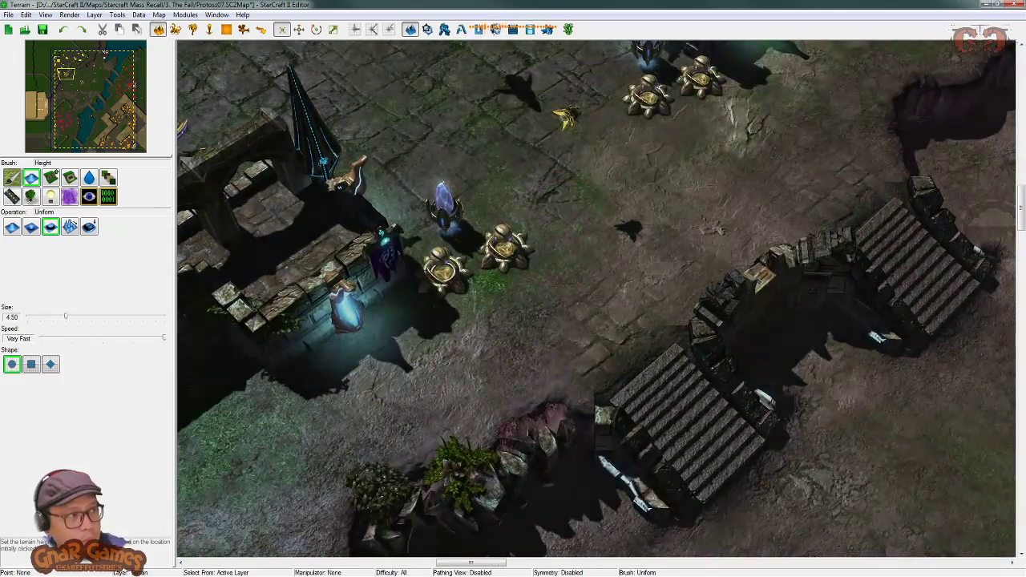
key("F7")
double_click(318, 170)
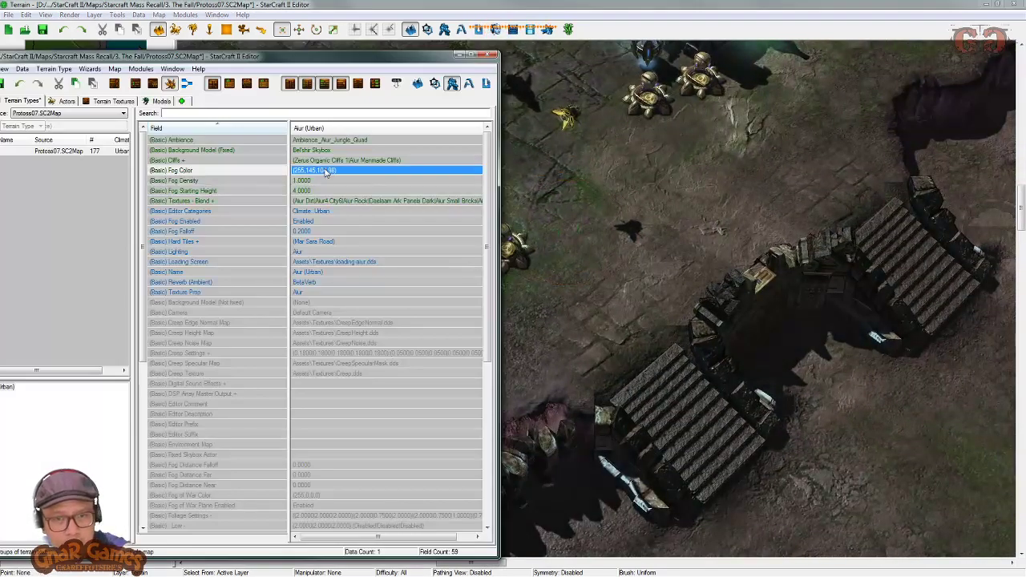
left_click(185, 151)
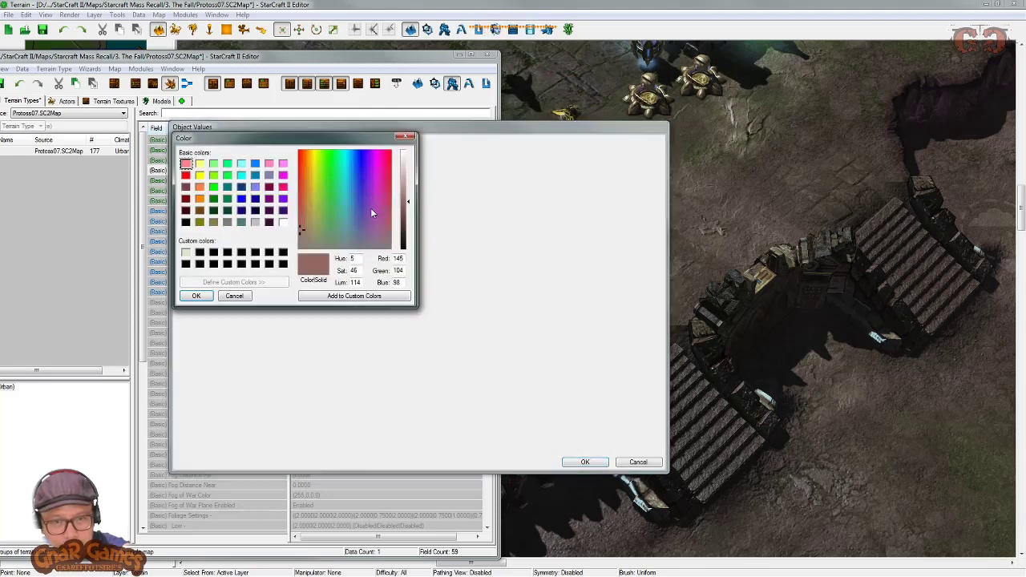
left_click(346, 225)
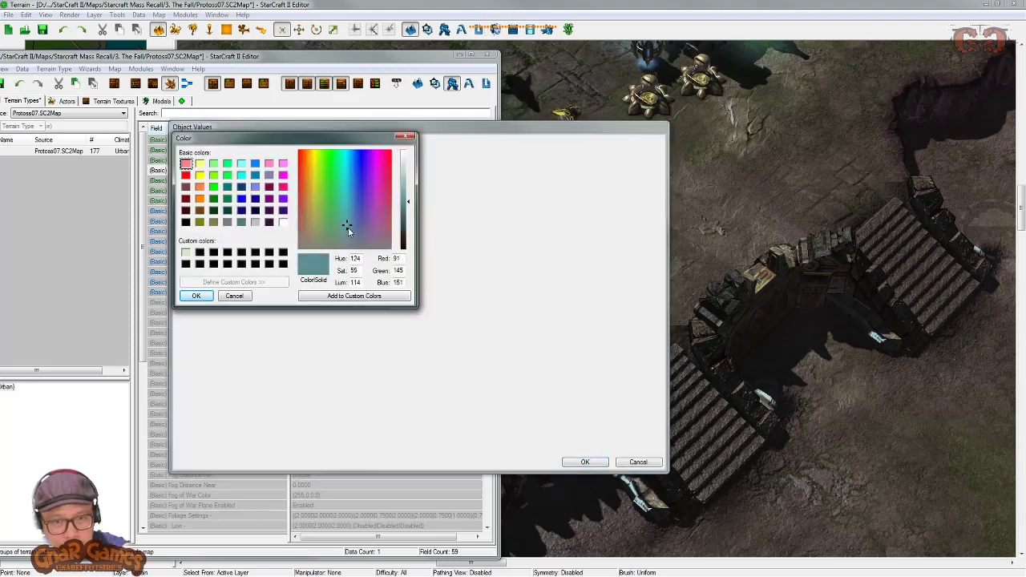
left_click(197, 296)
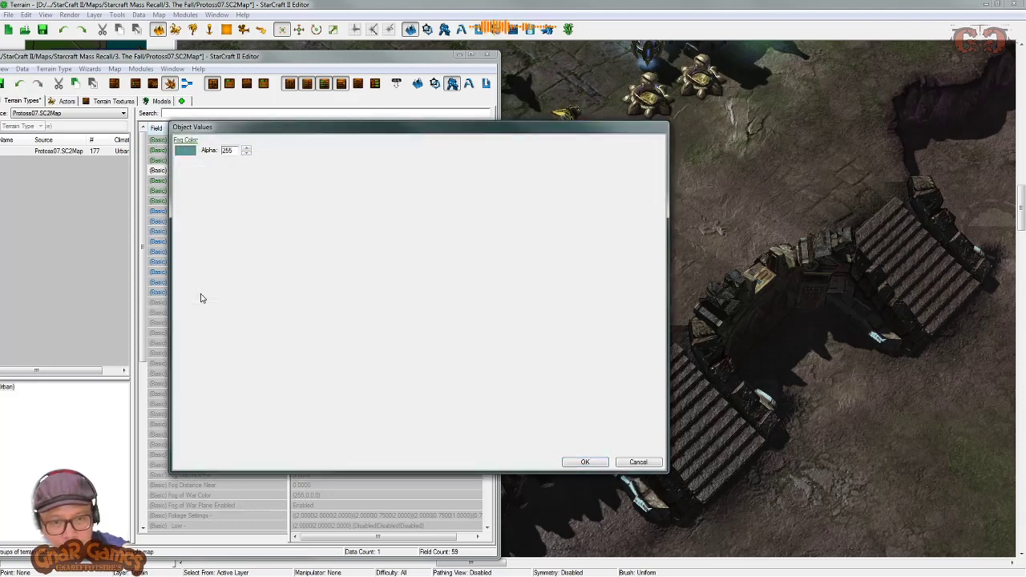
left_click(572, 462)
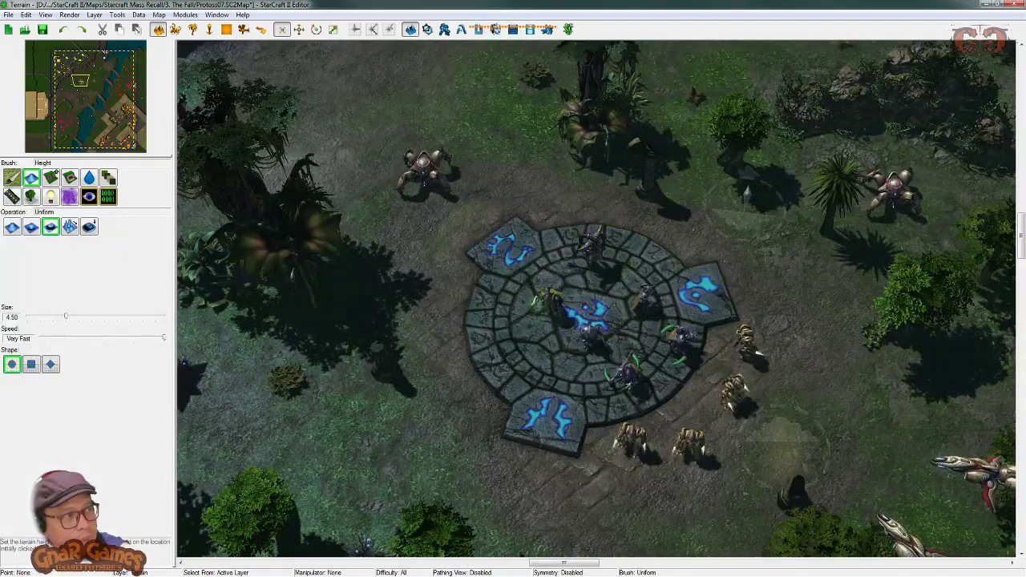
Step: Set the Fog Color of Aiur (Urban) to a muted violet, RGB 97, 83, 159, and check it around the rune circle
key("F7")
double_click(355, 171)
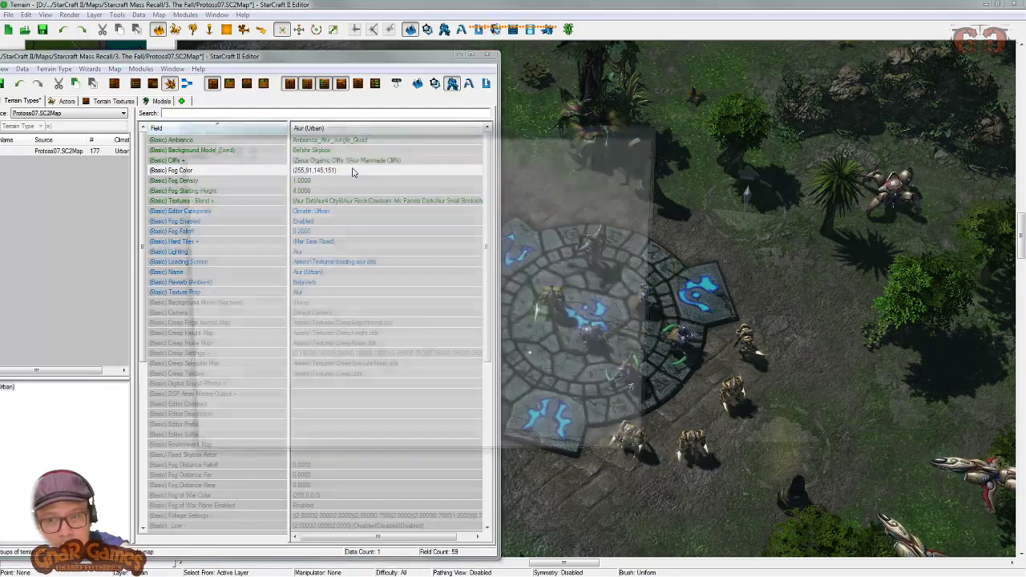
left_click(182, 153)
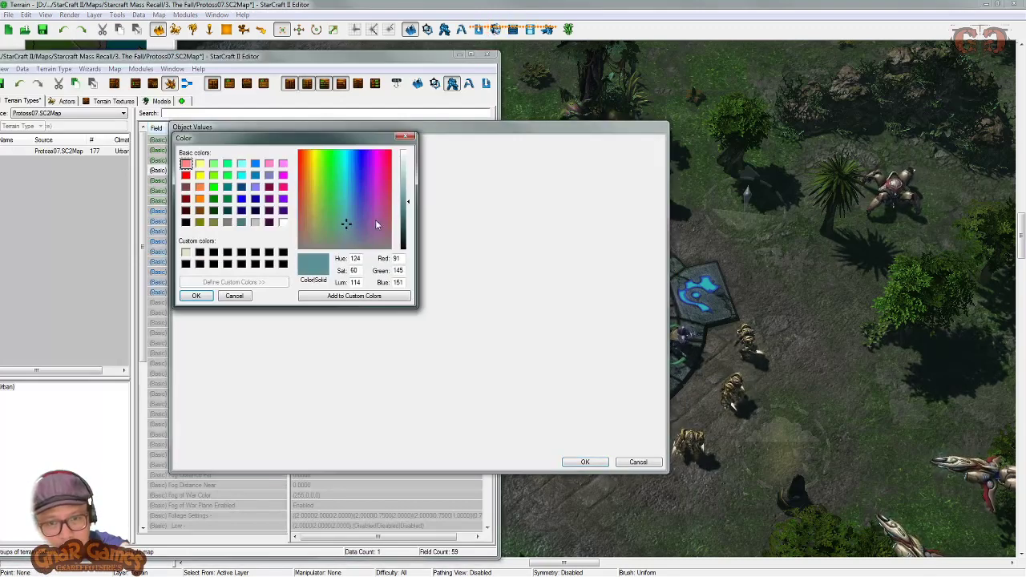
left_click(370, 225)
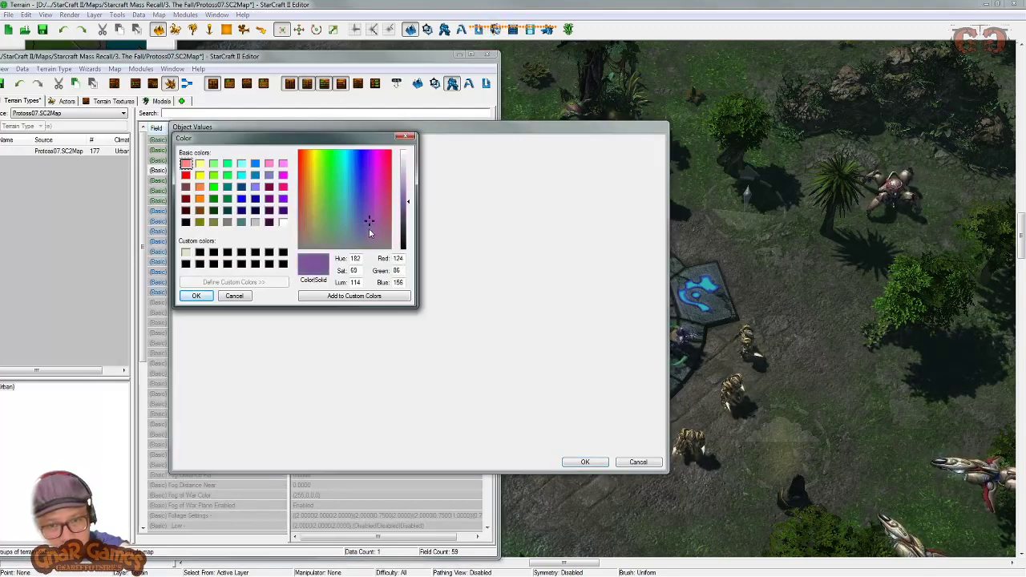
left_click_drag(365, 220, 363, 217)
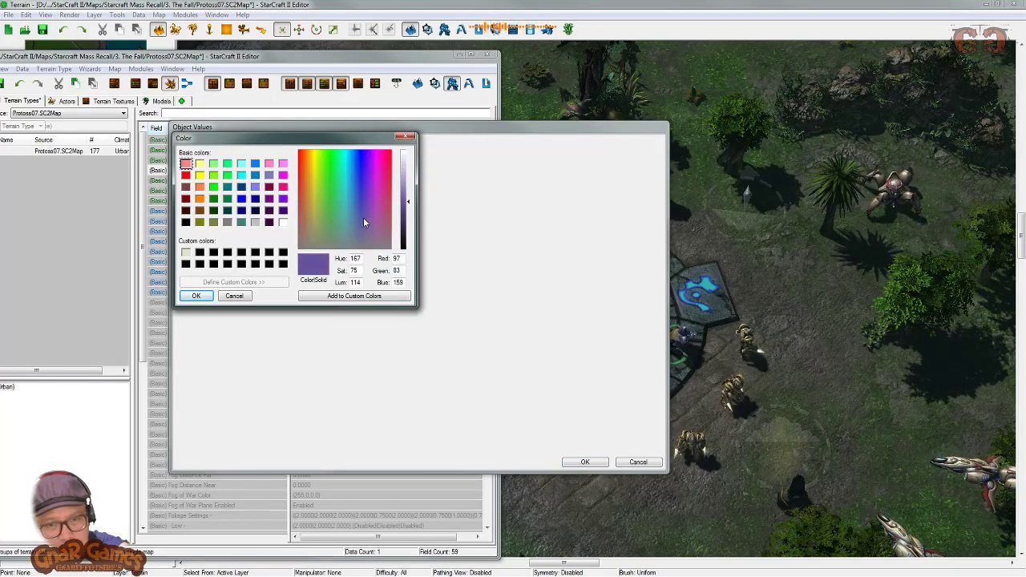
left_click(196, 296)
left_click(582, 464)
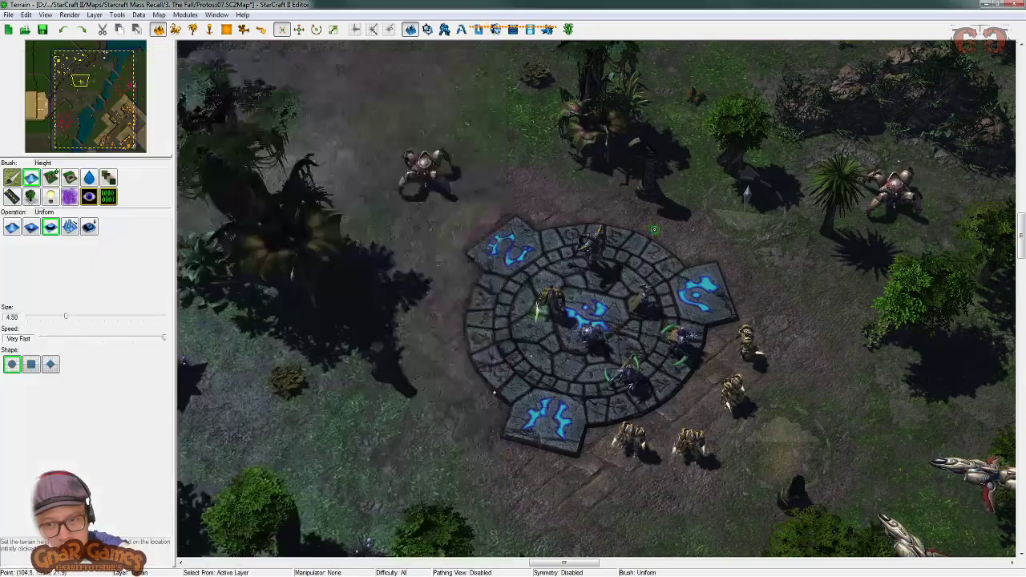
scroll(597, 297, "up", 5)
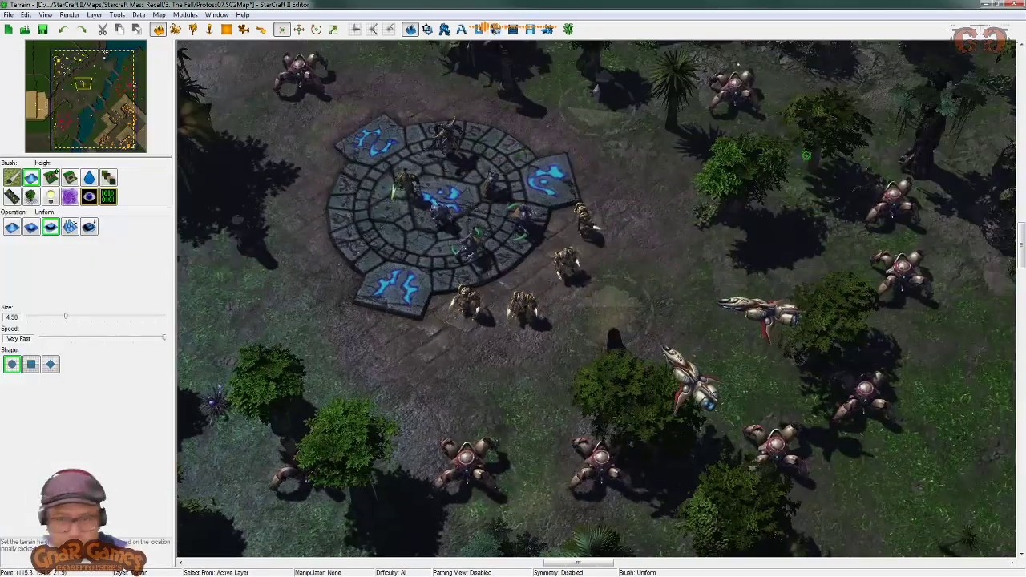
right_click_drag(705, 167, 587, 239)
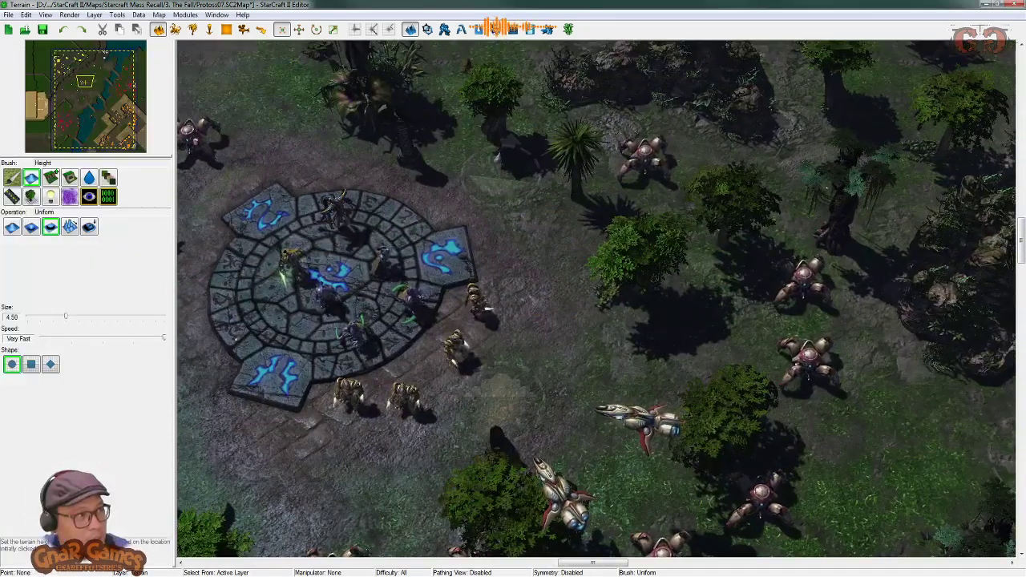
Step: Switch to the Lighting window and set the Key light's Diffuse Color to light blue, RGB 152, 215, 248
key("F7")
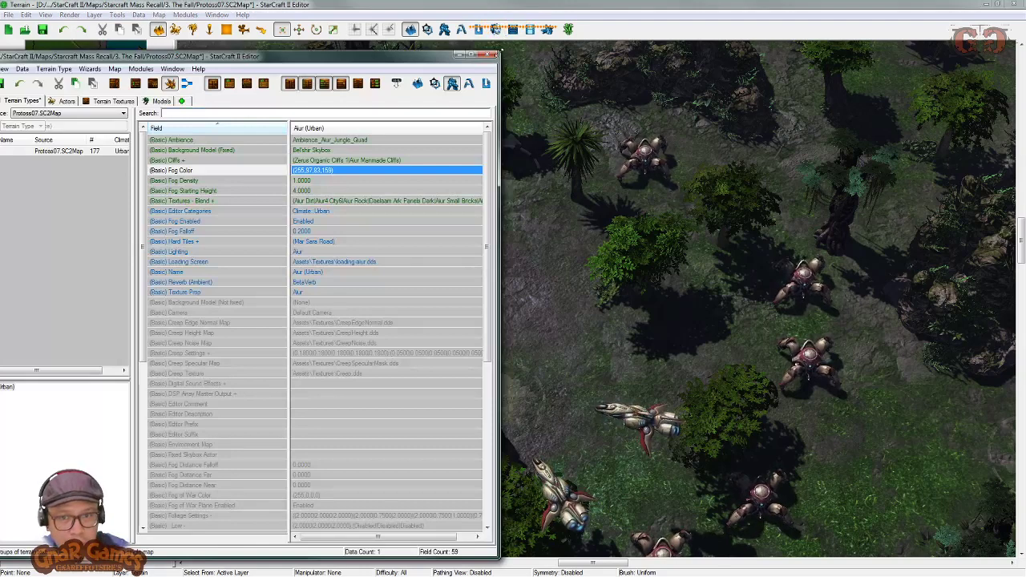
key("F5")
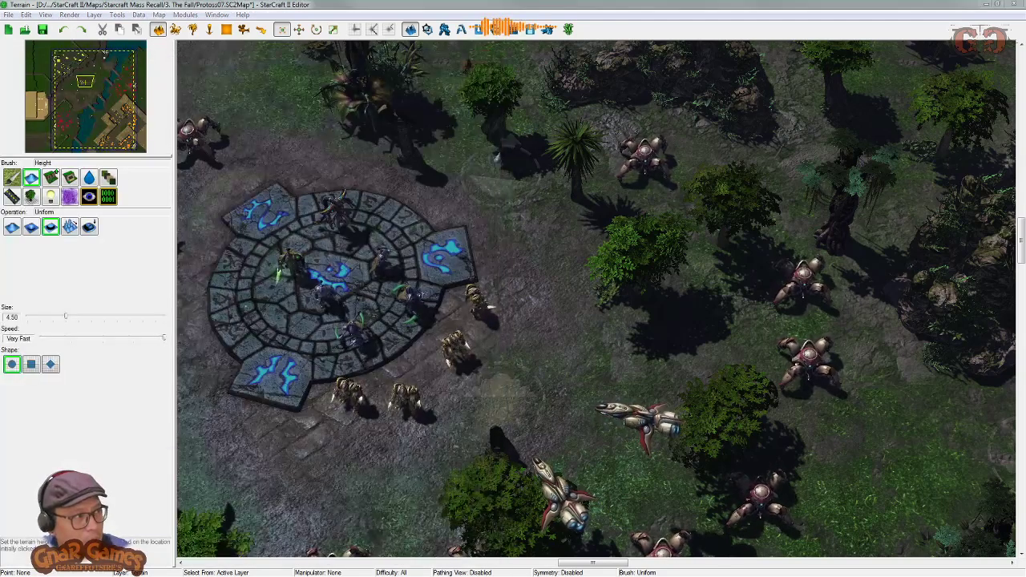
key("Escape")
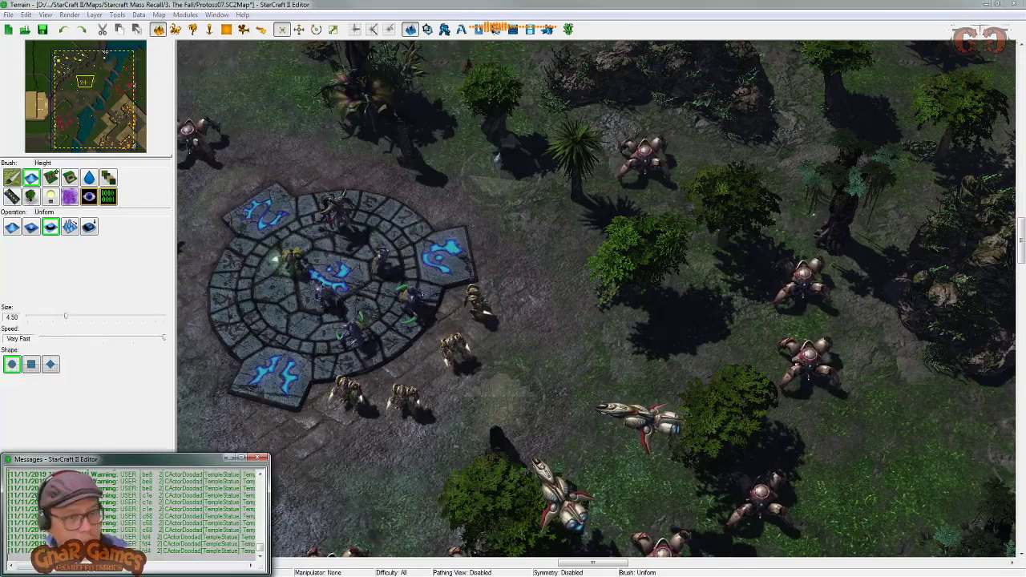
key("alt+Tab")
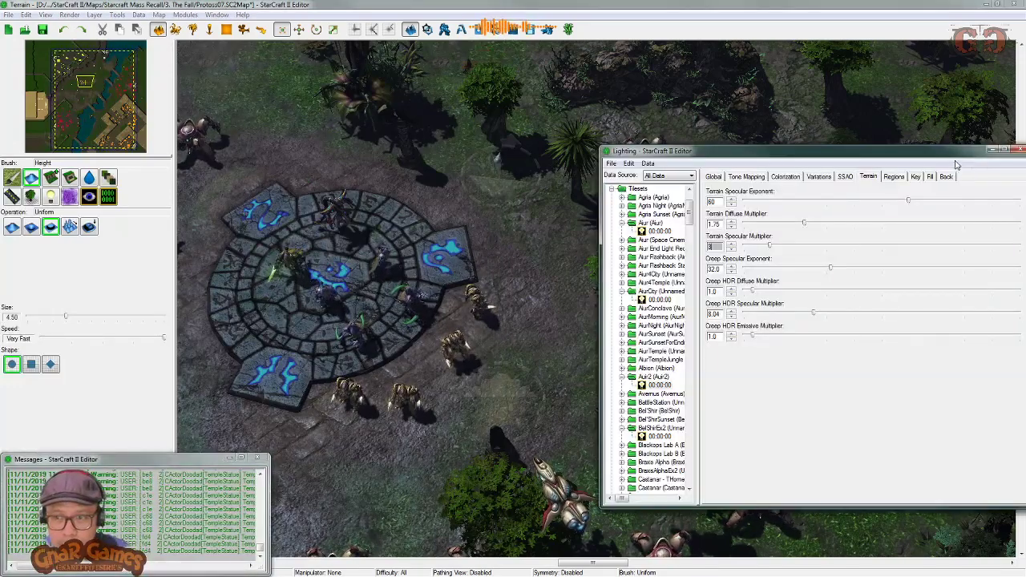
left_click_drag(887, 155, 840, 159)
left_click(868, 179)
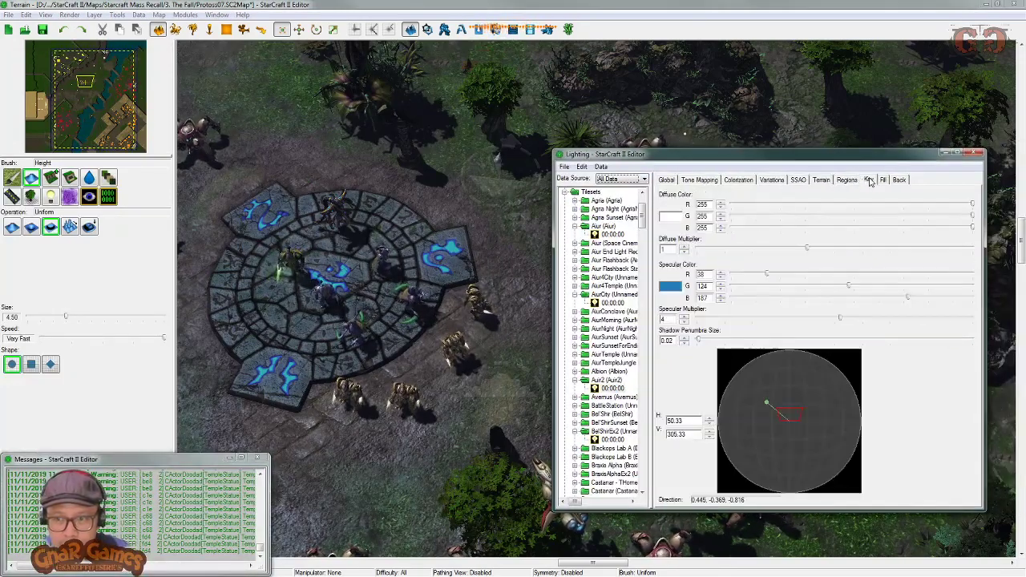
left_click(671, 219)
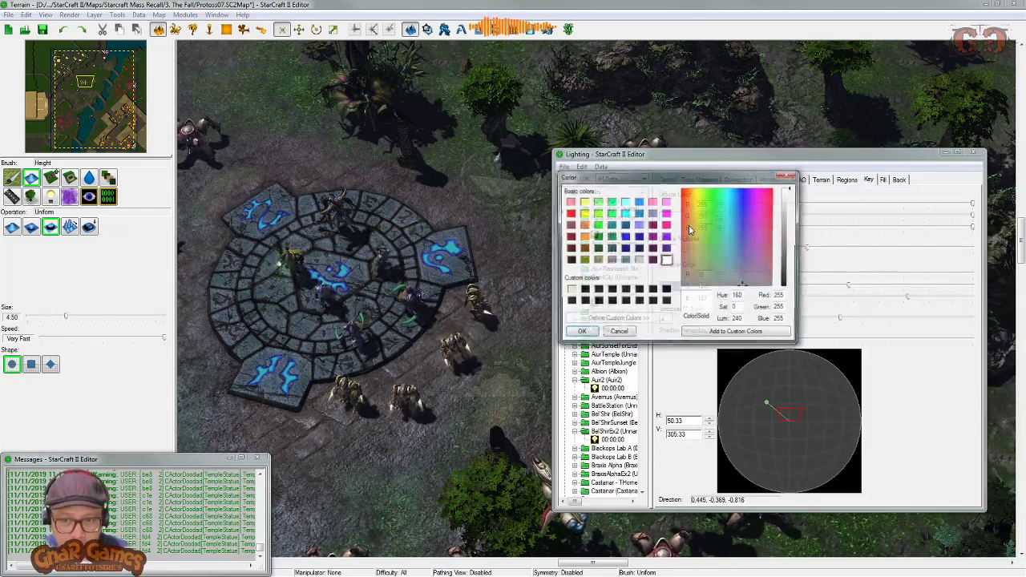
left_click(734, 203)
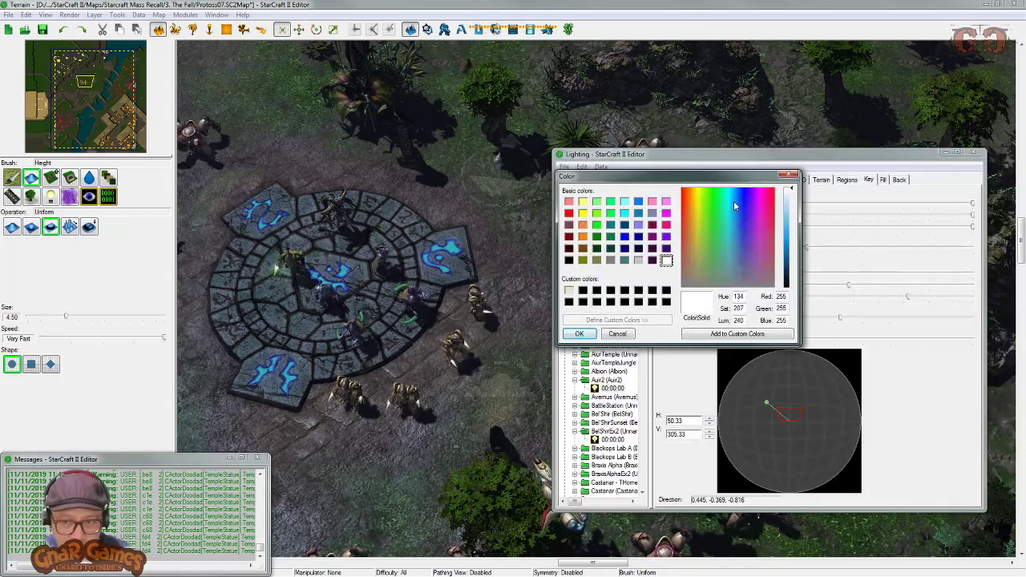
left_click(790, 211)
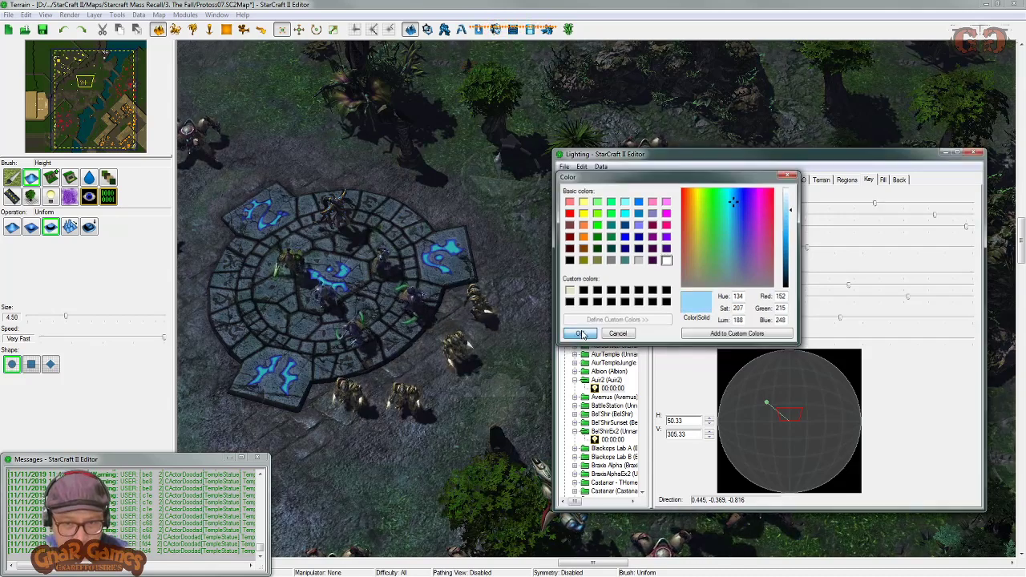
left_click(578, 334)
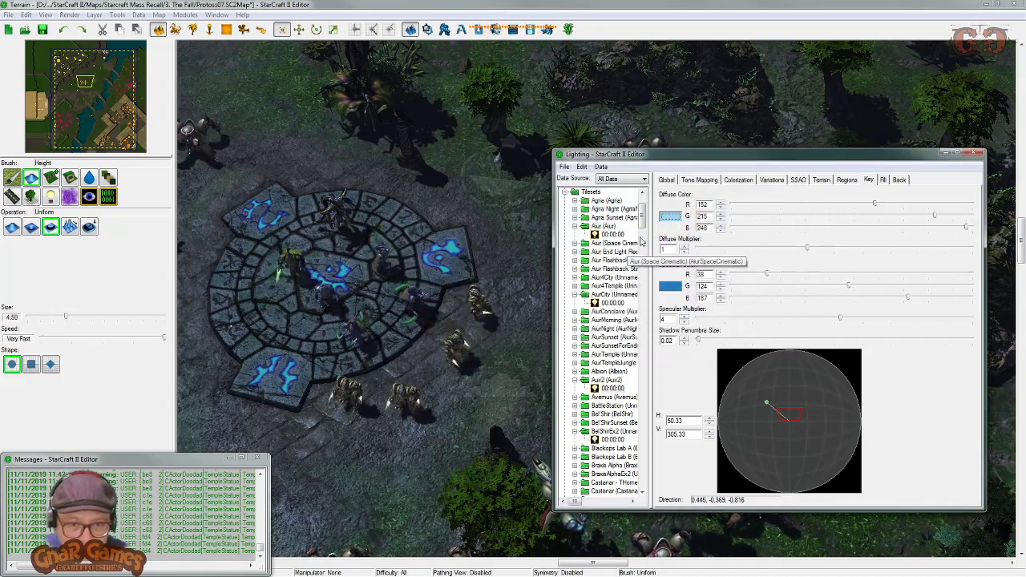
Step: Lighten the Key light's Diffuse Color to RGB 214, 238, 252, keeping its hue and saturation
left_click(668, 218)
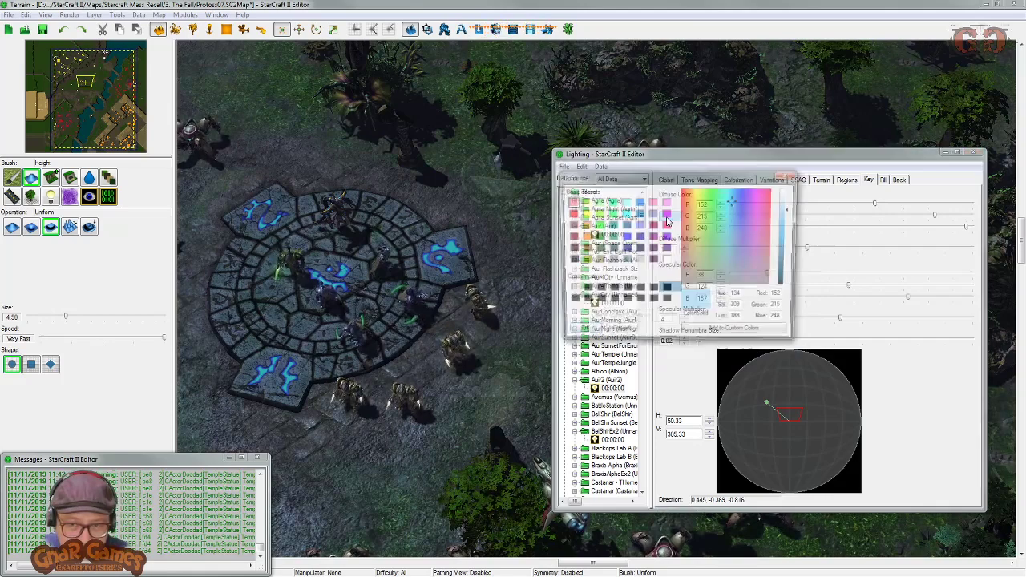
left_click(790, 200)
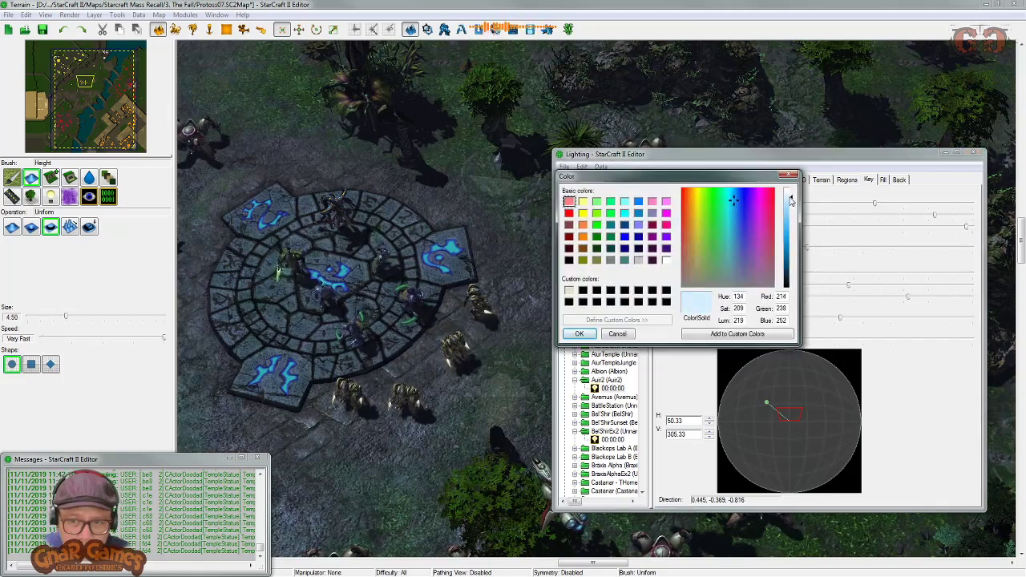
left_click(579, 334)
Step: Brighten the Key light's Specular Color to RGB 79, 159, 219, keeping its hue and saturation
left_click(673, 288)
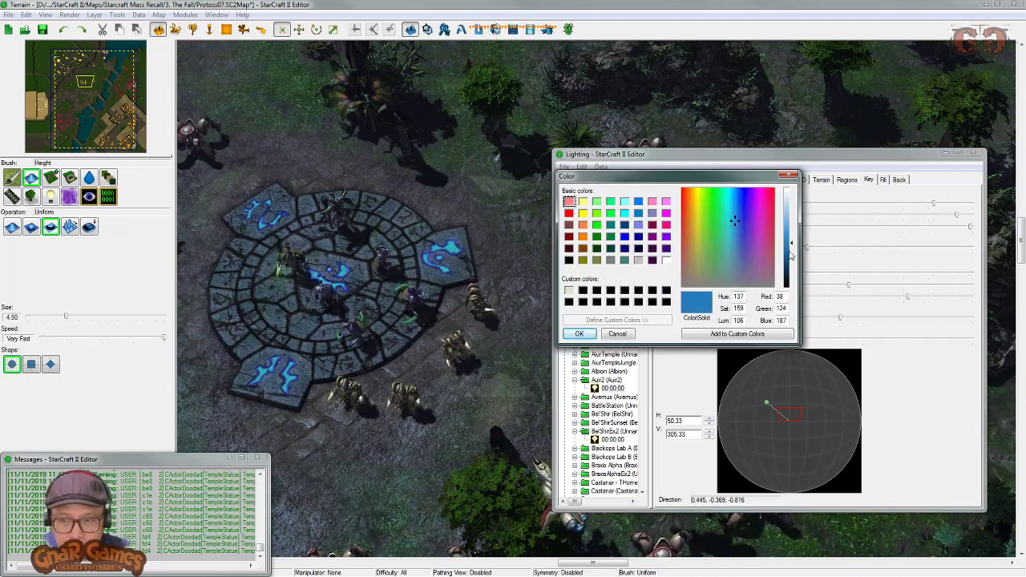
left_click_drag(790, 255, 792, 230)
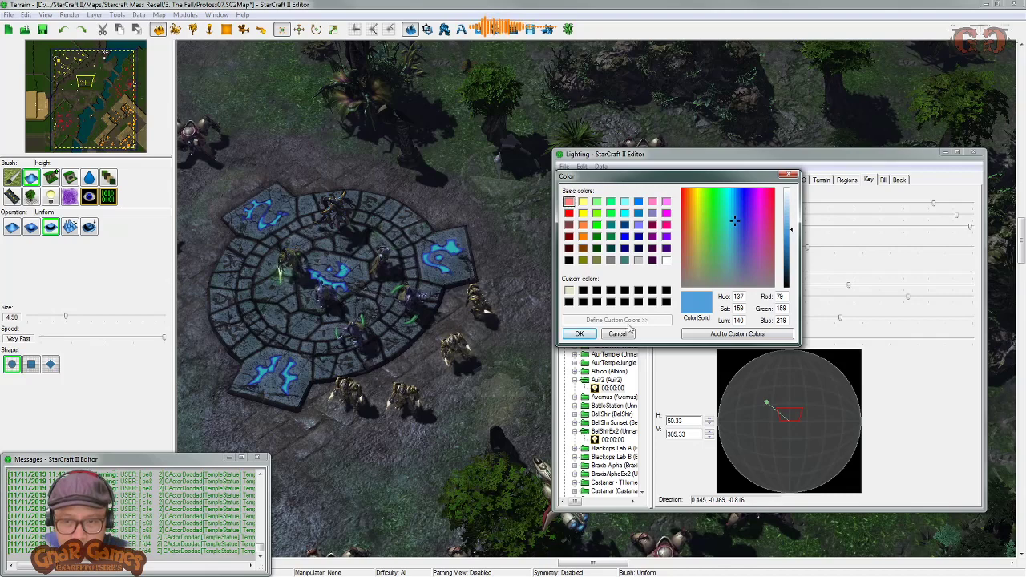
Step: Change the key light's specular color to a deeper blue, RGB 0, 117, 204
left_click(579, 334)
left_click(672, 289)
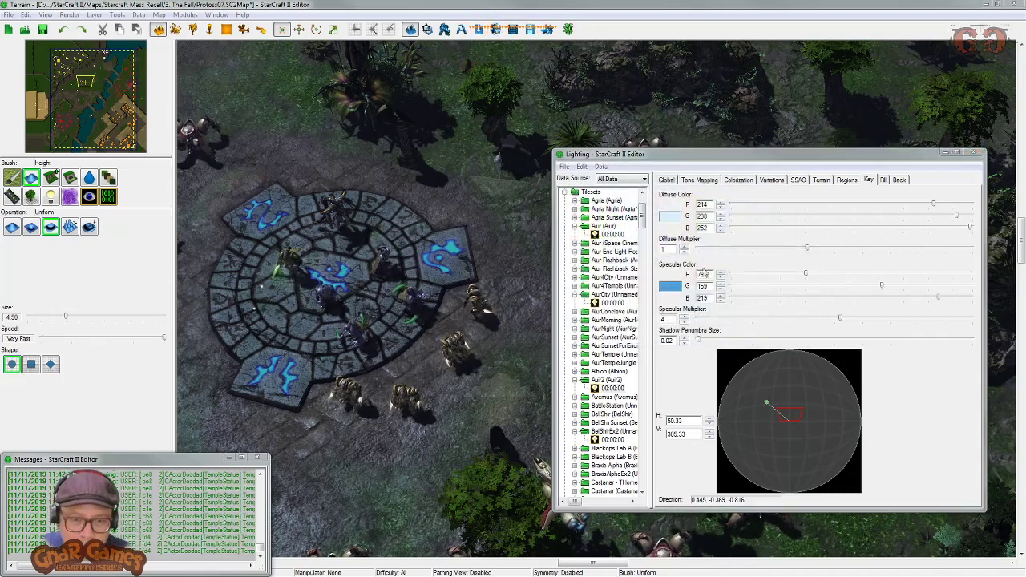
left_click_drag(739, 212, 738, 193)
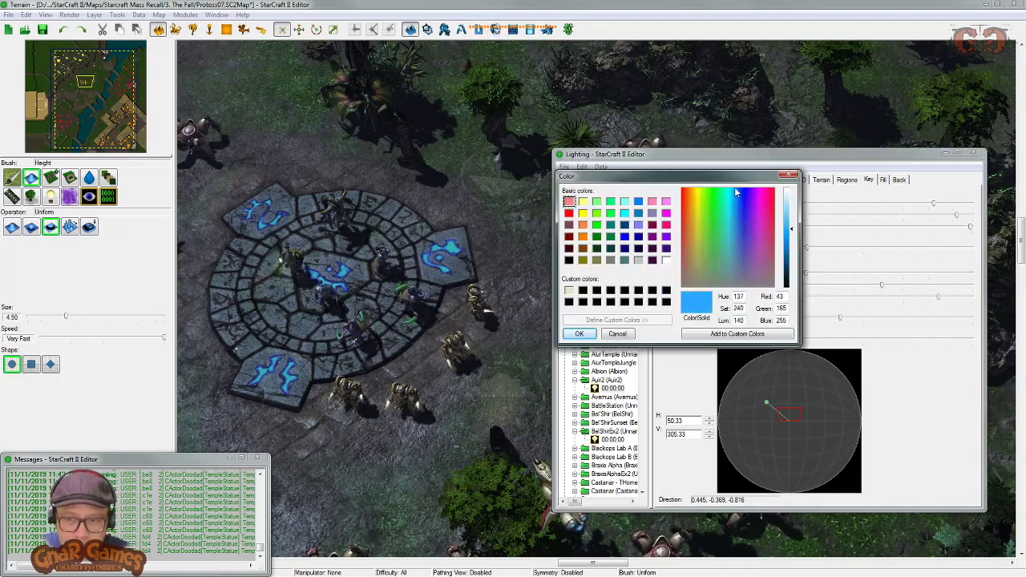
left_click(794, 252)
left_click(579, 334)
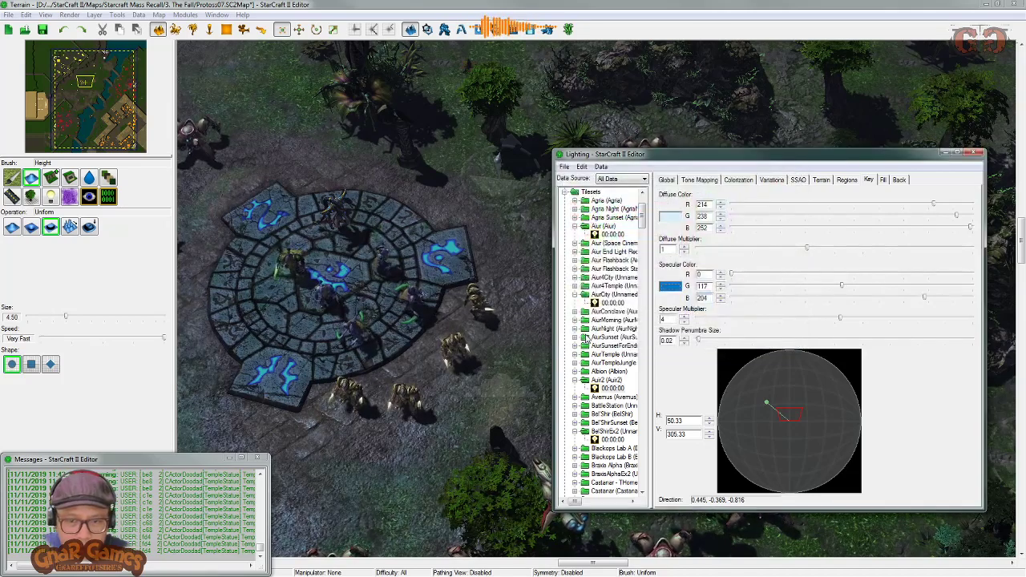
Step: Raise the key light's diffuse color to pure white, RGB 255, 255, 255
left_click(676, 222)
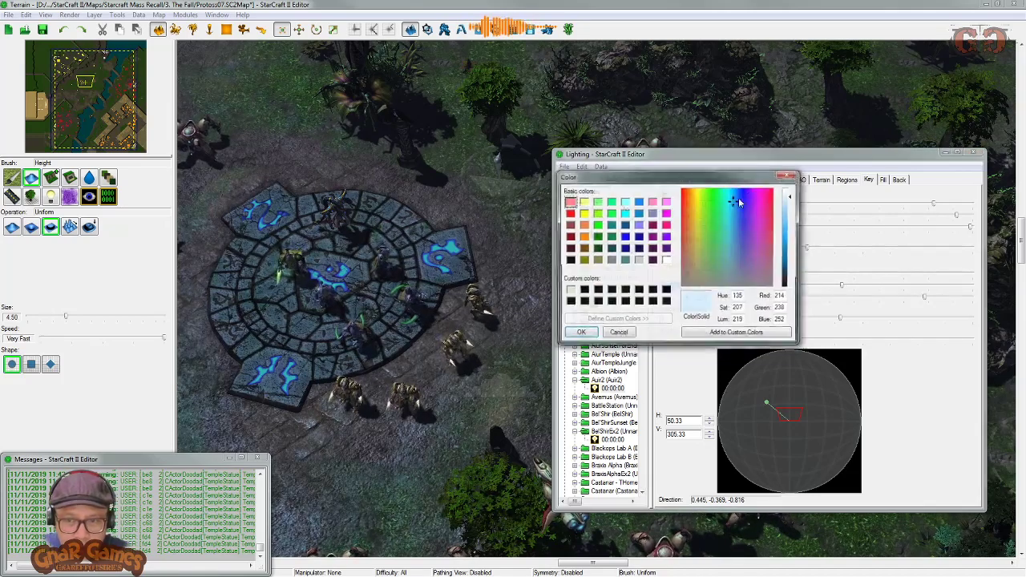
left_click(790, 194)
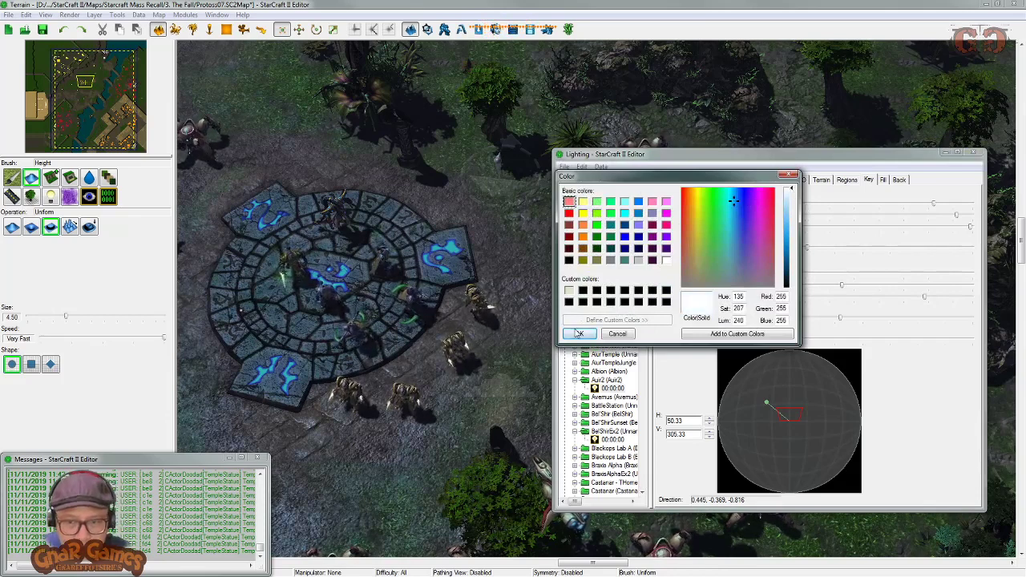
left_click(579, 334)
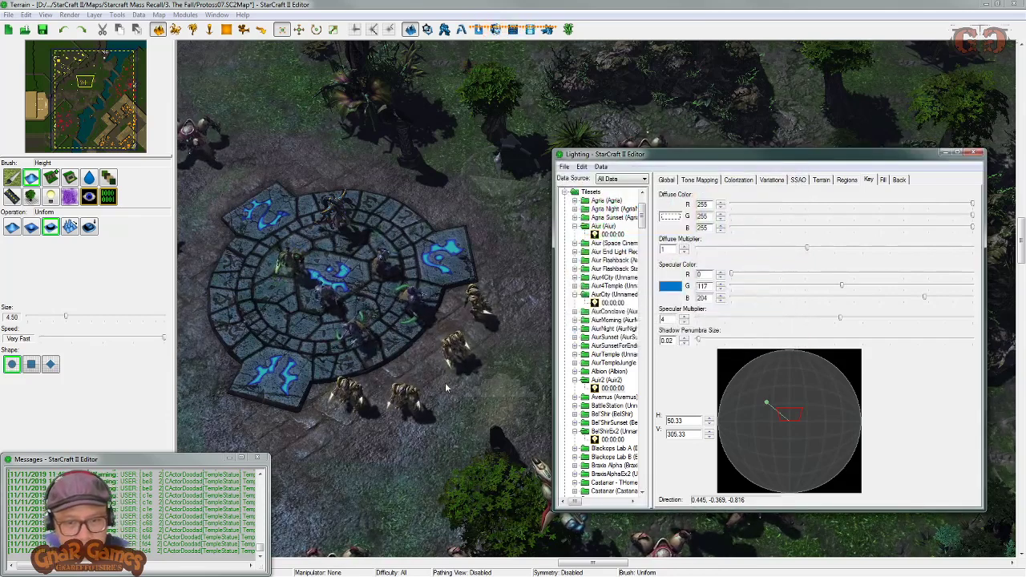
Step: Shift the key light's specular color to a brighter, more saturated blue, RGB 36, 113, 255
left_click(670, 287)
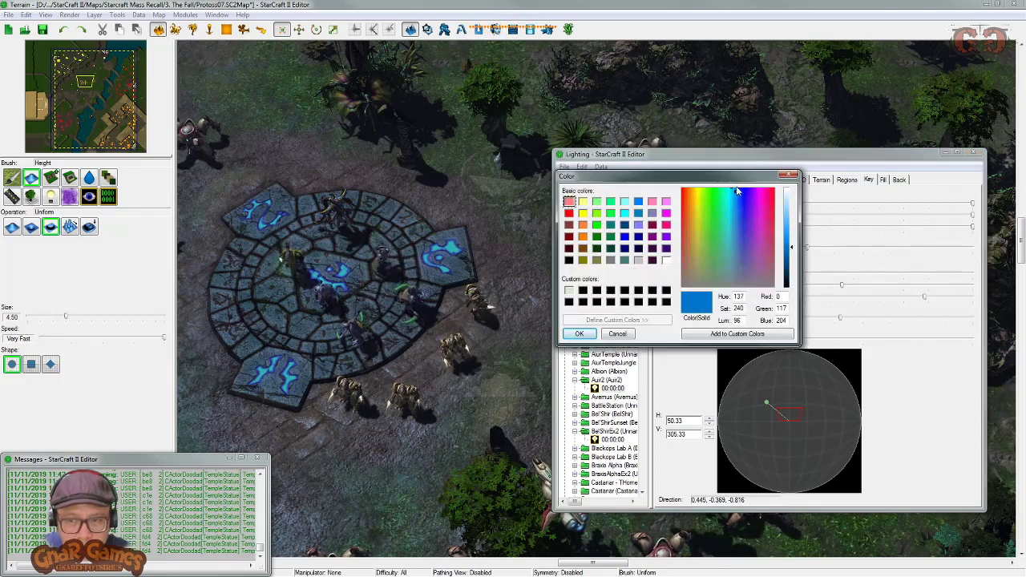
left_click(738, 189)
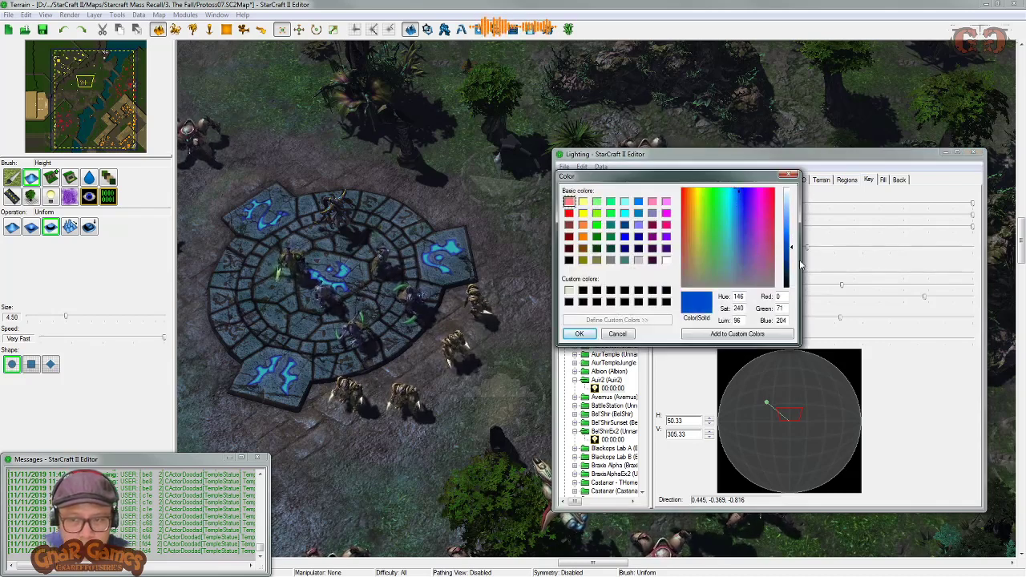
left_click_drag(800, 265, 797, 231)
left_click(580, 333)
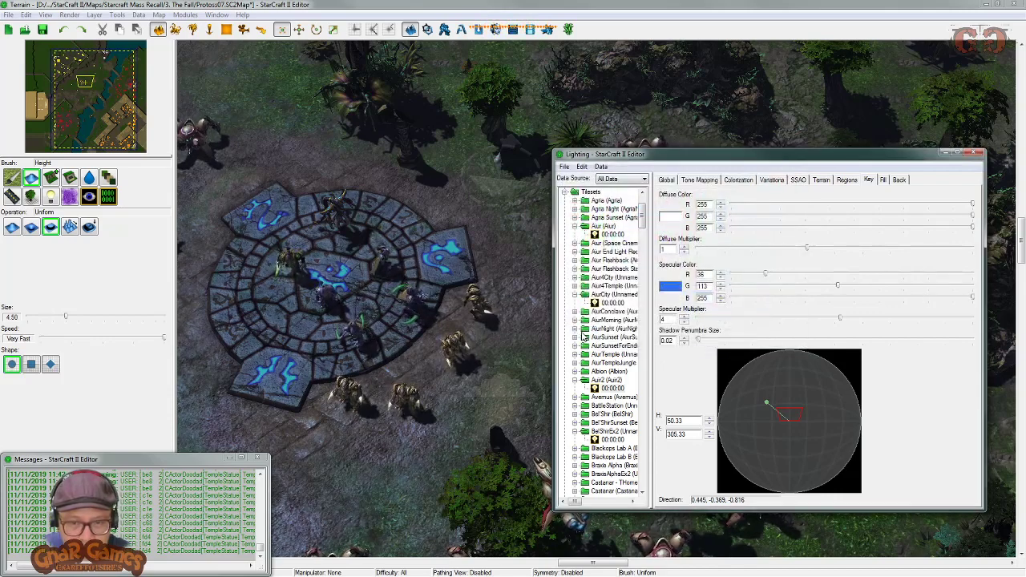
Step: Set the key light's specular color to a muted blue, RGB 46, 134, 199
left_click(665, 290)
mouse_move(792, 231)
left_mouse_down()
mouse_move(792, 255)
mouse_move(792, 240)
left_mouse_up()
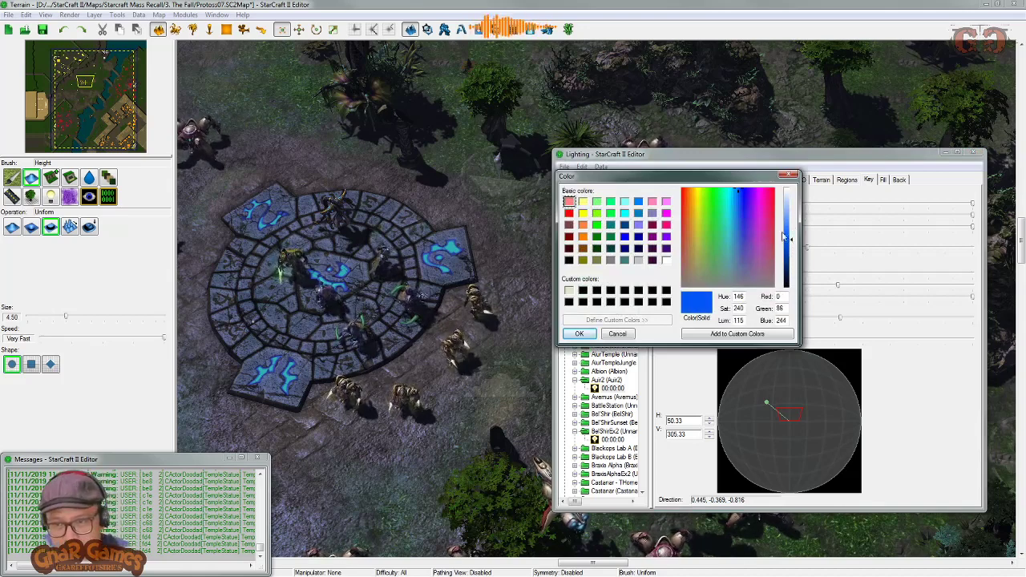
left_click(733, 188)
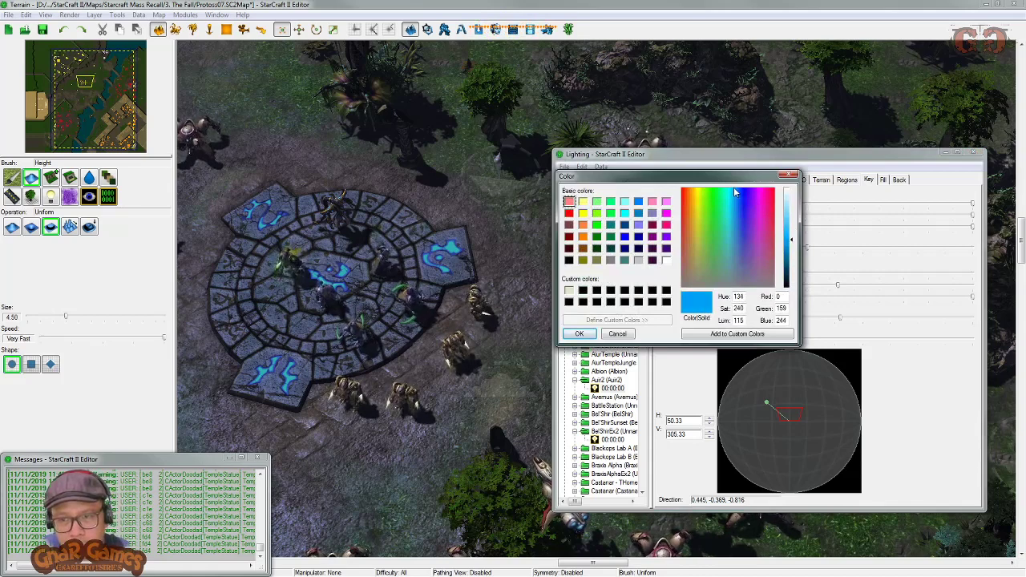
left_click(736, 230)
left_click(592, 334)
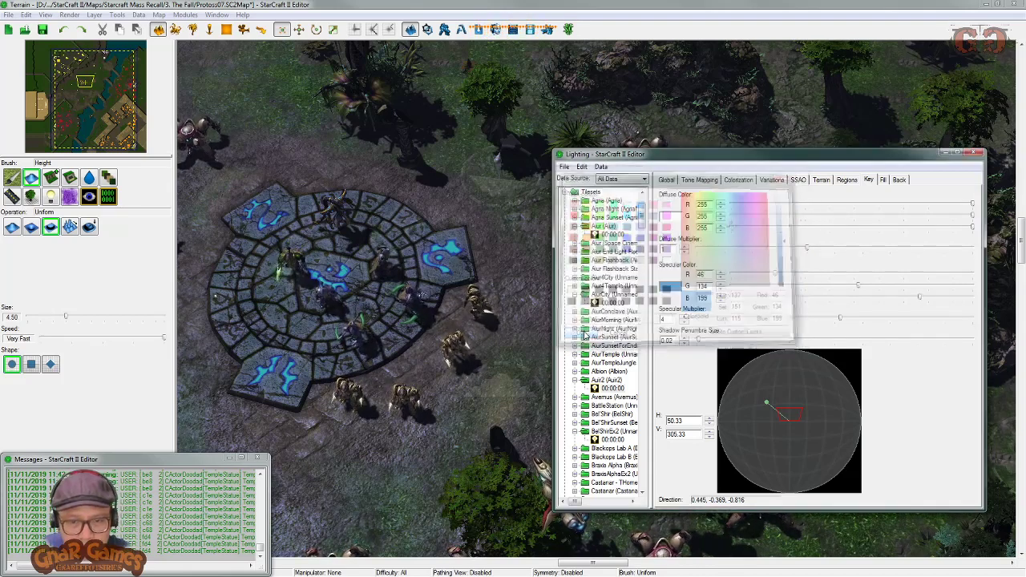
Step: Try a pale purple diffuse color, RGB 196, 165, 228, for the key light
left_click(694, 228)
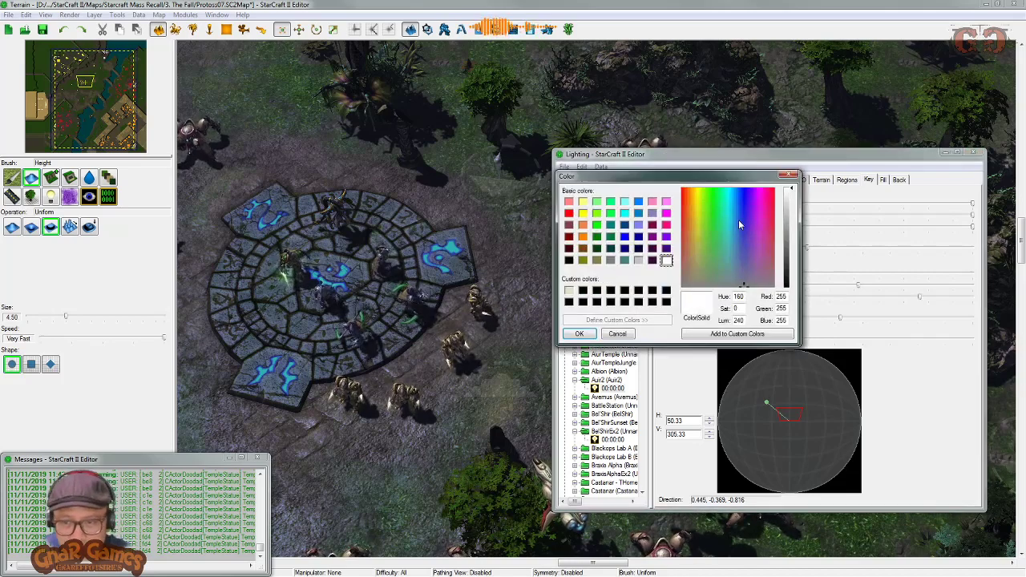
left_click_drag(738, 220, 791, 210)
left_click(580, 335)
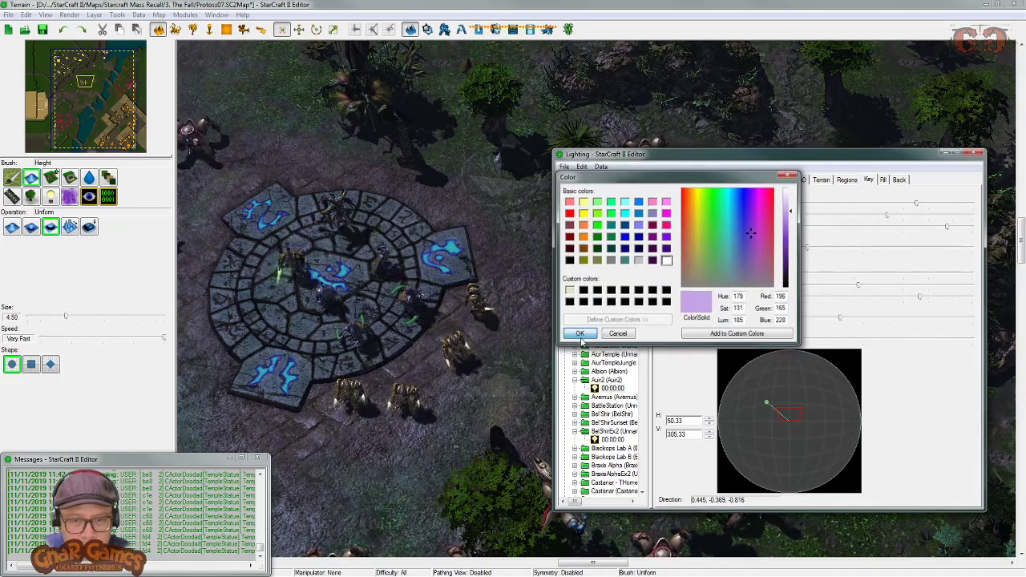
Step: Examine how the key light looks across the paved ruins, the rune circle and the surrounding forest
right_click_drag(437, 249, 800, 383)
right_click_drag(467, 275, 756, 477)
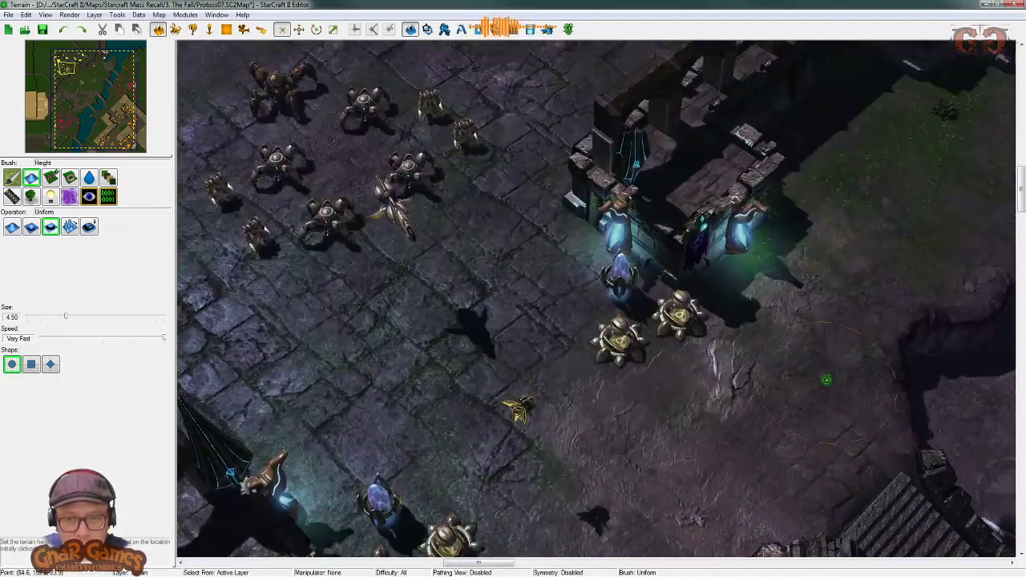
right_click_drag(826, 380, 529, 256)
right_click_drag(691, 201, 292, 228)
right_click_drag(738, 236, 882, 201)
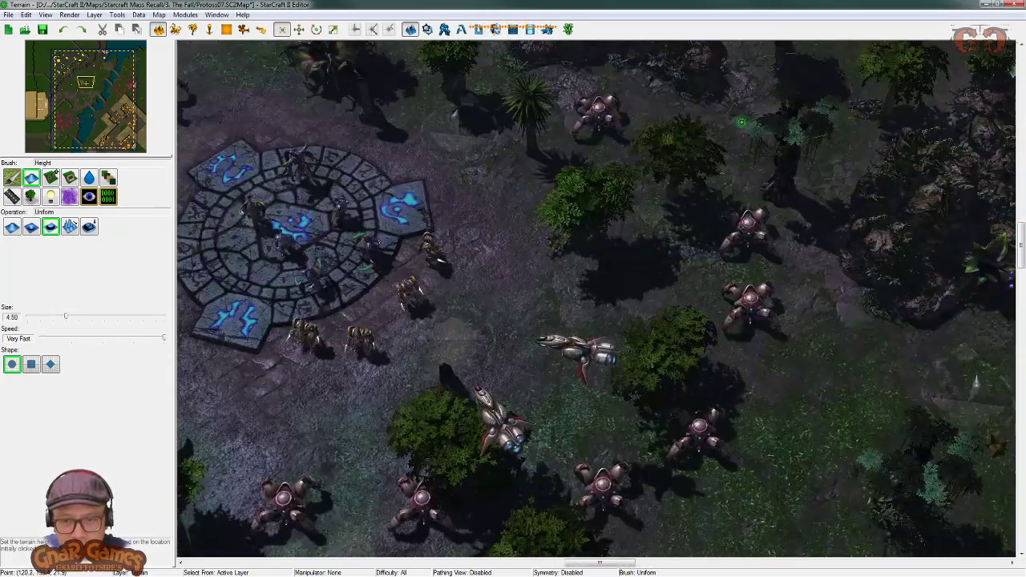
right_click_drag(188, 437, 505, 379)
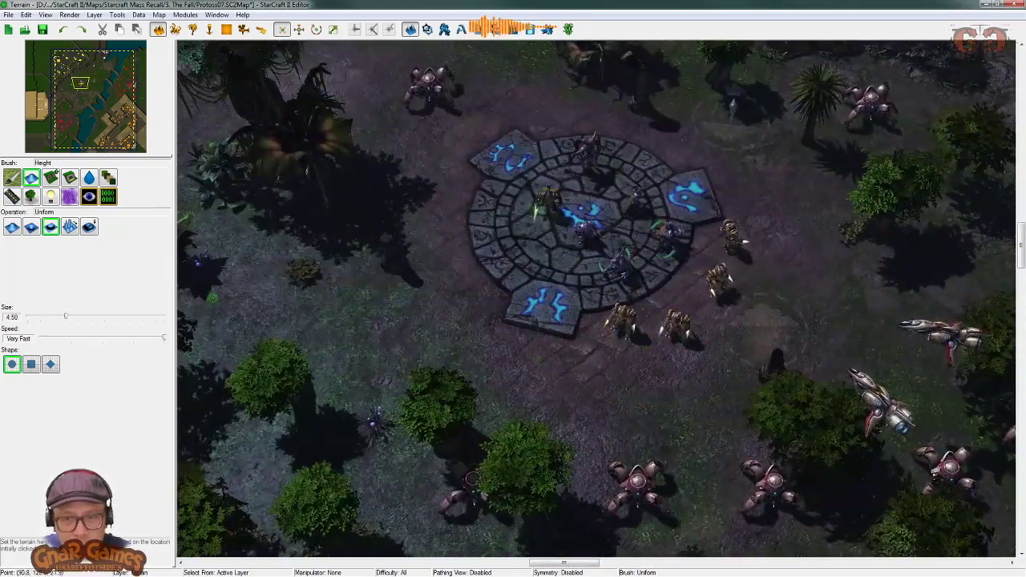
Step: Return to the lighting settings and try a pale yellow key diffuse color, RGB 237, 225, 156
key("alt+Tab")
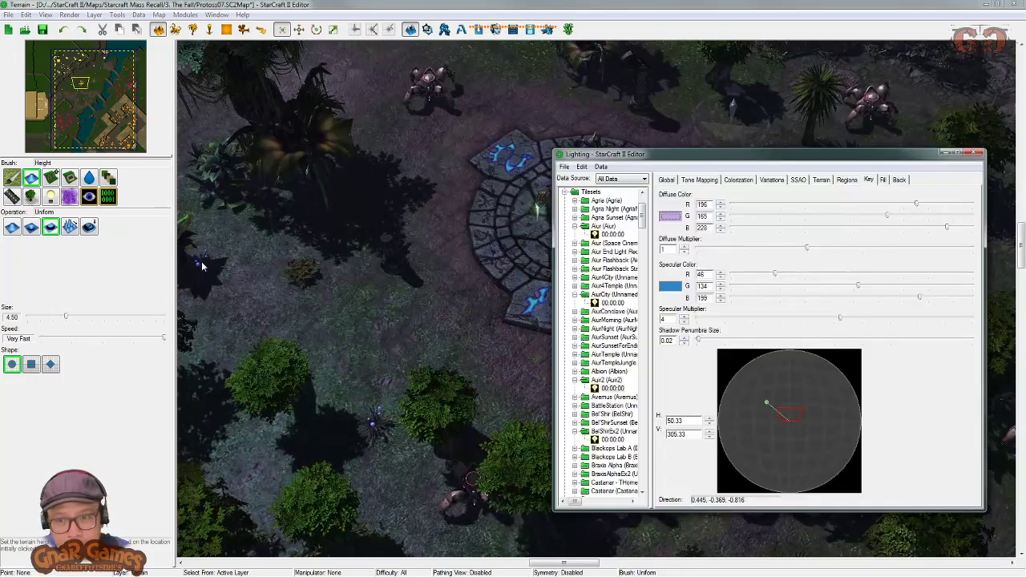
left_click(671, 217)
left_click(694, 218)
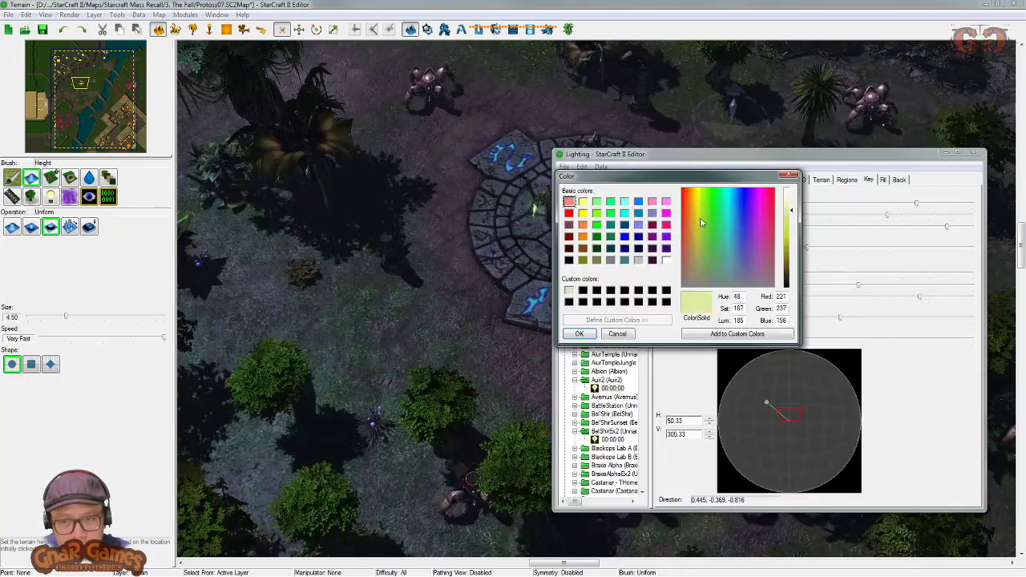
left_click(575, 333)
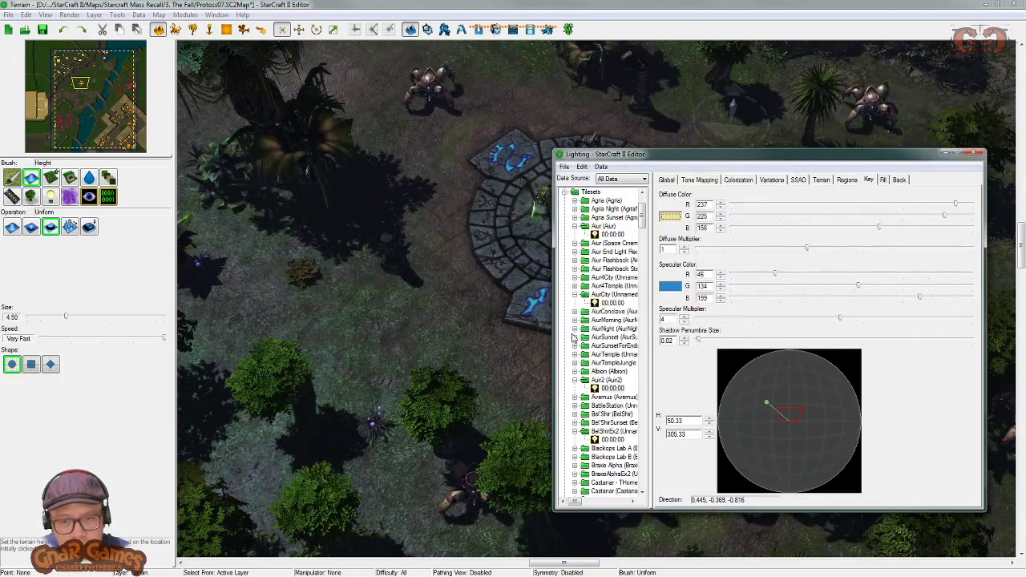
Step: Restore the key light's diffuse color to white by raising its luminance to the maximum
left_click(662, 219)
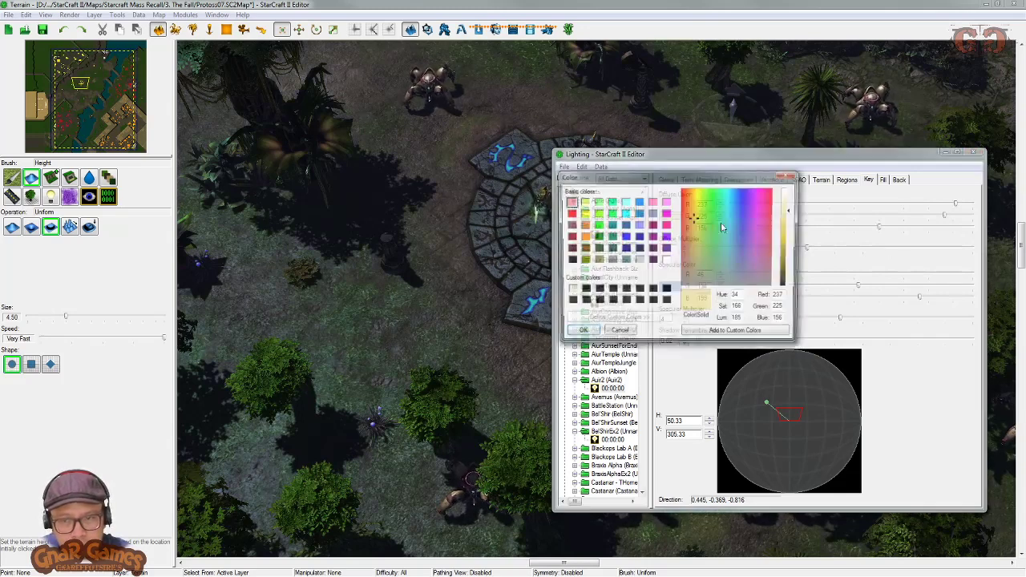
left_click(793, 192)
left_click(568, 334)
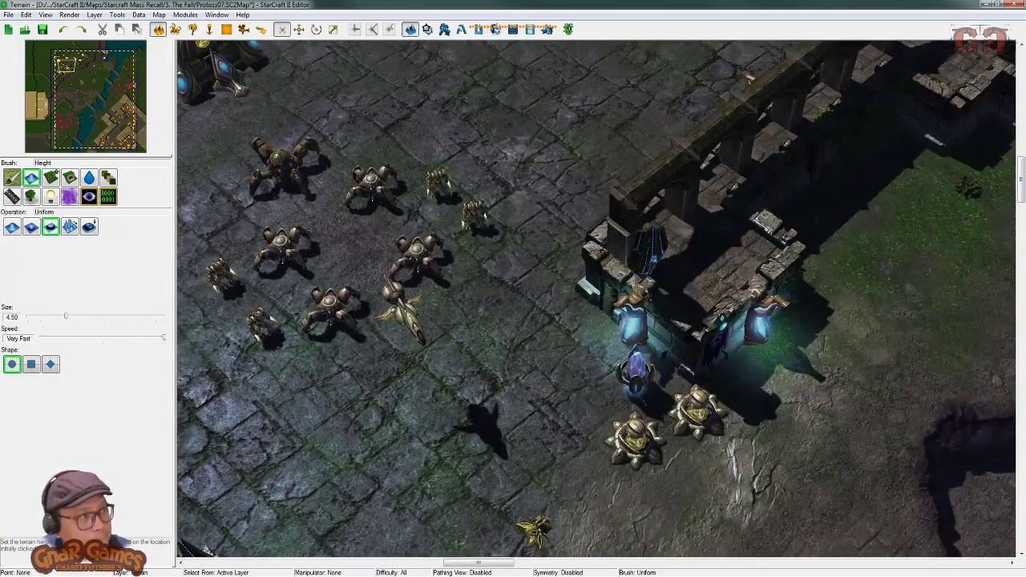
Step: Try lower bloom threshold values in the tone mapping settings, and set the threshold to 1
key("alt+Tab")
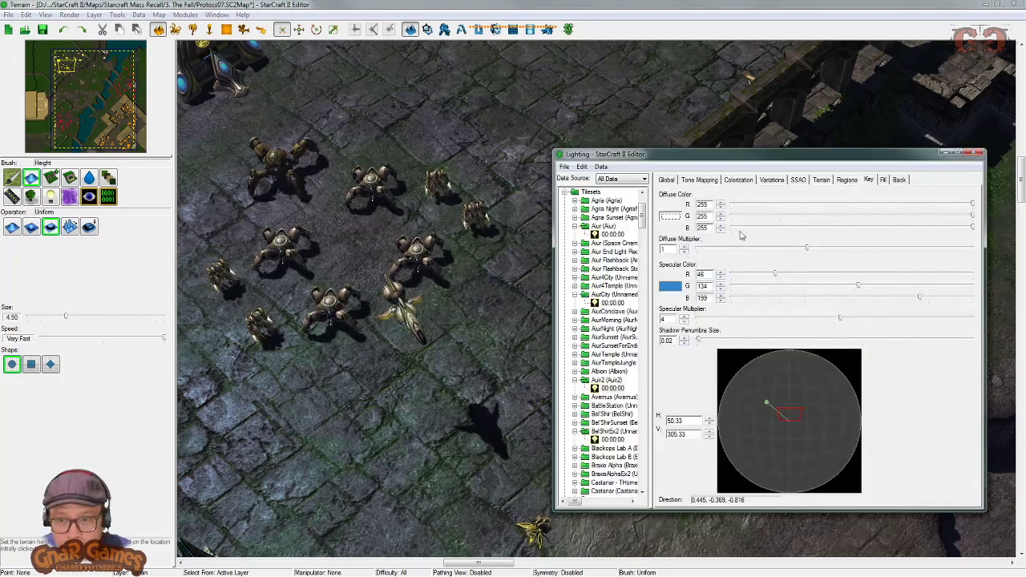
left_click(698, 179)
left_click_drag(705, 227, 700, 230)
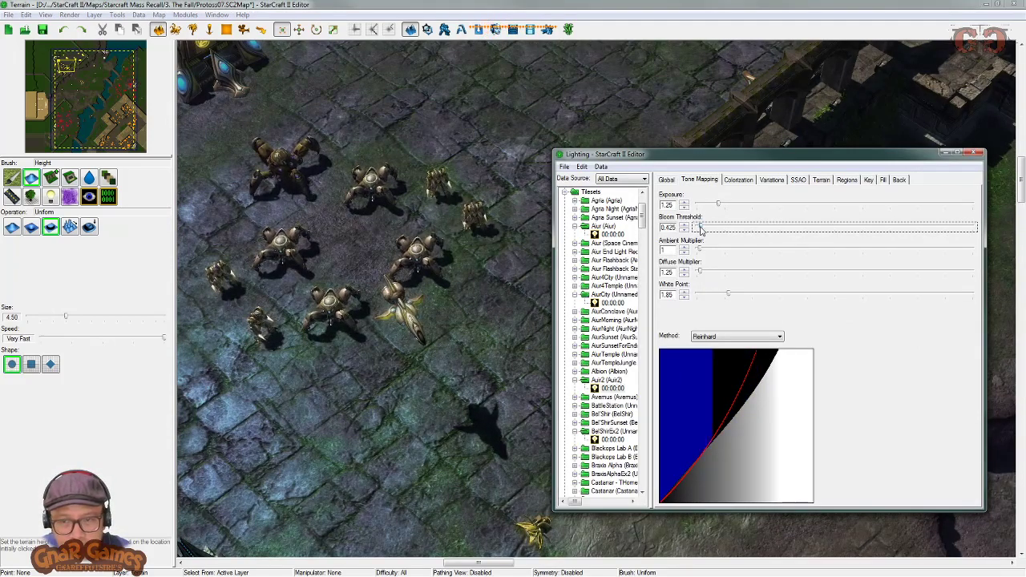
double_click(670, 229)
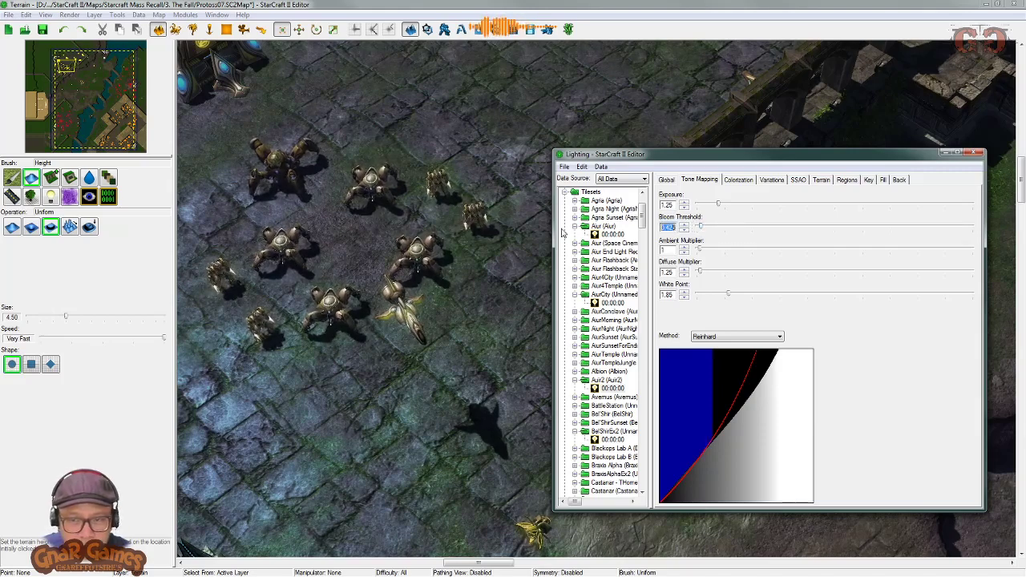
key("BackSpace")
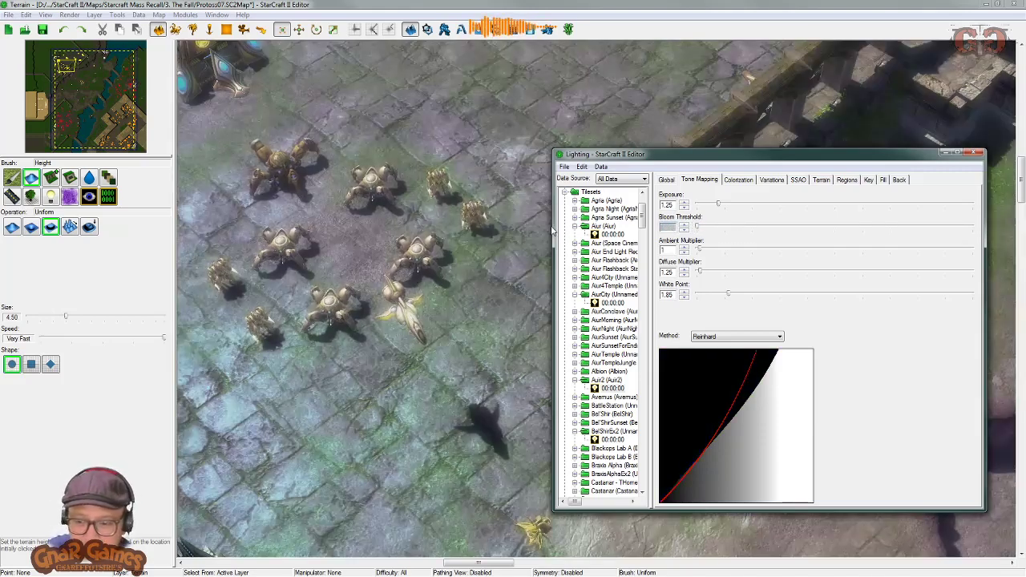
type("8")
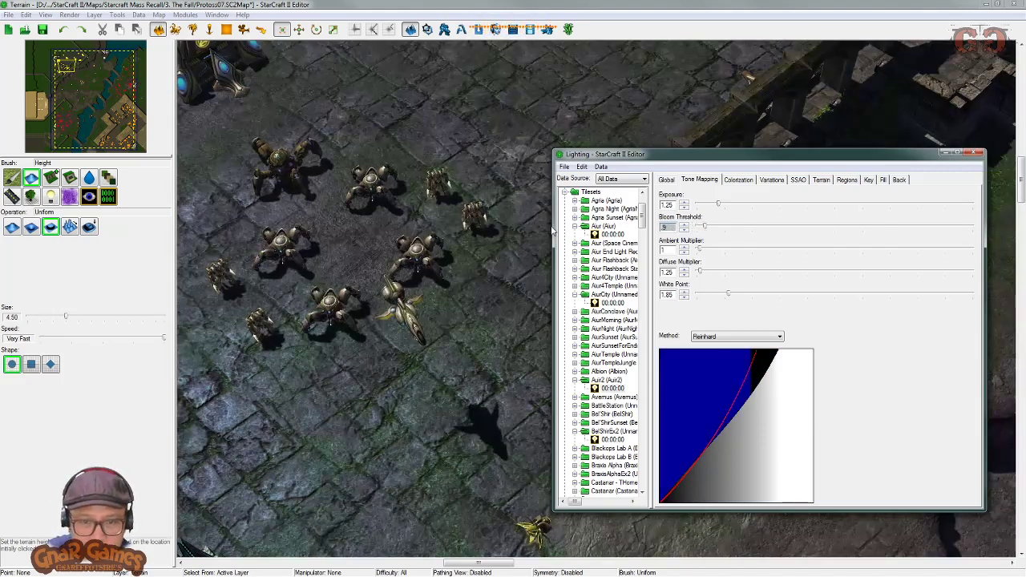
key("BackSpace")
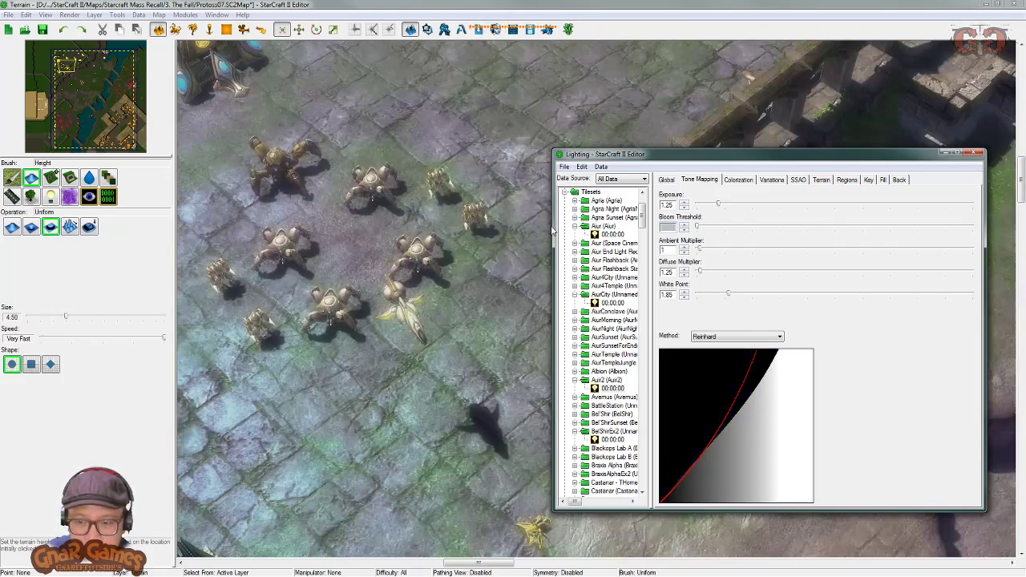
type("1")
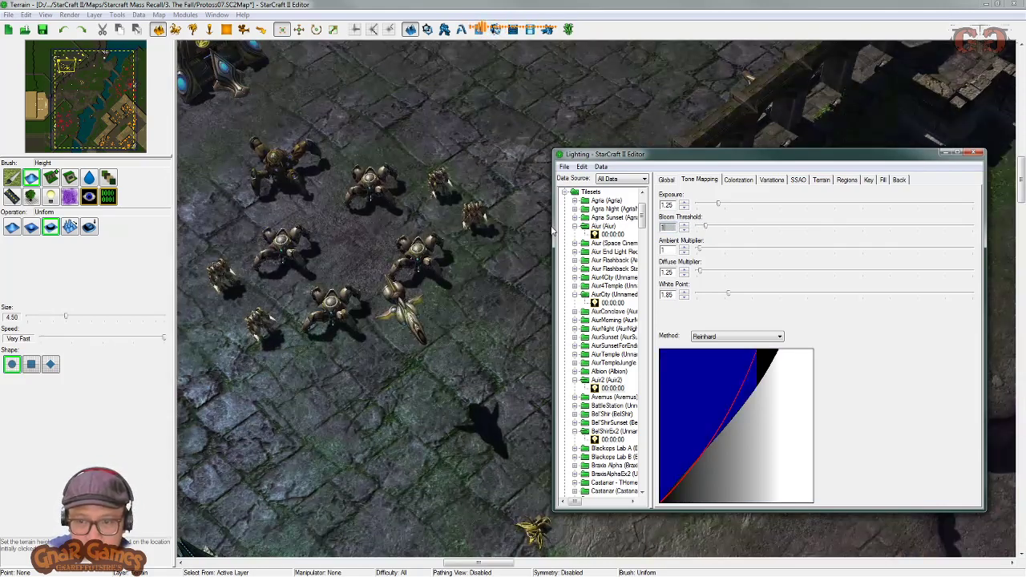
Step: Try shifting the colorization hue to 0.123, and set it back to 0
left_click(739, 180)
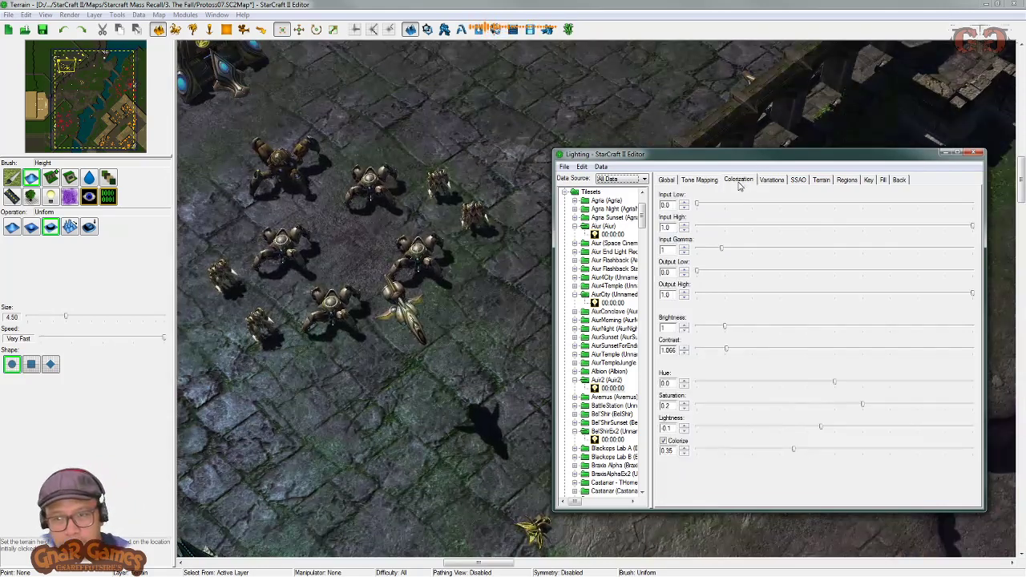
left_click(834, 384)
left_click_drag(899, 383, 848, 387)
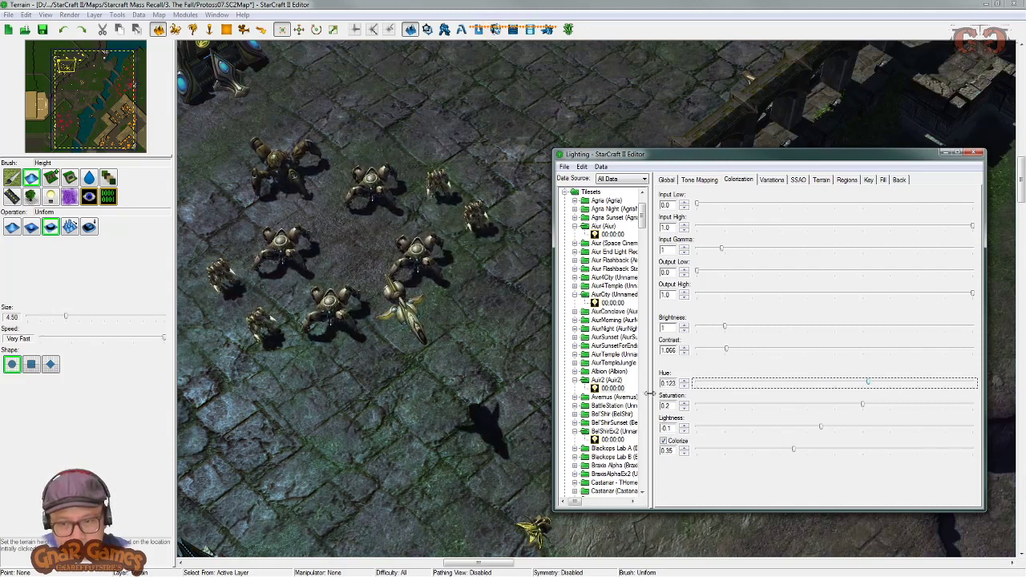
left_click_drag(674, 383, 609, 385)
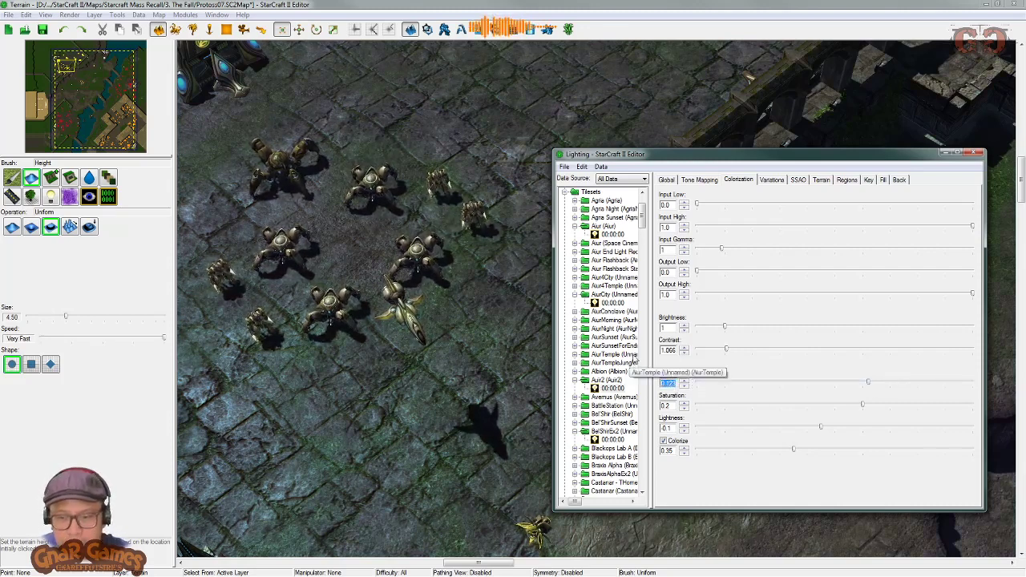
type("0")
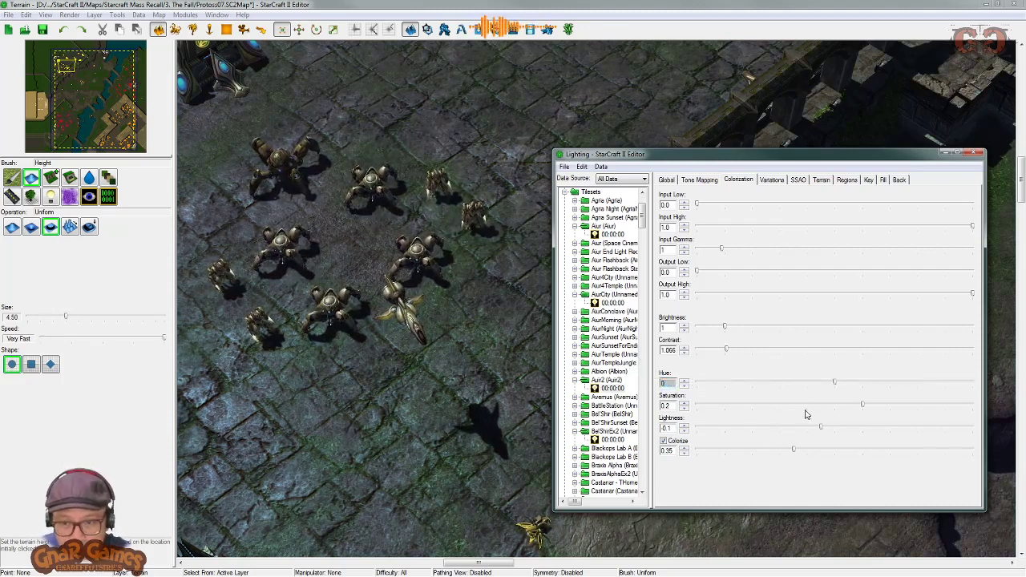
Step: Lower the colorization saturation to about -0.14
left_click_drag(858, 409, 886, 409)
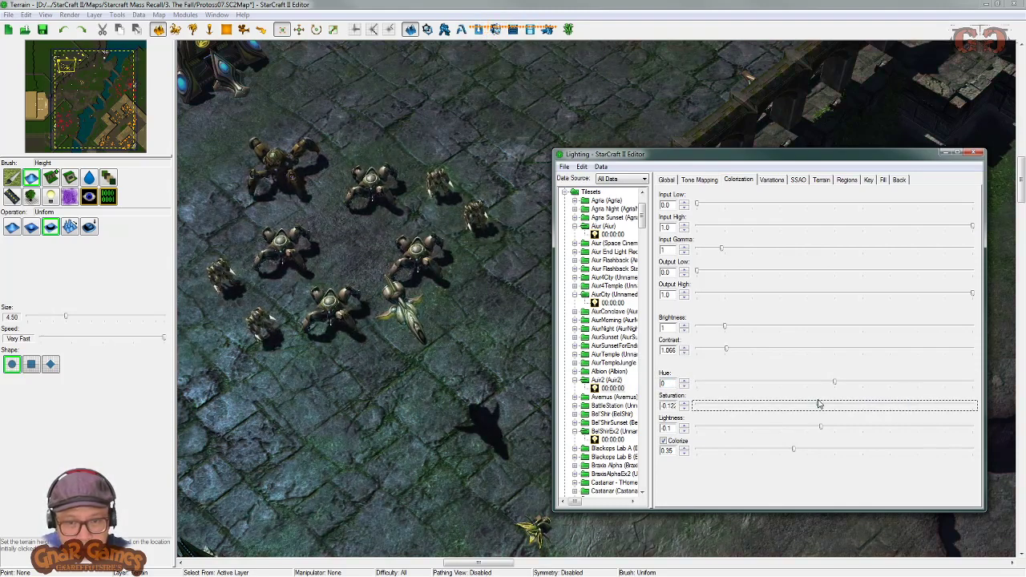
mouse_move(819, 404)
left_mouse_down()
mouse_move(838, 405)
mouse_move(763, 404)
mouse_move(910, 408)
mouse_move(816, 416)
left_mouse_up()
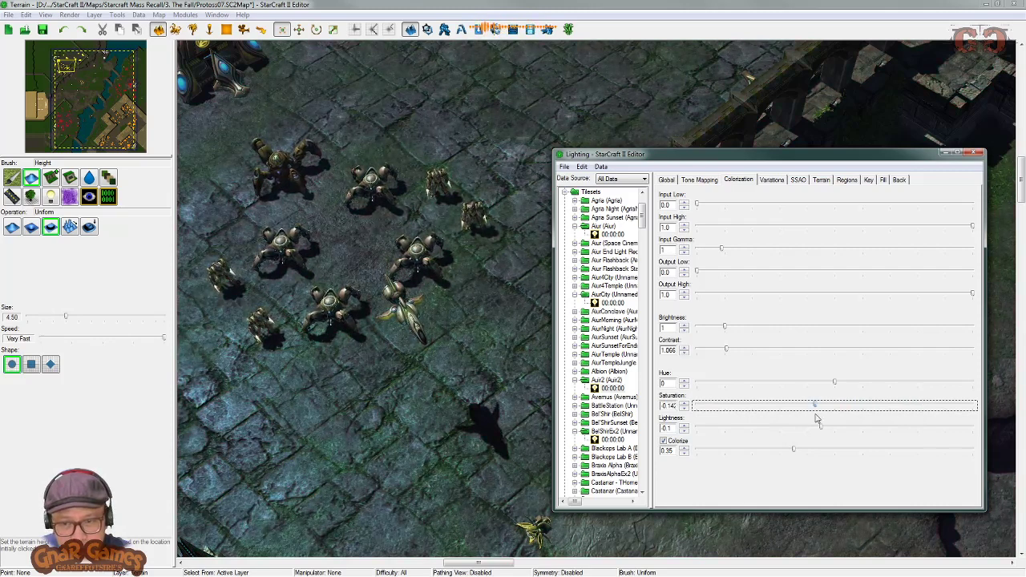
Step: Try a colorization saturation of 0.1 and a hue of 0.2, and set both values to 0
double_click(666, 406)
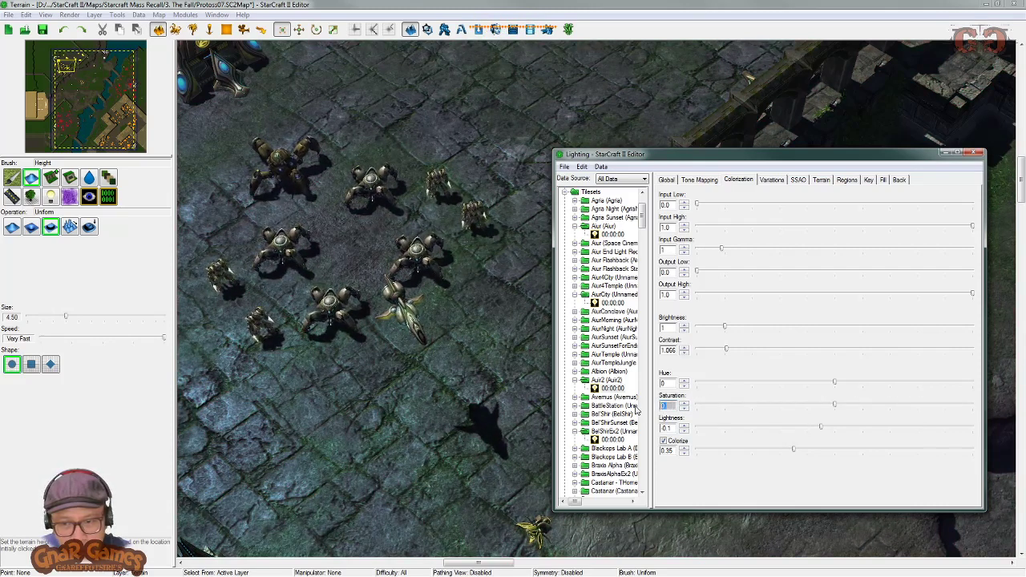
type(".1")
key("Return")
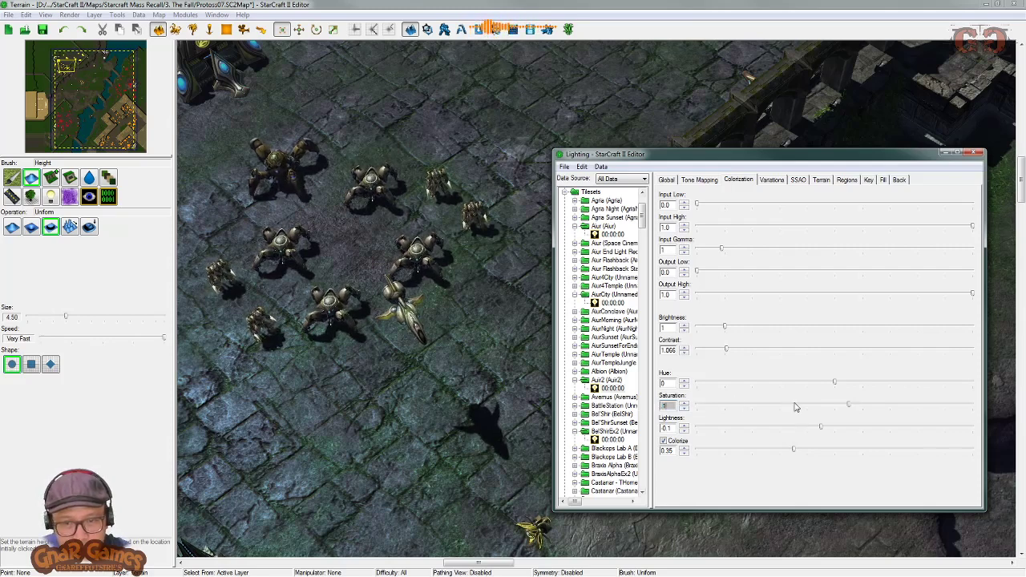
mouse_move(836, 407)
left_mouse_down()
mouse_move(820, 407)
mouse_move(833, 409)
left_mouse_up()
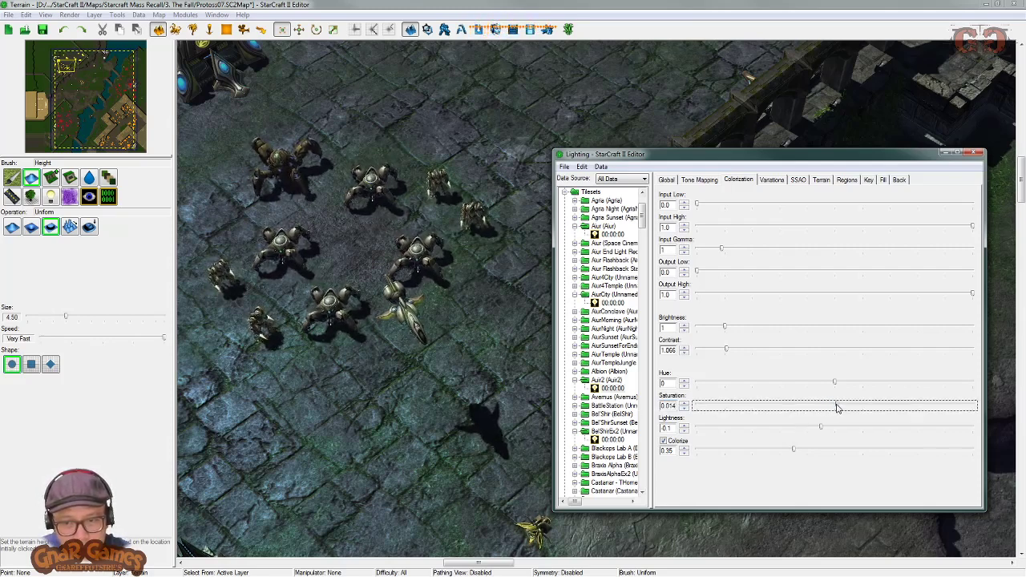
double_click(664, 406)
type("0")
double_click(667, 383)
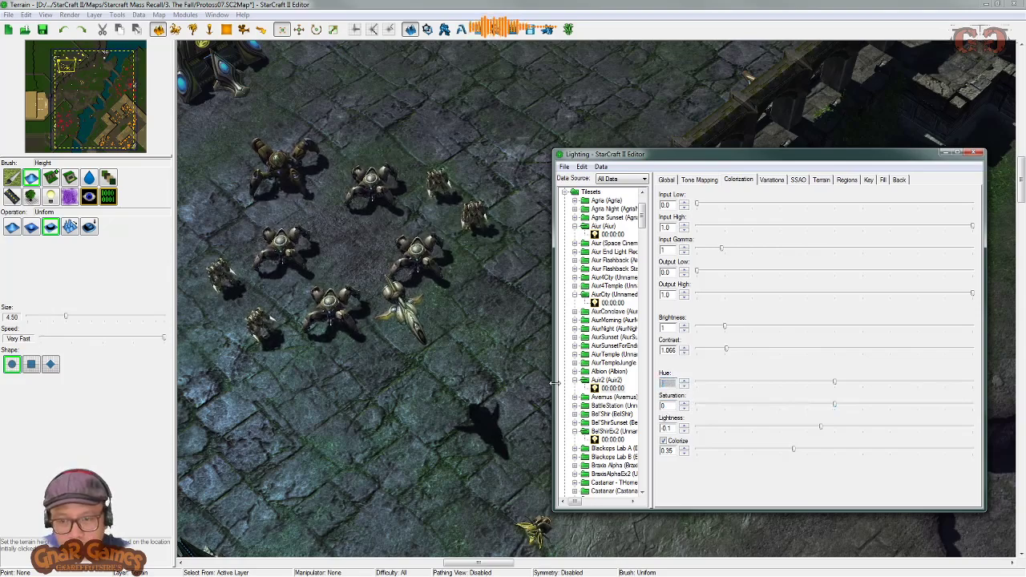
type(".2")
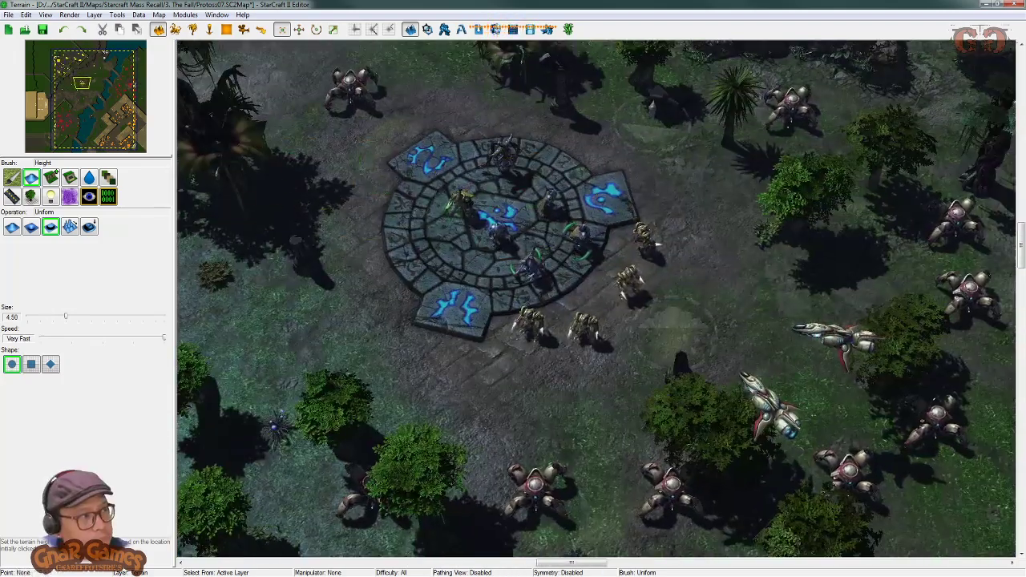
Step: Try raising the colorization input low to 0.1 while viewing the forest area with the round stone platform
key("alt+Tab")
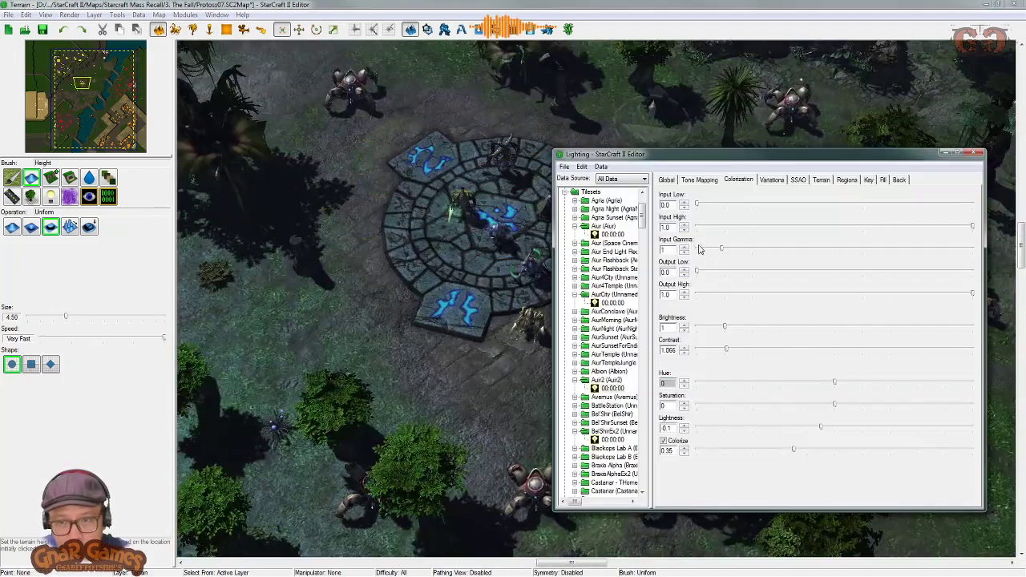
left_click(672, 204)
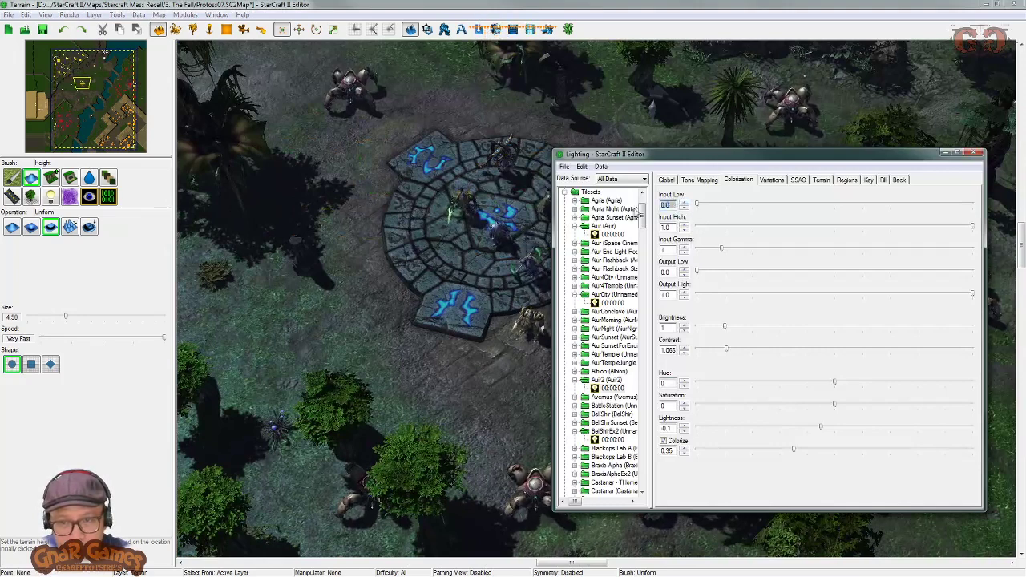
left_click(683, 203)
left_click(684, 203)
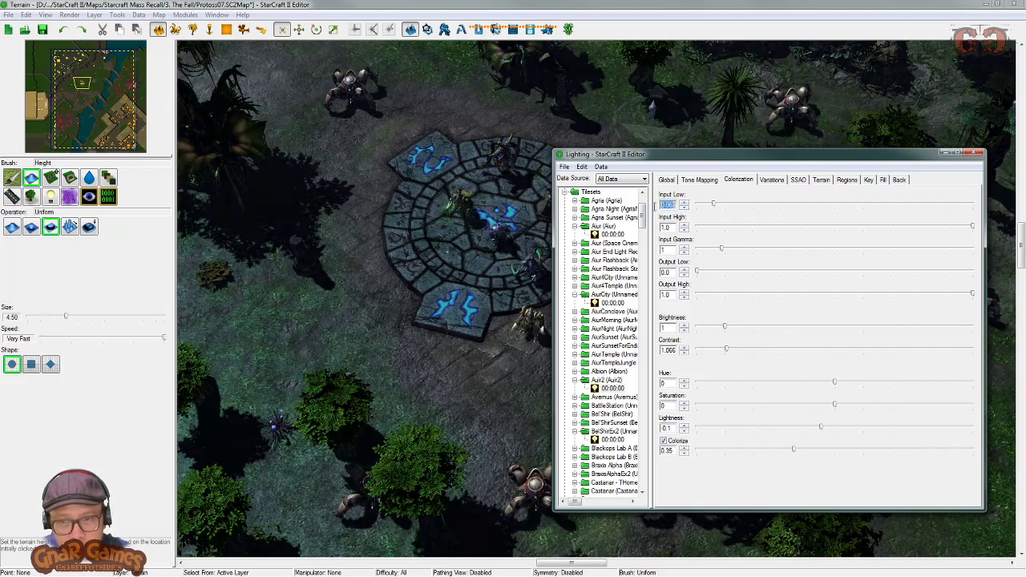
type(".1")
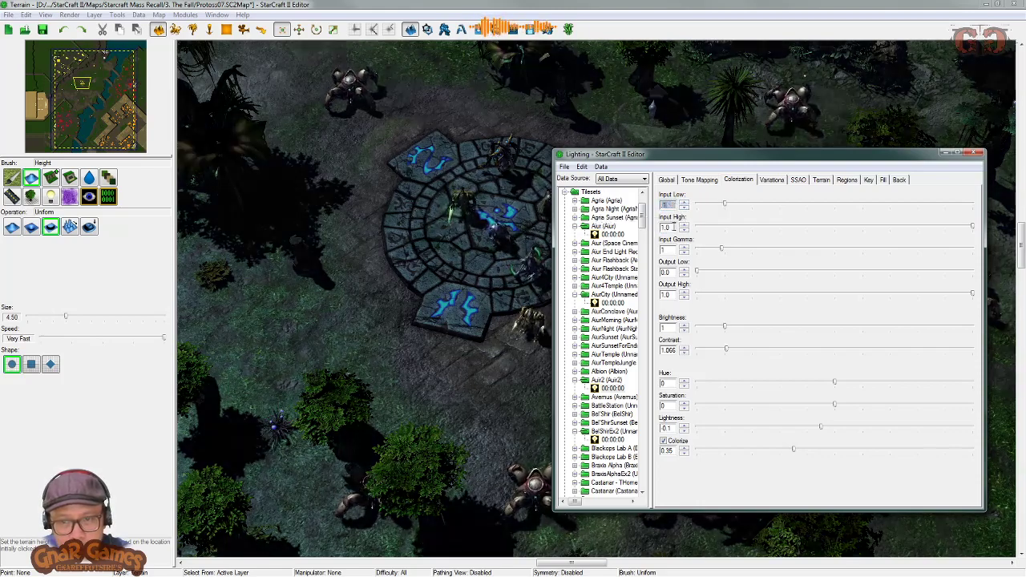
Step: Set the colorization input high to 0.95 and the input low to 0.05
left_click(672, 227)
type(".9")
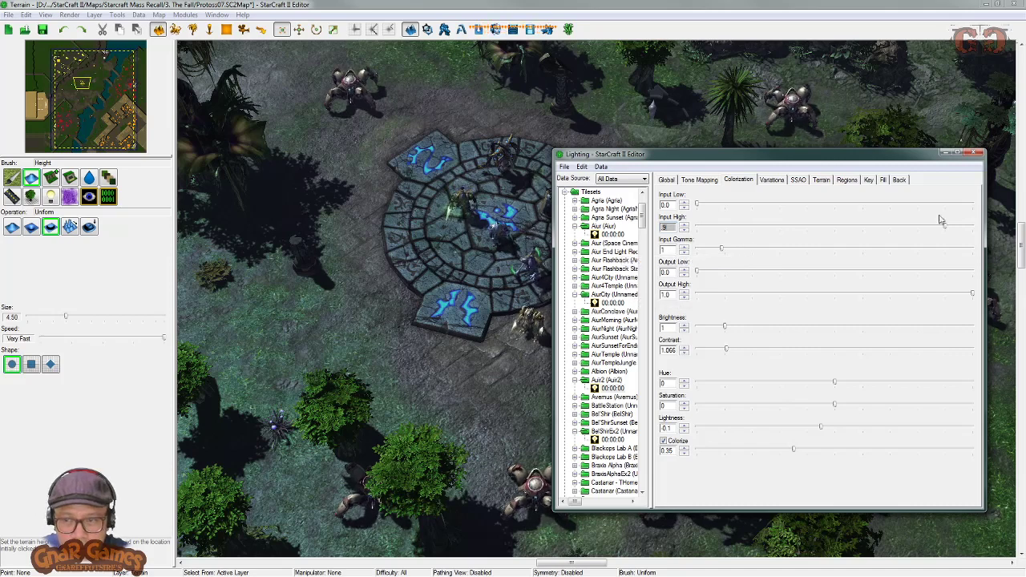
left_click_drag(946, 228, 992, 239)
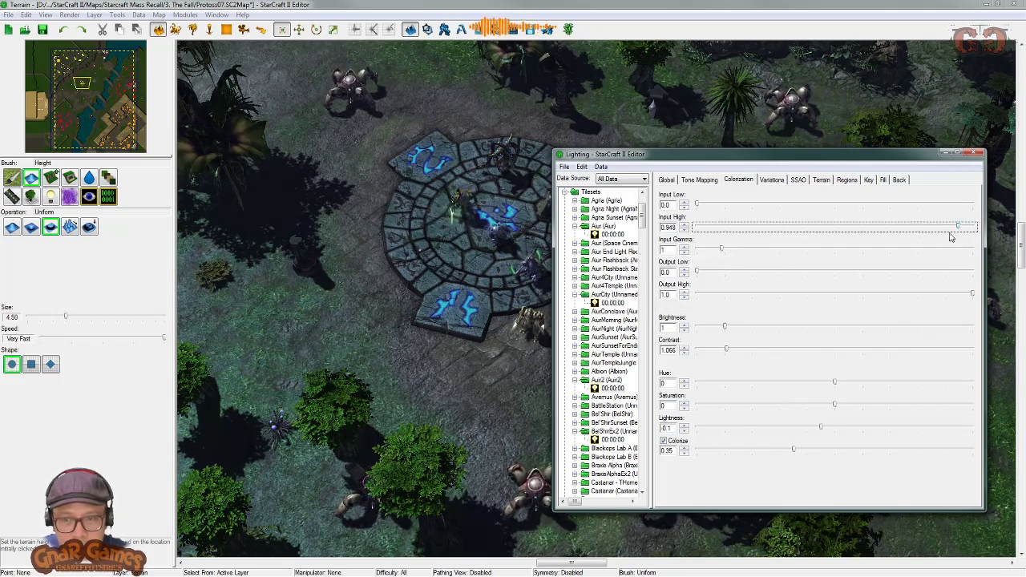
left_click_drag(669, 229, 695, 232)
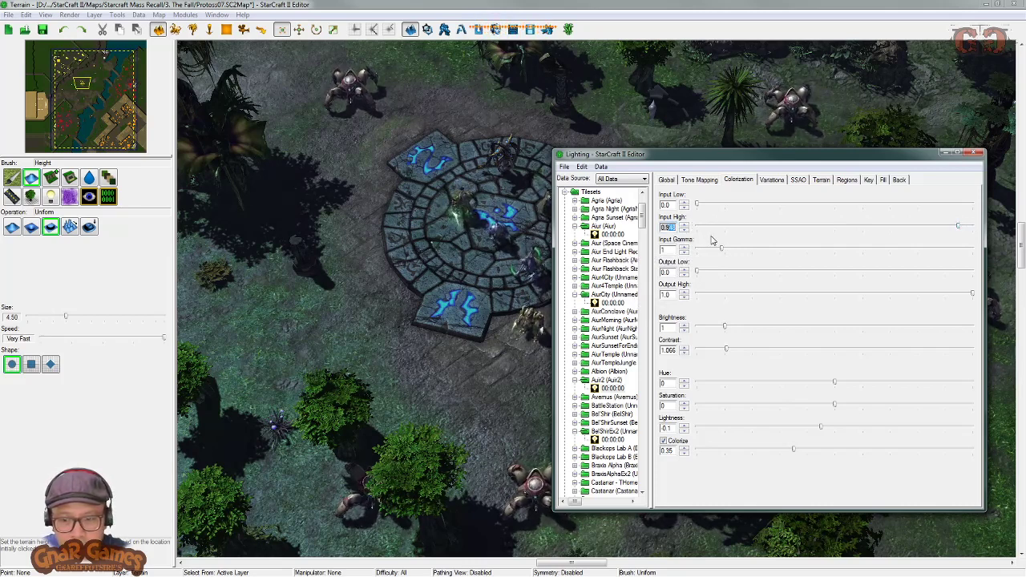
double_click(668, 204)
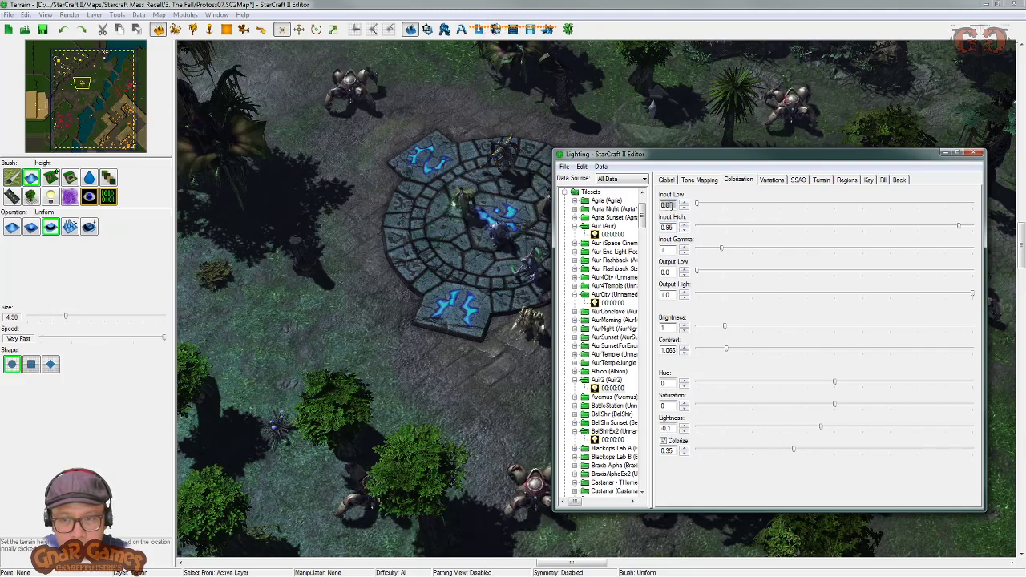
left_click(683, 203)
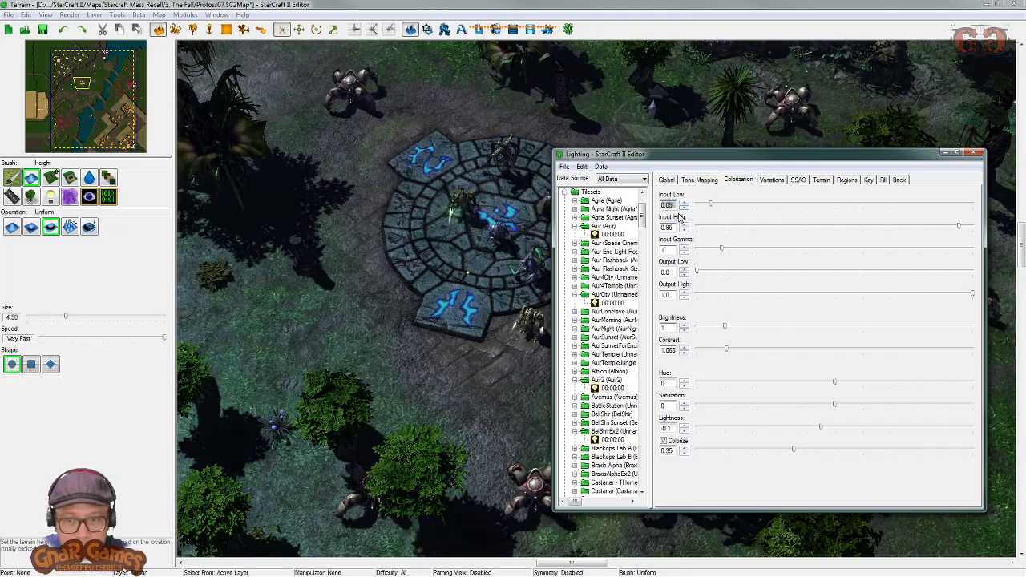
Step: Examine how the adjusted input levels look on the units, buildings, paving and ruins around the Protoss base
left_click_drag(736, 156, 885, 179)
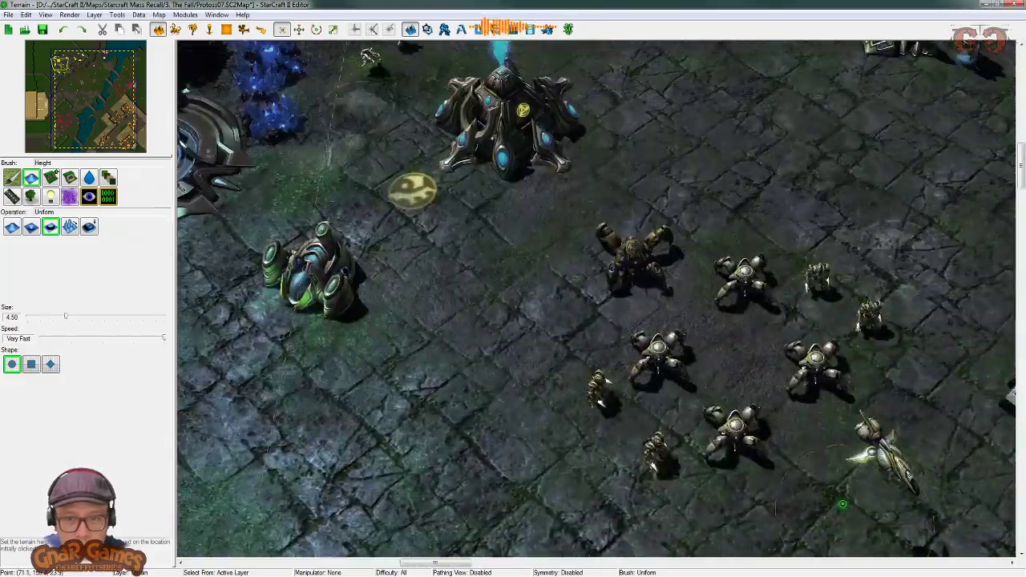
right_click_drag(843, 504, 873, 534)
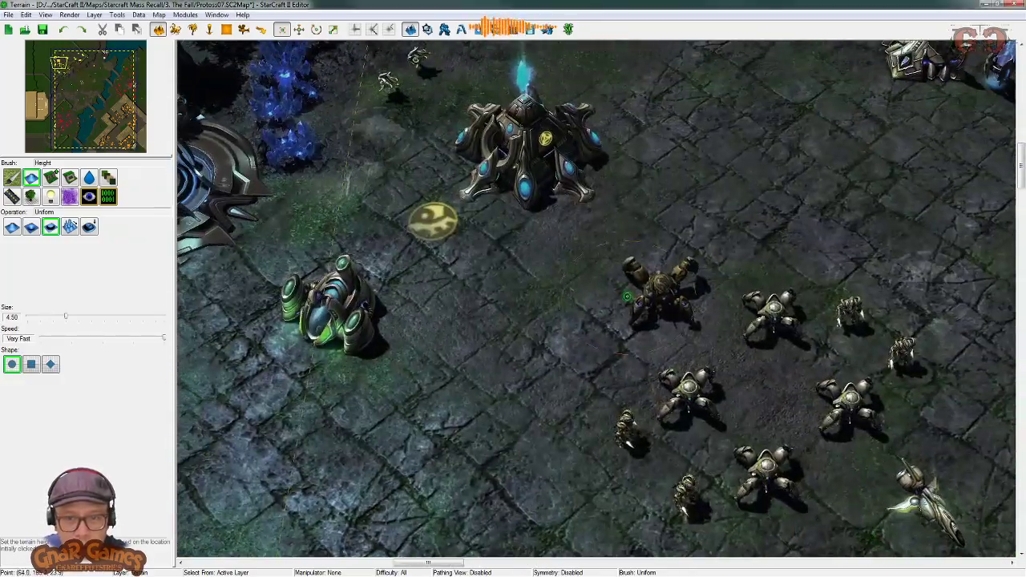
right_click_drag(626, 240, 379, 333)
right_click_drag(763, 202, 746, 399)
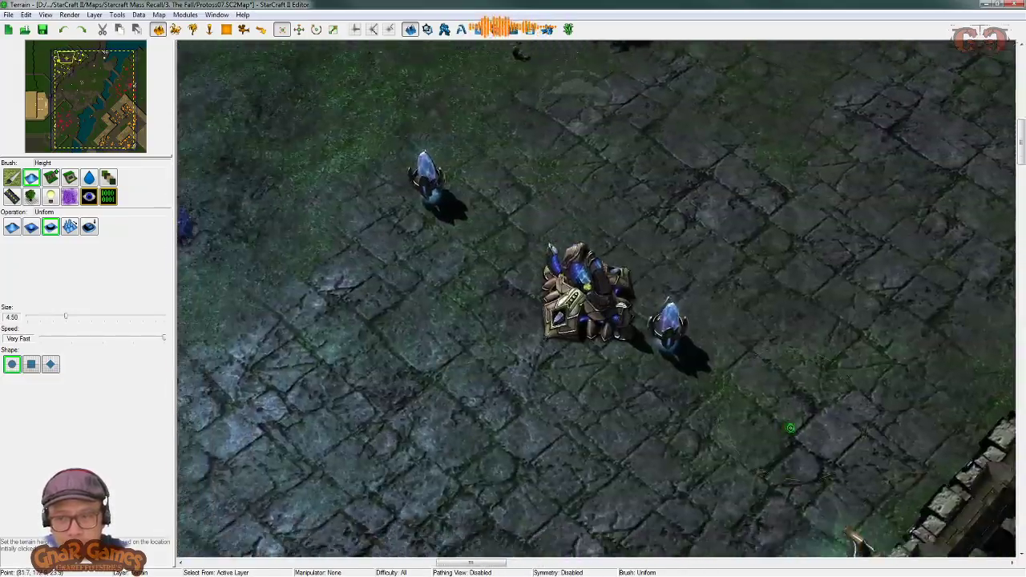
right_click_drag(739, 440, 802, 426)
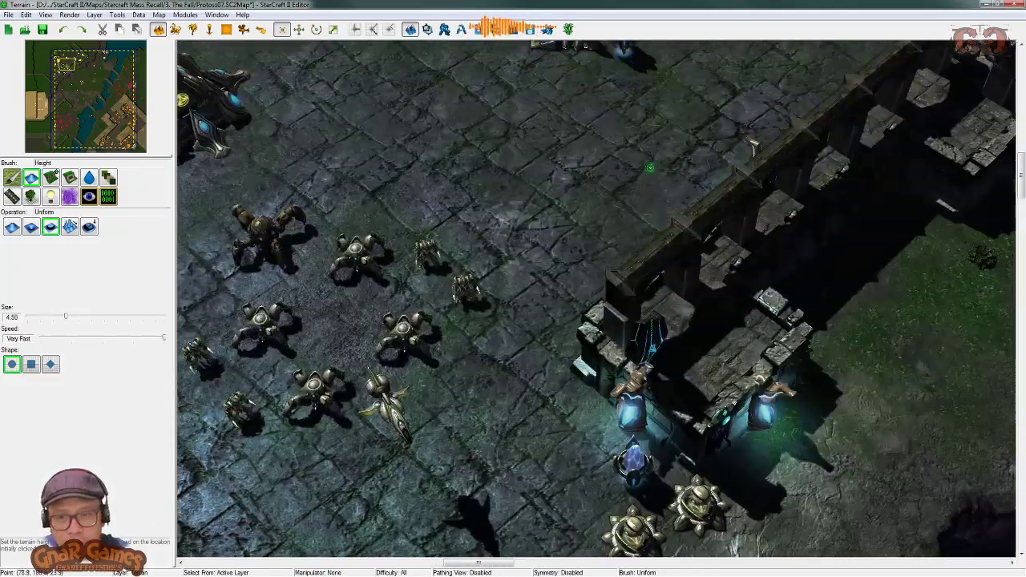
mouse_move(633, 407)
right_mouse_down()
mouse_move(658, 287)
mouse_move(703, 209)
right_mouse_up()
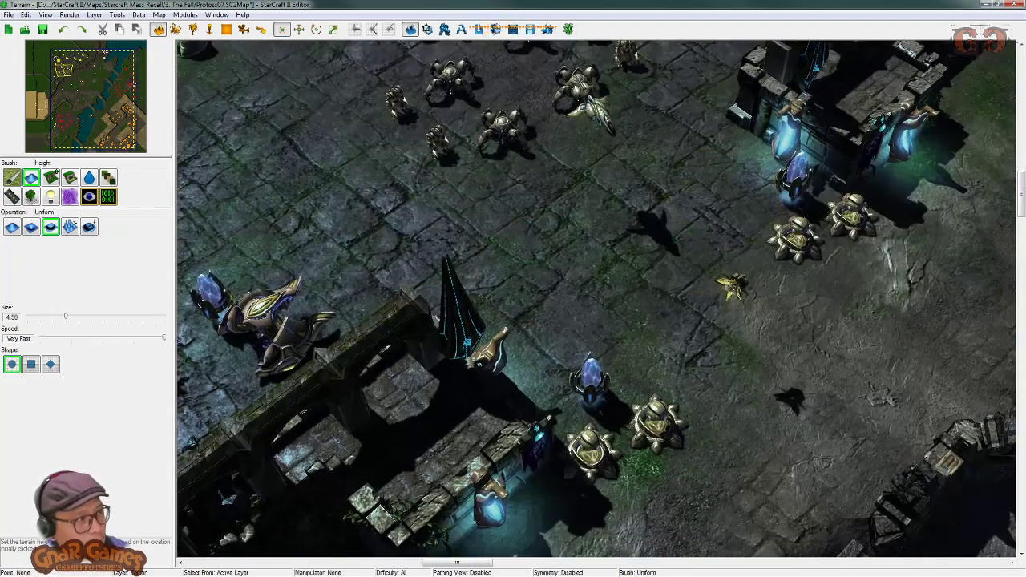
Step: Try lowering the colorization output high to about 0.65, and restore it to 1.0 with the output low at 0.0
key("alt+Tab")
left_click_drag(905, 175, 687, 170)
left_click_drag(628, 290, 577, 297)
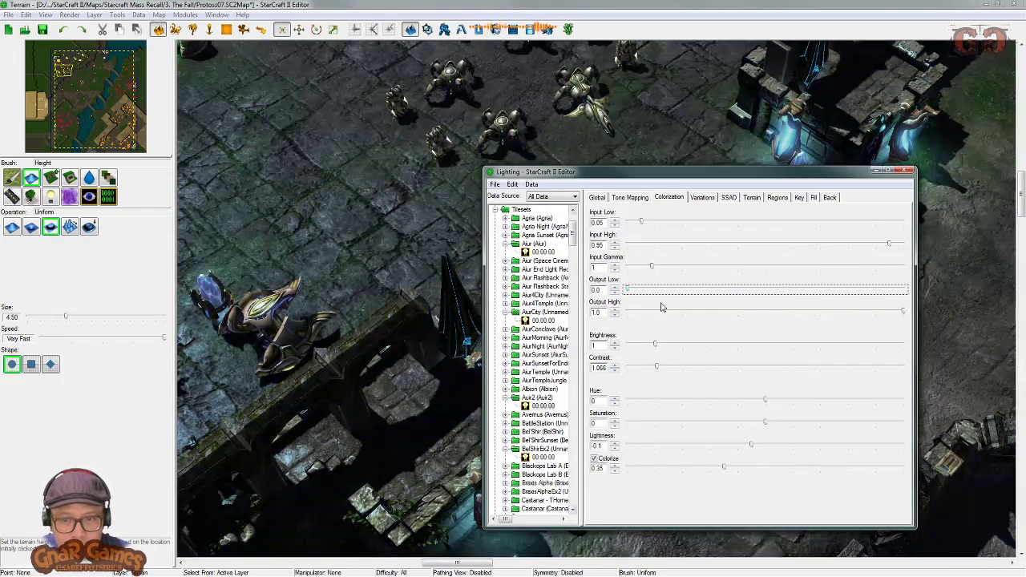
left_click_drag(903, 312, 784, 313)
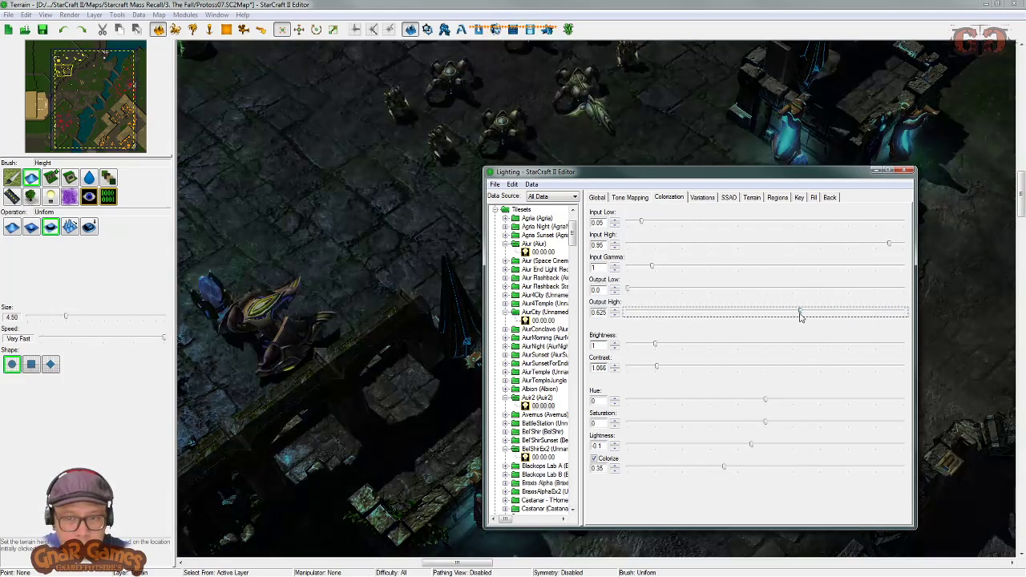
left_click_drag(628, 289, 558, 287)
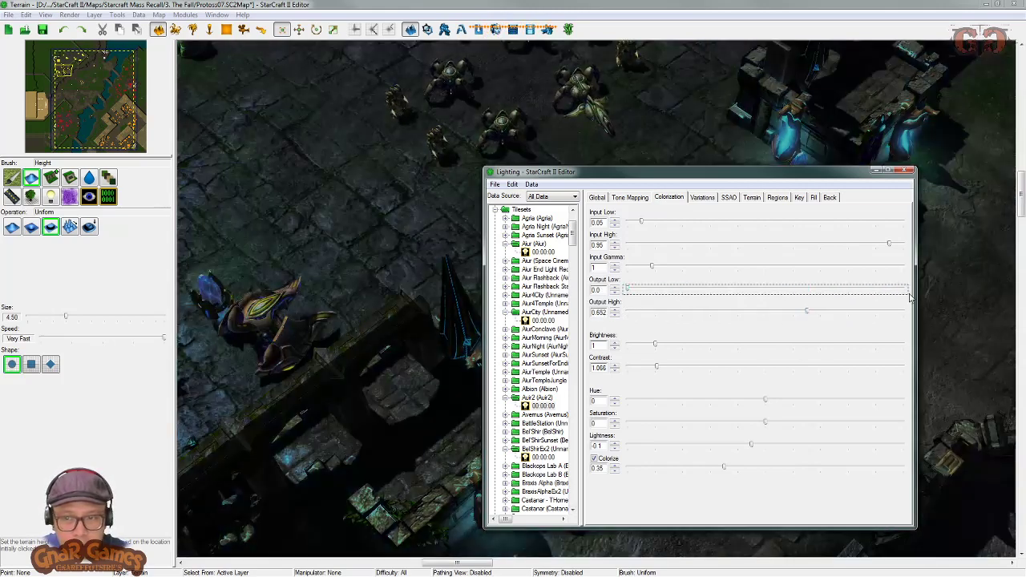
left_click_drag(812, 311, 918, 318)
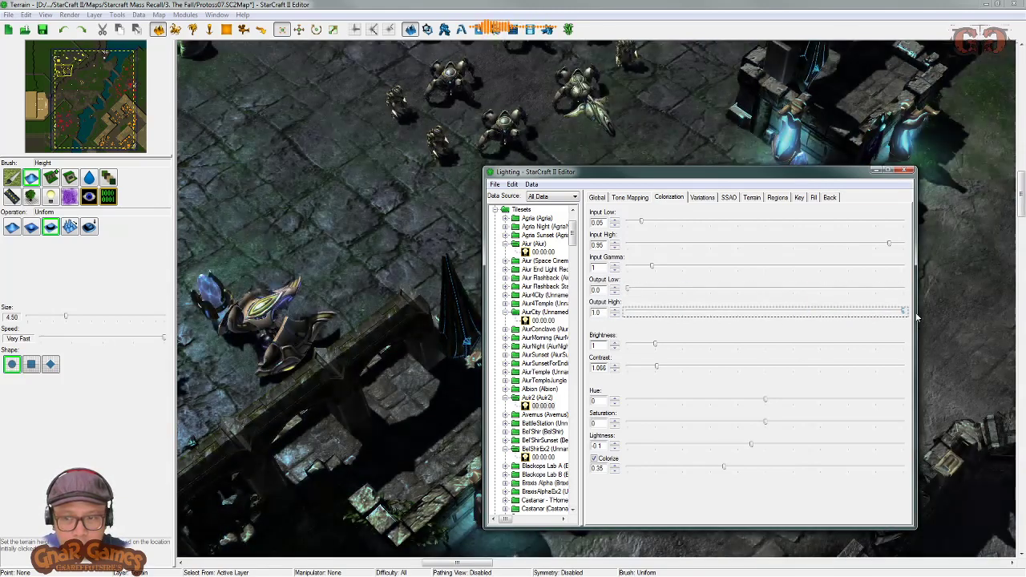
Step: Try raising the colorization brightness and contrast to 1.1, and check the result across the Protoss base terrain
left_click(663, 346)
left_click_drag(662, 346, 590, 346)
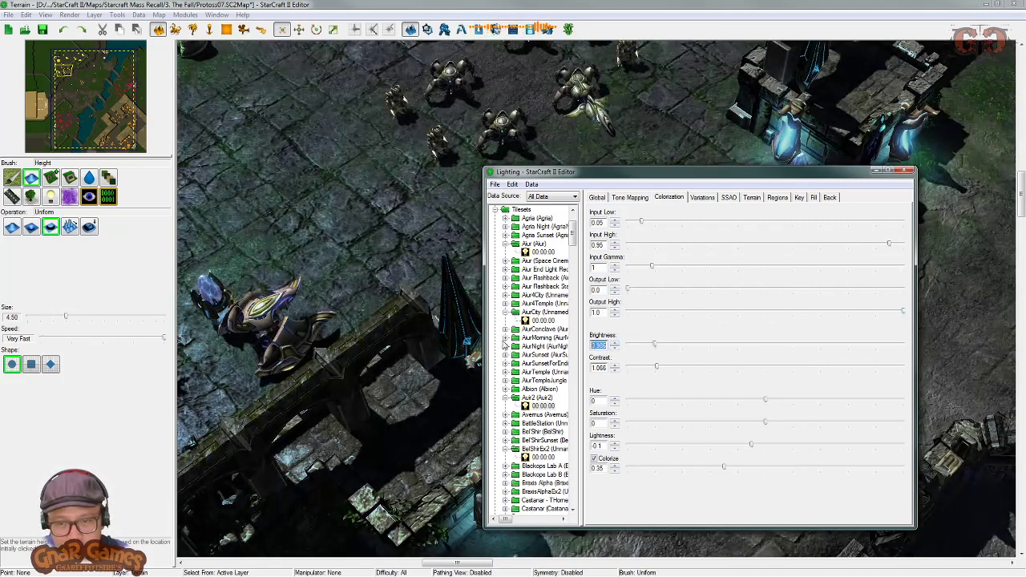
type("1.1")
key("Return")
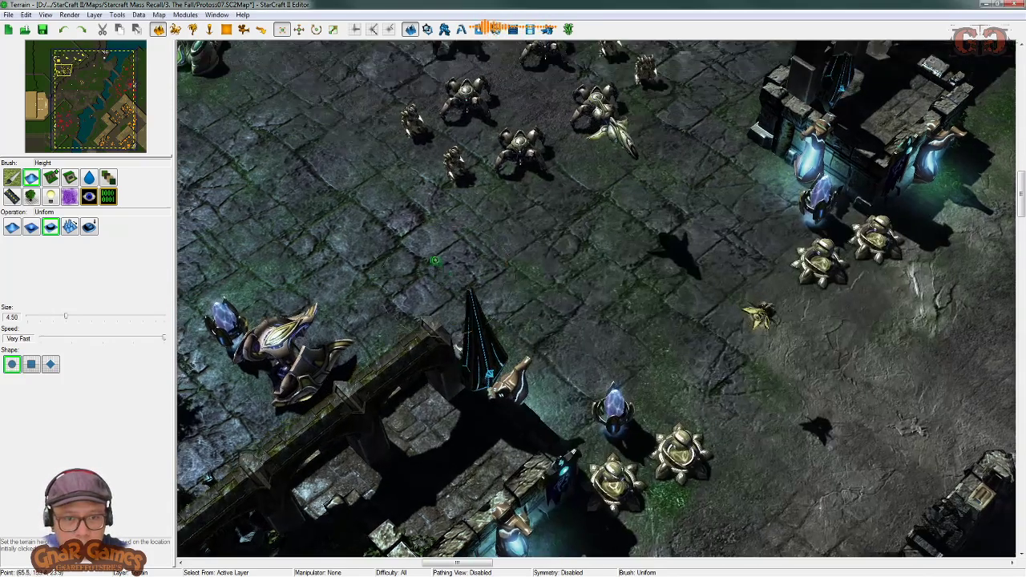
right_click_drag(436, 260, 501, 401)
right_click_drag(608, 341, 614, 359)
right_click_drag(568, 187, 686, 393)
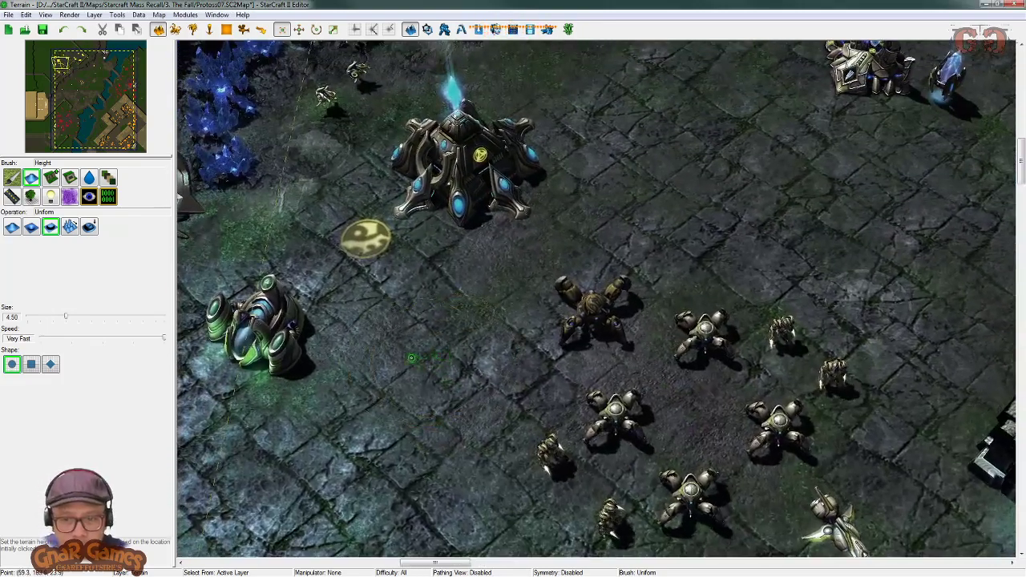
right_click_drag(915, 340, 630, 332)
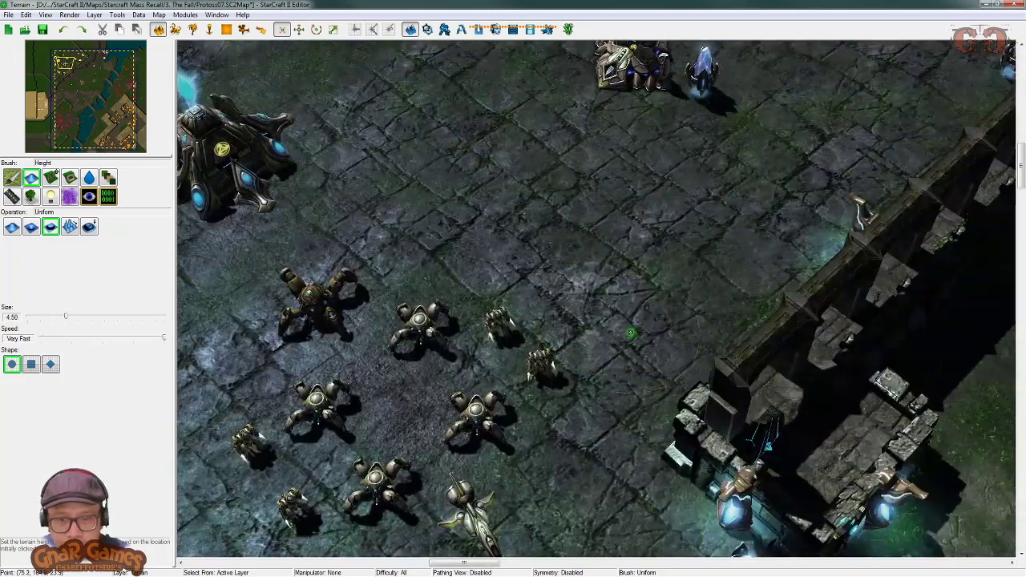
Step: Set the colorization brightness back to 1 and the contrast back to 1.066
key("alt+Tab")
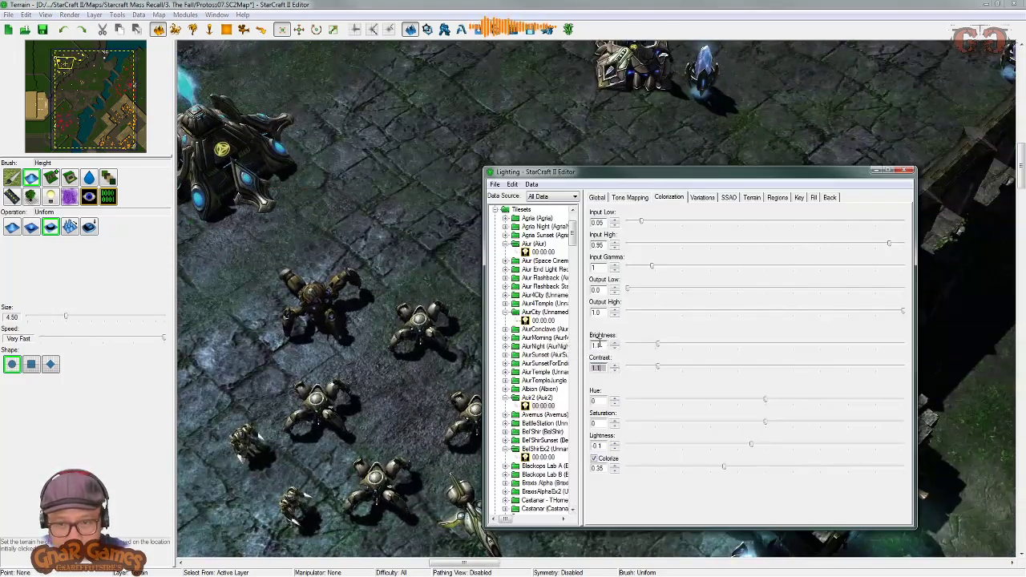
type("0")
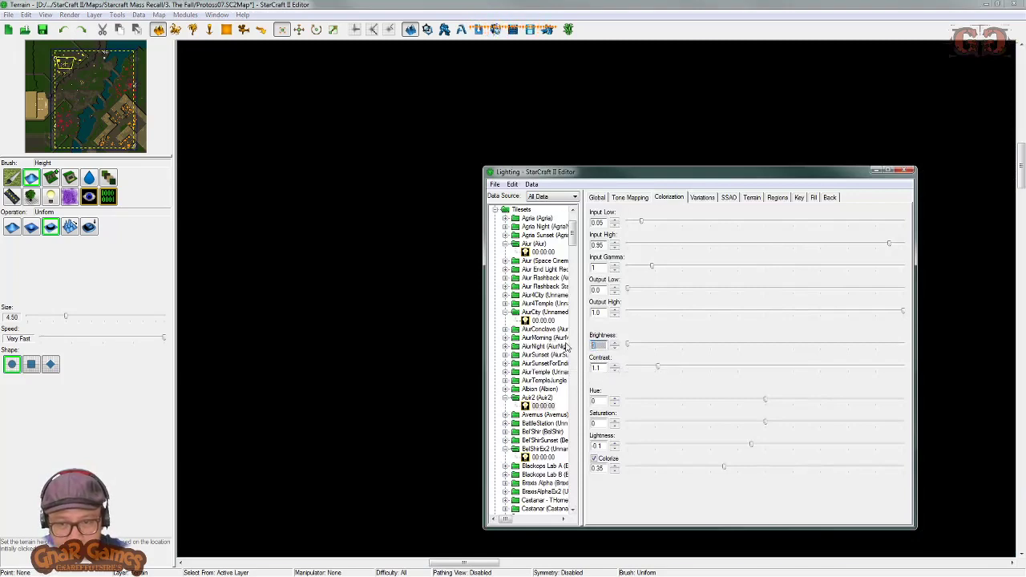
type("11")
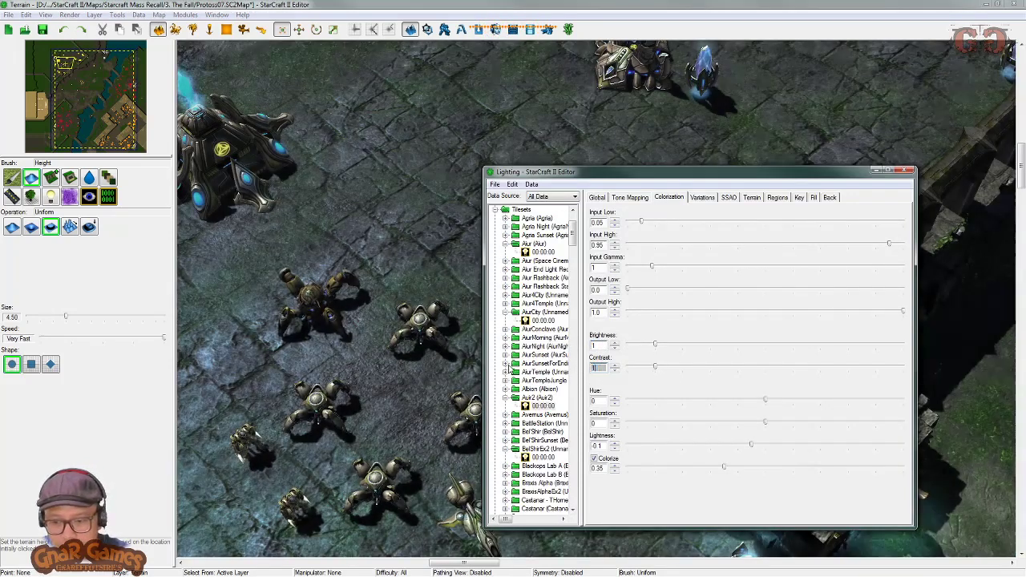
type(".06+")
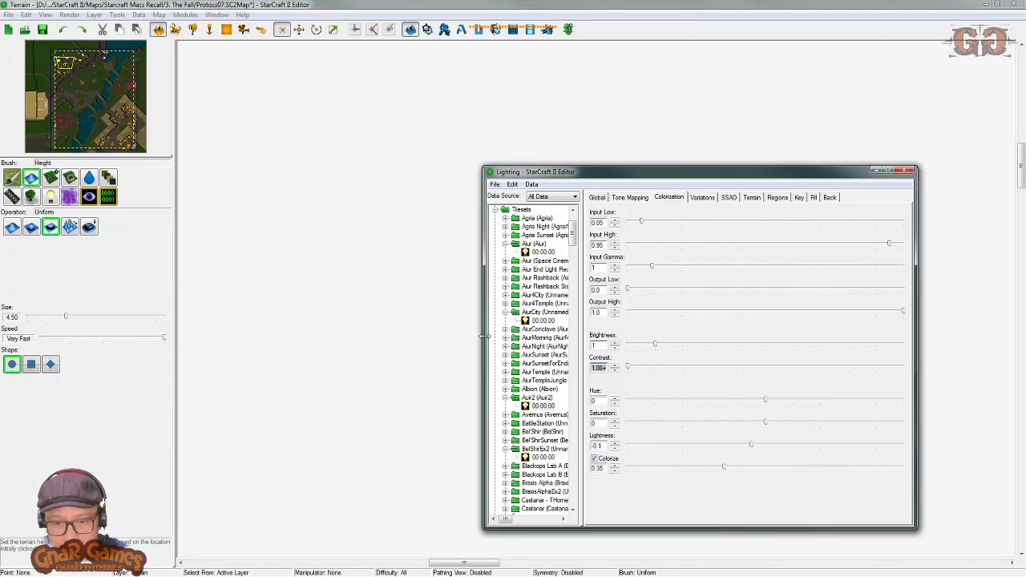
key("BackSpace")
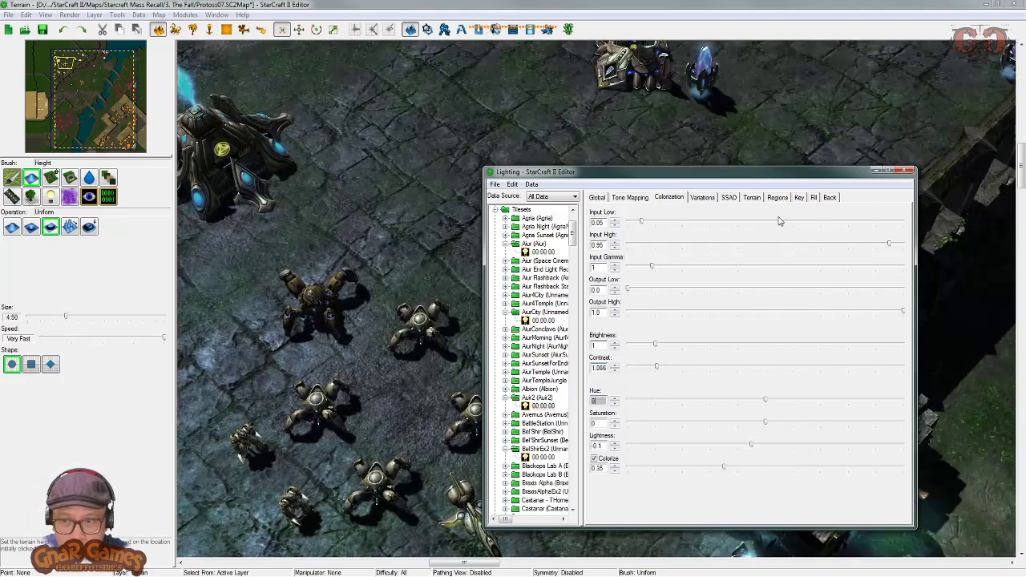
Step: Raise the fill light's diffuse multiplier to about 3.76 and aim the light at about 179.17 horizontal and 44.0 vertical
left_click(799, 198)
left_click(813, 198)
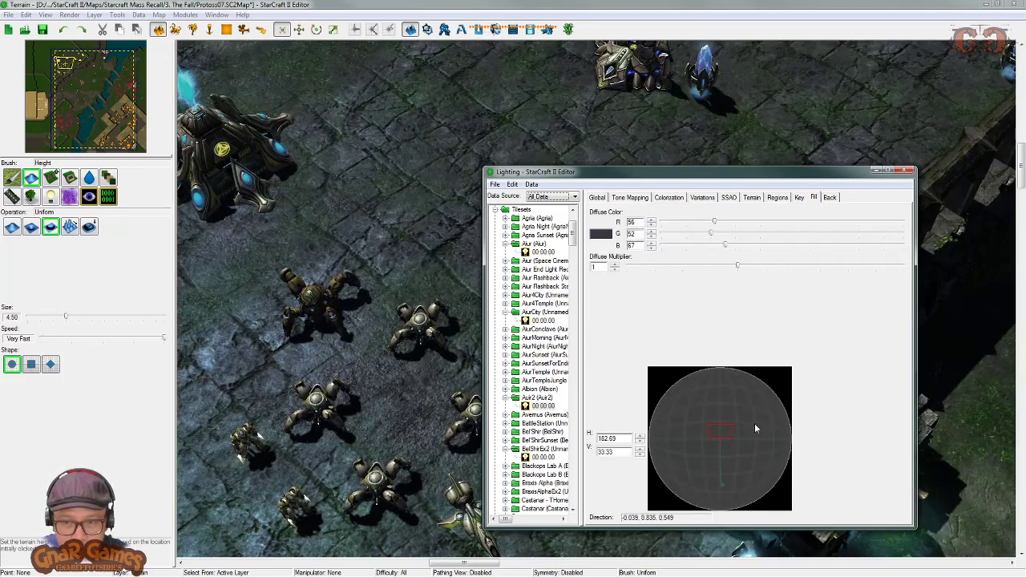
left_click_drag(737, 266, 769, 270)
mouse_move(712, 481)
left_mouse_down()
mouse_move(714, 456)
mouse_move(721, 476)
mouse_move(720, 460)
mouse_move(735, 476)
mouse_move(762, 465)
mouse_move(703, 460)
mouse_move(740, 457)
mouse_move(717, 461)
mouse_move(729, 375)
mouse_move(721, 479)
left_mouse_up()
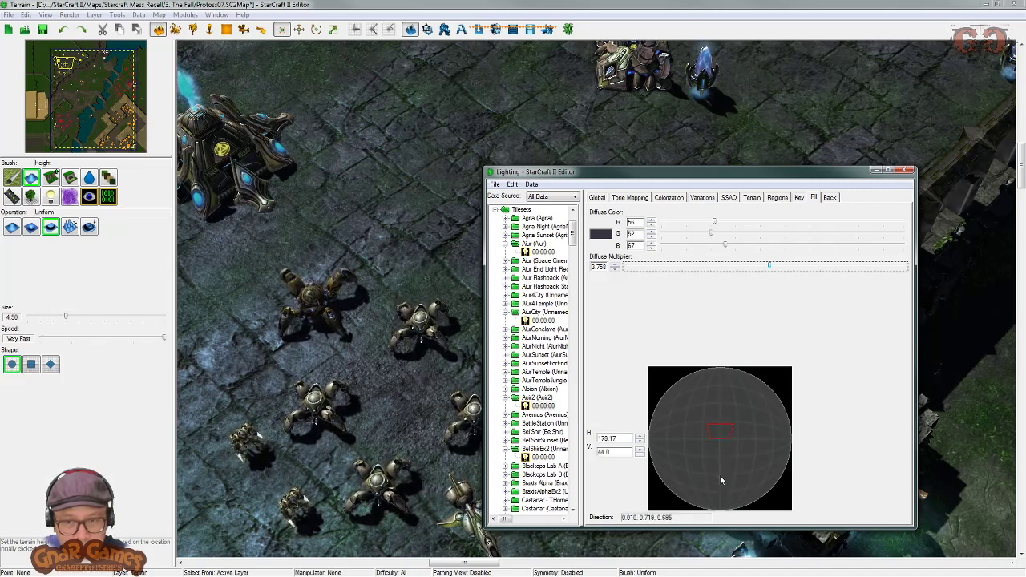
Step: Set the fill light's diffuse multiplier to 1 and brighten its diffuse colour to RGB 105, 98, 125
double_click(598, 267)
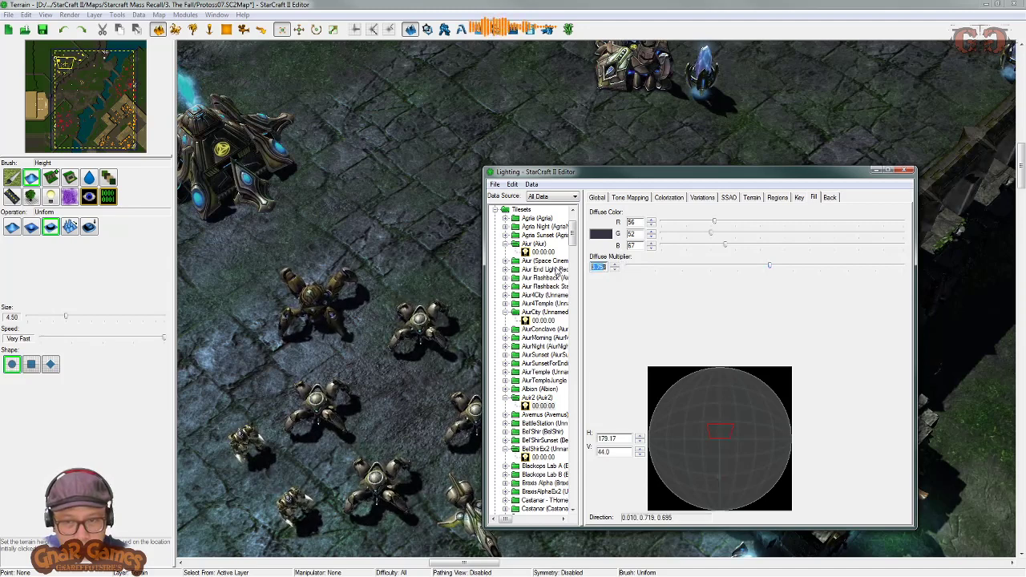
type("1")
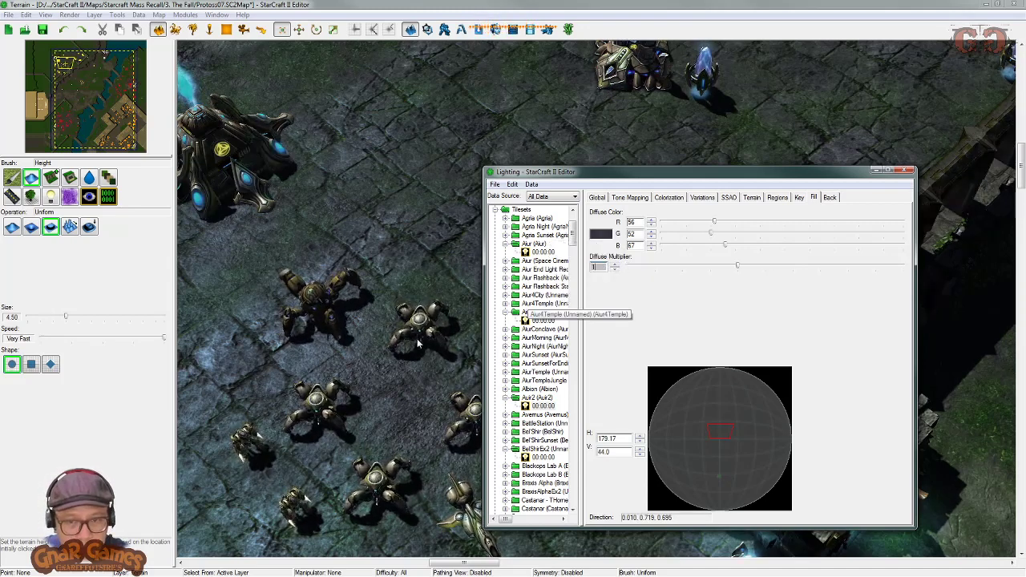
type("2")
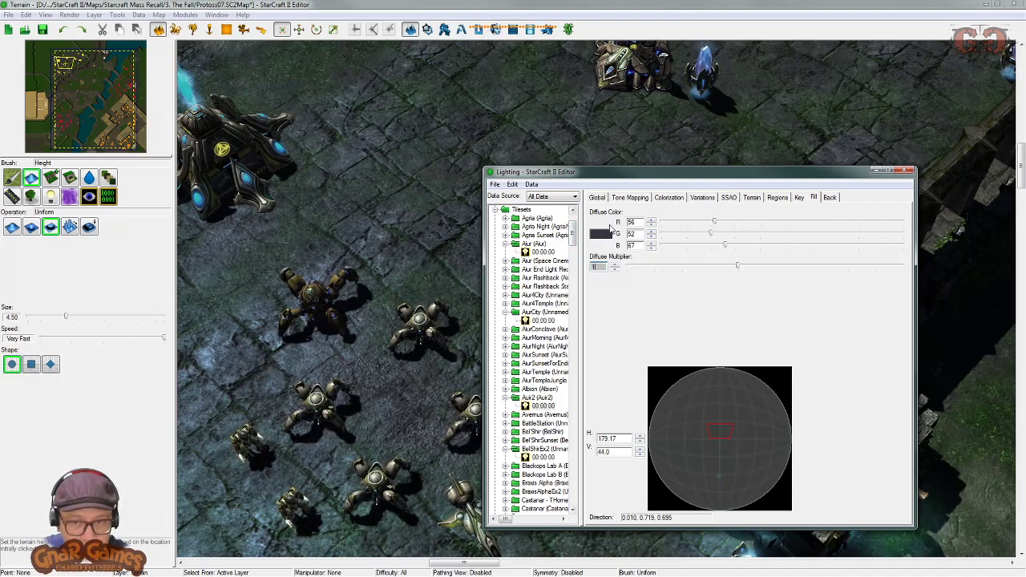
left_click(601, 233)
left_click_drag(723, 273, 723, 265)
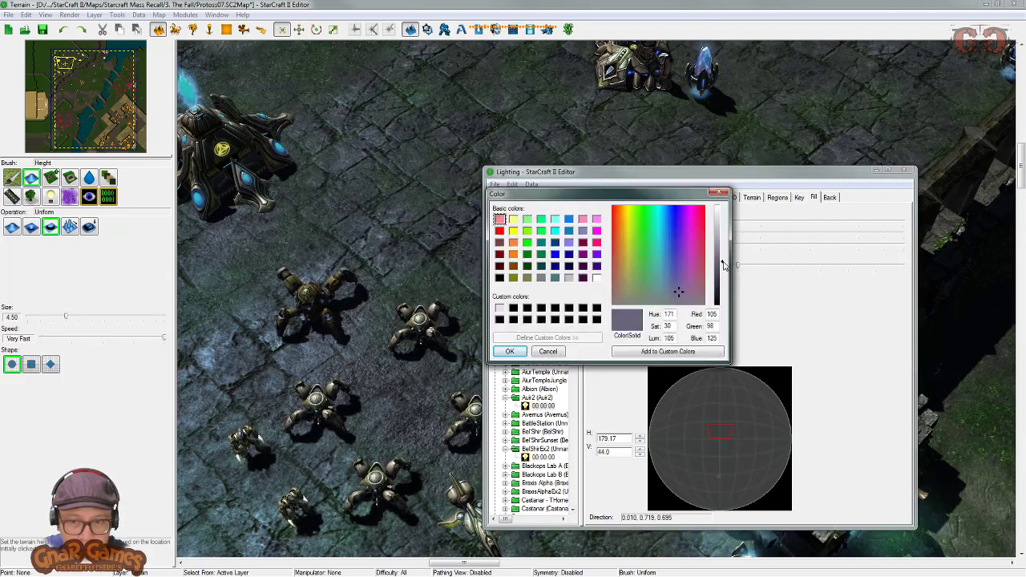
left_click(519, 351)
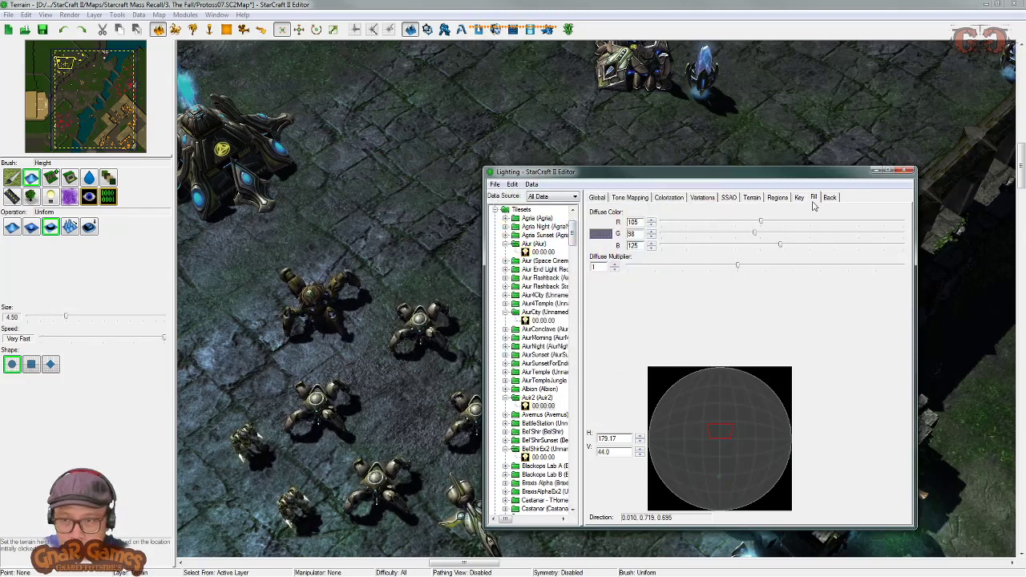
Step: Raise the back light's diffuse multiplier to about 4.17 and aim the light at about 317.45 horizontal and 35.33 vertical
left_click_drag(739, 267, 773, 278)
mouse_move(745, 410)
left_mouse_down()
mouse_move(728, 407)
mouse_move(723, 370)
mouse_move(722, 435)
mouse_move(748, 403)
left_mouse_up()
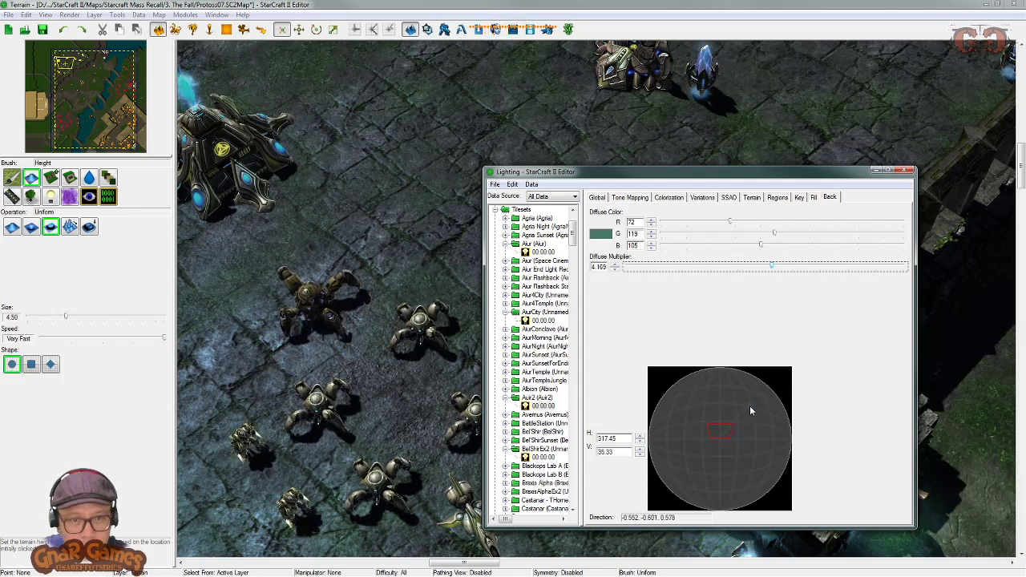
Step: Try diffuse multipliers of 1, 2 and 1.5 on the back light, and set it back to 1
left_click_drag(604, 266, 494, 283)
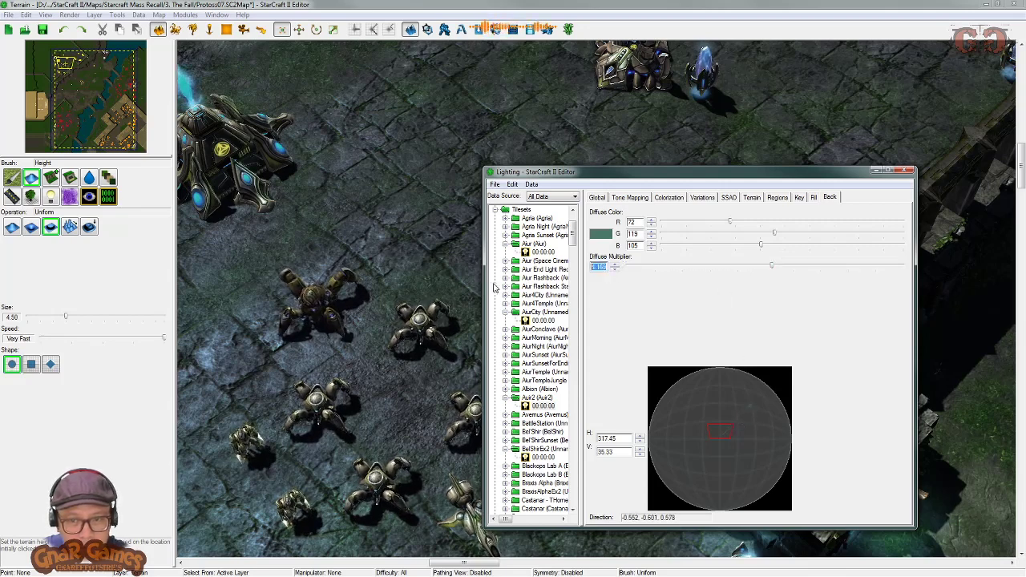
type("1")
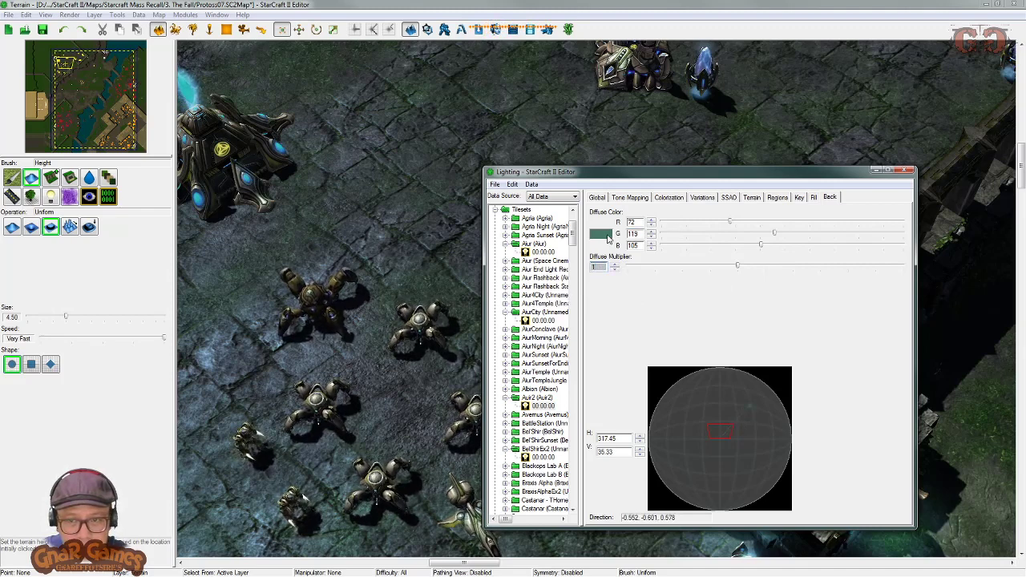
type("2")
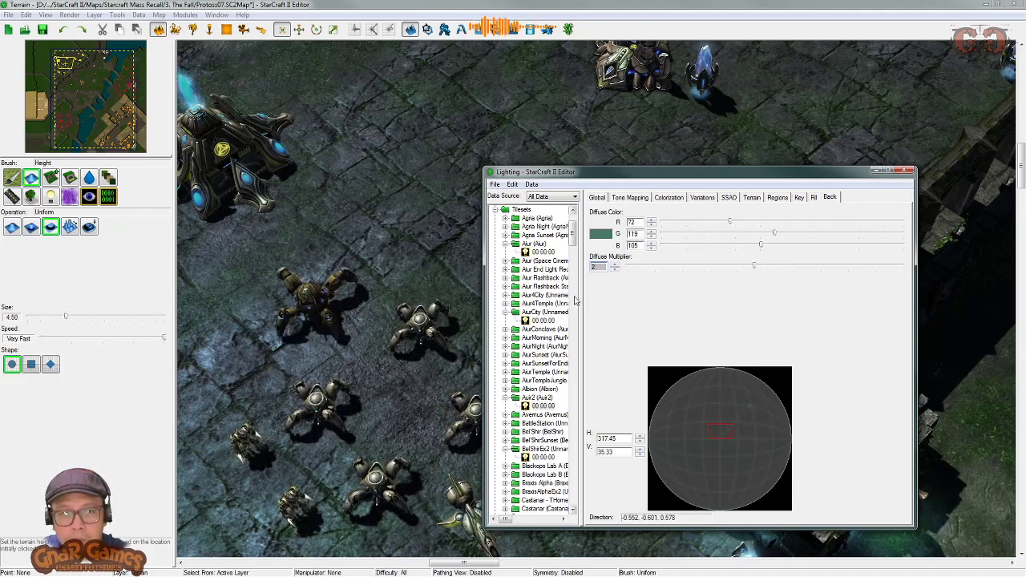
left_click_drag(601, 266, 542, 271)
type("1.5")
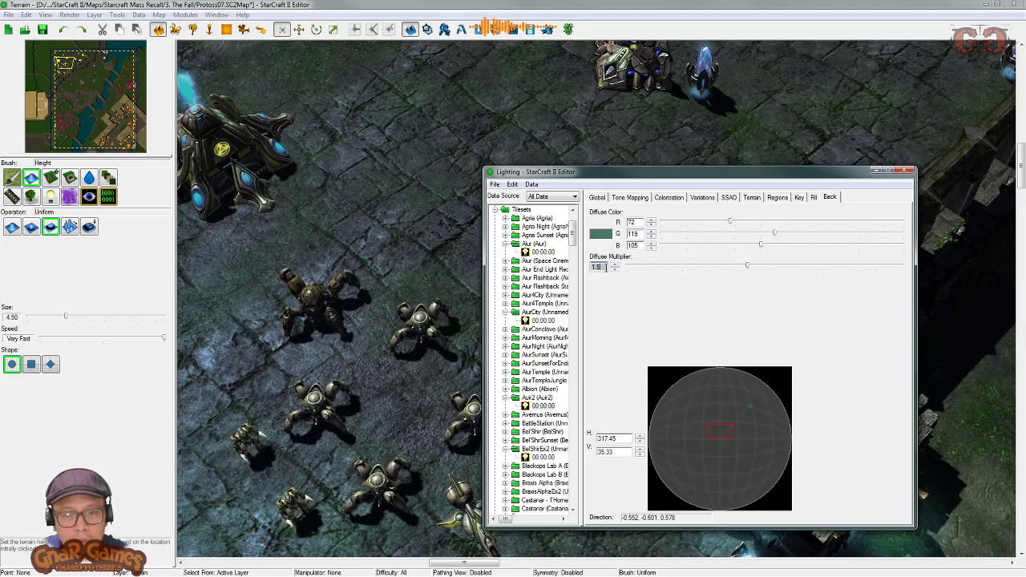
left_click_drag(604, 267, 578, 284)
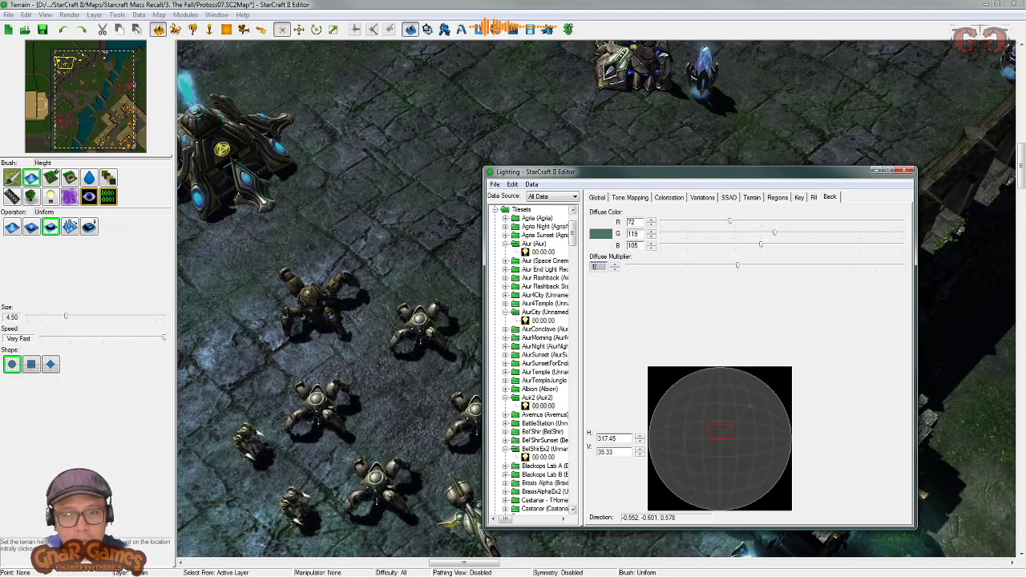
type("1")
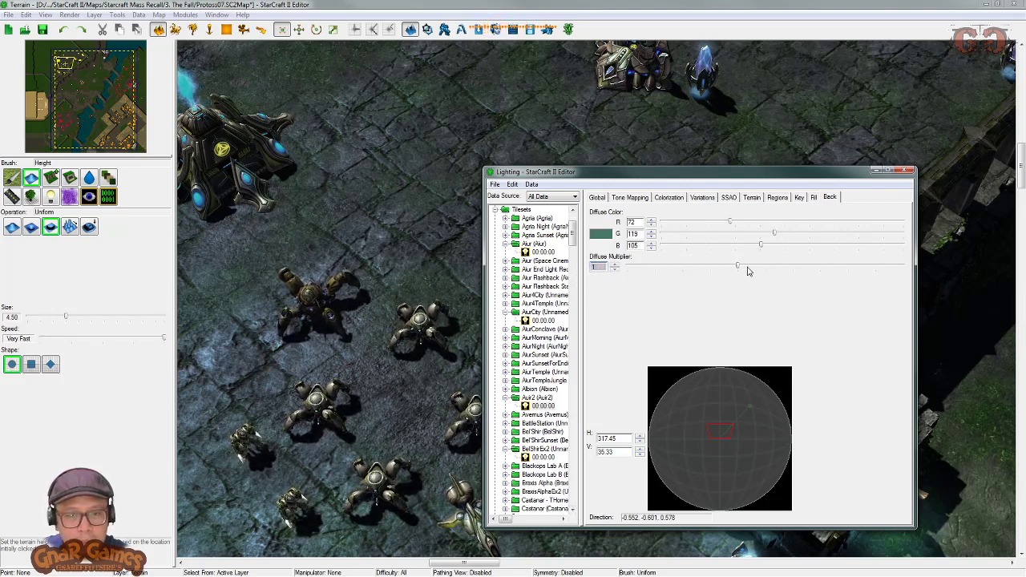
Step: Try a back light diffuse multiplier of about 2.72 and check the terrain from the ruins through the jungle to the river
left_click_drag(737, 266, 751, 285)
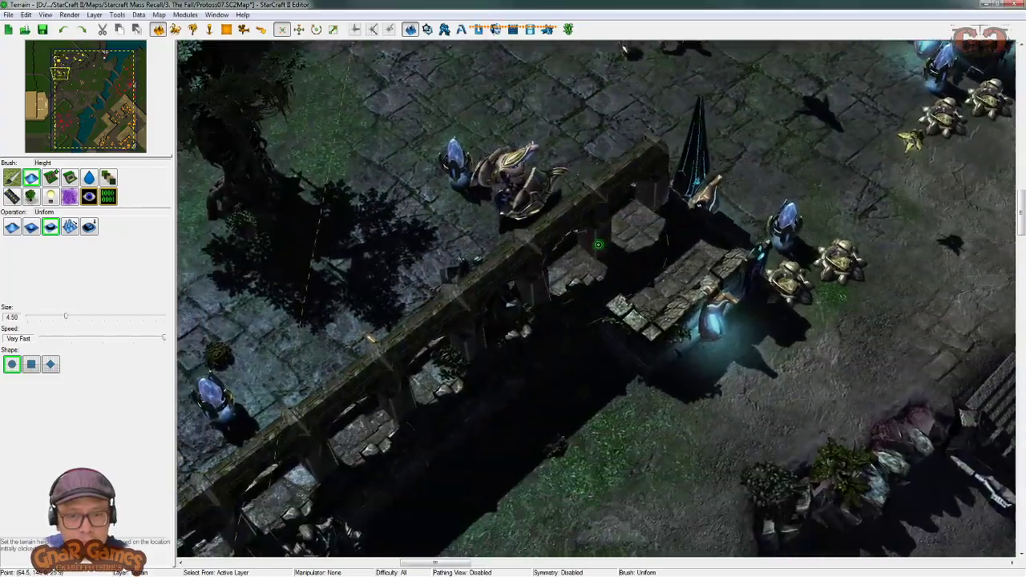
right_click_drag(598, 245, 434, 199)
right_click_drag(779, 299, 331, 147)
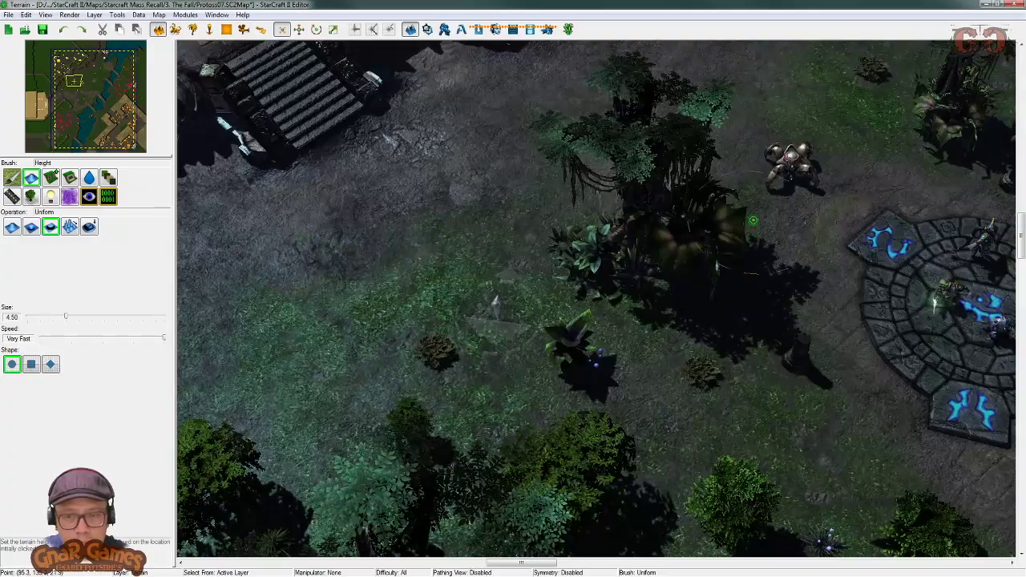
right_click_drag(773, 173, 405, 315)
right_click_drag(842, 473, 587, 214)
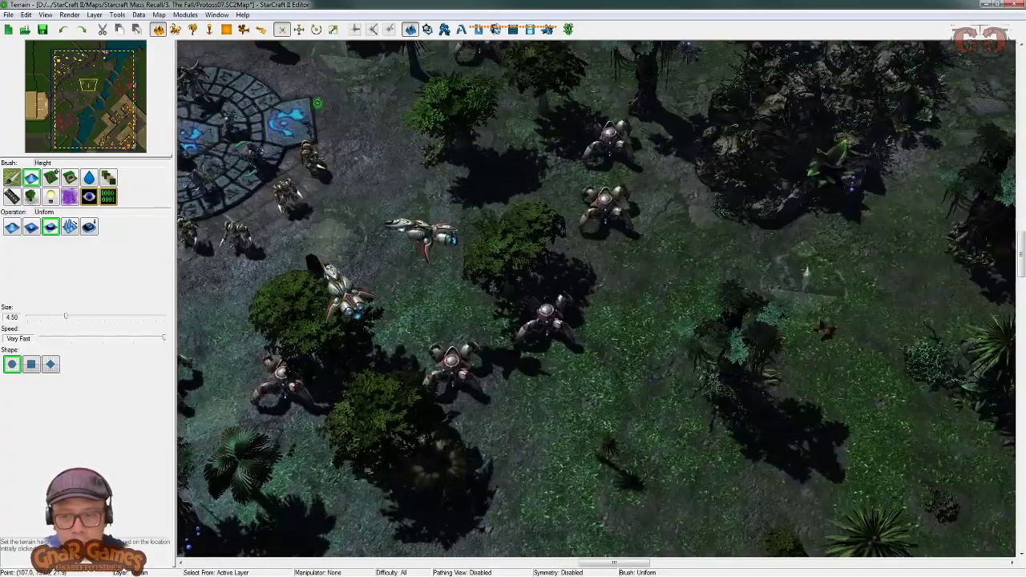
right_click_drag(545, 310, 486, 29)
right_click_drag(827, 293, 611, 85)
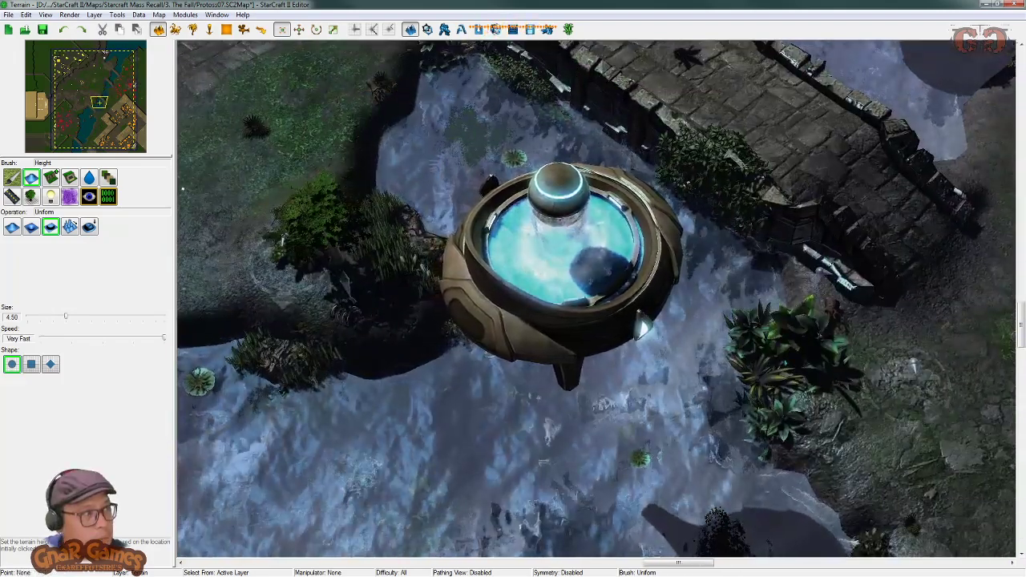
Step: Set the diffuse multipliers of the back light and the fill light to 2
key("alt+Tab")
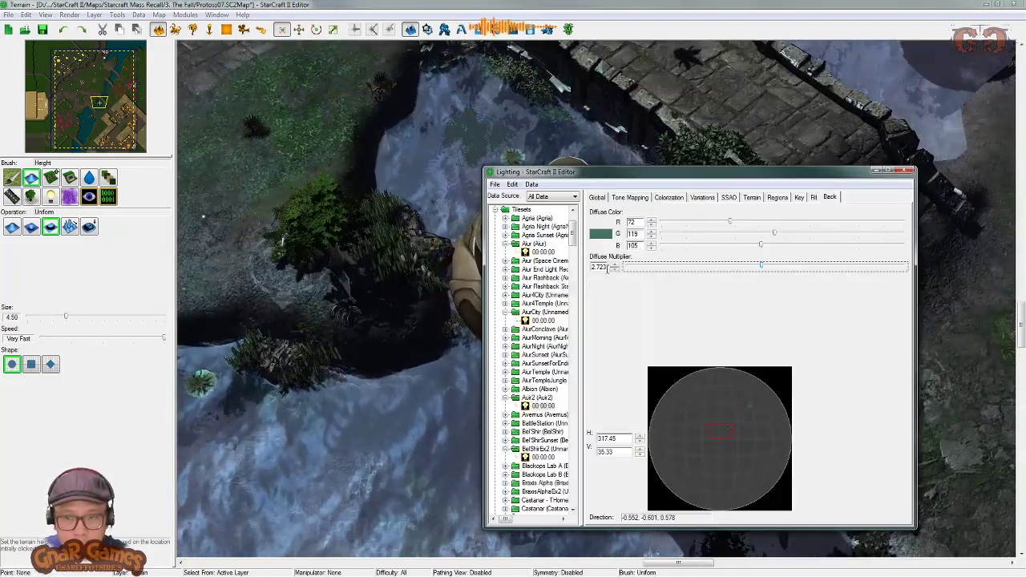
left_click_drag(607, 268, 550, 270)
type("2")
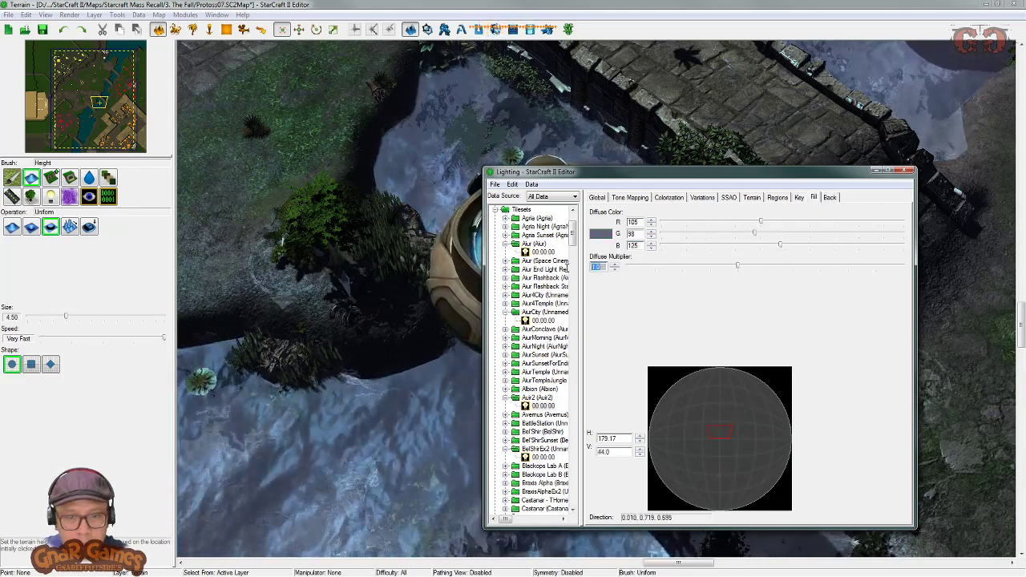
Step: Darken the fill light's diffuse colour to RGB 79, 73, 92
left_click(607, 234)
left_click_drag(721, 261, 721, 275)
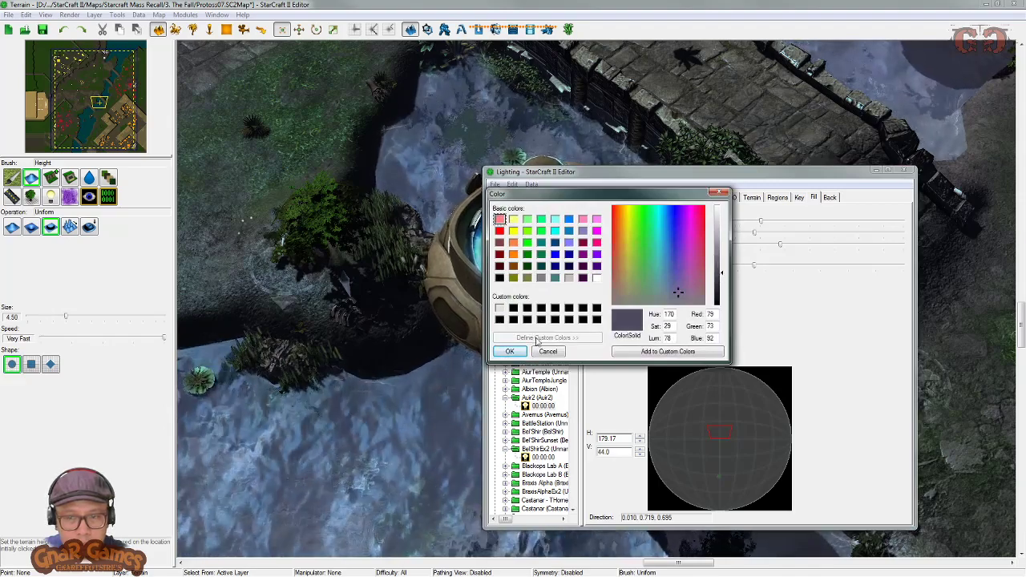
left_click(510, 352)
Step: Examine the lighting on the river fountain, the glowing stone circle, the ruins and the units around the Protoss base
left_click(452, 218)
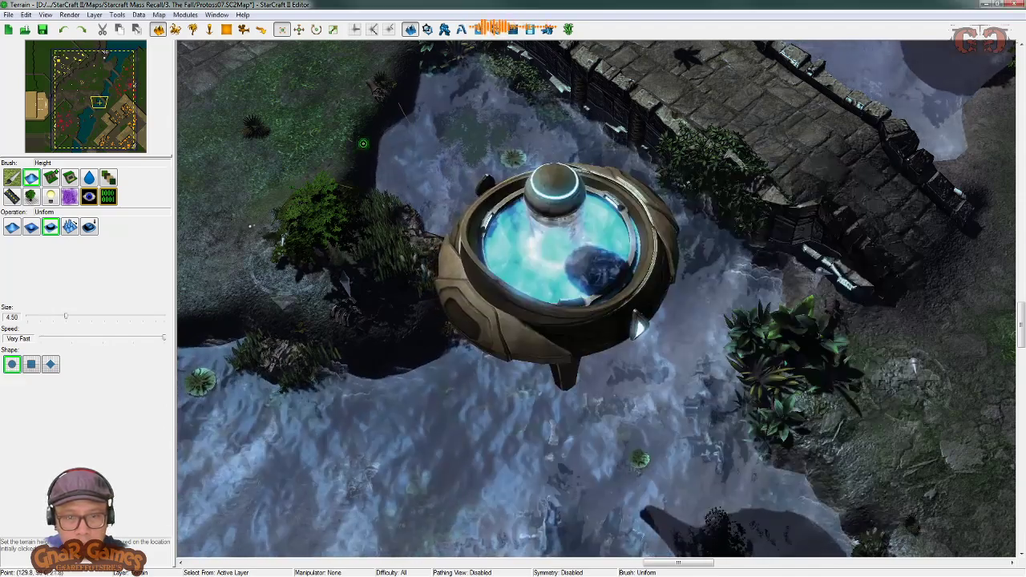
right_click_drag(451, 160, 700, 277)
right_click_drag(496, 200, 815, 385)
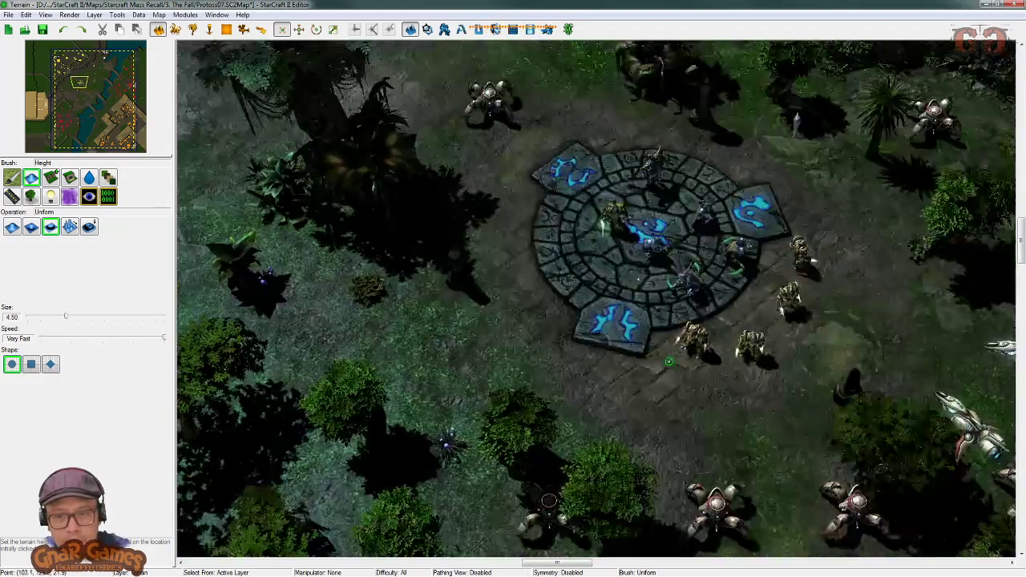
right_click_drag(669, 361, 361, 435)
right_click_drag(713, 241, 696, 101)
right_click_drag(624, 378, 439, 257)
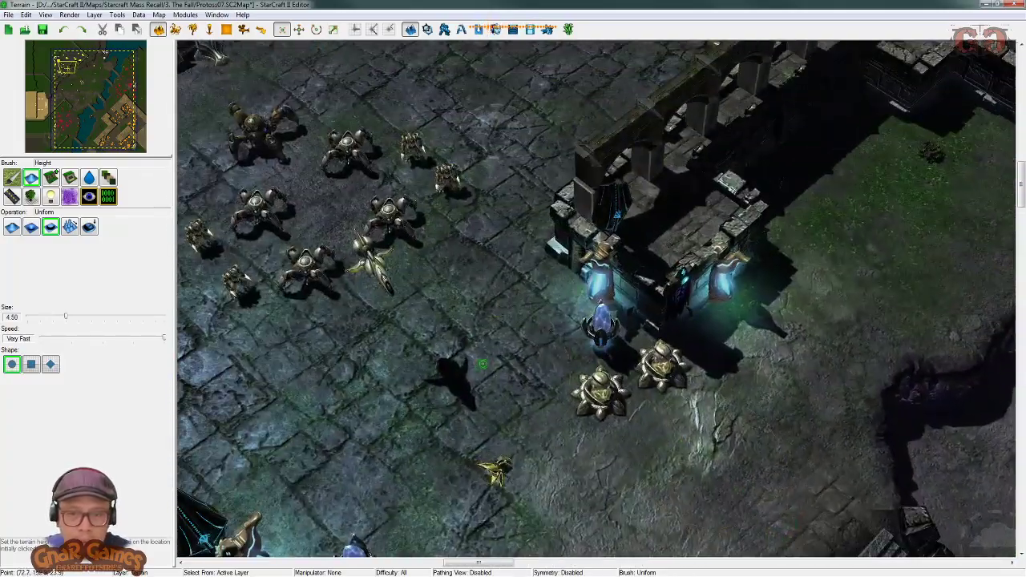
right_click_drag(482, 364, 713, 432)
right_click_drag(578, 252, 407, 360)
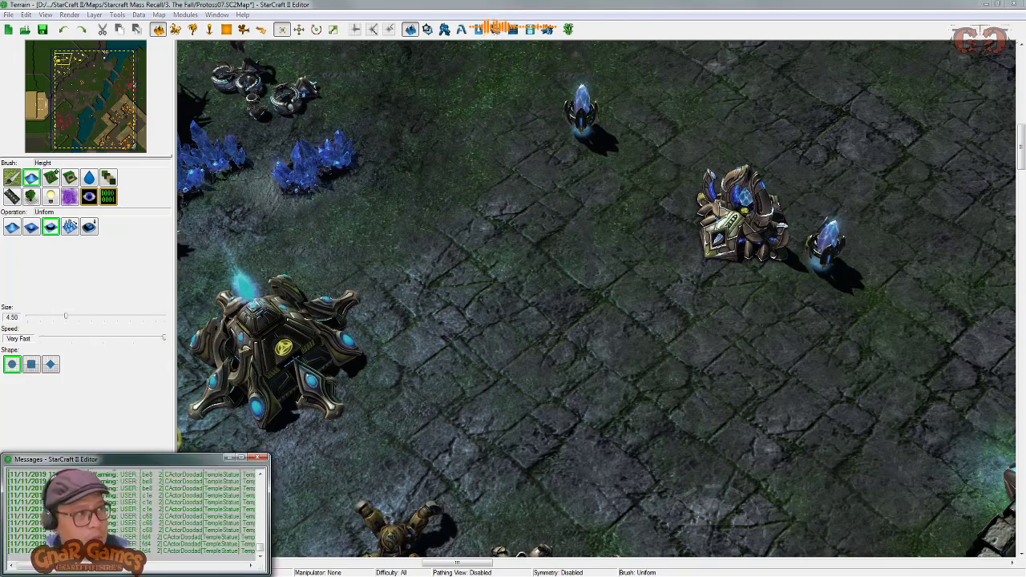
Step: Try a violet global ambient colour, RGB 49, 16, 109, and a saturated blue one, RGB 16, 63, 109
key("alt+Tab")
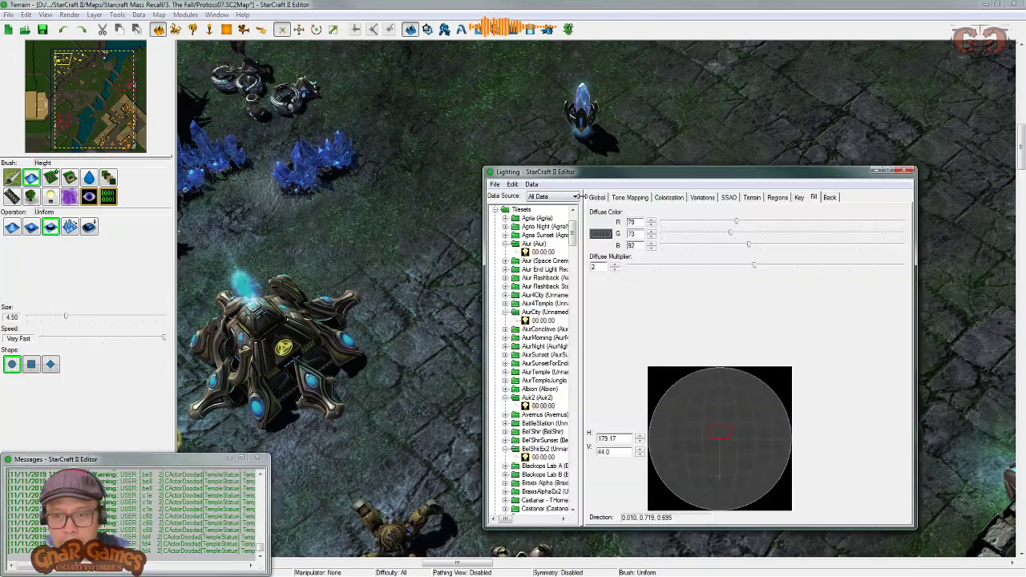
left_click(597, 198)
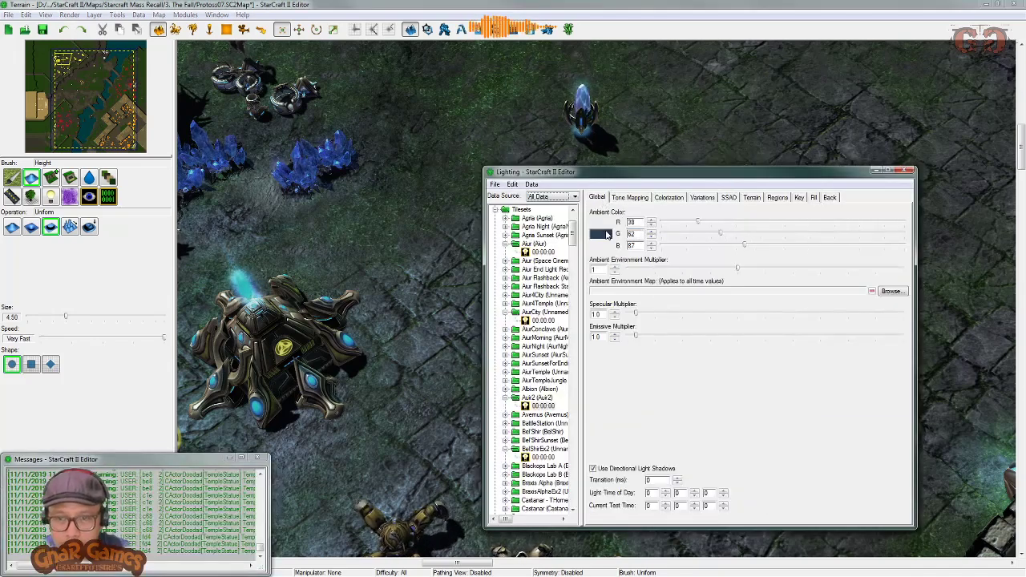
left_click(598, 234)
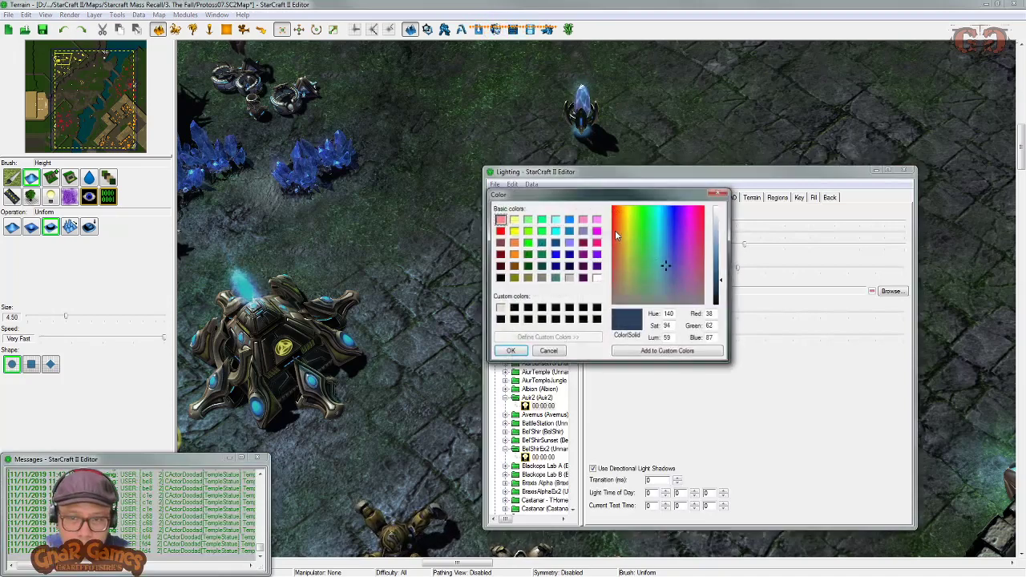
left_click(680, 230)
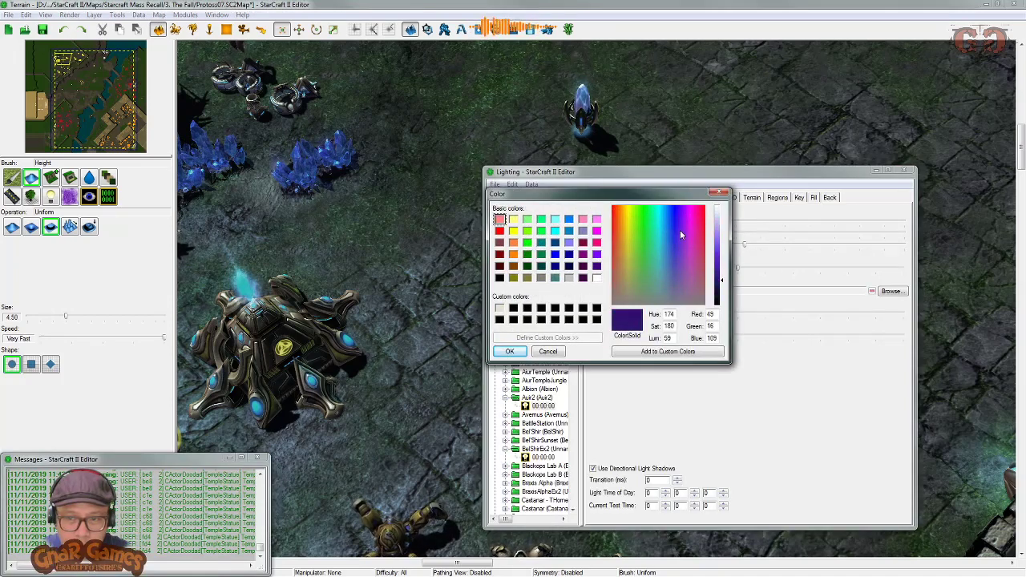
left_click(510, 353)
left_click(606, 237)
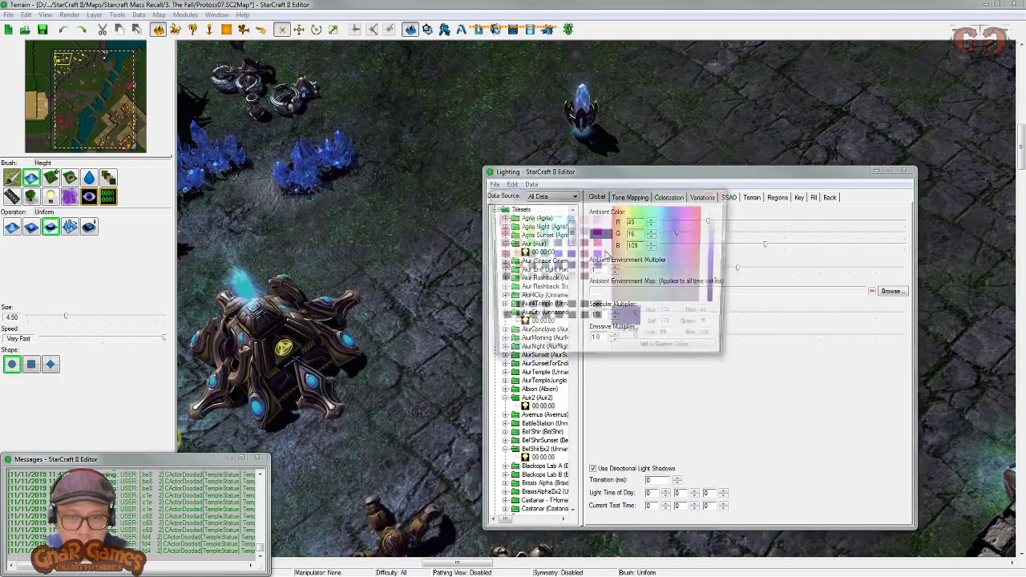
left_click(666, 230)
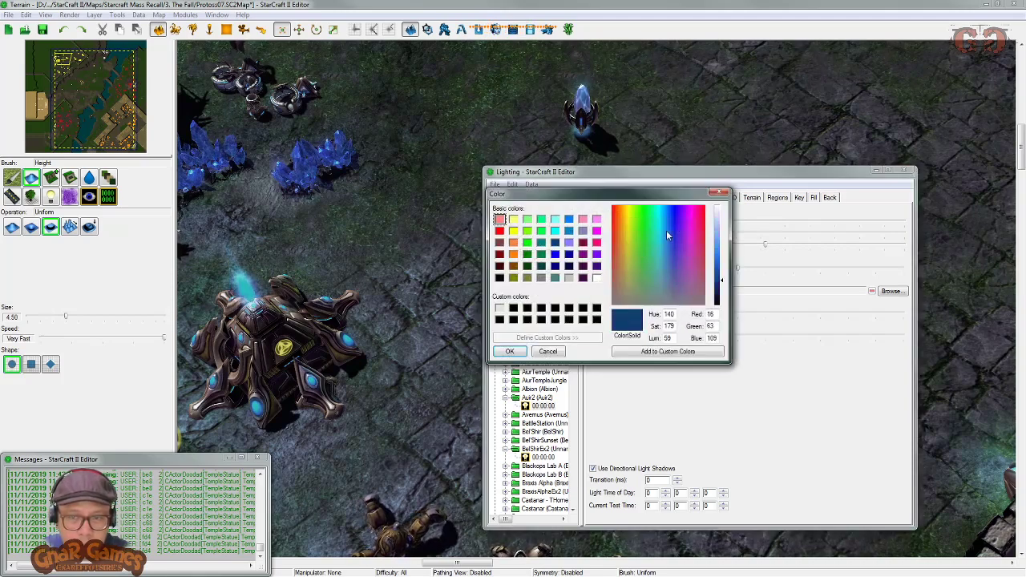
left_click(511, 353)
Step: Try a teal global ambient colour, RGB 27, 79, 99, and replace it with a dark blue, RGB 21, 44, 104
left_click(601, 234)
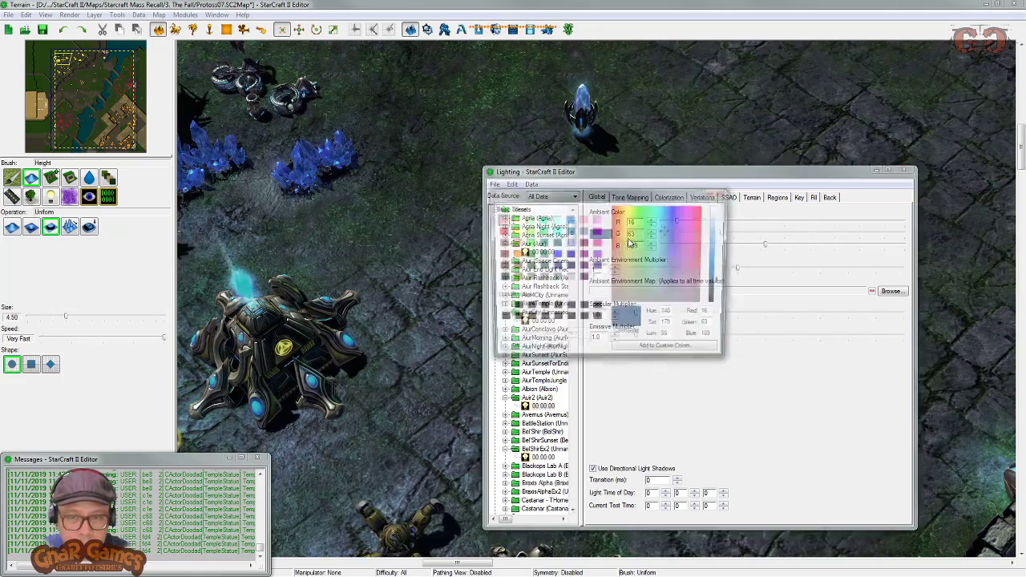
left_click(667, 248)
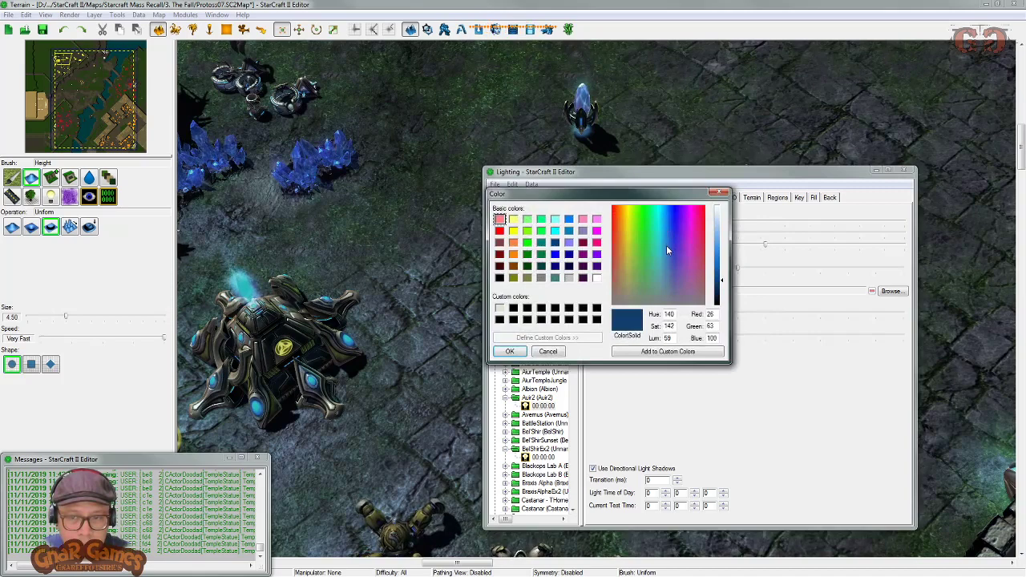
left_click(510, 351)
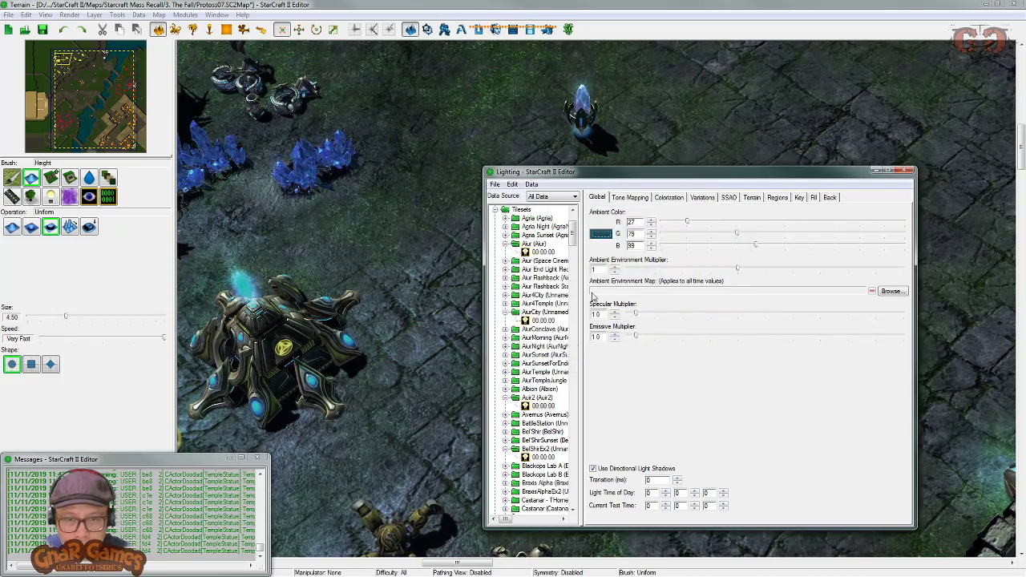
left_click(602, 234)
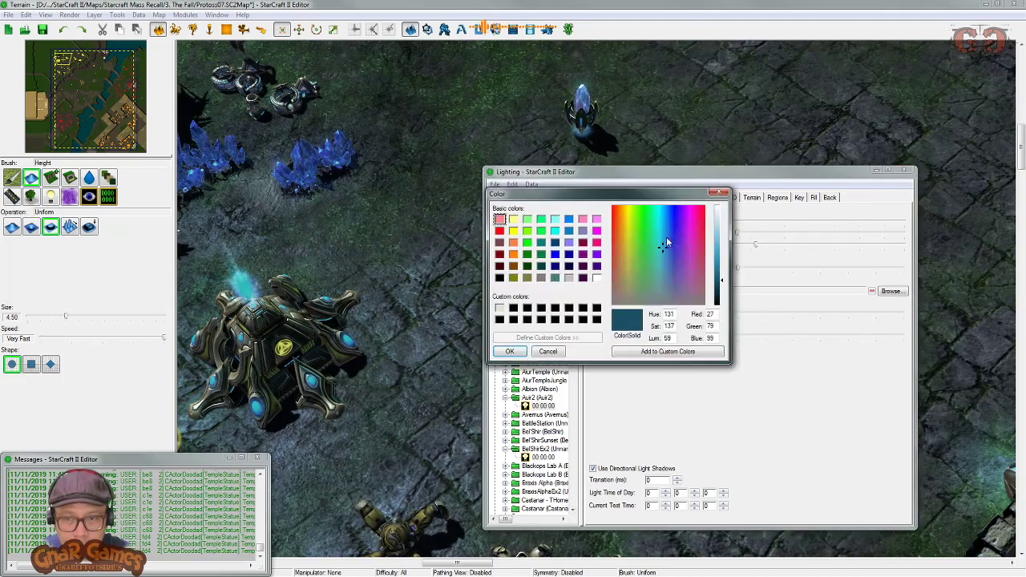
mouse_move(664, 238)
left_mouse_down()
mouse_move(673, 243)
mouse_move(670, 274)
mouse_move(670, 239)
left_mouse_up()
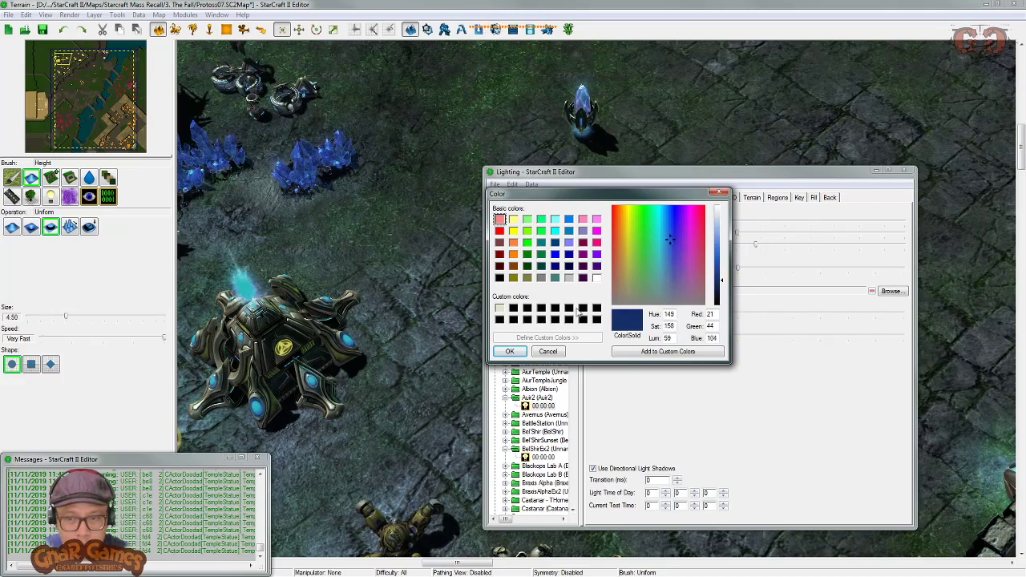
left_click(509, 351)
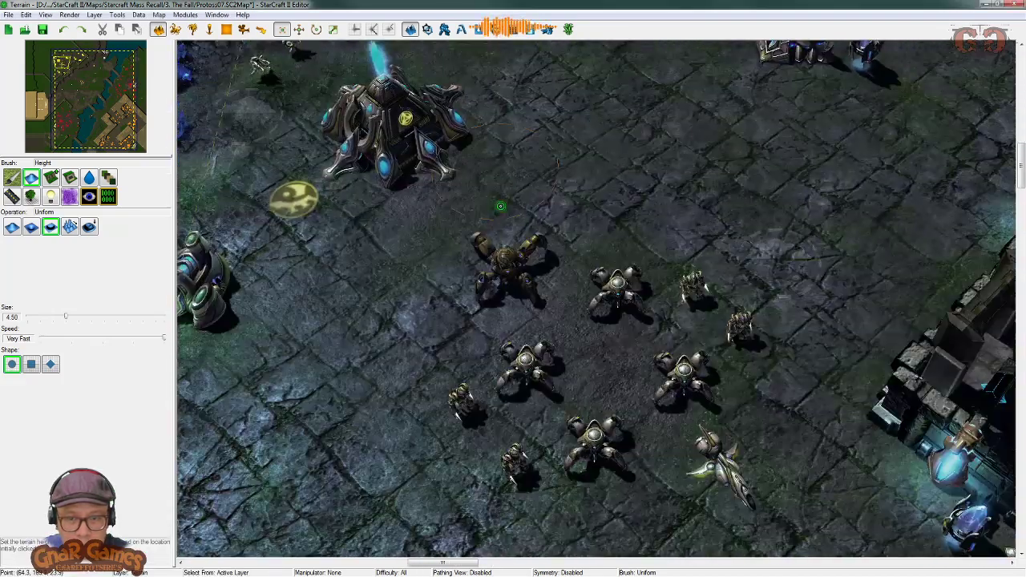
Step: Examine the new ambient lighting on the Protoss units, the ruin walls, the cliffs and trees, and the large golden ship
right_click_drag(500, 206, 489, 193)
right_click_drag(841, 309, 337, 211)
right_click_drag(749, 233, 741, 293)
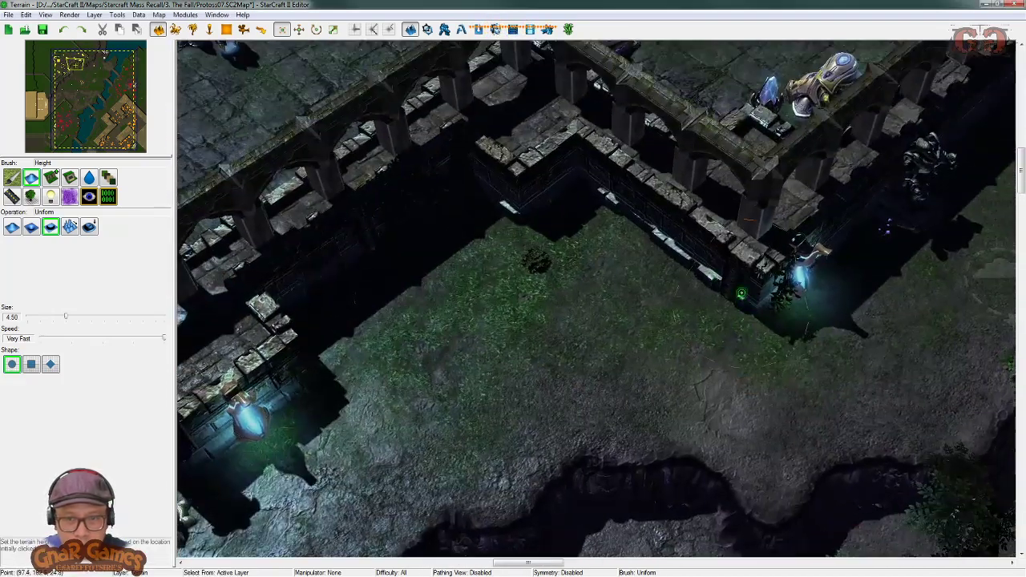
right_click_drag(879, 368, 486, 296)
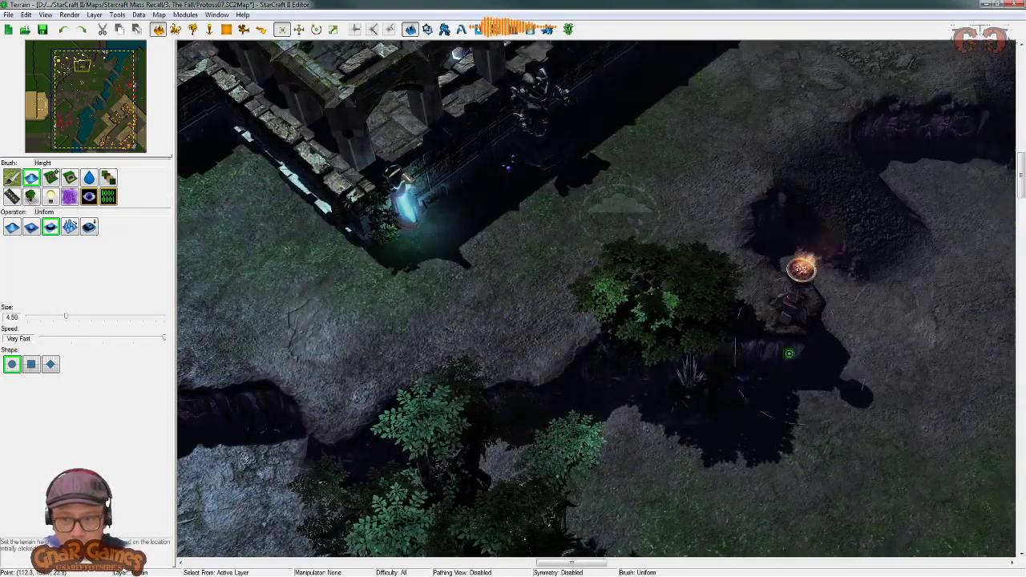
right_click_drag(867, 395, 276, 354)
right_click_drag(681, 151, 657, 352)
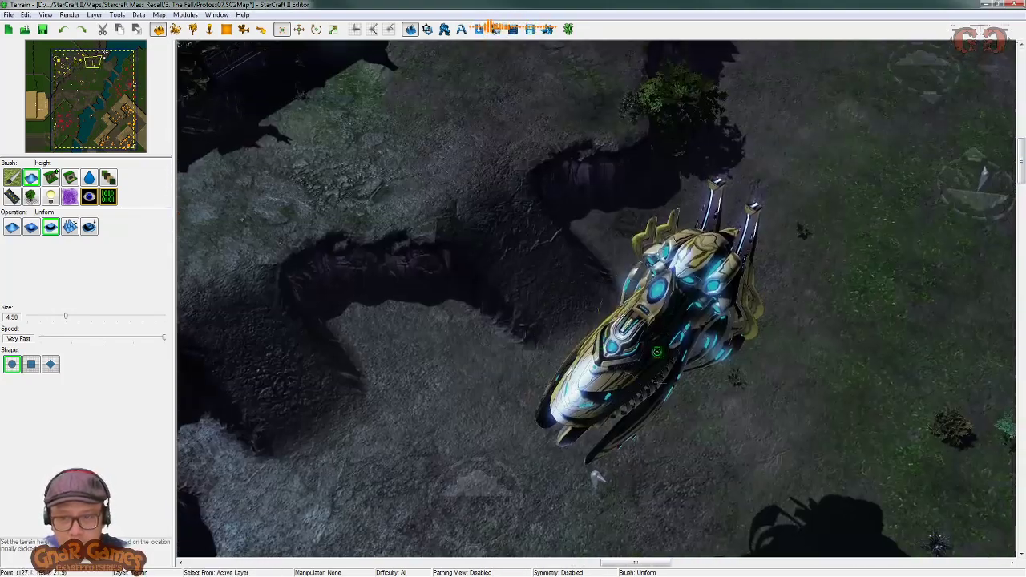
right_click_drag(539, 473, 463, 315)
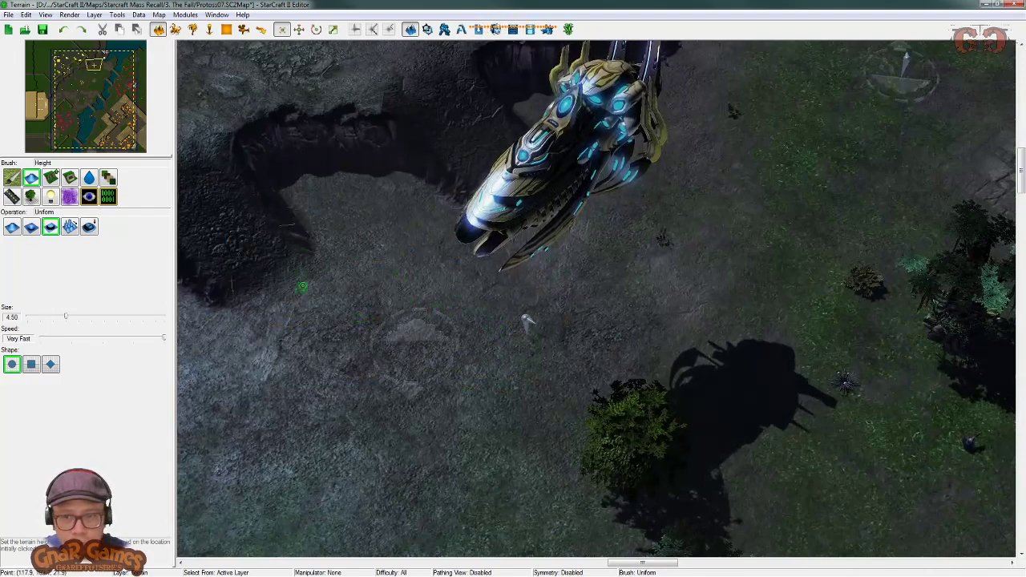
right_click_drag(302, 286, 698, 264)
right_click_drag(361, 384, 802, 263)
right_click_drag(457, 226, 917, 305)
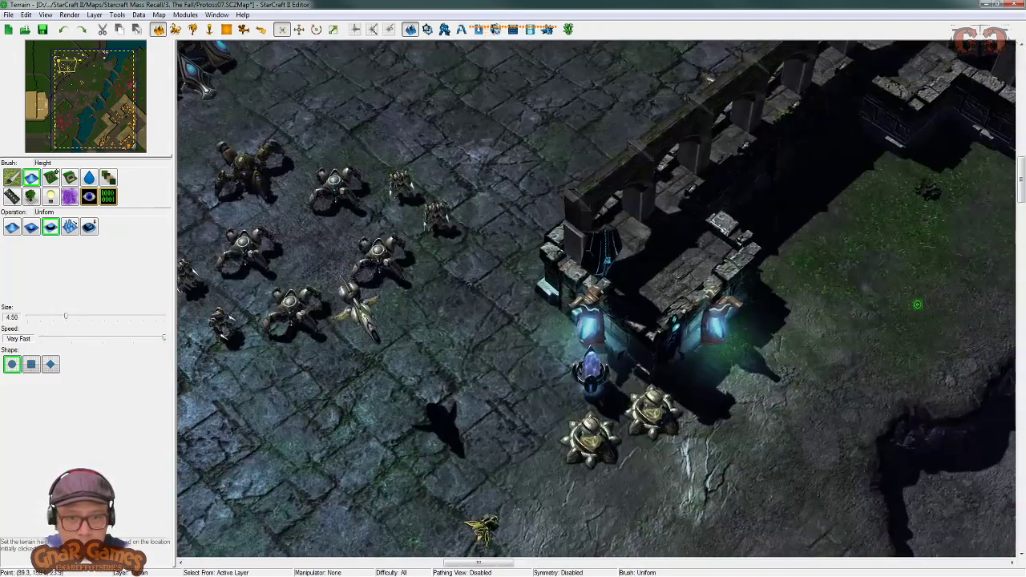
right_click_drag(377, 307, 431, 416)
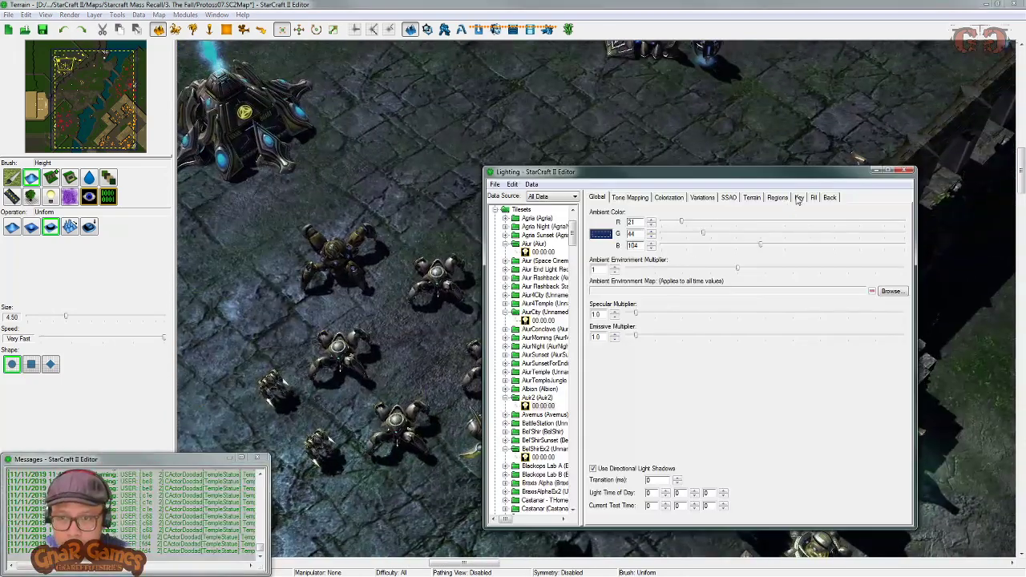
Step: Compare the Exponential, Logarithmic, Linear and Filmic tone mapping methods on the terrain and return to Reinhard
left_click(629, 197)
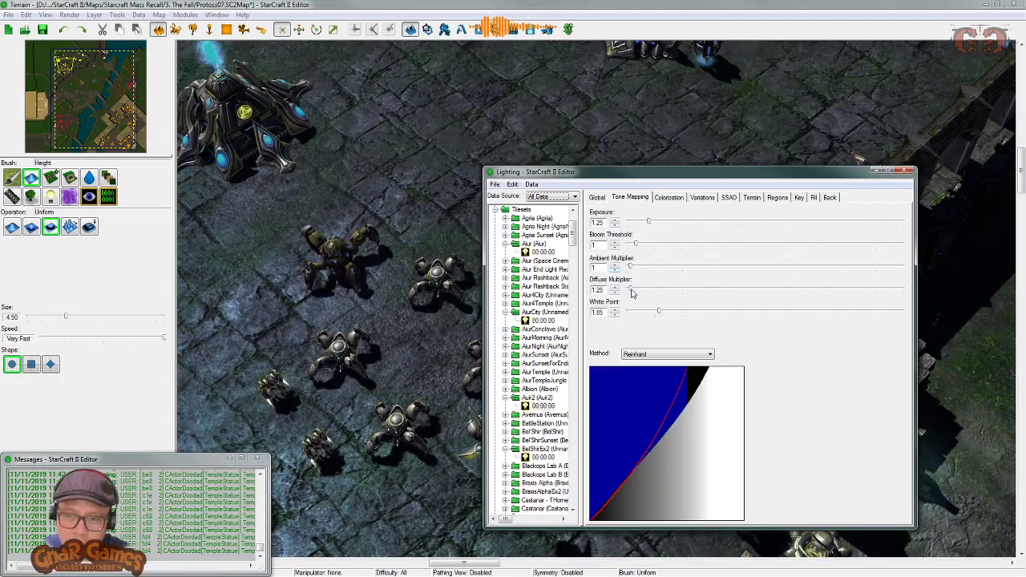
left_click(649, 353)
left_click(649, 371)
left_click(652, 357)
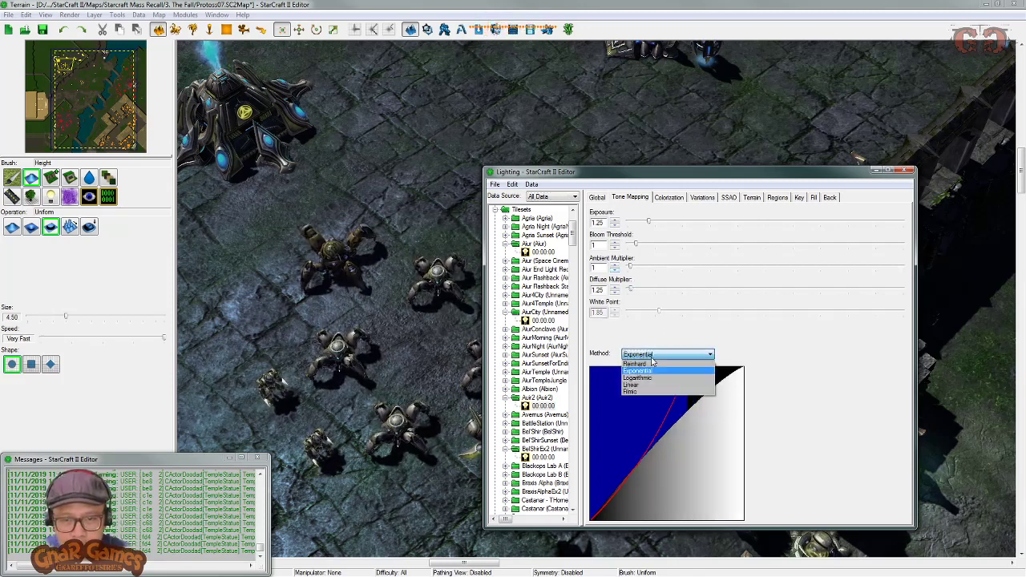
left_click(654, 377)
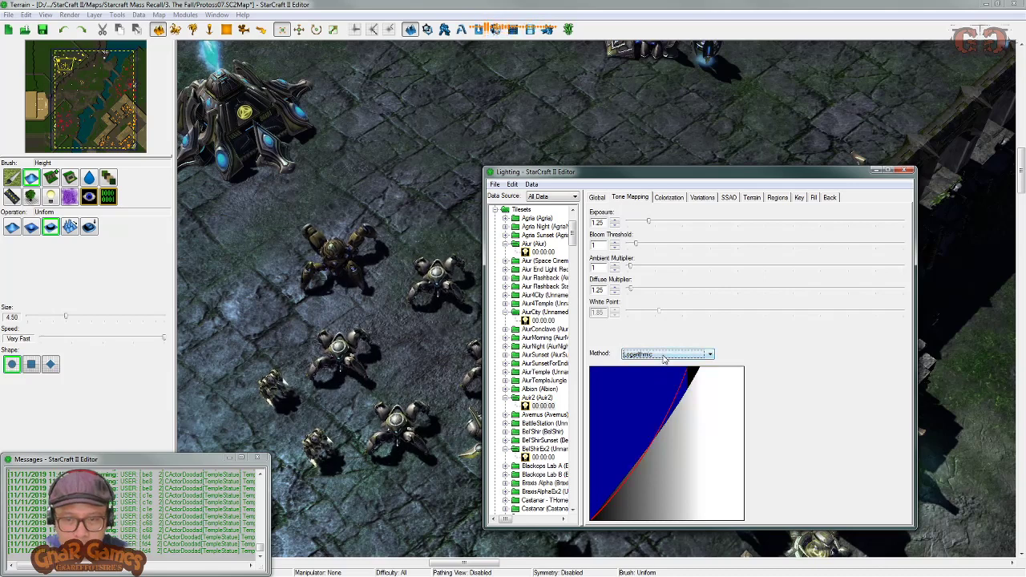
left_click(666, 355)
left_click(664, 370)
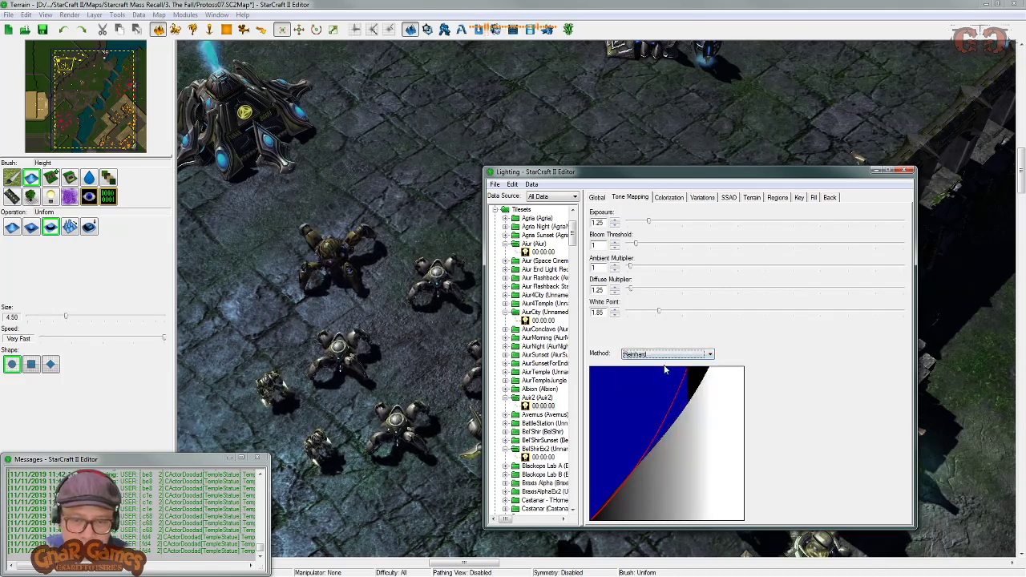
left_click(672, 354)
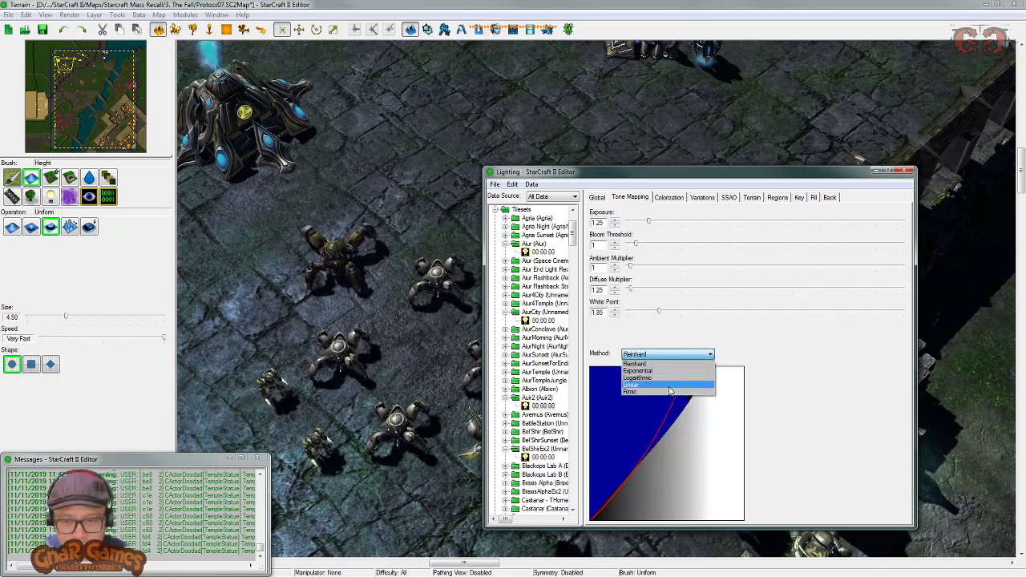
left_click(672, 379)
left_click(676, 355)
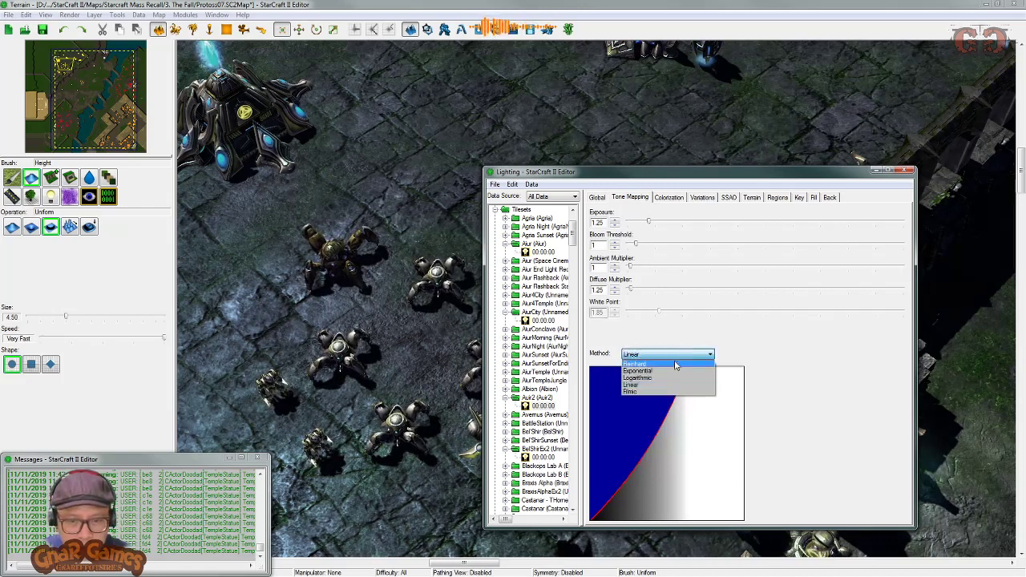
left_click(658, 392)
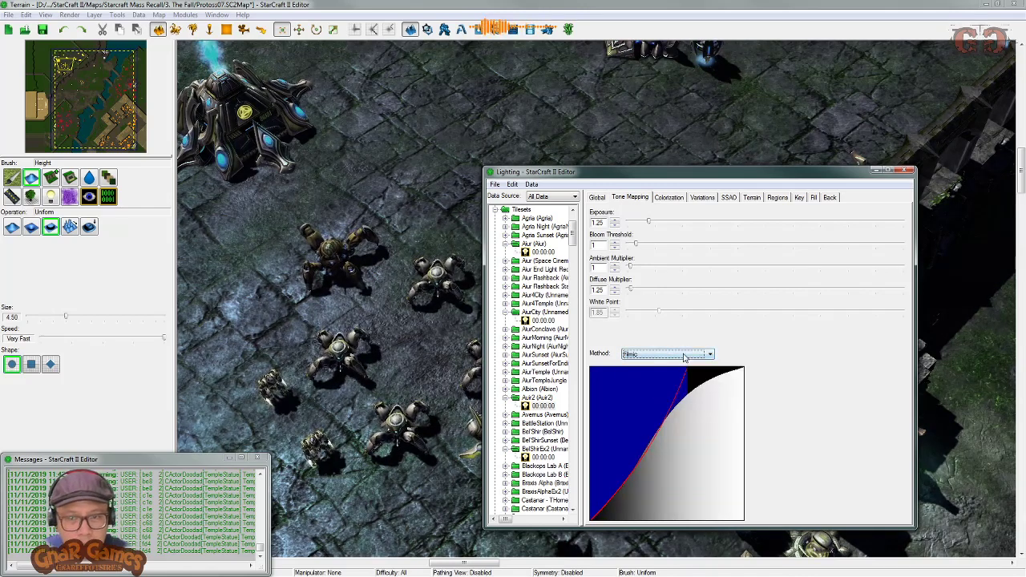
left_click(681, 354)
left_click(677, 372)
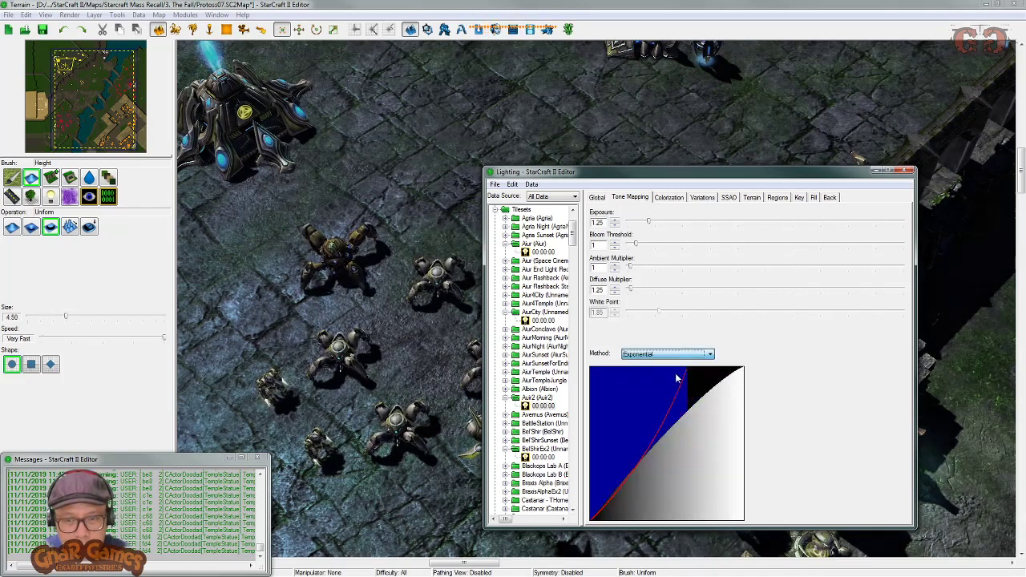
left_click(679, 355)
left_click(673, 365)
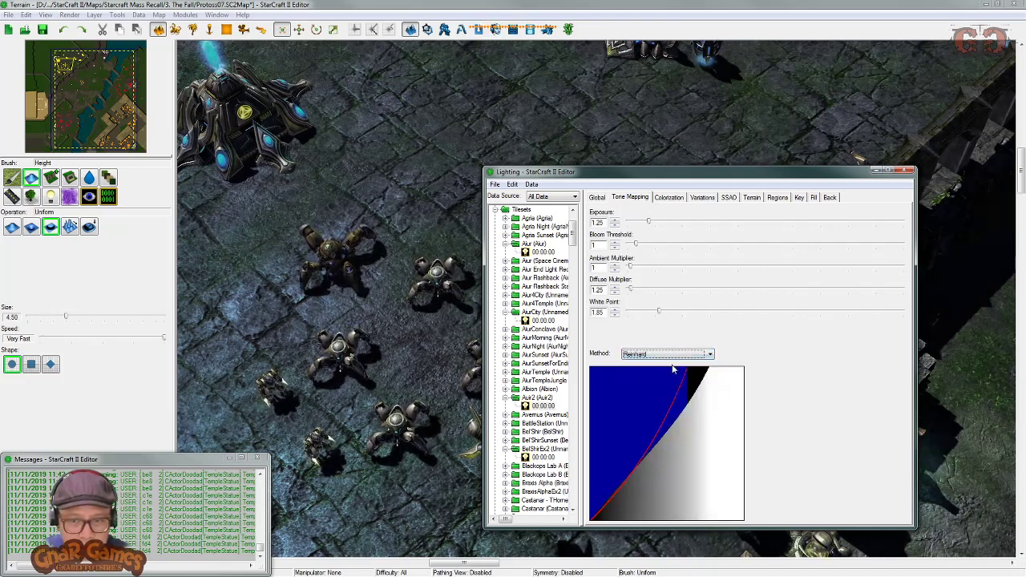
Step: Lower the tone mapping white point to 1.552 and check the look of the crystals, the base and the units
left_click_drag(659, 313, 655, 315)
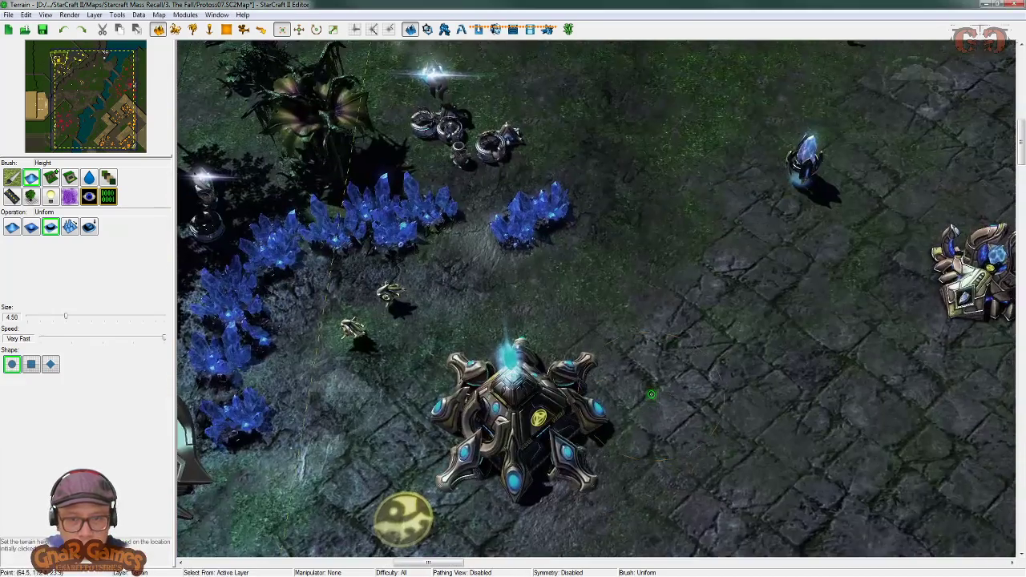
right_click_drag(838, 394, 565, 140)
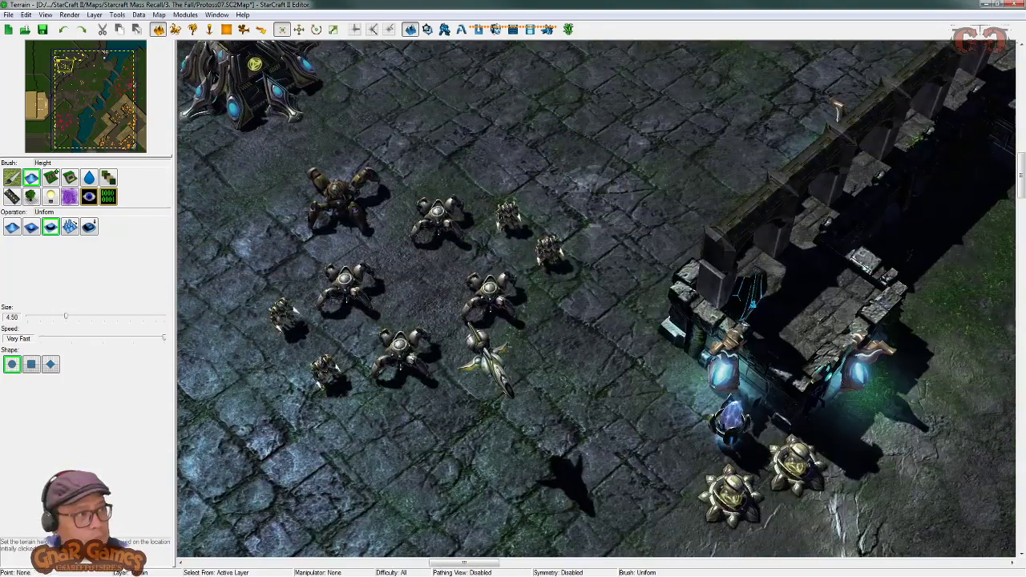
key("alt+Tab")
key("alt+Tab")
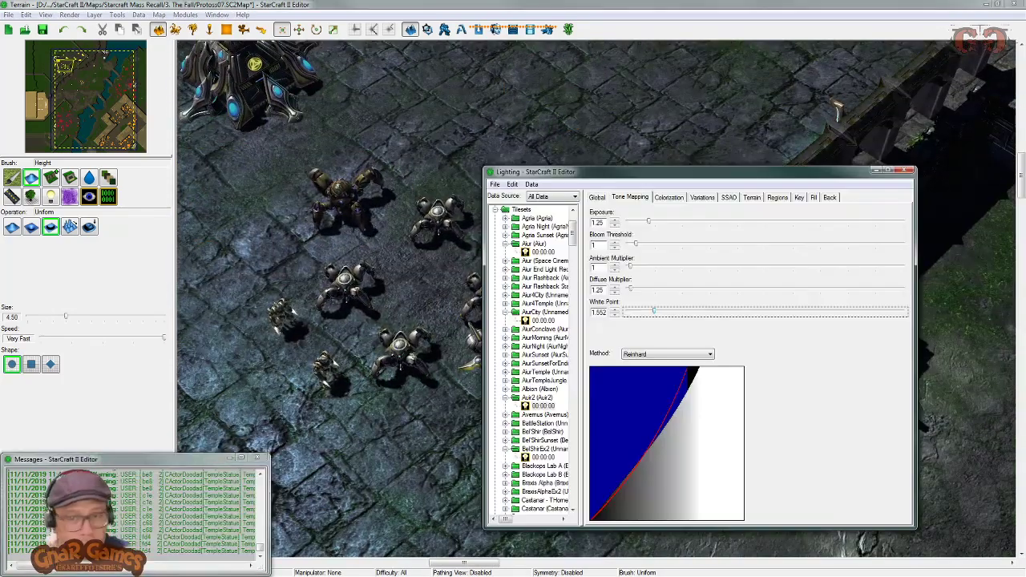
Step: Review the lighting's colorization, variations and SSAO settings
left_click(670, 198)
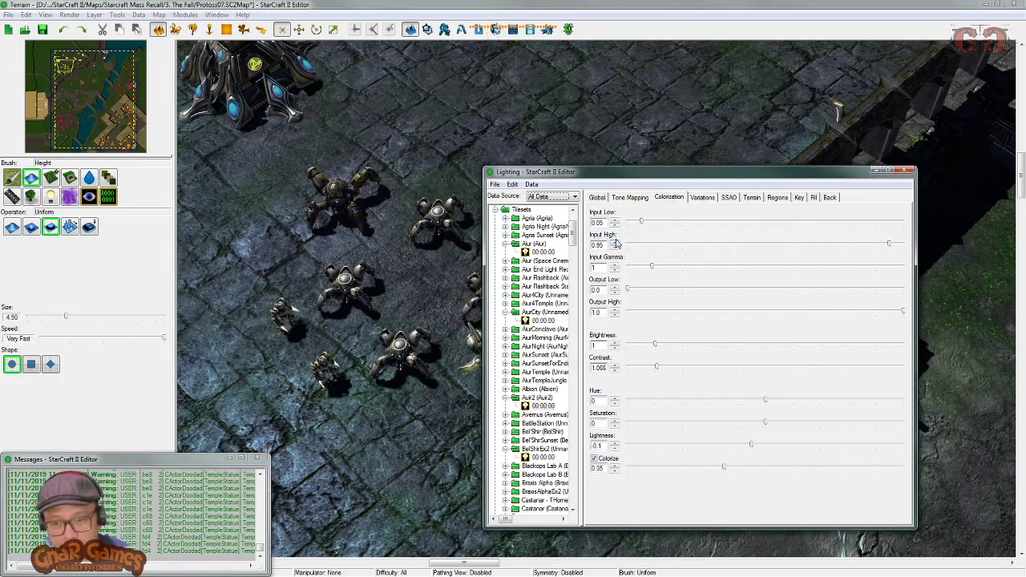
left_click(702, 198)
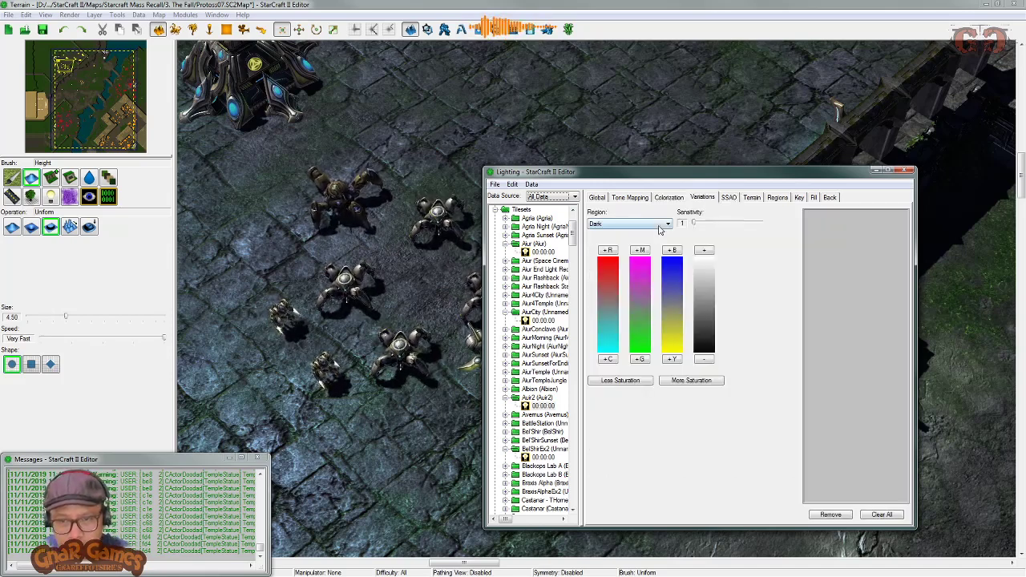
left_click(731, 198)
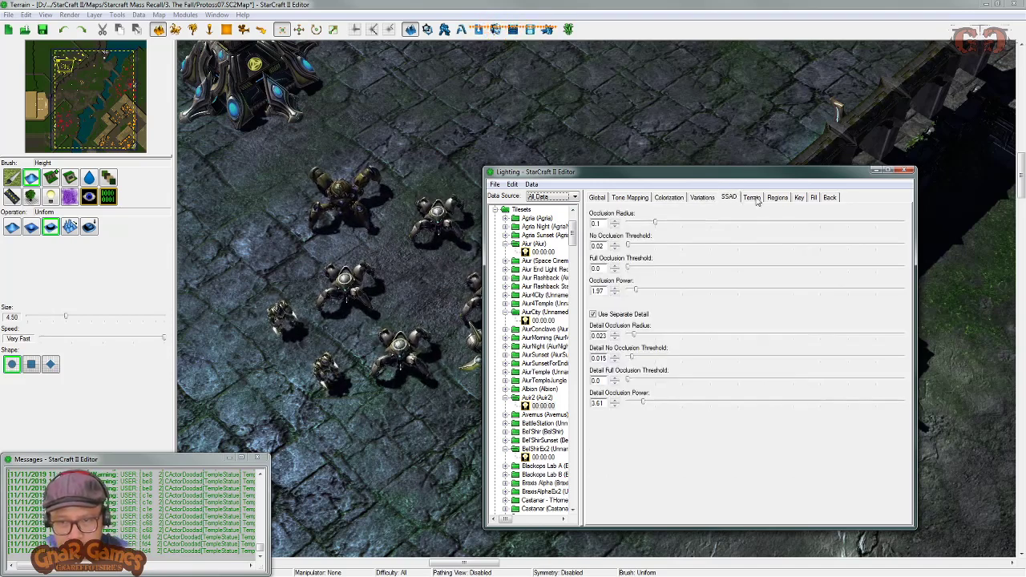
Step: Set the terrain diffuse multiplier to 1.8 and the terrain specular multiplier to 2.8
left_click(752, 198)
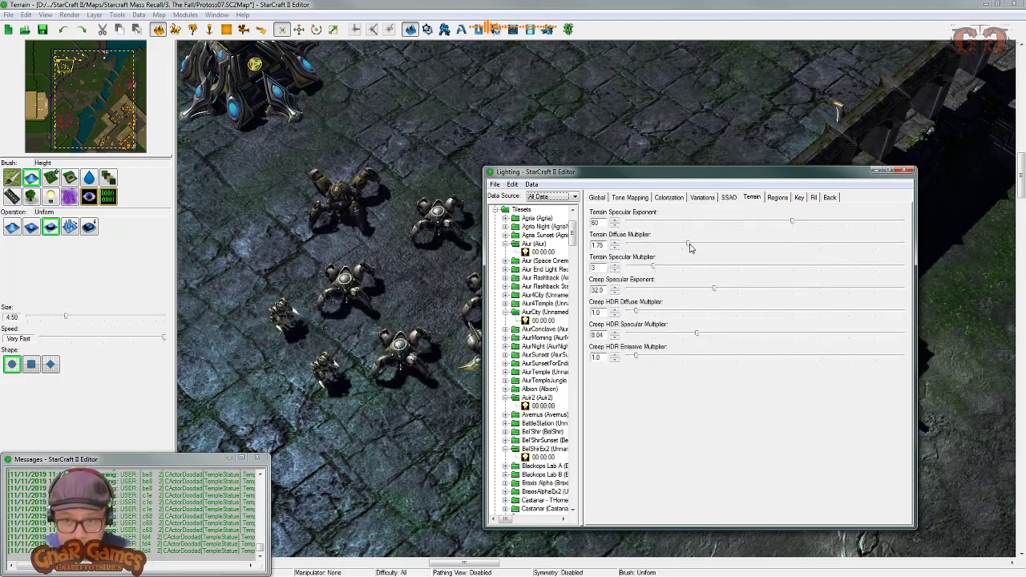
left_click_drag(690, 247, 714, 255)
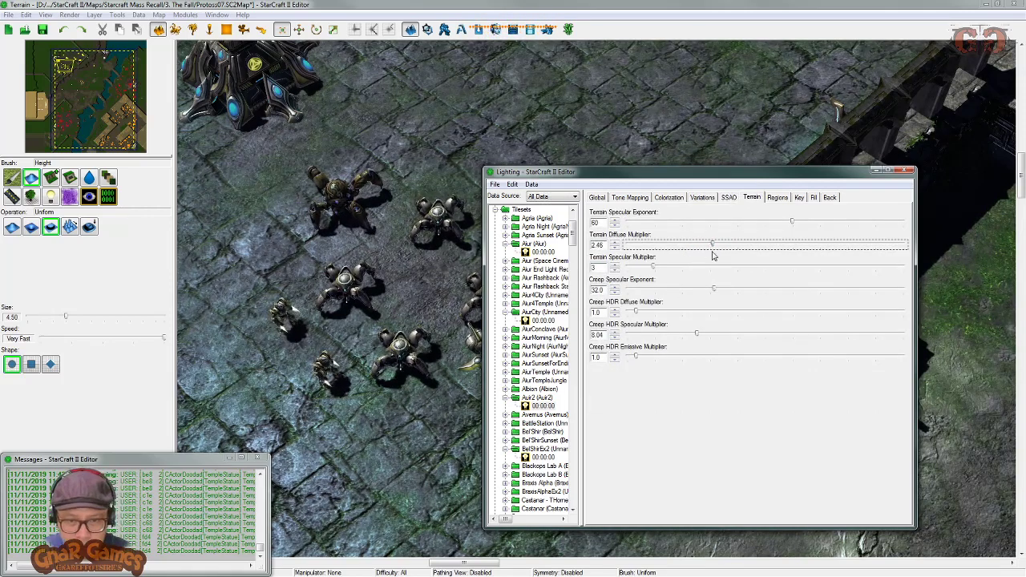
left_click_drag(605, 244, 526, 249)
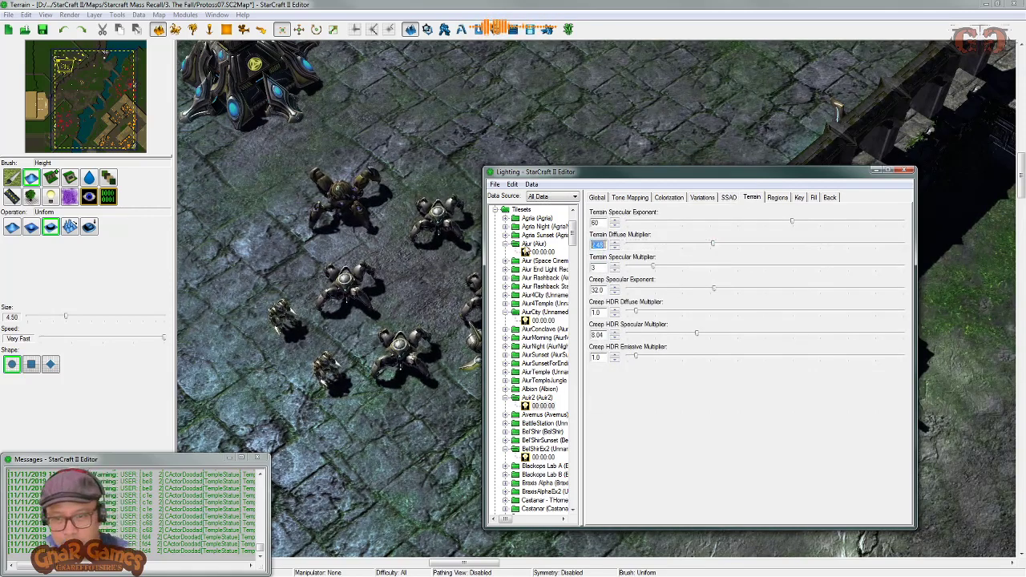
type("1.8")
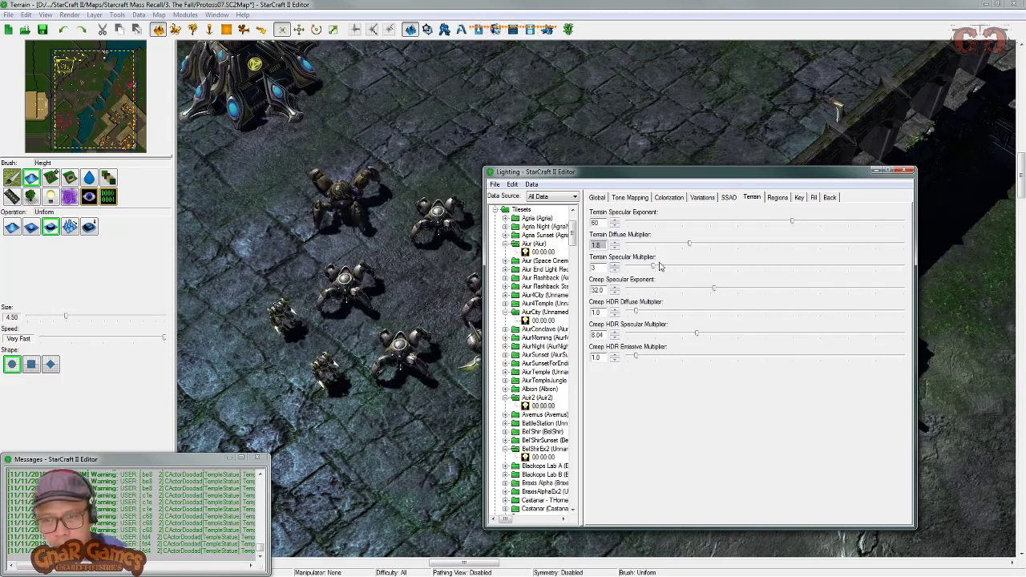
left_click_drag(664, 266, 554, 274)
type("2")
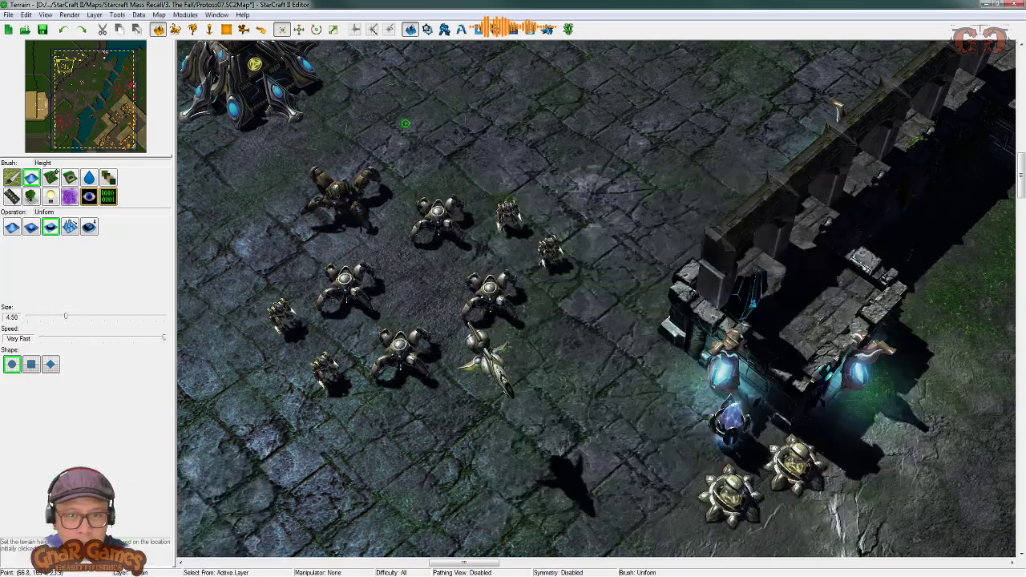
Step: Examine the terrain lighting around the crystals, the Protoss base, the ruins and the tiled roofs
key("Up")
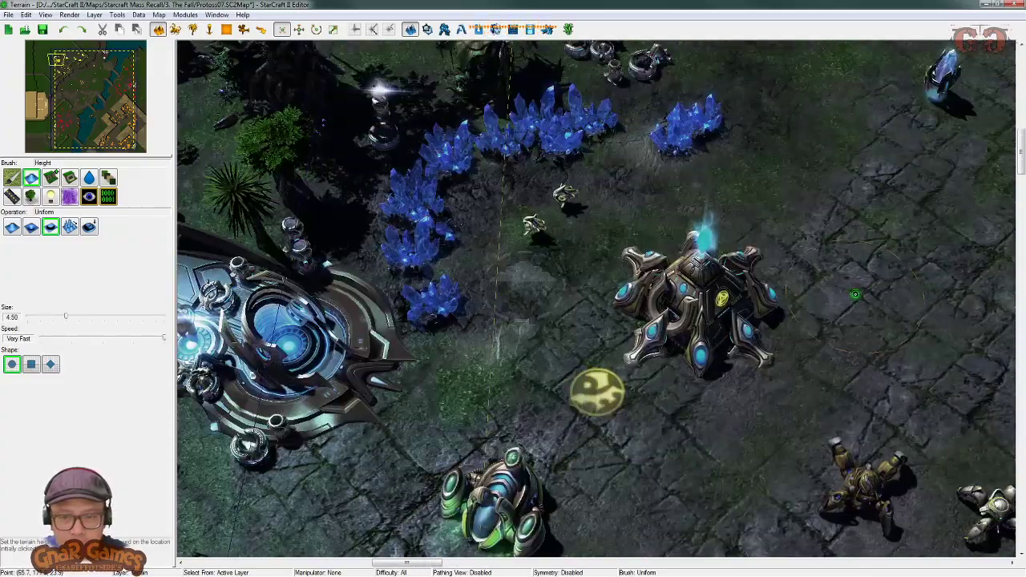
right_click_drag(855, 295, 704, 47)
right_click_drag(735, 242, 424, 74)
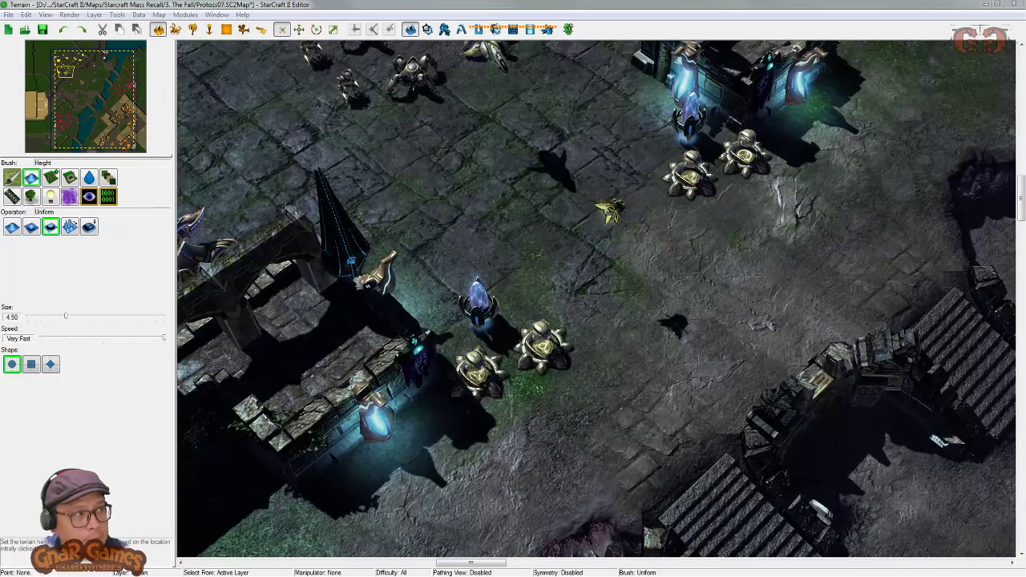
key("alt+Tab")
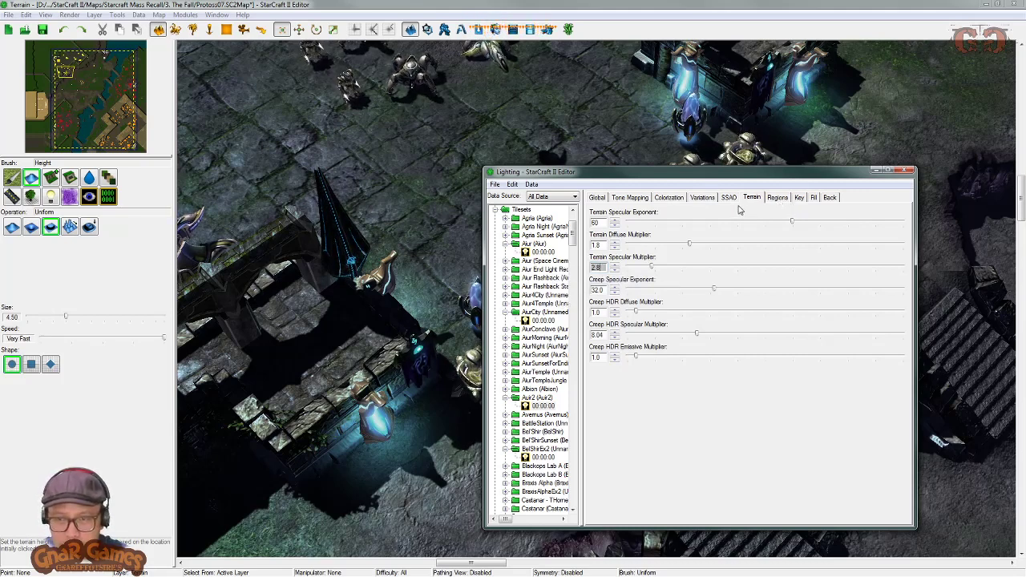
Step: Paint Region Two lighting across the stone floor between the Protoss buildings and the group of units
left_click(776, 197)
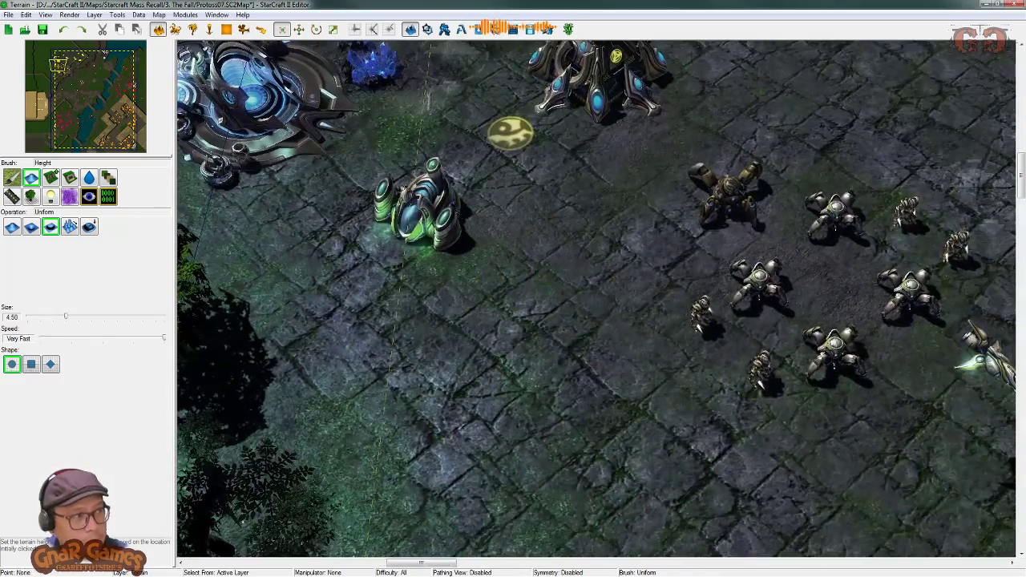
left_click(51, 196)
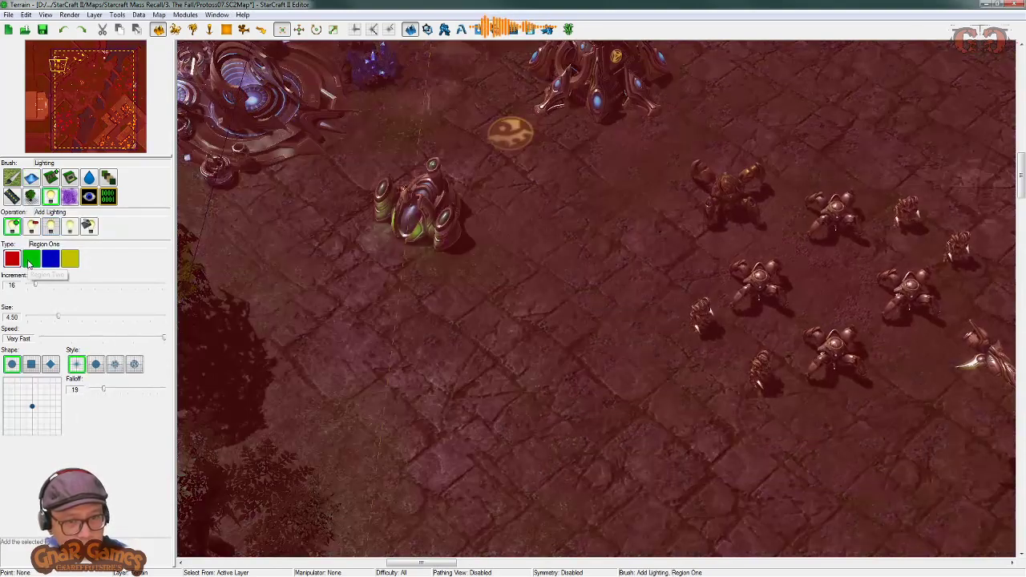
left_click(30, 259)
right_click_drag(509, 357, 472, 310)
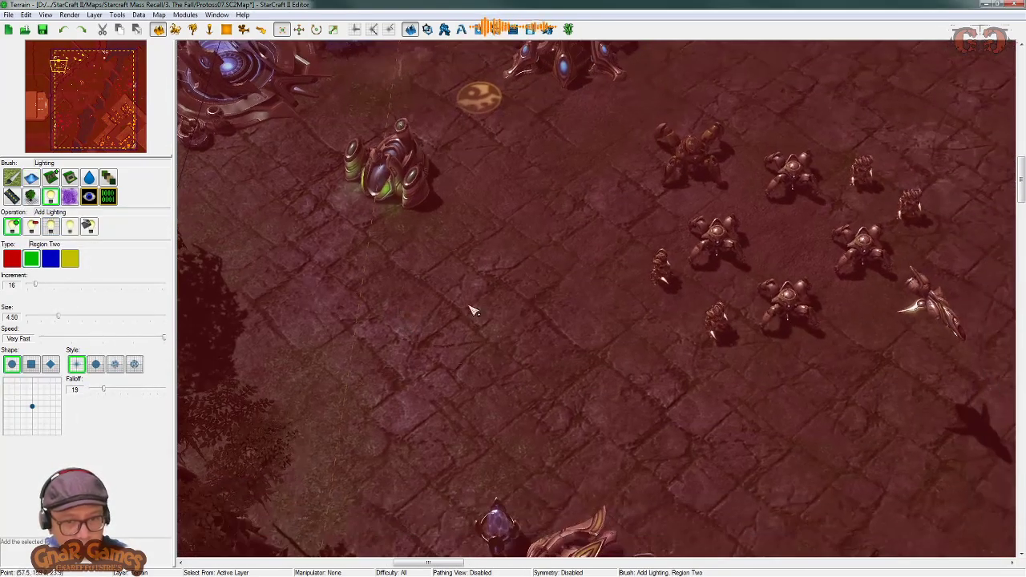
mouse_move(517, 299)
left_mouse_down()
mouse_move(526, 436)
mouse_move(481, 348)
mouse_move(378, 222)
mouse_move(433, 305)
mouse_move(532, 291)
mouse_move(628, 403)
mouse_move(607, 339)
mouse_move(699, 372)
mouse_move(518, 366)
mouse_move(547, 280)
mouse_move(802, 467)
mouse_move(829, 450)
left_mouse_up()
Step: Turn off the default values for lighting Region Two and set its ambient color to R 98, G 166, B 221
key("alt+Tab")
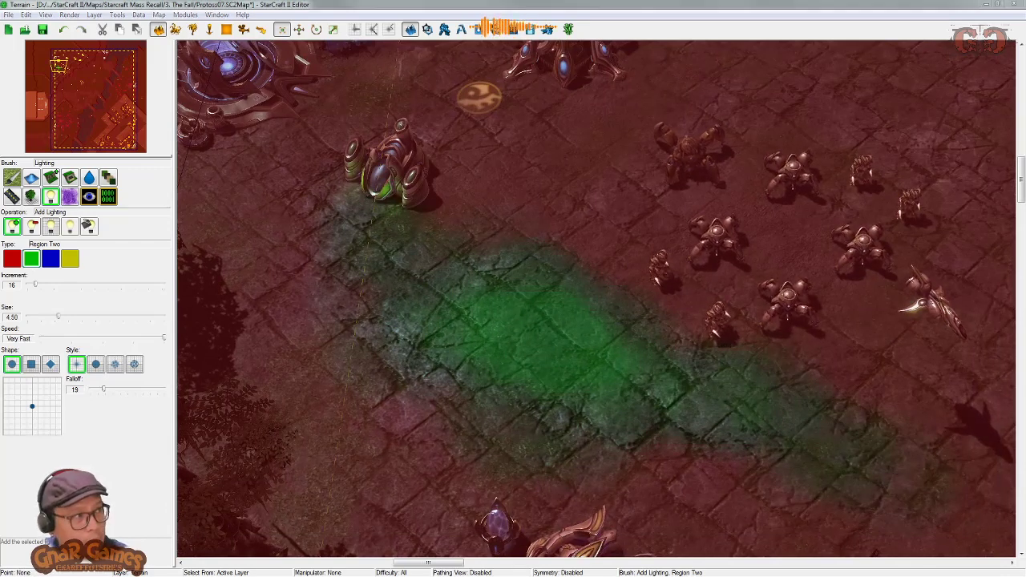
left_click(622, 224)
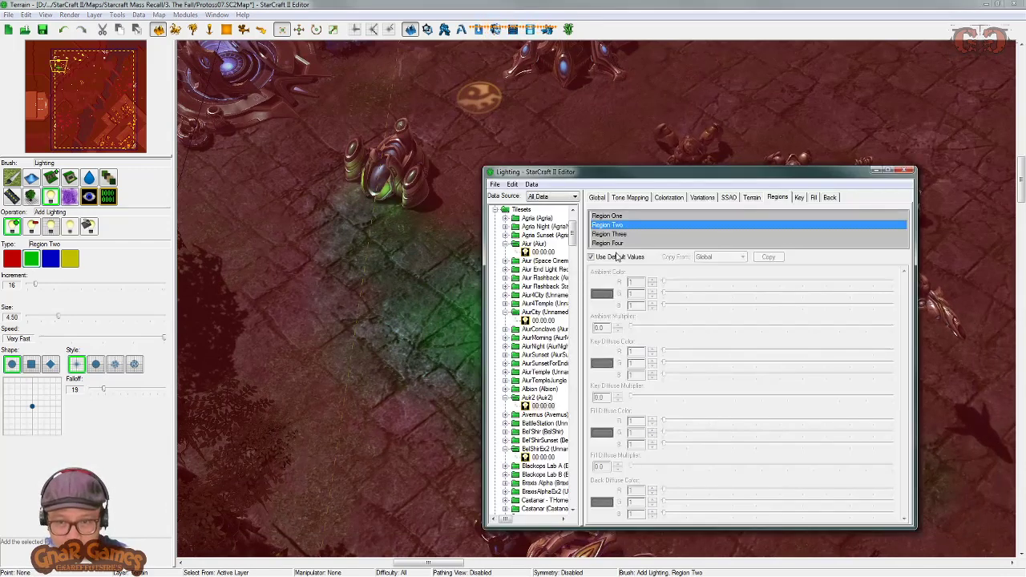
left_click(613, 258)
left_click(601, 294)
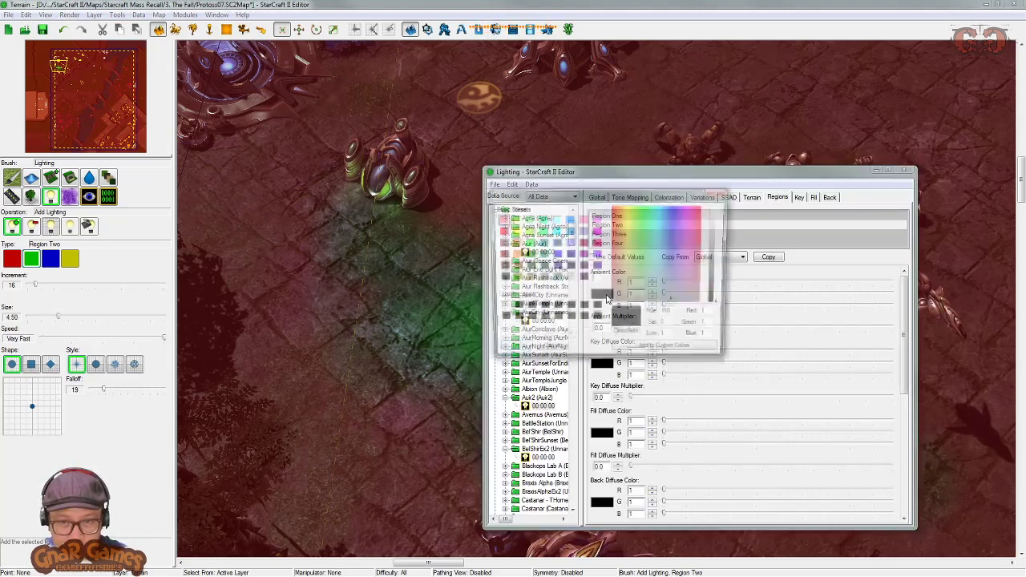
left_click(666, 240)
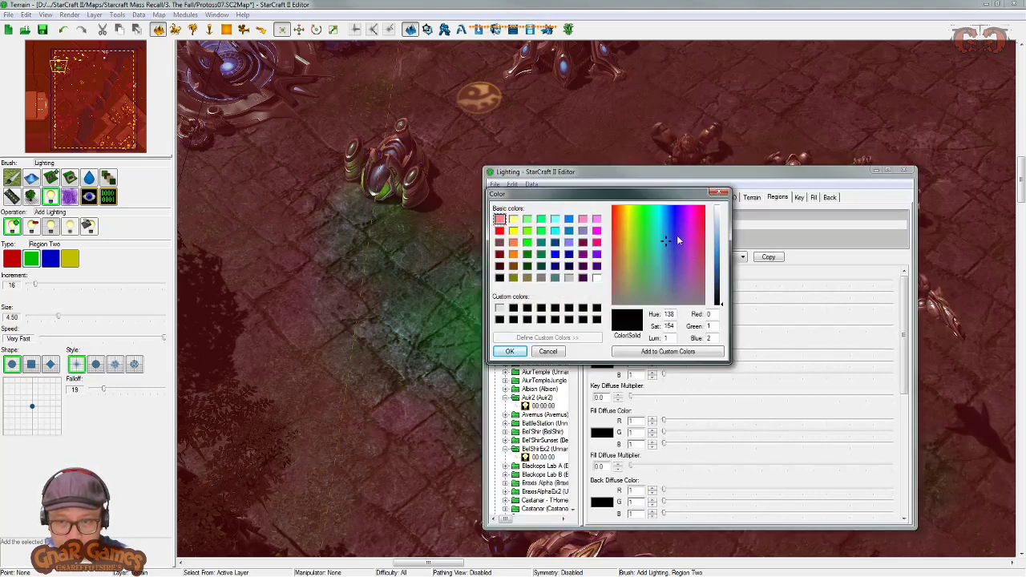
left_click(722, 229)
left_click_drag(721, 230, 721, 249)
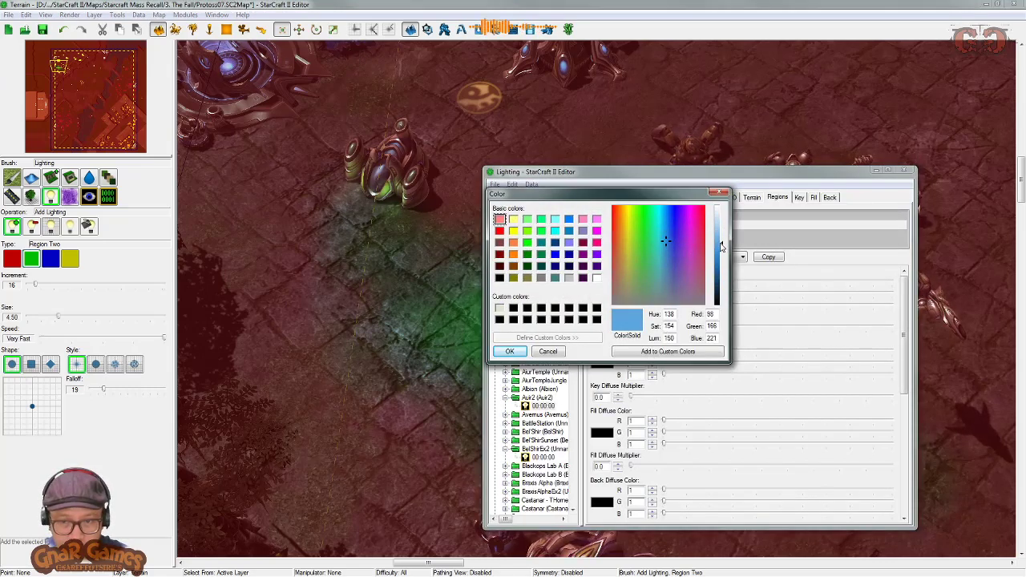
left_click(513, 352)
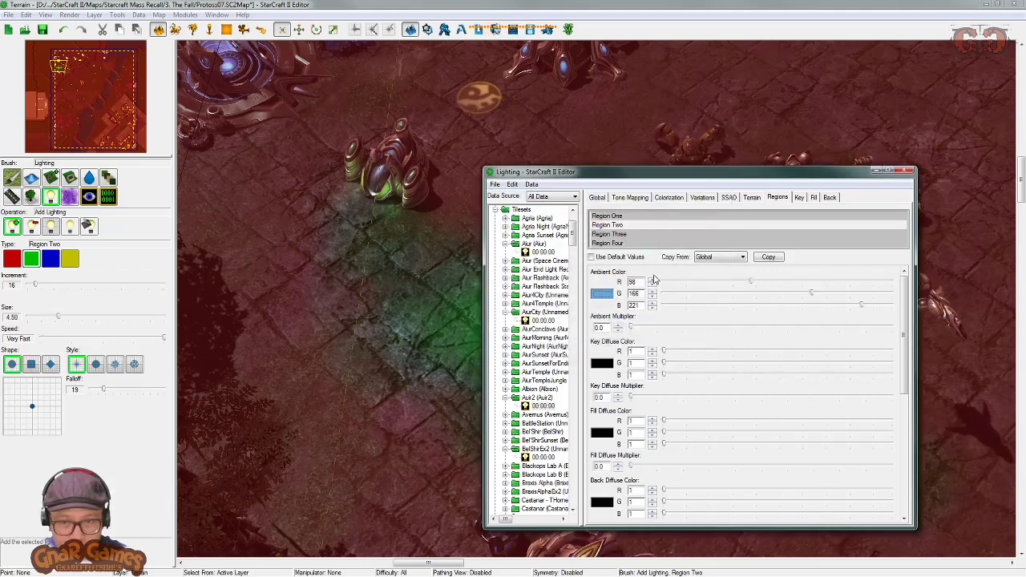
Step: Check the painted ground without the lighting overlay and set Region Two's ambient multiplier to 1.0
left_click(12, 177)
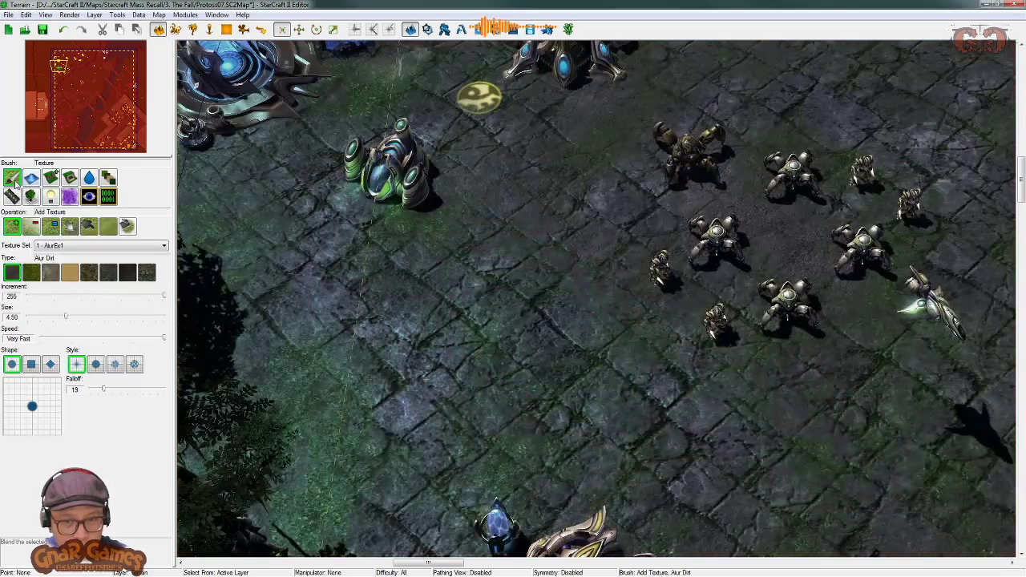
key("alt+Tab")
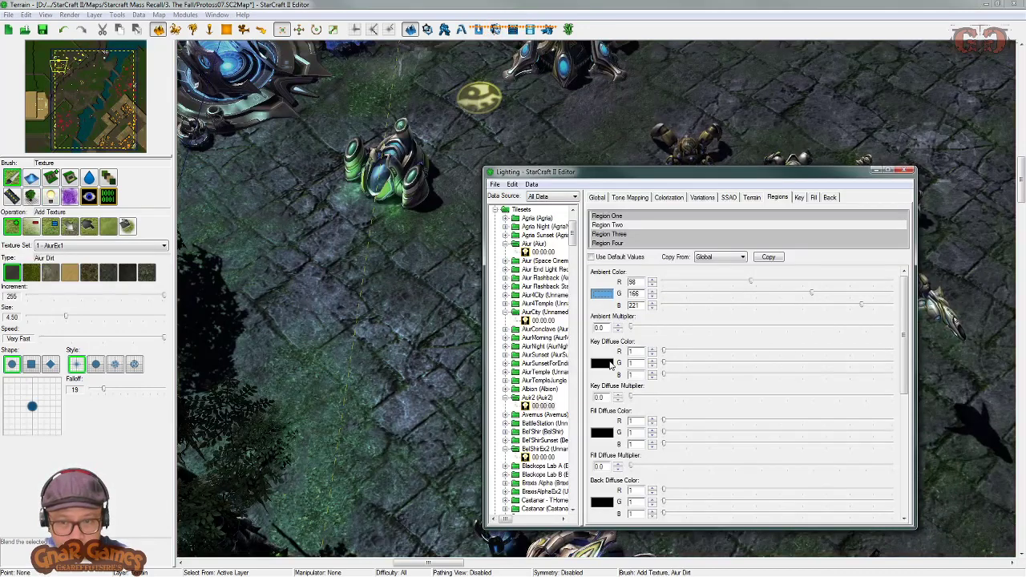
left_click(652, 327)
left_click_drag(762, 330, 696, 327)
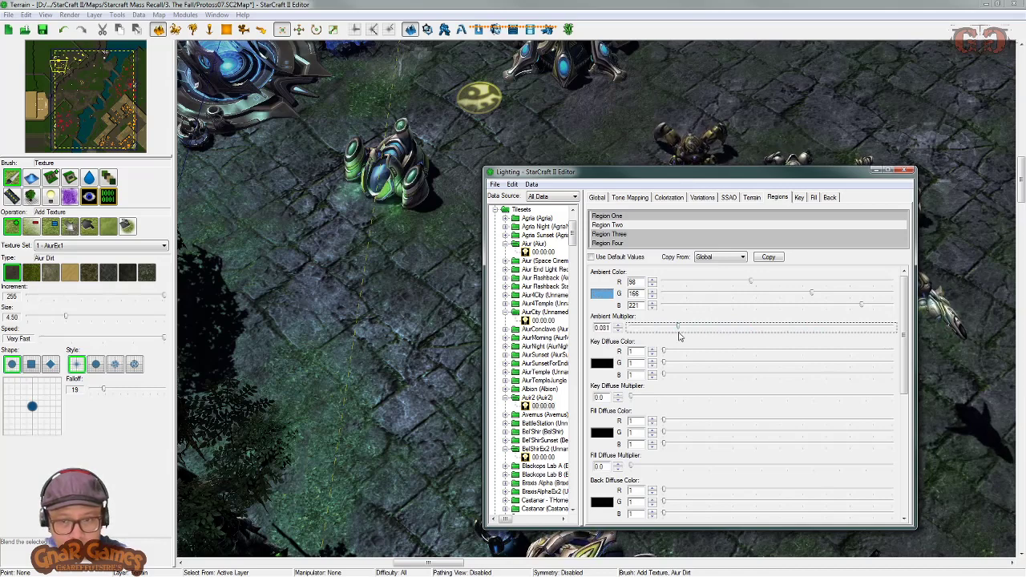
left_click_drag(682, 337, 744, 332)
left_click(608, 328)
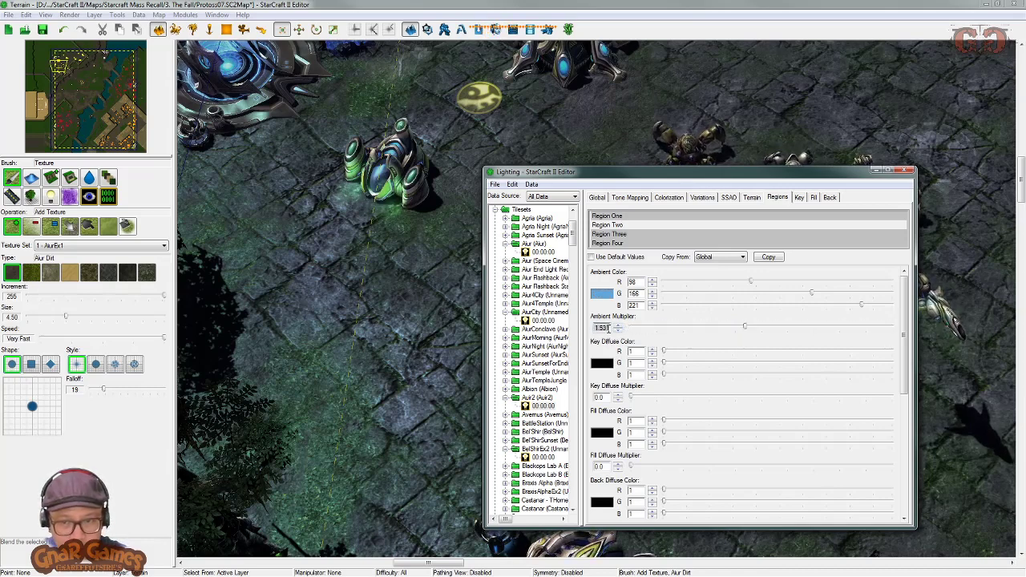
Step: Copy the Global values into Region Two and set its ambient color to R 92, G 132, B 166
left_click(643, 216)
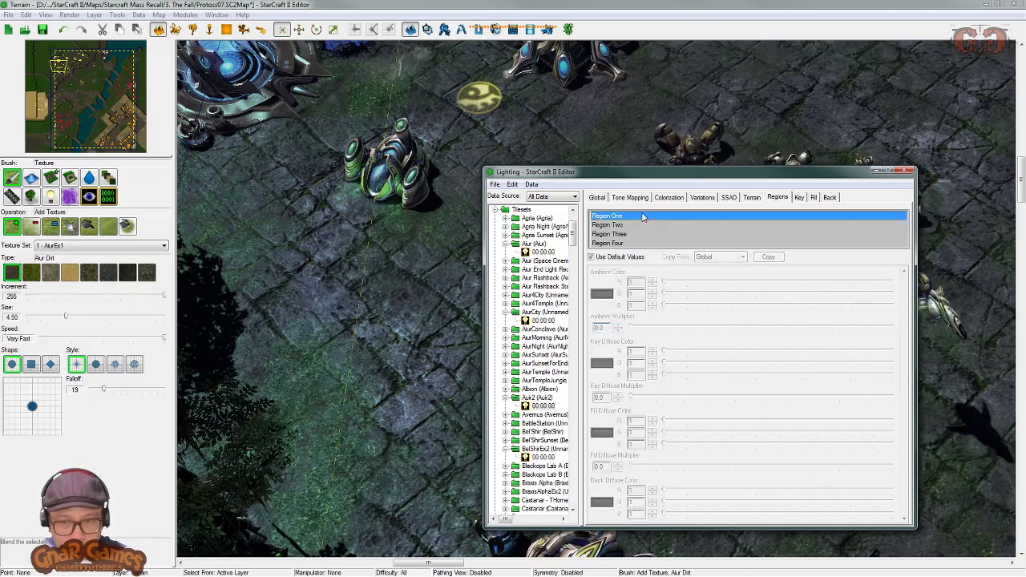
left_click(627, 234)
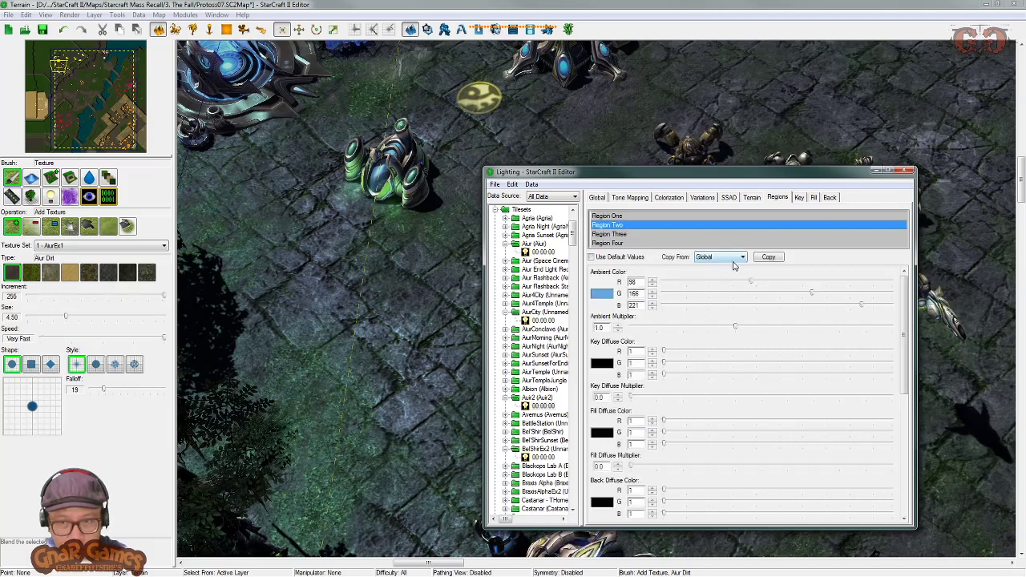
left_click(767, 257)
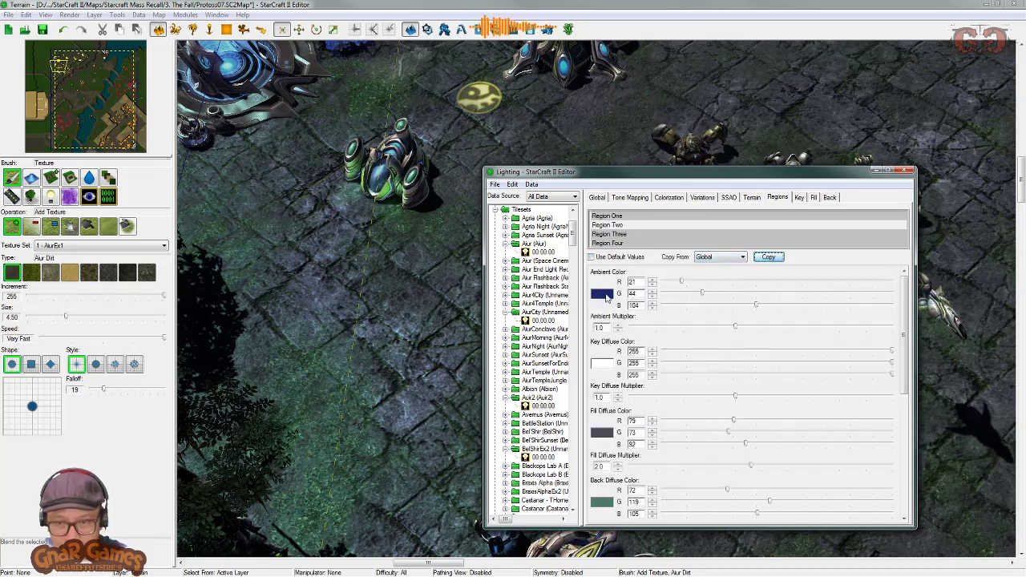
left_click_drag(685, 285, 805, 306)
left_click(755, 295)
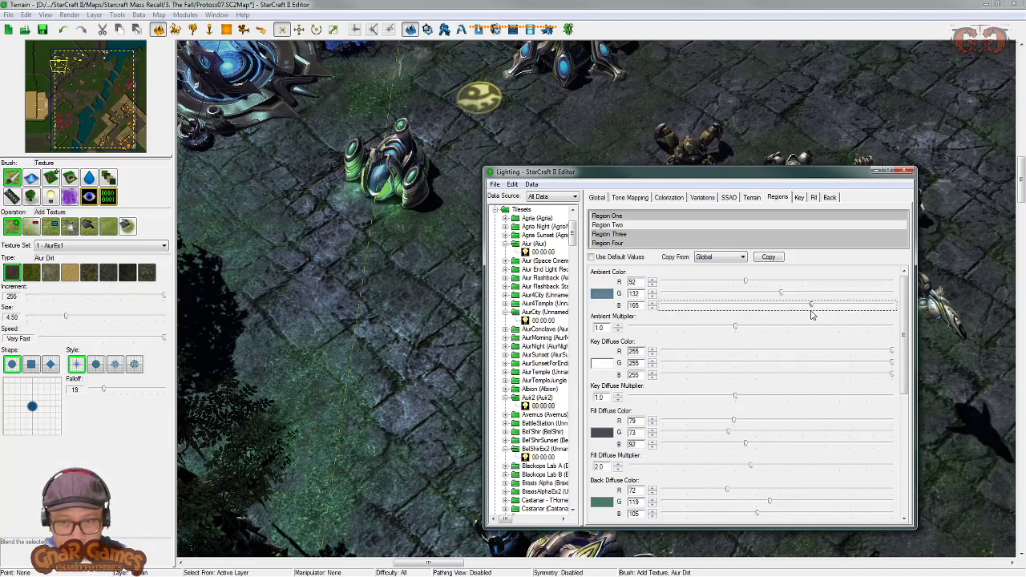
Step: Paint Region Two lighting under the group of units and check the ground without the overlay
right_click_drag(391, 357, 327, 362)
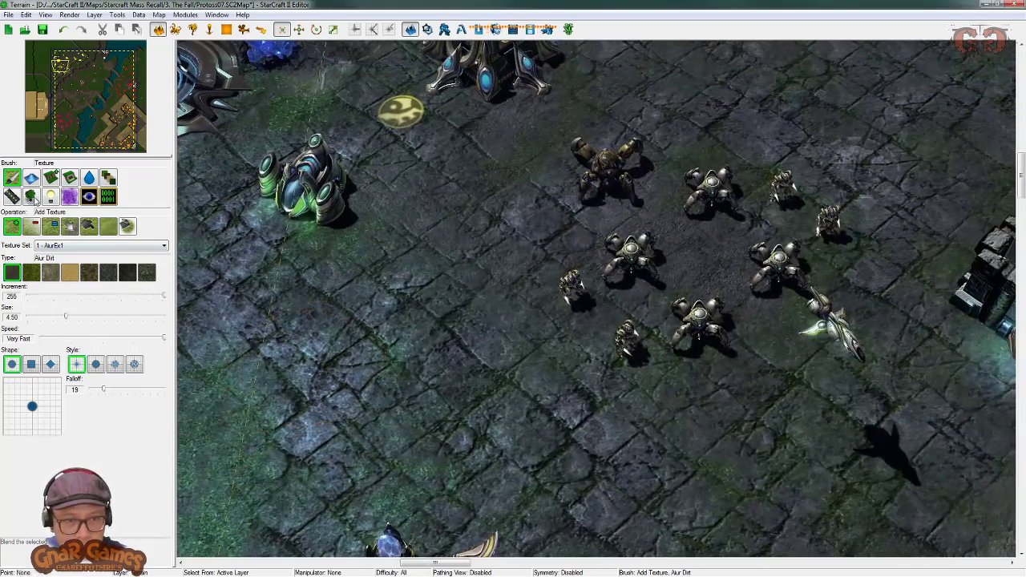
left_click(50, 198)
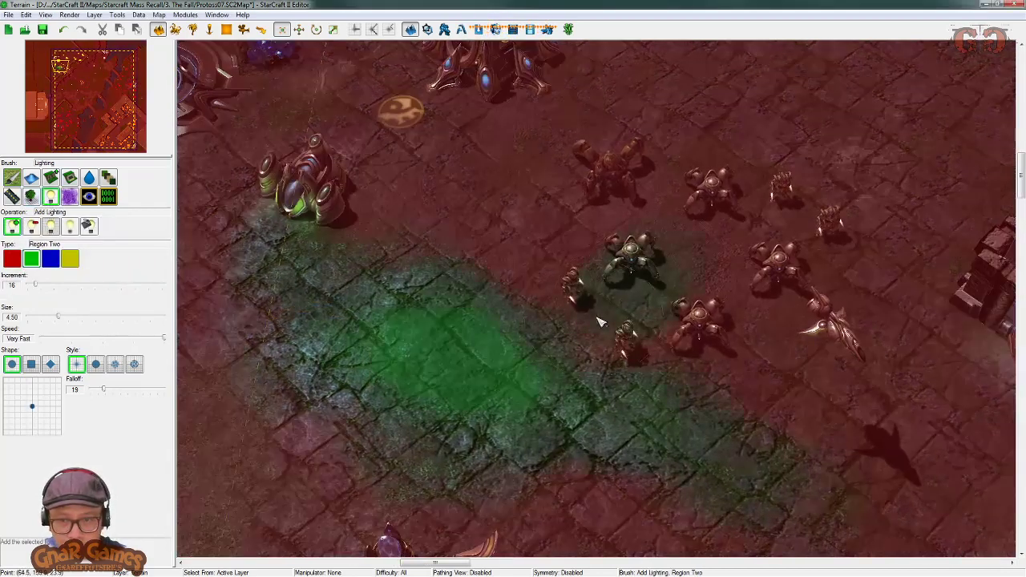
left_click_drag(651, 275, 706, 277)
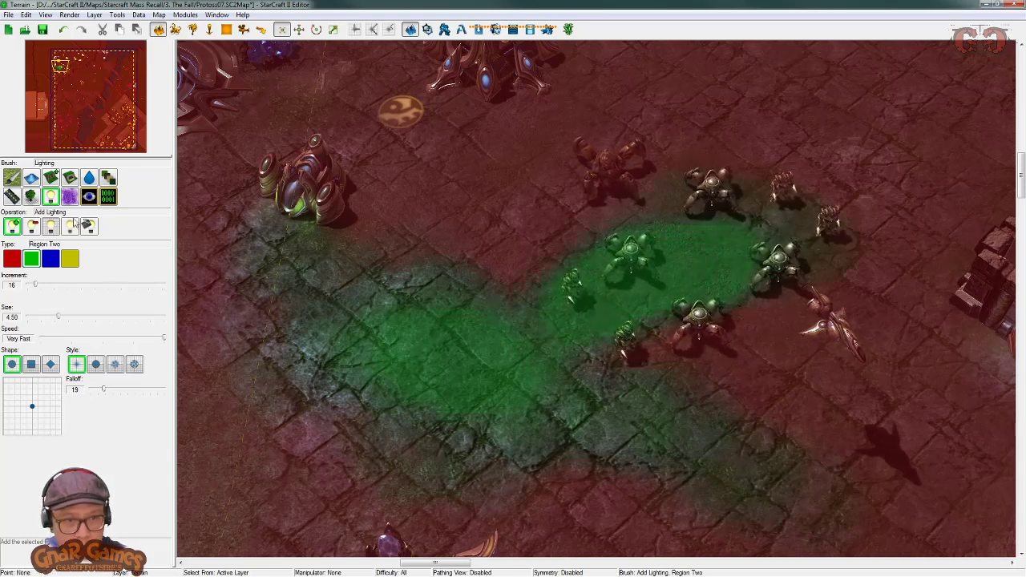
left_click(9, 176)
right_click_drag(588, 309, 497, 402)
right_click_drag(435, 340, 566, 343)
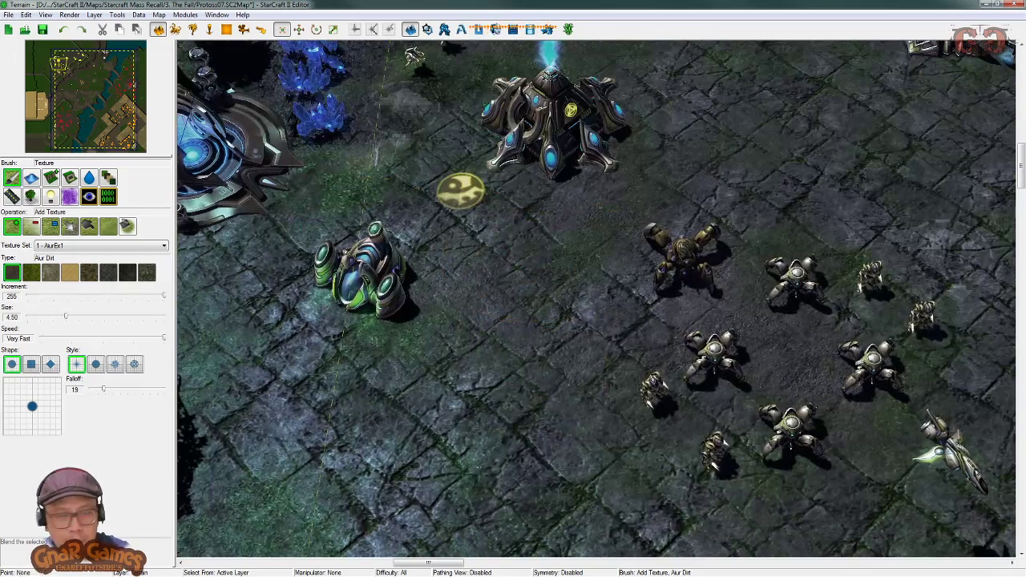
Step: Set Region Two's ambient multiplier to 1 and its key diffuse multiplier to 8.318
key("alt+Tab")
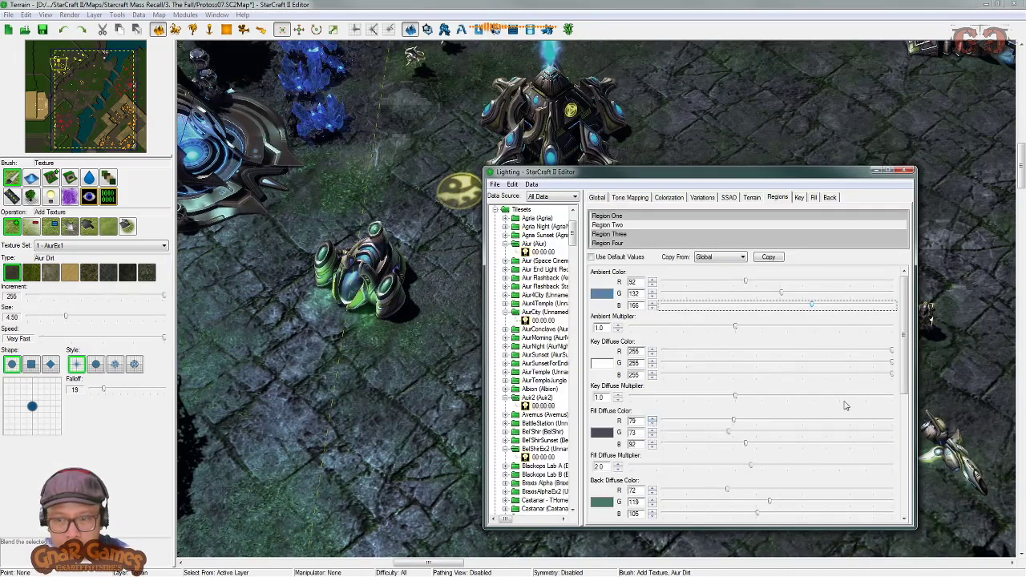
left_click(905, 367)
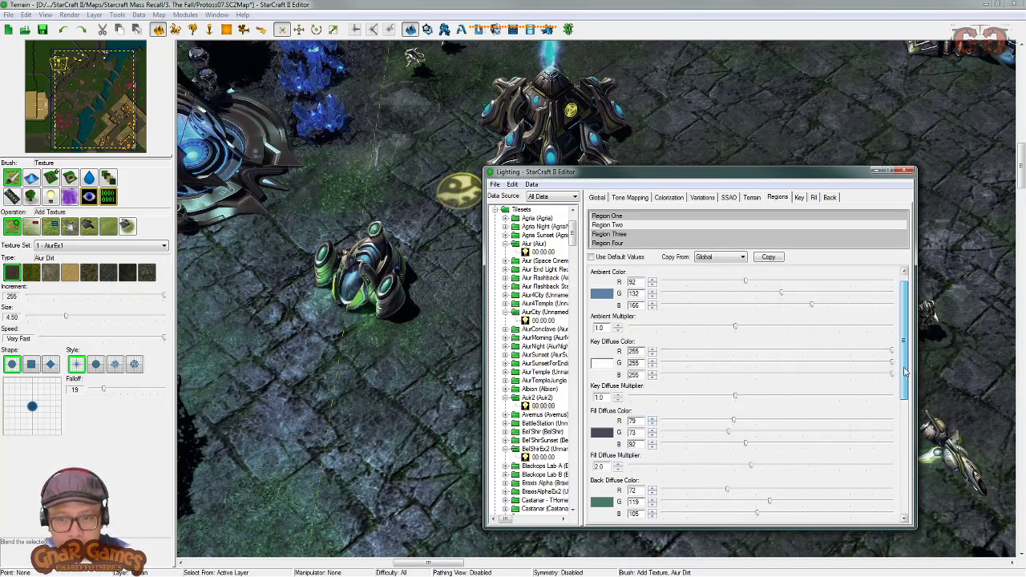
left_click_drag(735, 328, 767, 329)
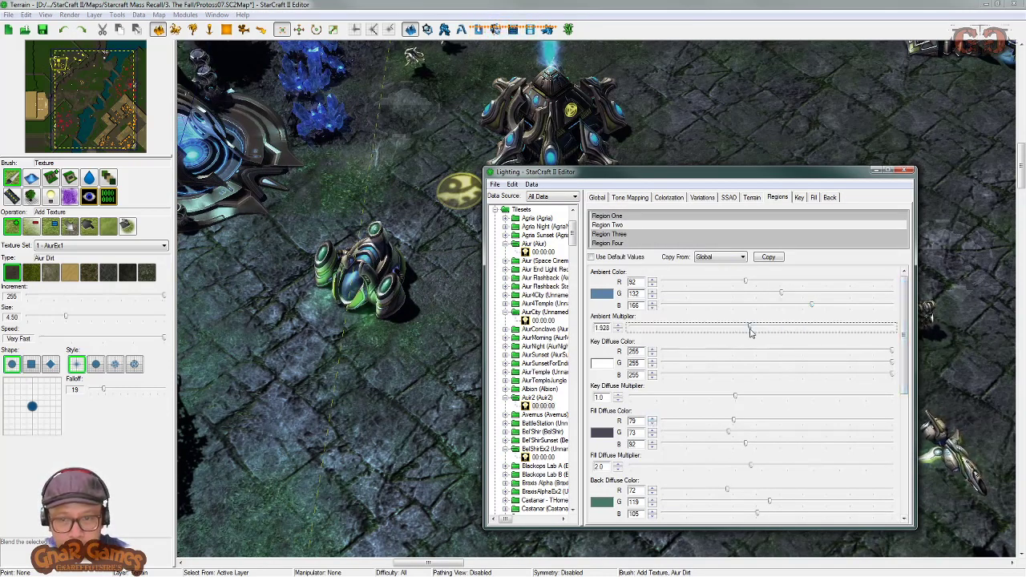
double_click(603, 328)
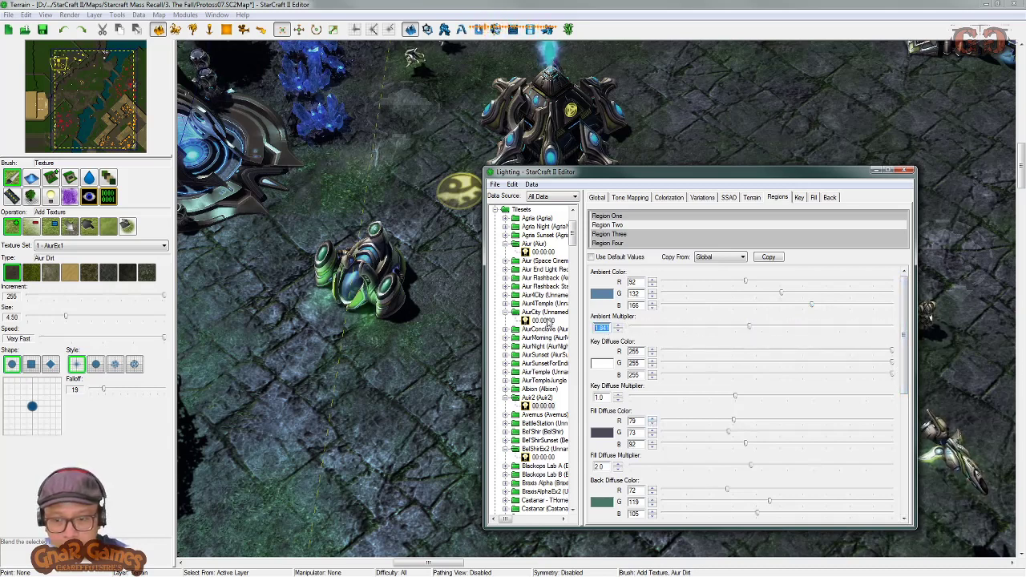
type("1")
left_click_drag(735, 396, 786, 398)
left_click_drag(707, 172, 702, 134)
left_click_drag(894, 264, 903, 430)
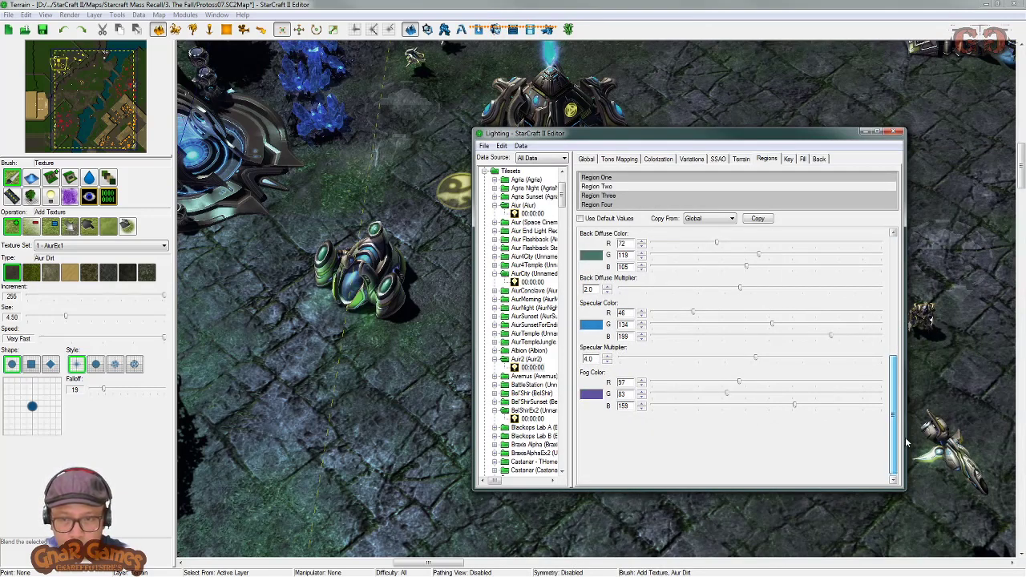
left_click_drag(907, 441, 915, 329)
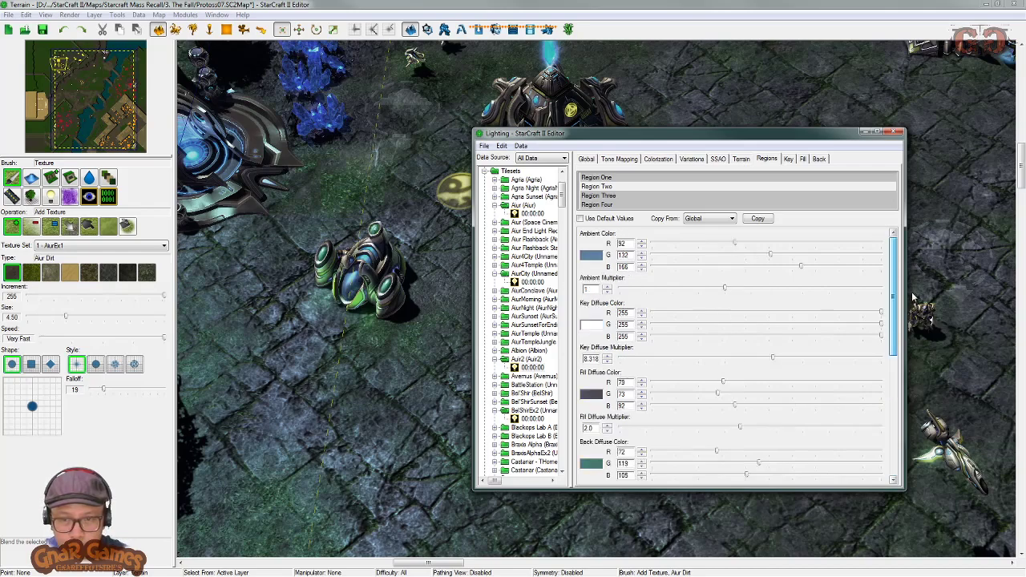
Step: Compare the Region Two area around the units with and without the lighting overlay
left_click(614, 121)
right_click_drag(695, 374, 185, 351)
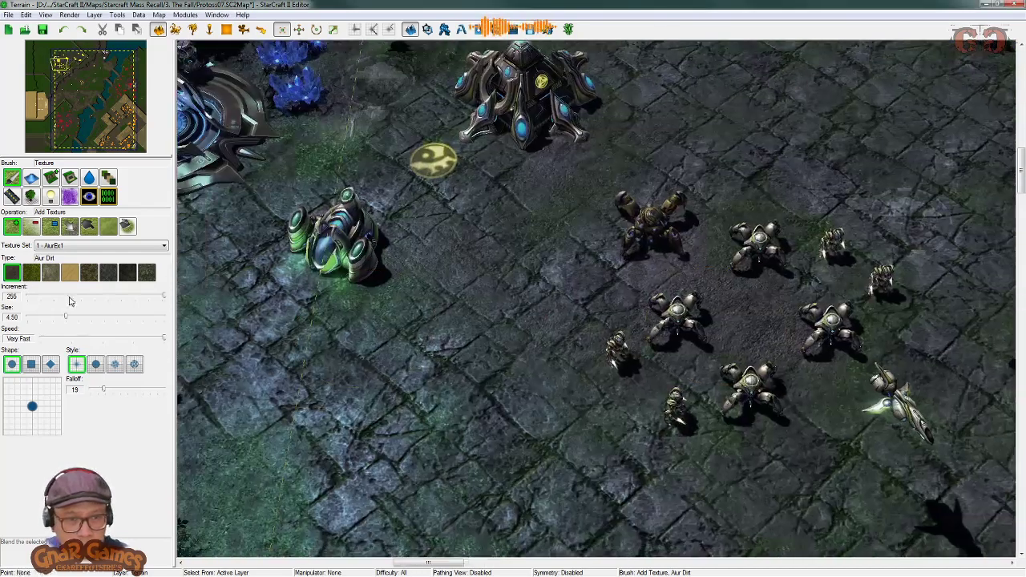
left_click(52, 197)
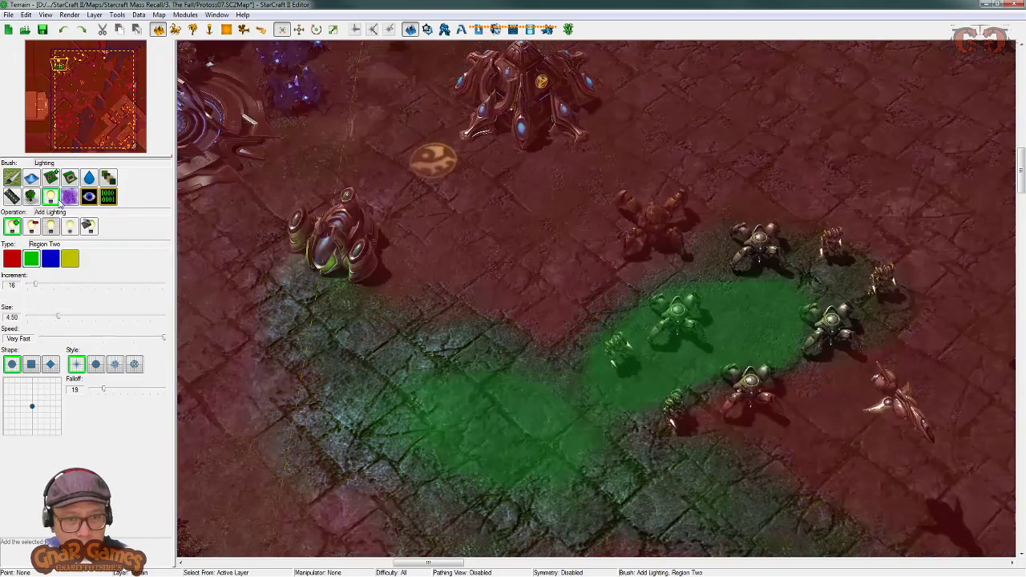
left_click(13, 178)
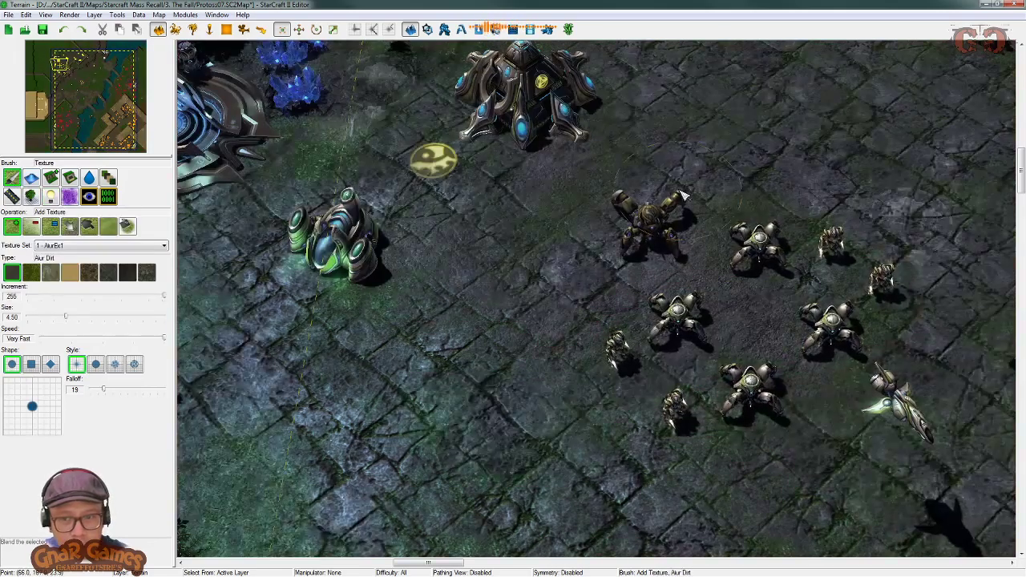
right_click_drag(504, 421, 712, 421)
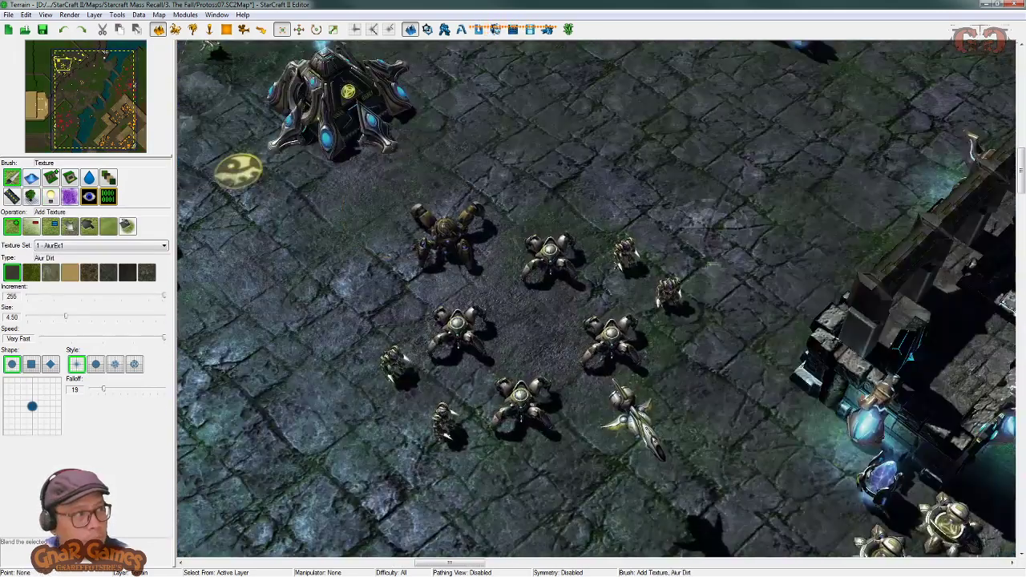
Step: Set Region Two's ambient color and key diffuse color to black, with R, G and B all 0
key("alt+Tab")
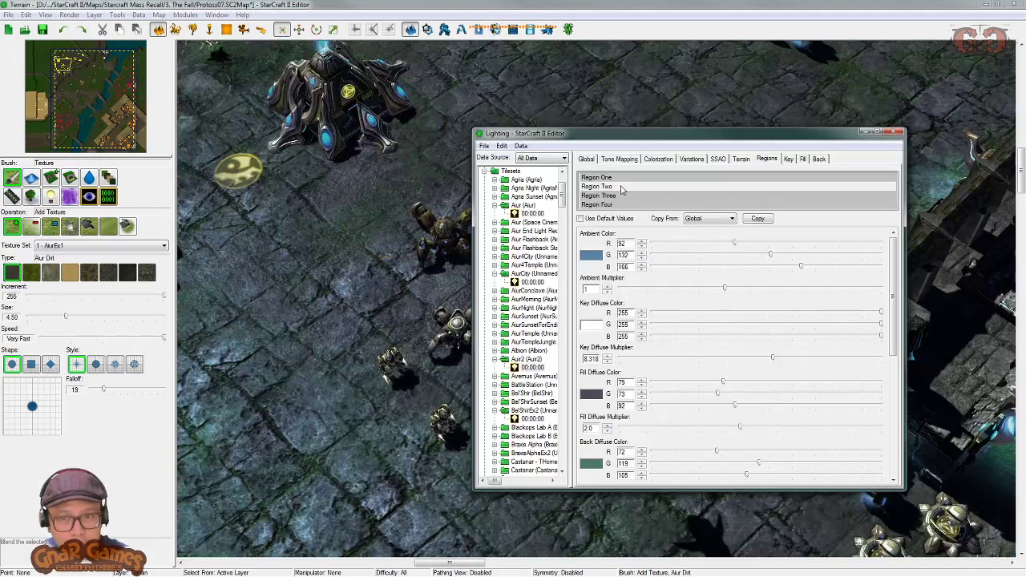
left_click(590, 257)
left_click_drag(704, 258, 711, 271)
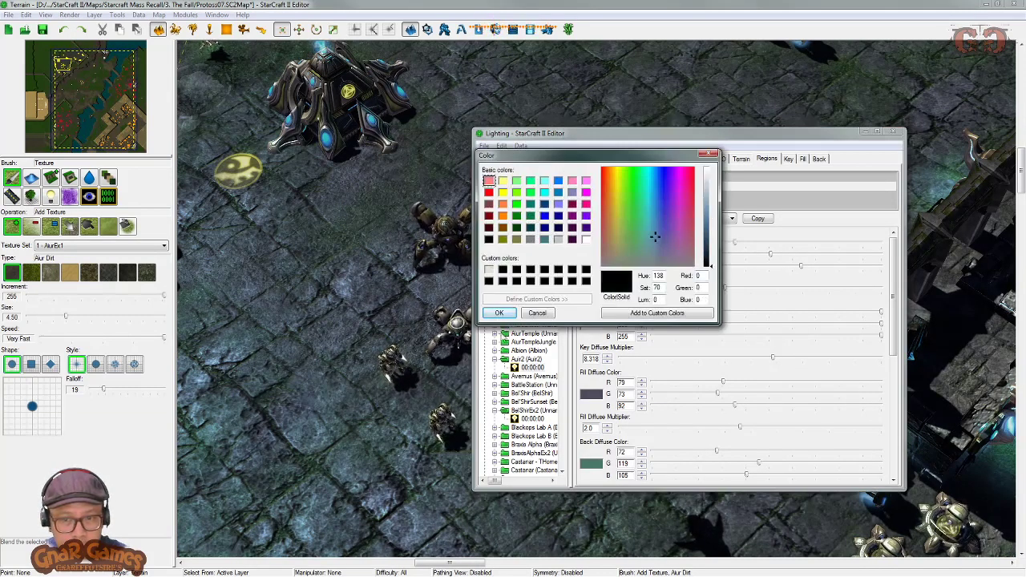
left_click(498, 313)
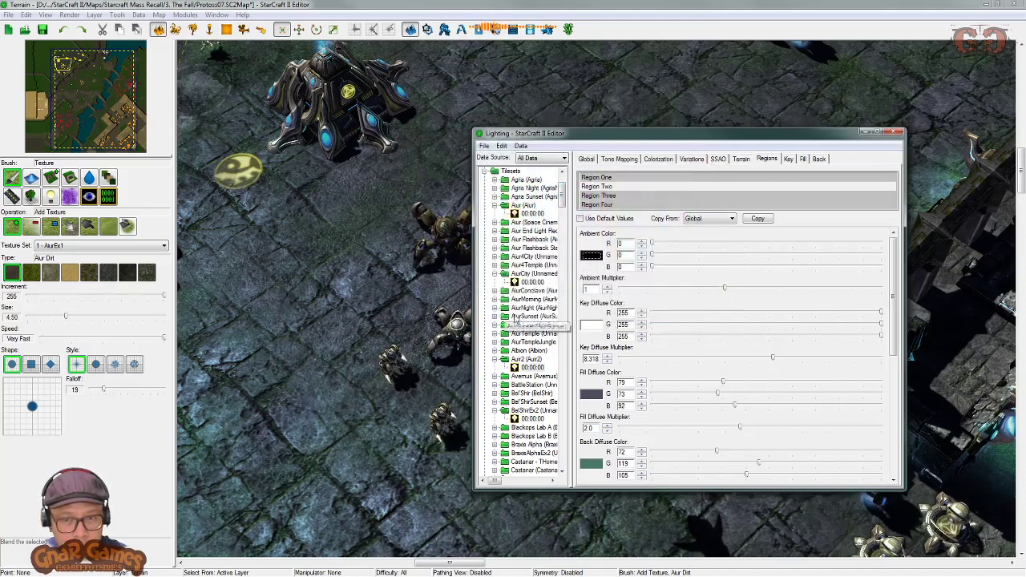
left_click(590, 326)
left_click_drag(706, 252, 710, 271)
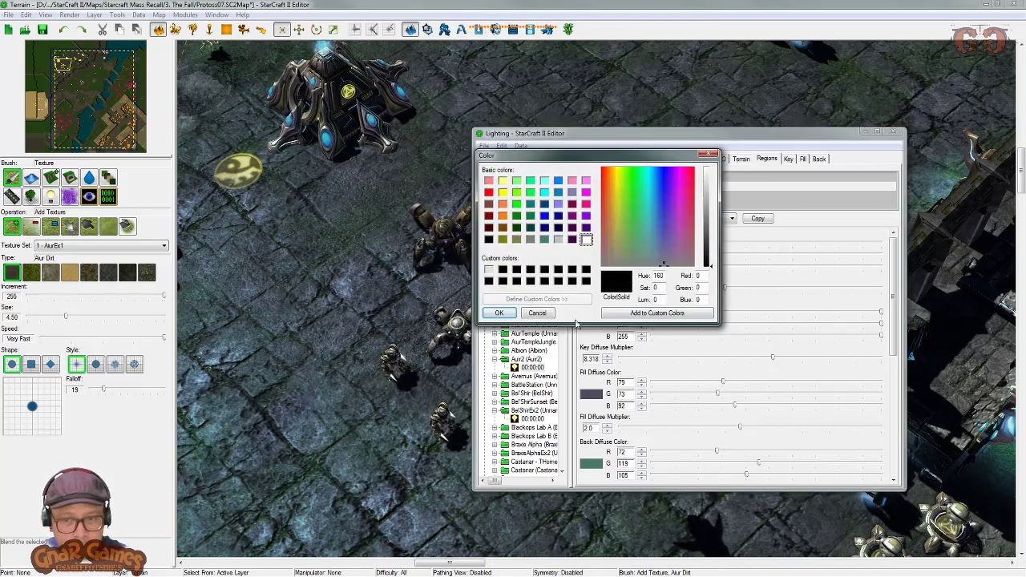
left_click(497, 314)
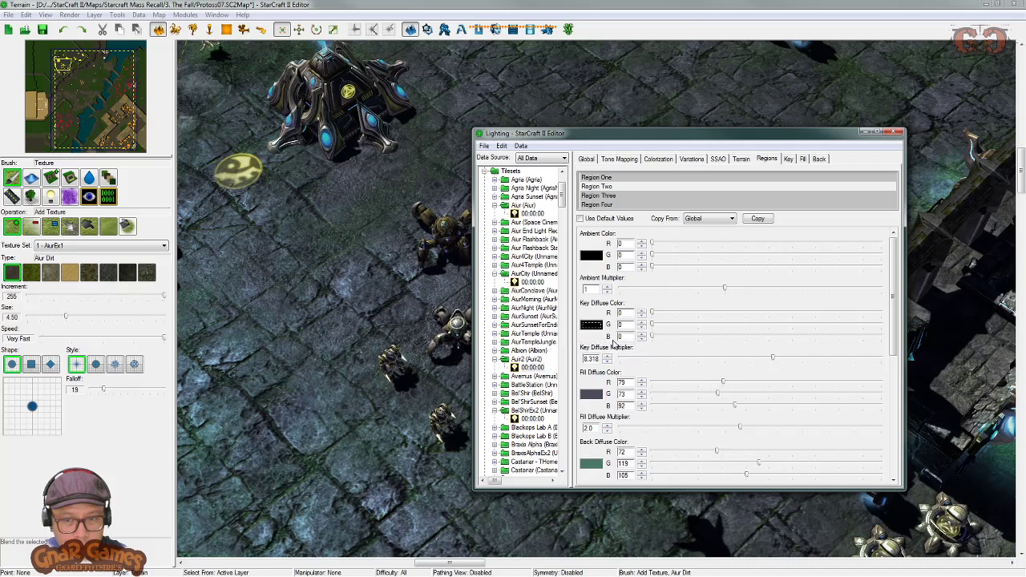
Step: Set Region Two's key diffuse multiplier to 13.96 and its key diffuse color to R 255, G 255, B 128, and check the painted ground
left_click_drag(772, 357, 789, 358)
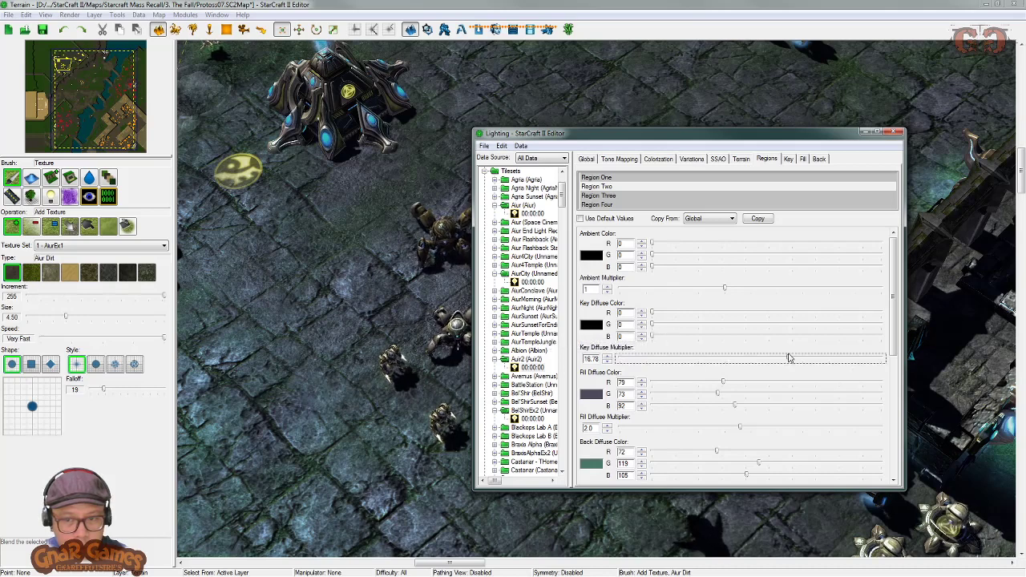
left_click(597, 325)
left_click(503, 181)
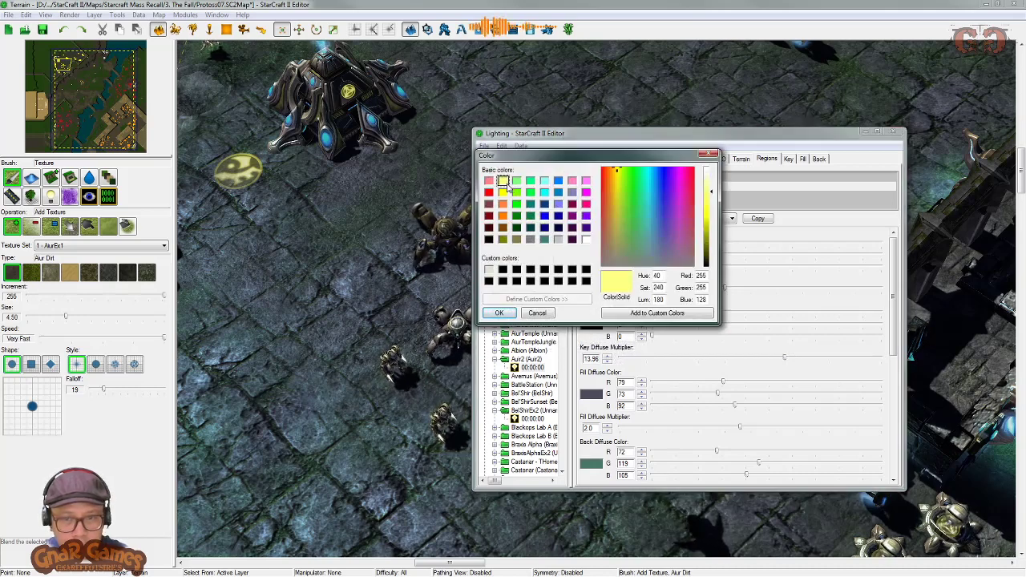
left_click(498, 313)
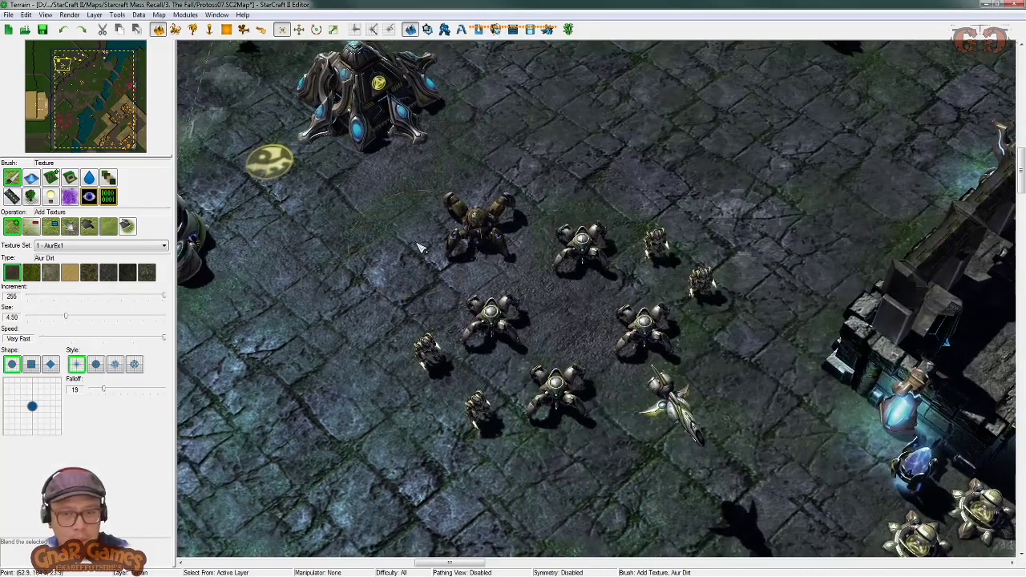
right_click_drag(531, 263, 620, 235)
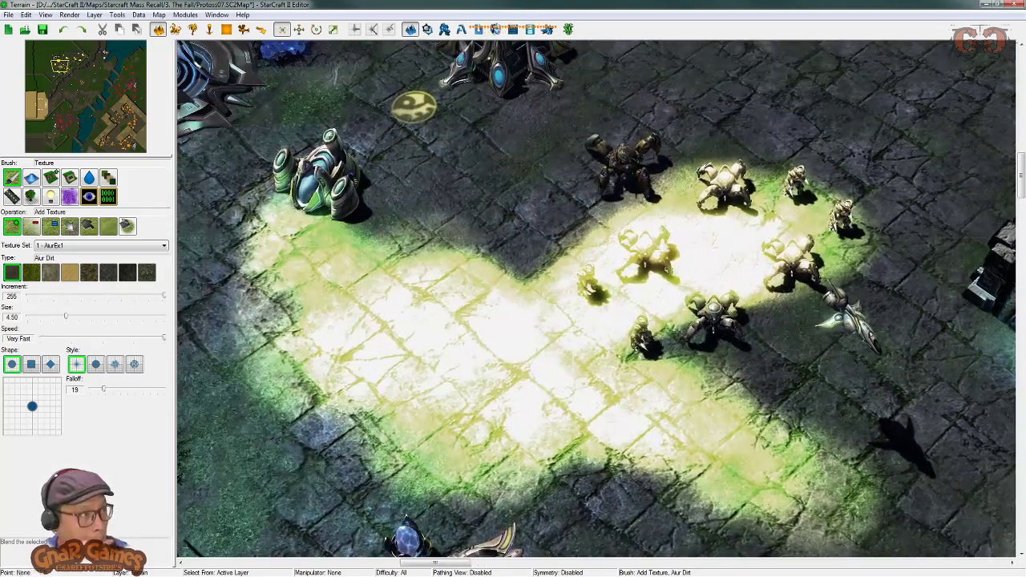
Step: Copy the Global values into Region Two again and set its ambient multiplier to 1.122
key("alt+Tab")
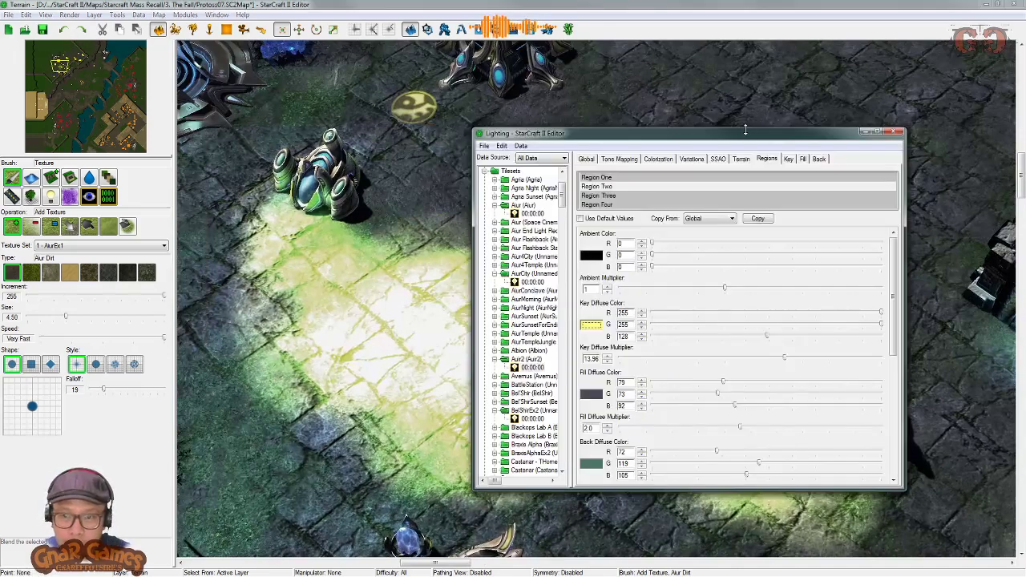
left_click_drag(745, 129, 851, 125)
left_click(864, 213)
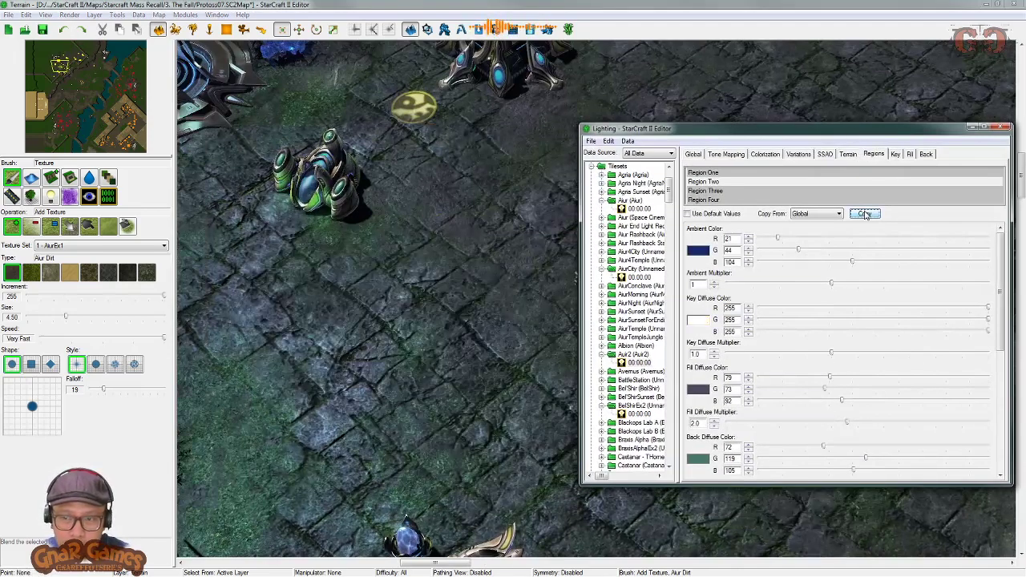
left_click_drag(840, 138, 978, 152)
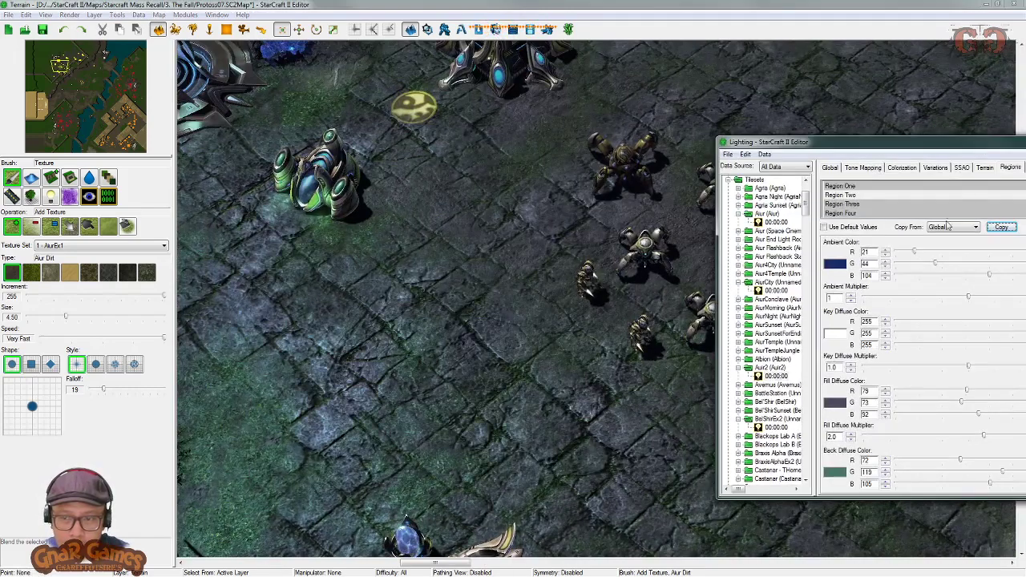
left_click_drag(980, 299, 993, 301)
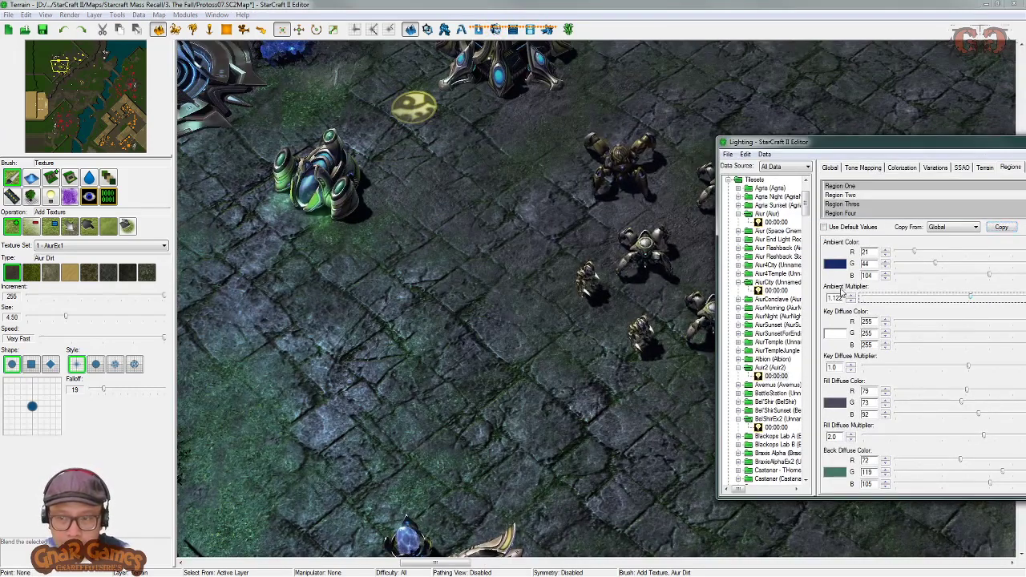
Step: Set Region Two's ambient color to a pale blue of R 128, G 153, B 191
left_click(835, 264)
left_click(956, 245)
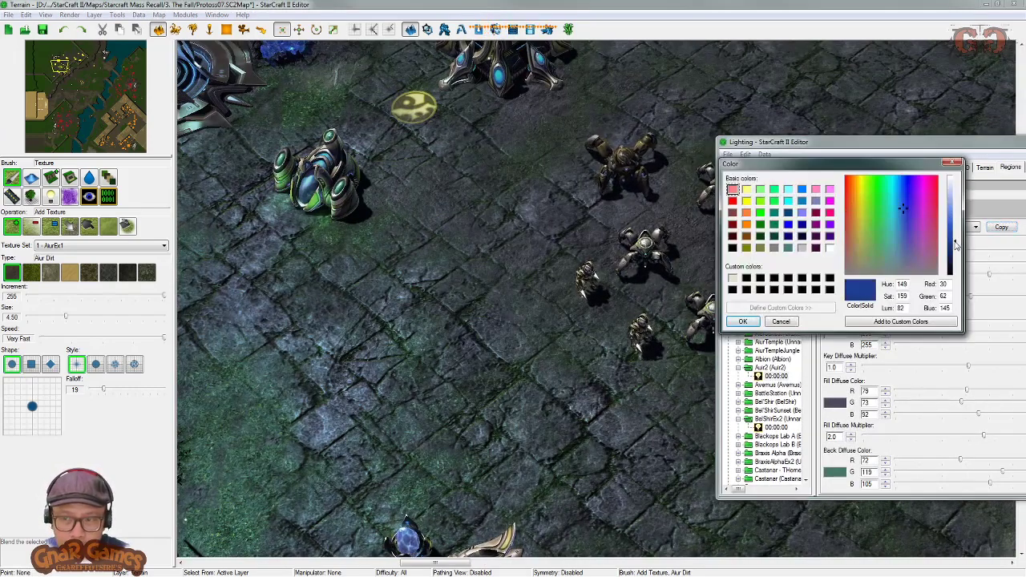
left_click_drag(956, 237, 955, 213)
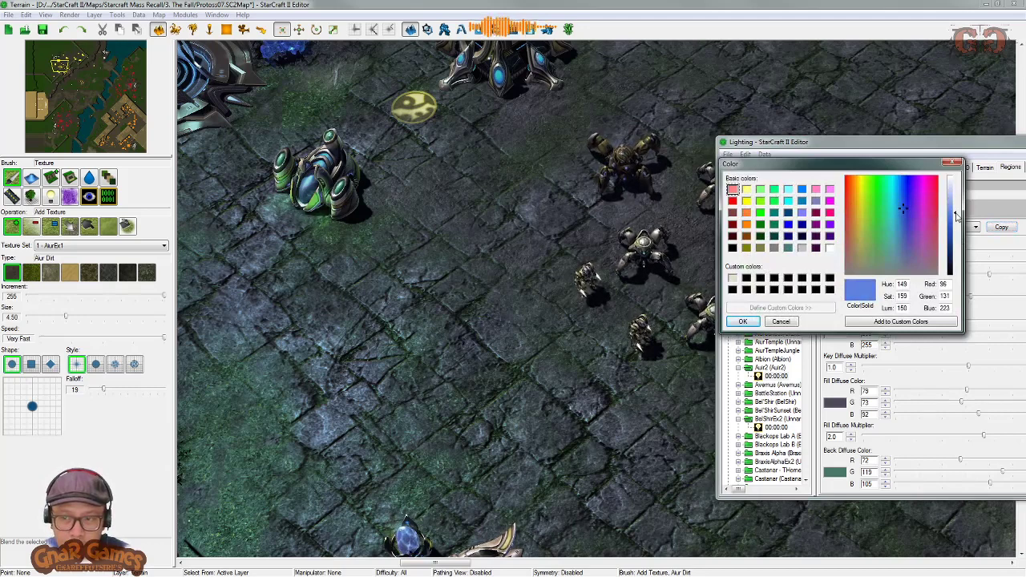
left_click(901, 244)
left_click(742, 322)
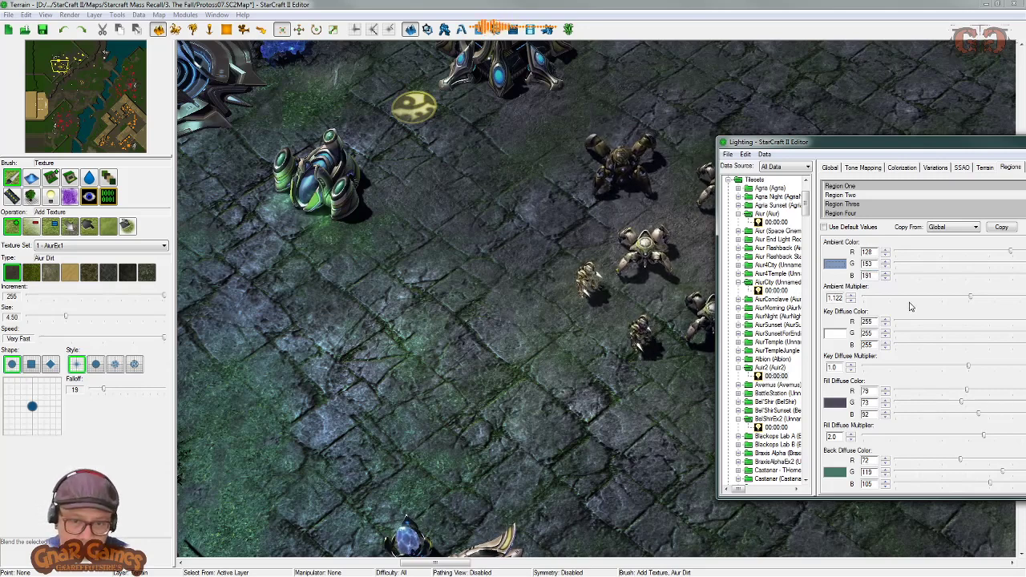
Step: Set Region Two's key diffuse color to a light blue of R 119, G 192, B 217
left_click(838, 334)
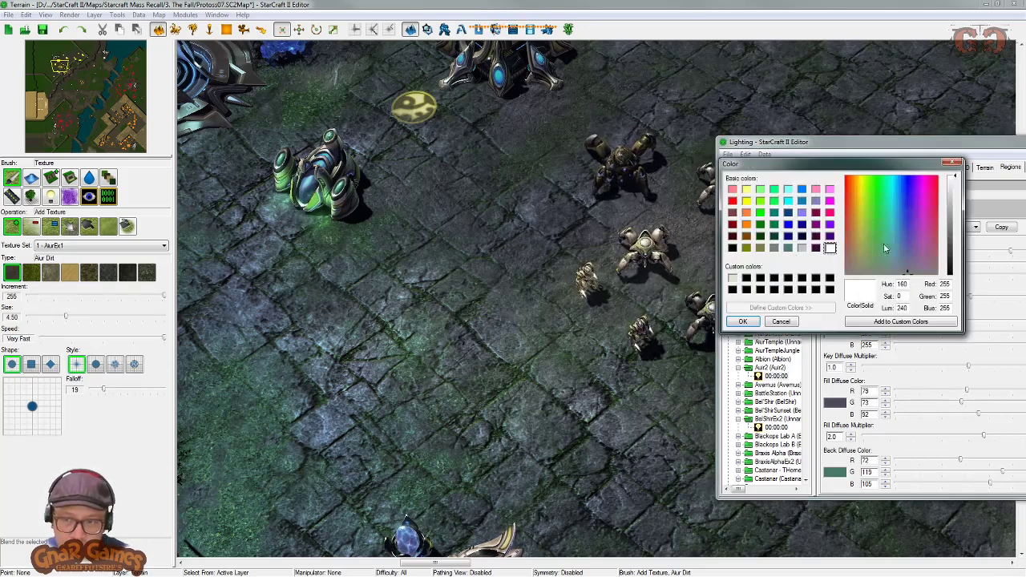
left_click(895, 218)
left_click_drag(956, 175, 956, 212)
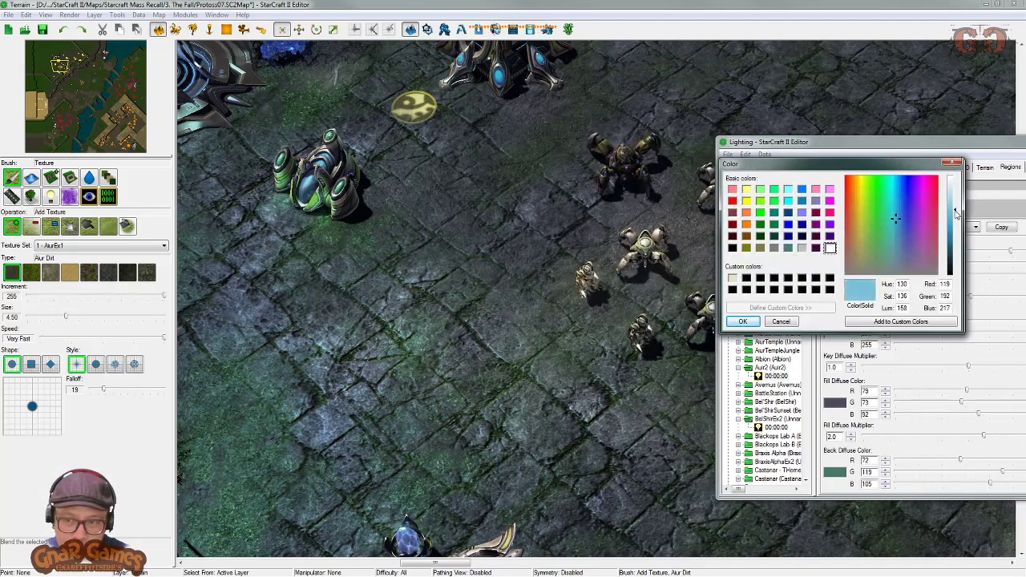
left_click(742, 322)
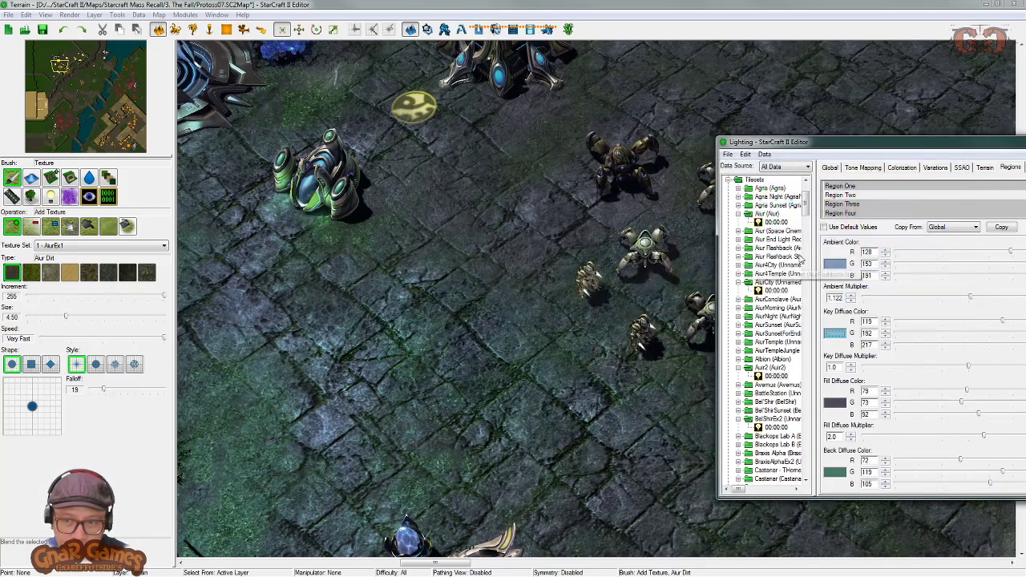
Step: Make Region Two use its default values and inspect the lighting around the group of units
left_click(825, 227)
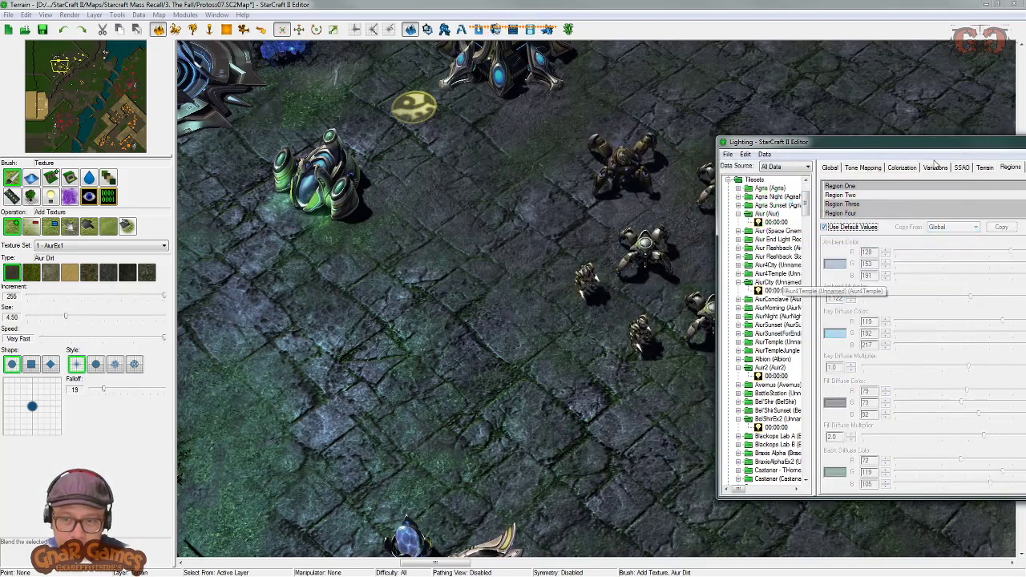
left_click_drag(934, 146, 607, 160)
left_click(814, 151)
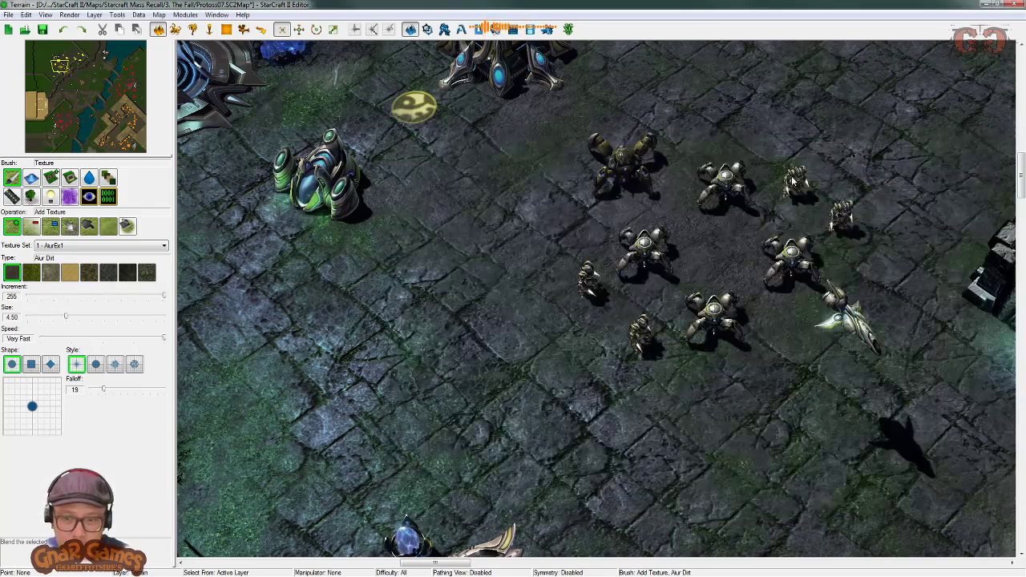
right_click_drag(719, 370, 614, 291)
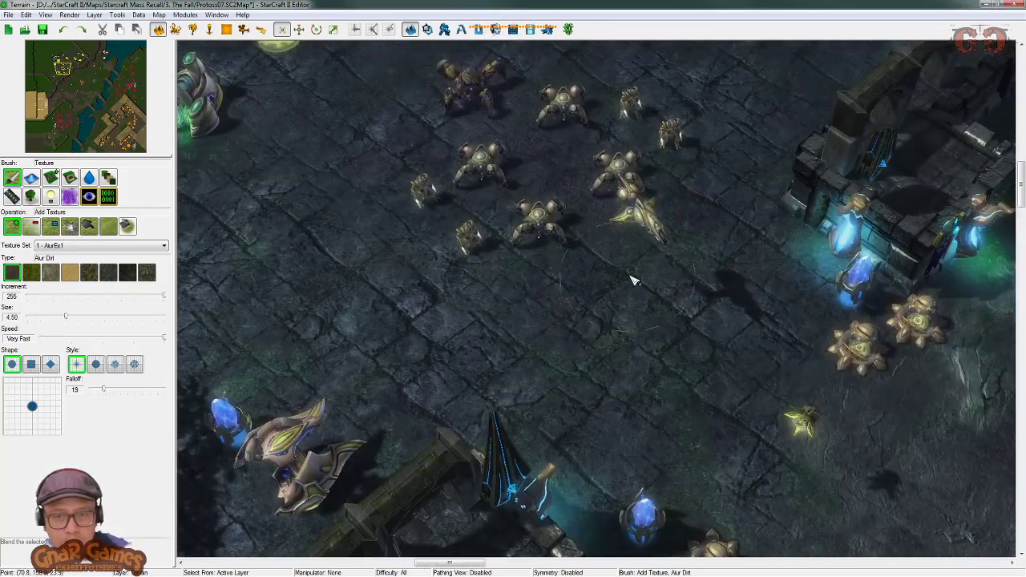
right_click_drag(641, 253, 579, 280)
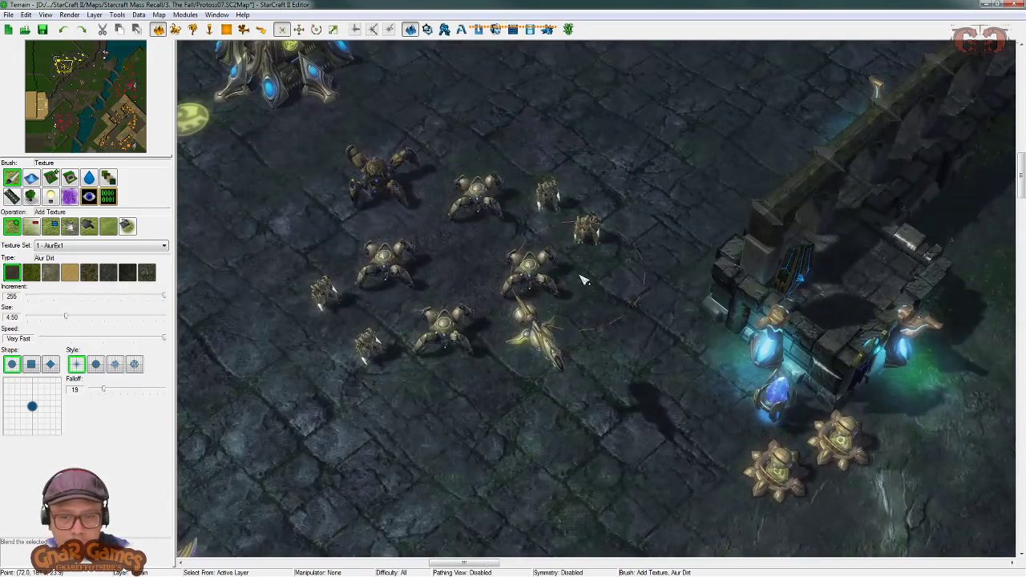
right_click_drag(583, 280, 696, 232)
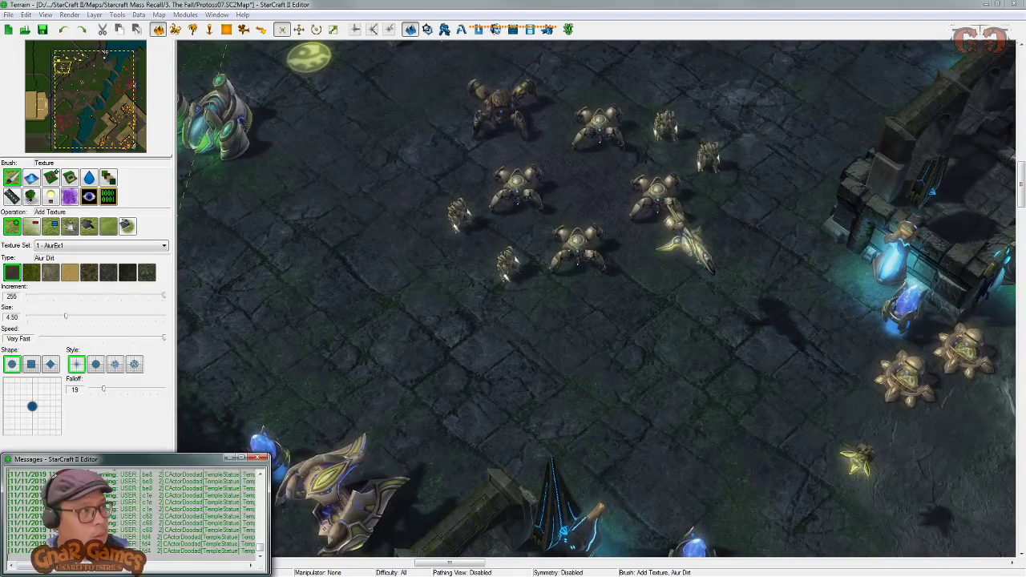
Step: Bring back the lighting settings, select the Auir2 lighting at 00:00:00 and view Region One's settings
left_click(93, 15)
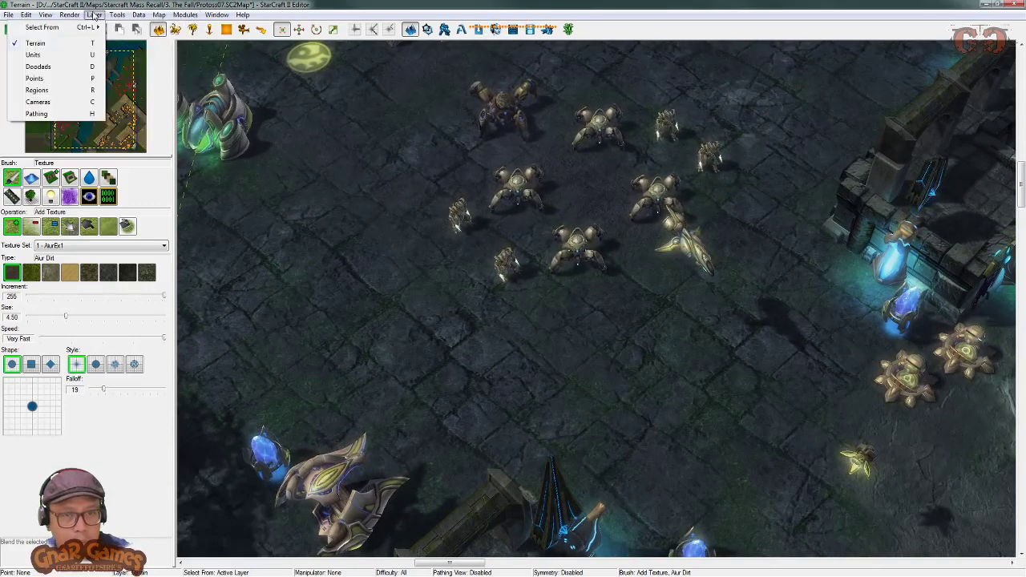
left_click(68, 53)
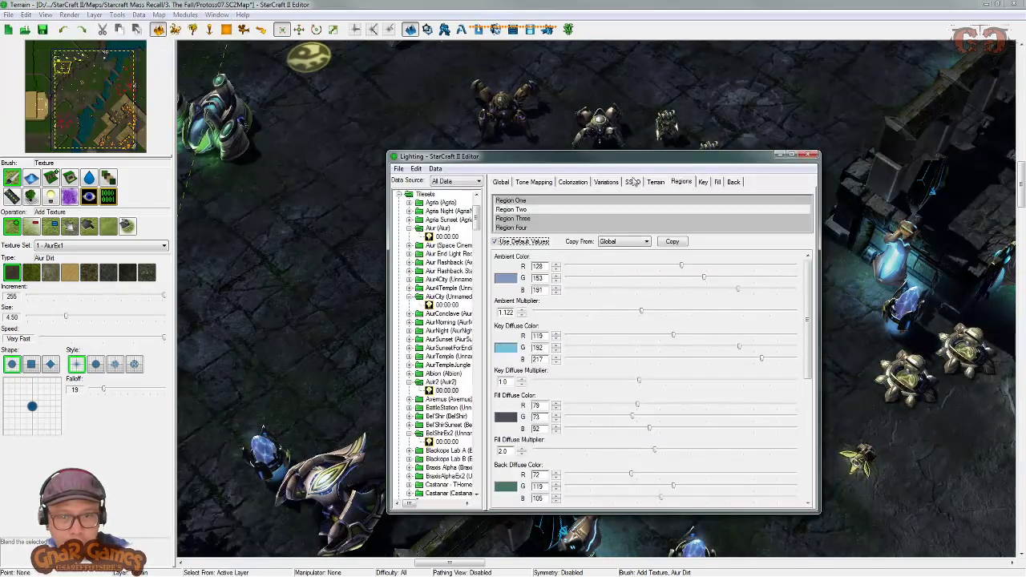
left_click(442, 391)
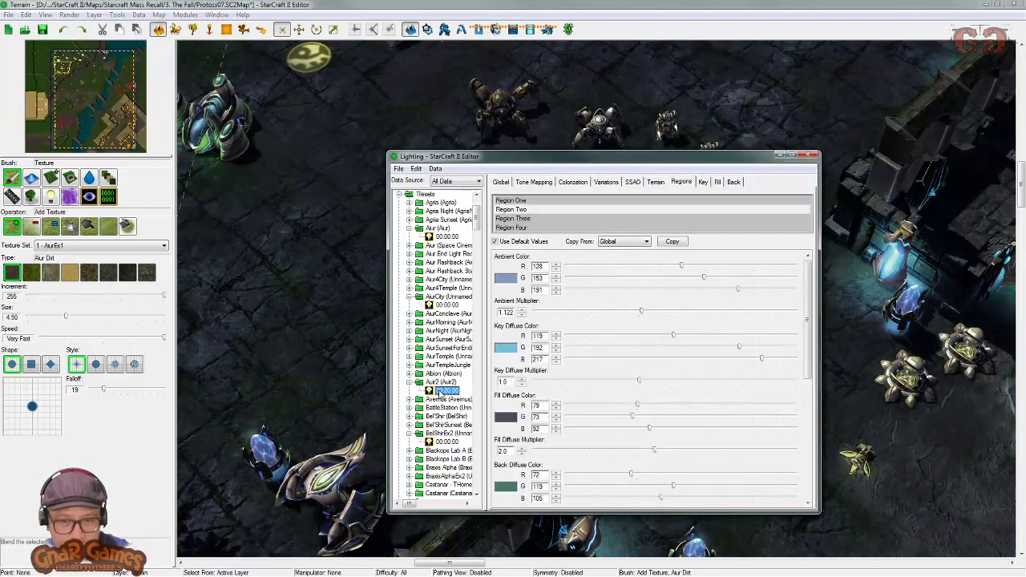
left_click_drag(602, 161, 768, 162)
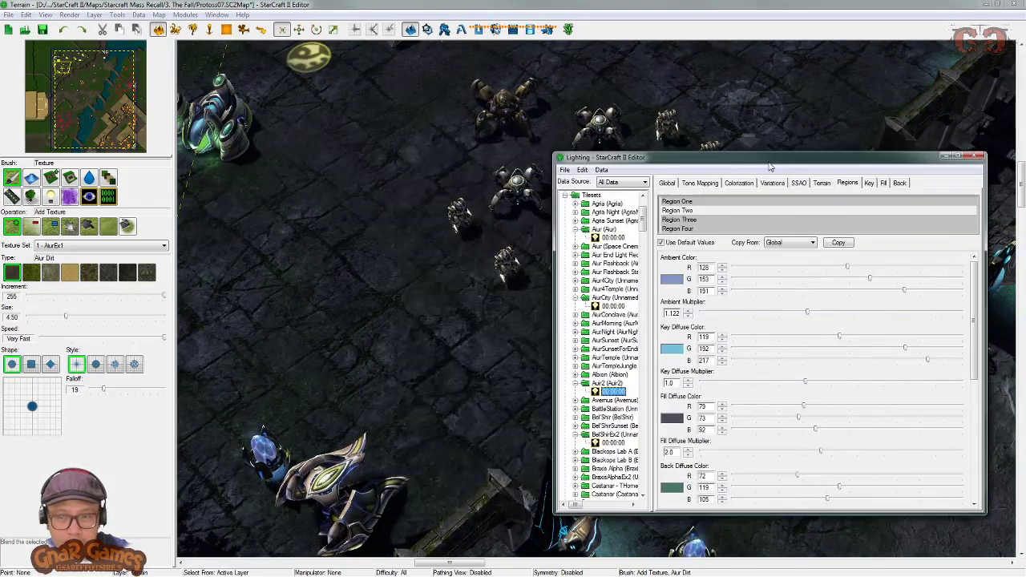
left_click(722, 202)
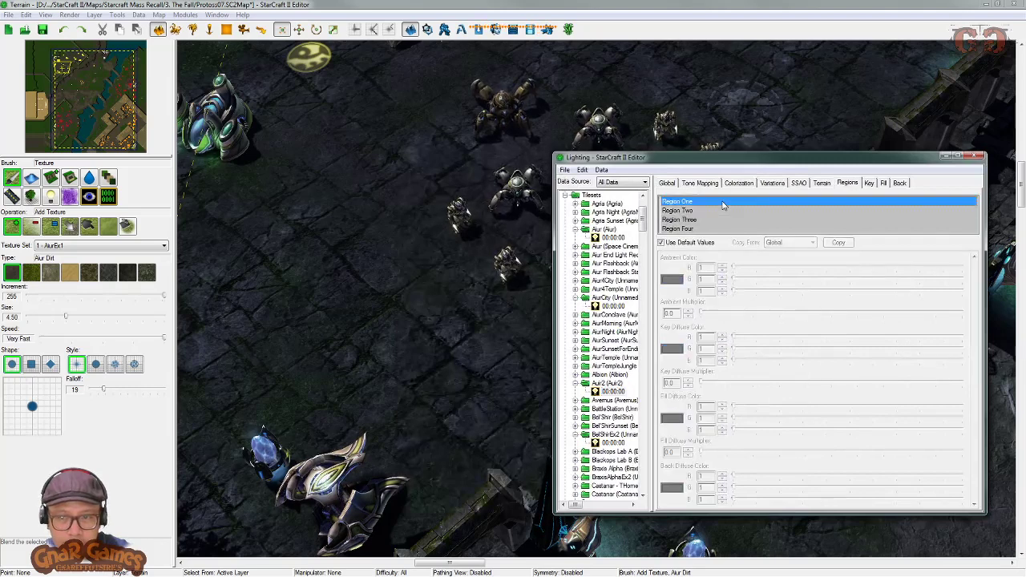
Step: Compare the Global values of the Auir2 and AiurCity lightings and examine Auir2's Key light settings
left_click(669, 184)
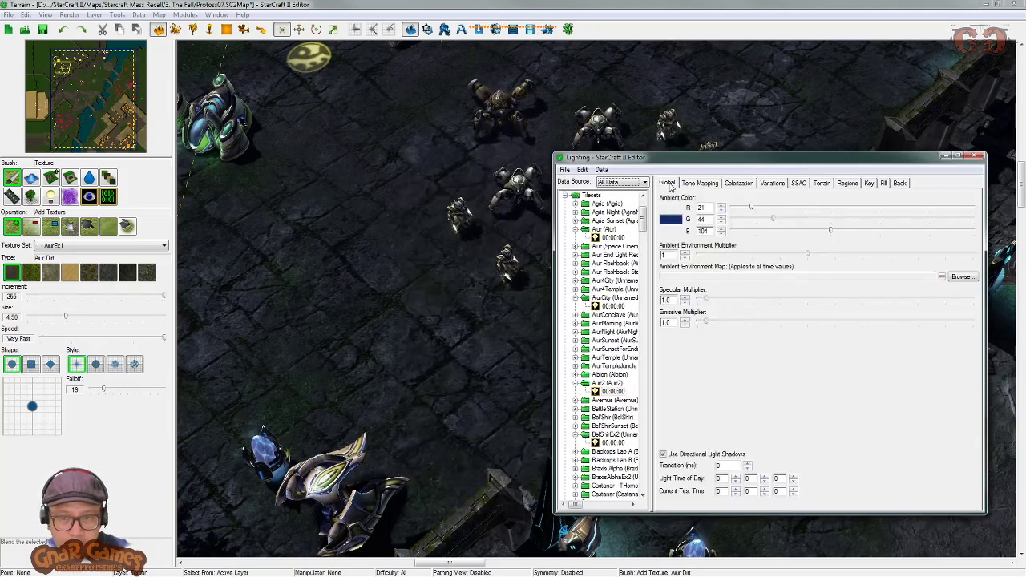
left_click(611, 392)
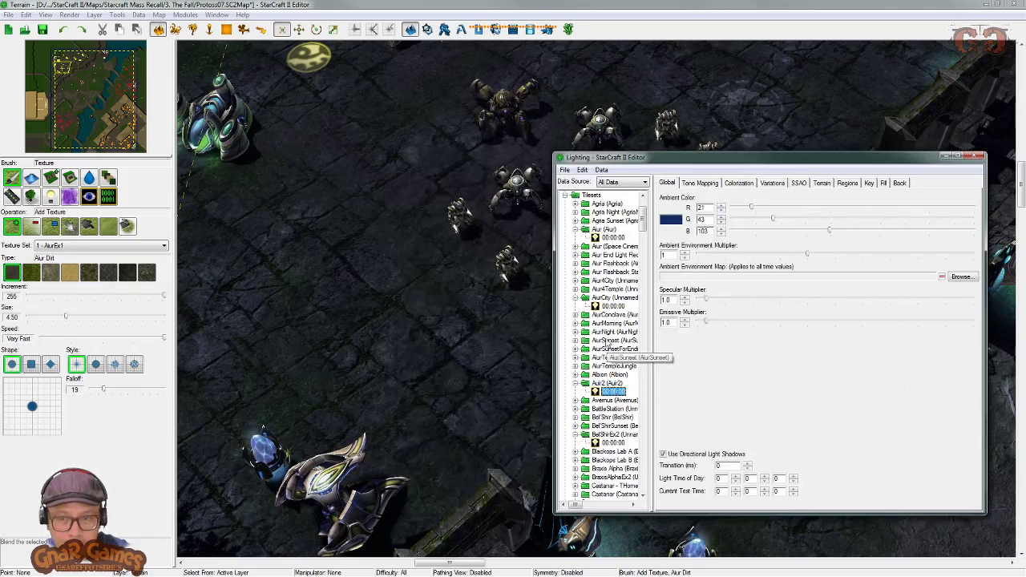
left_click(613, 306)
left_click(613, 391)
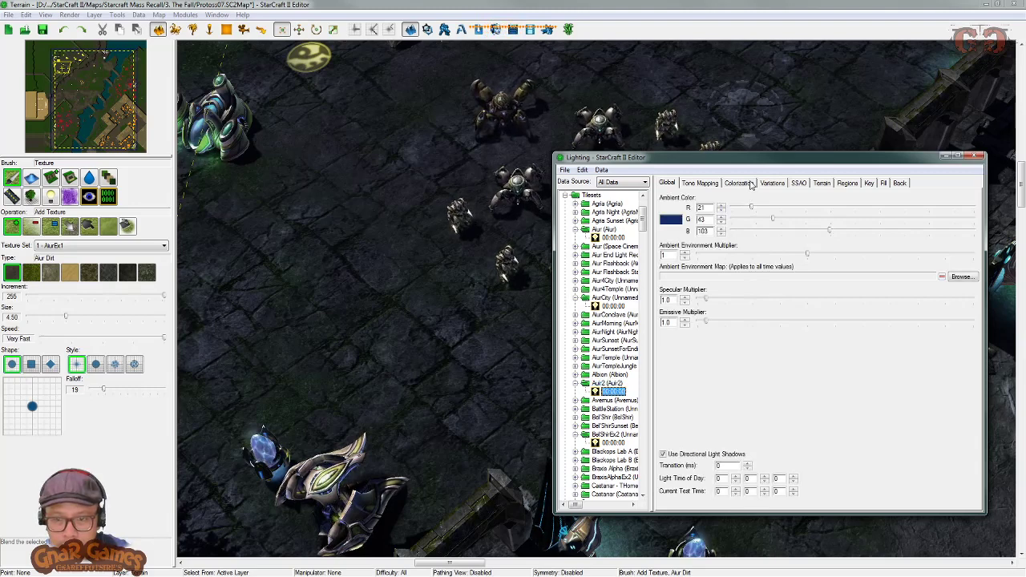
left_click(868, 183)
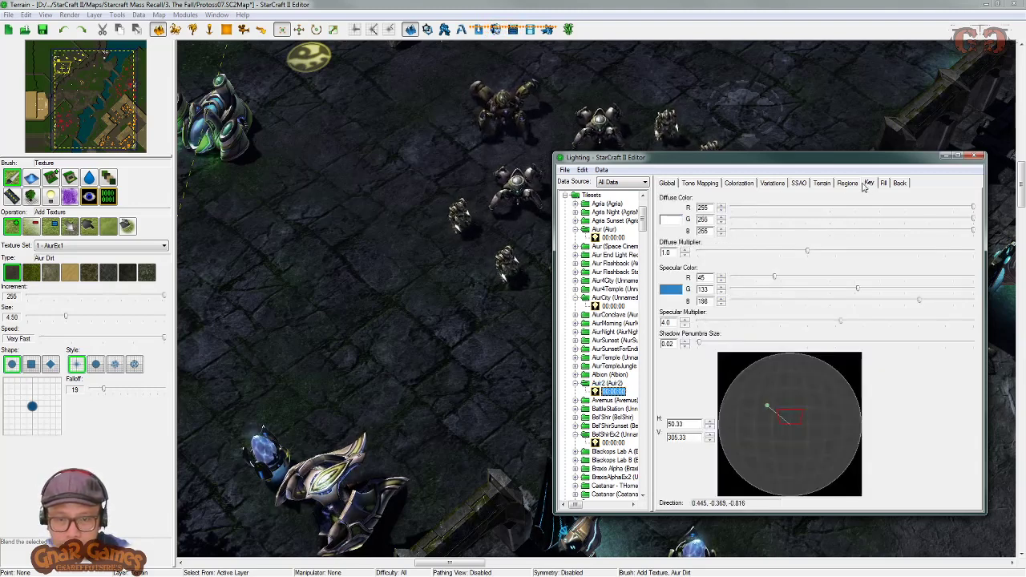
Step: Render the terrain with the lighting window's Auir2 lighting and examine the paved ground and the stairway area
left_click(755, 5)
left_click(185, 14)
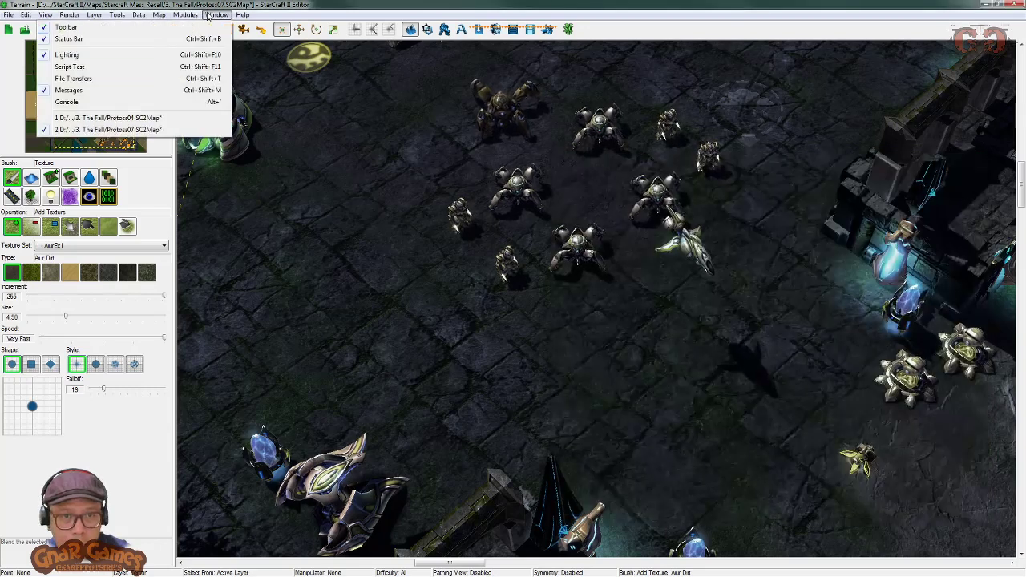
left_click(185, 15)
left_click(69, 14)
mouse_move(120, 38)
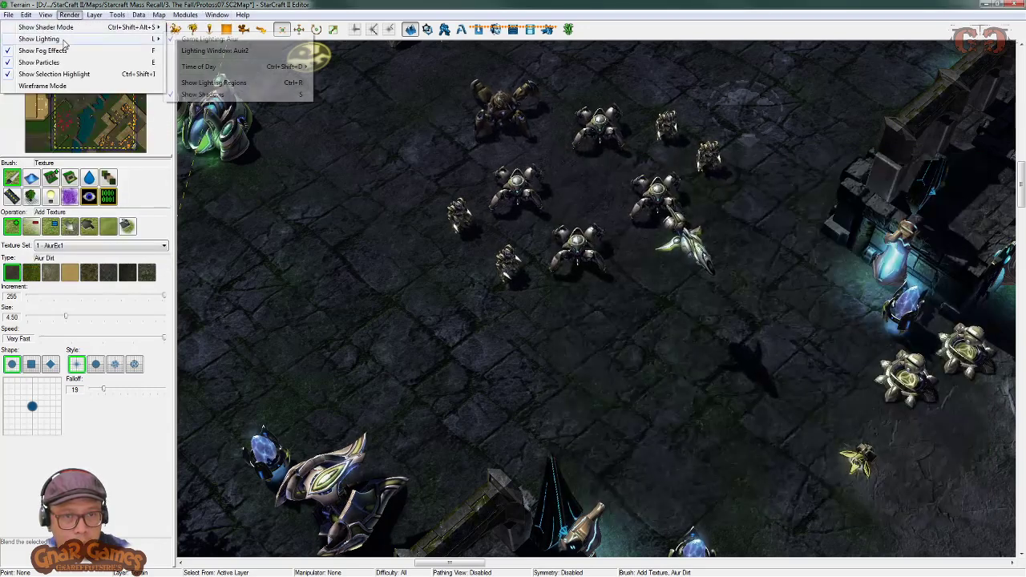
left_click(240, 52)
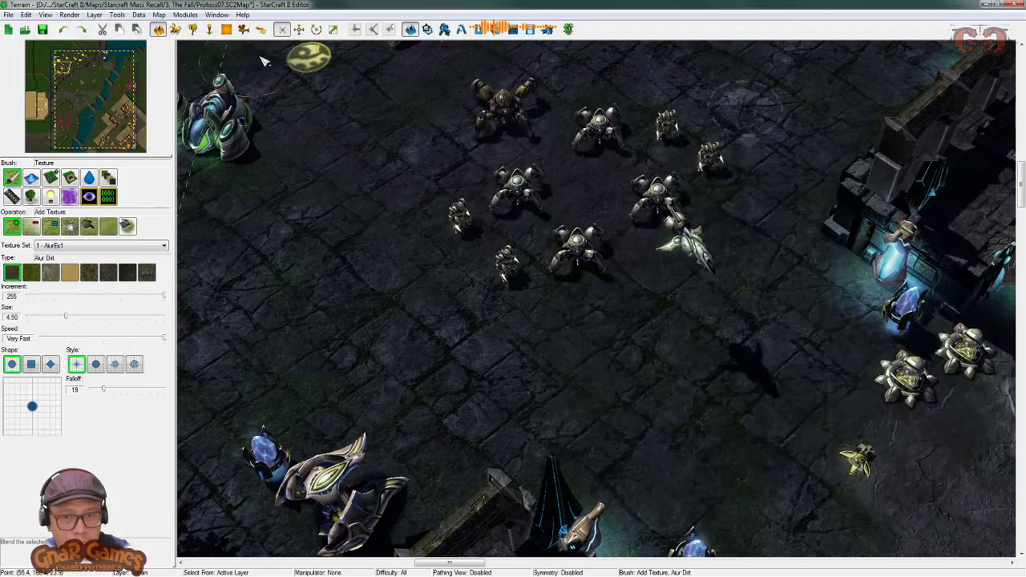
right_click_drag(780, 258, 407, 169)
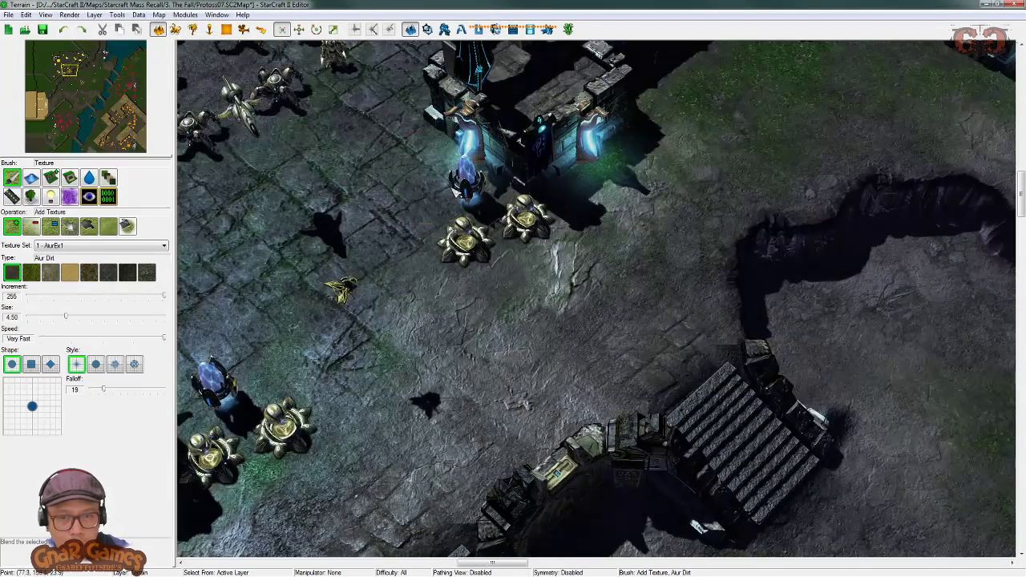
right_click_drag(488, 245, 669, 271)
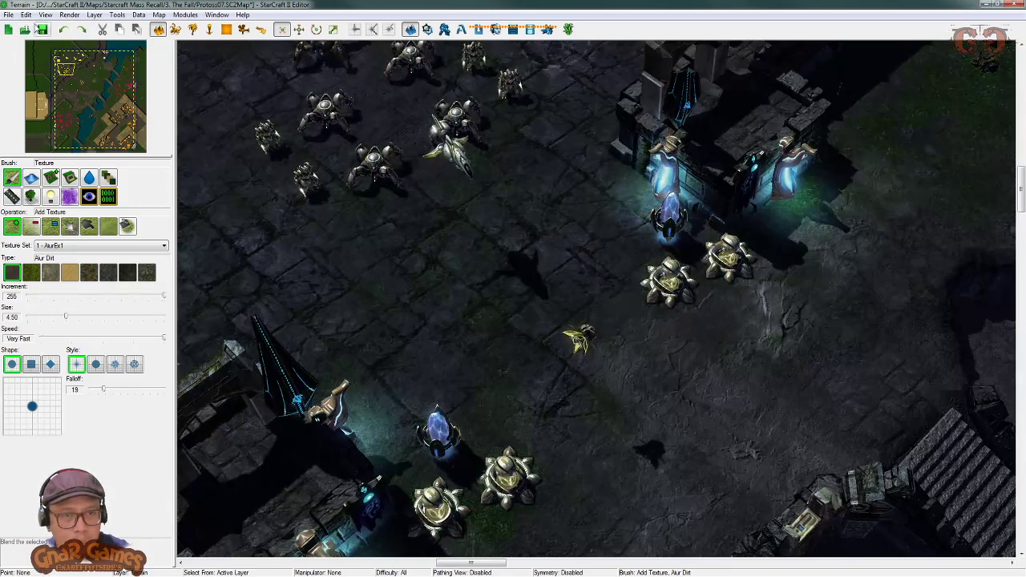
Step: Turn on the display of lighting regions and examine the paved ground around the group of units
left_click(69, 15)
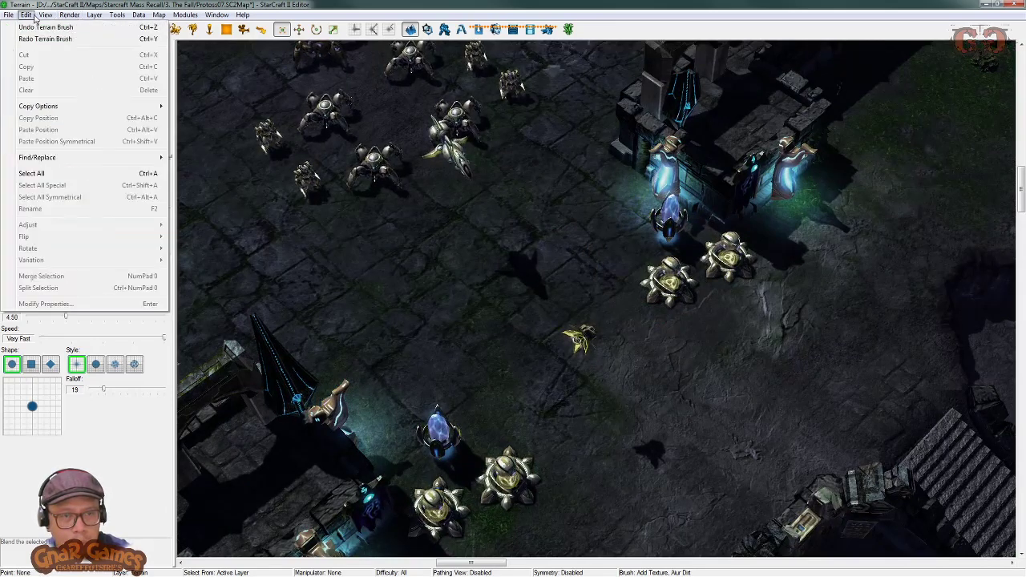
mouse_move(45, 17)
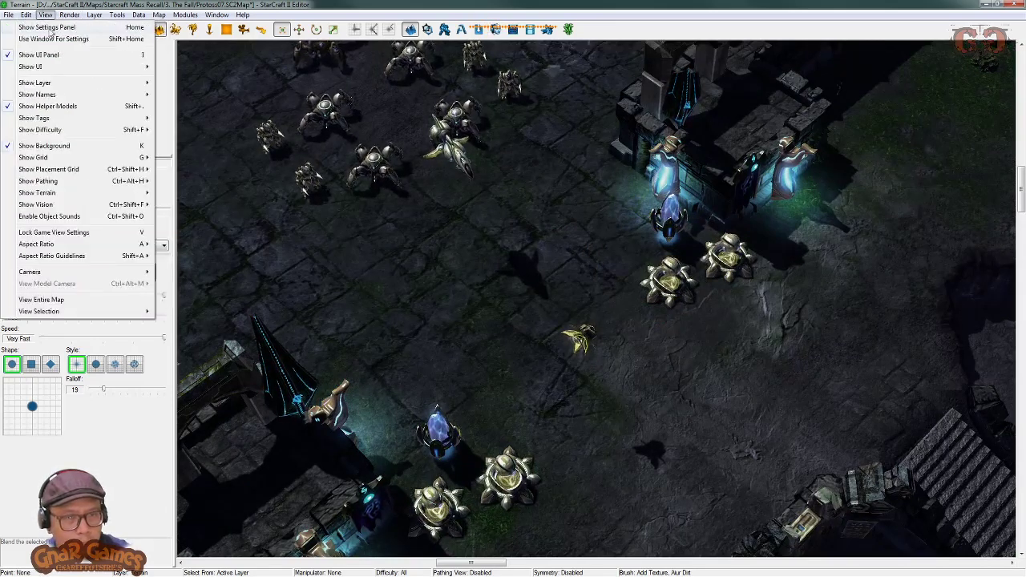
mouse_move(73, 24)
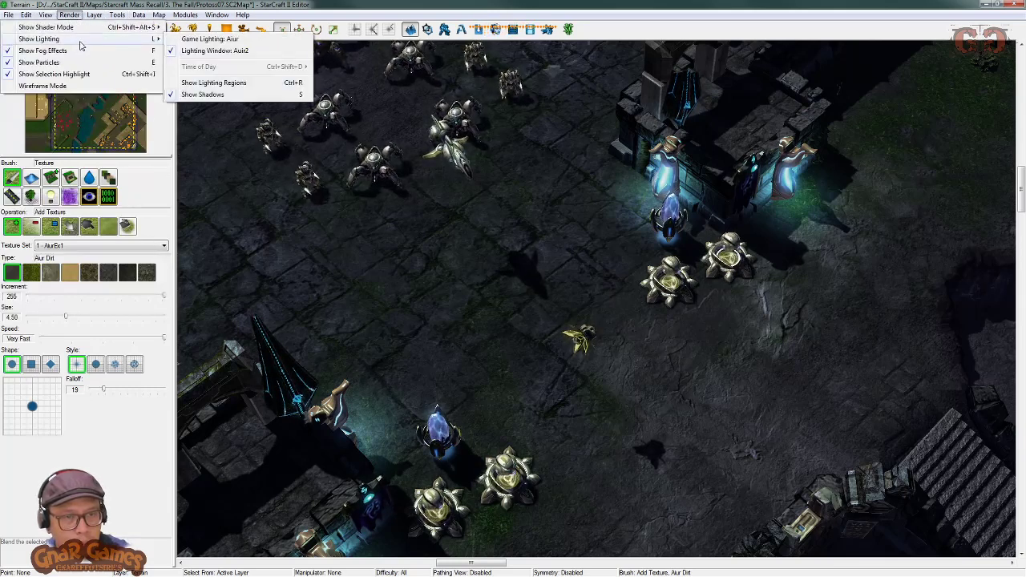
mouse_move(105, 30)
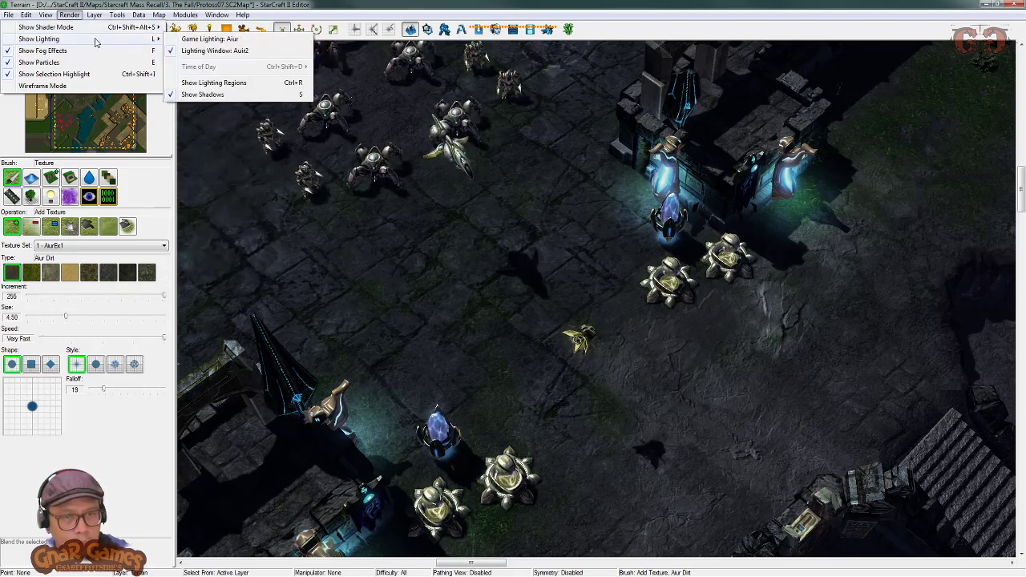
left_click(243, 83)
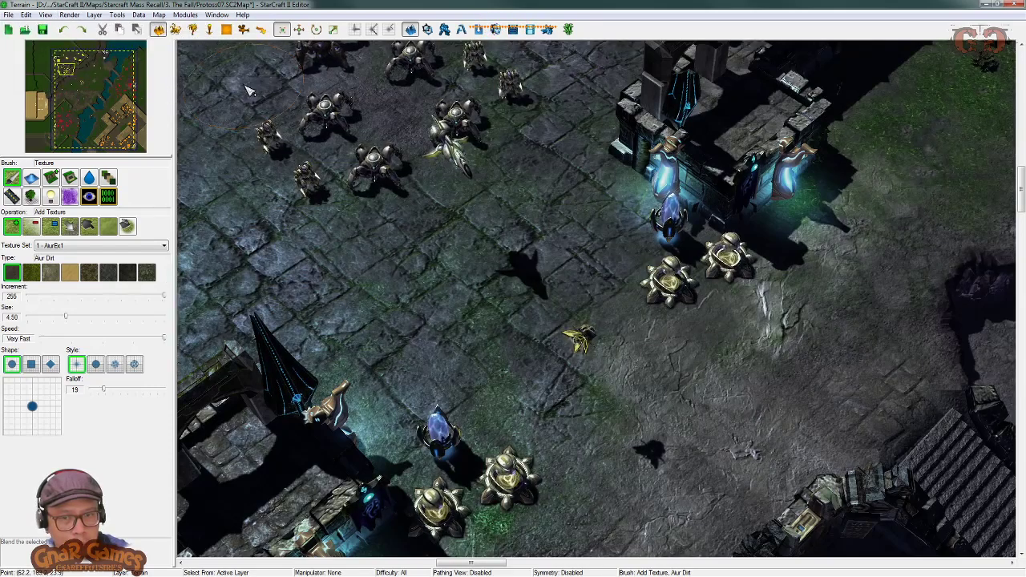
right_click_drag(435, 192, 419, 245)
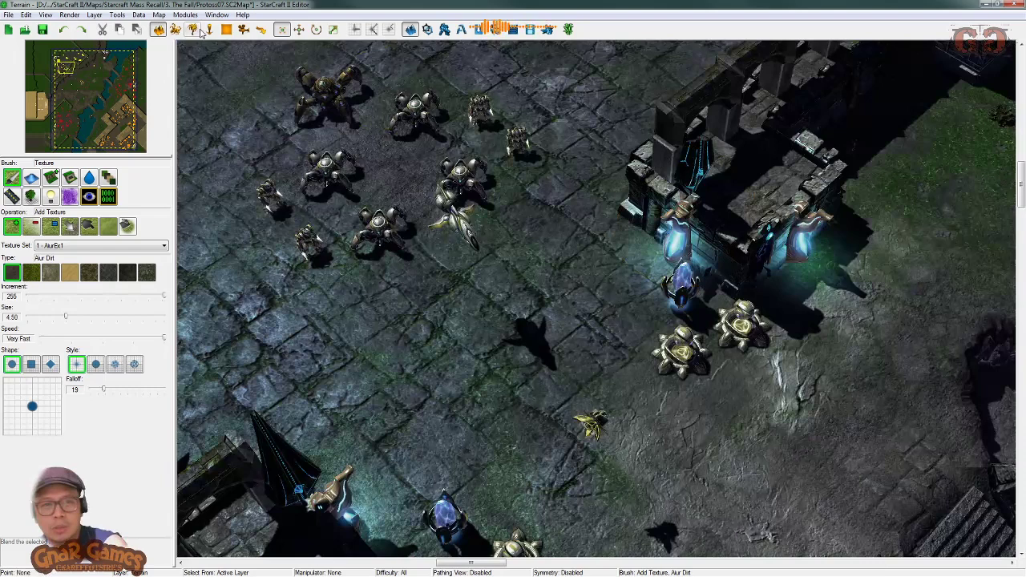
Step: Inspect the region lighting on the terrain from the group of units down past the two stone stairways
left_click(69, 16)
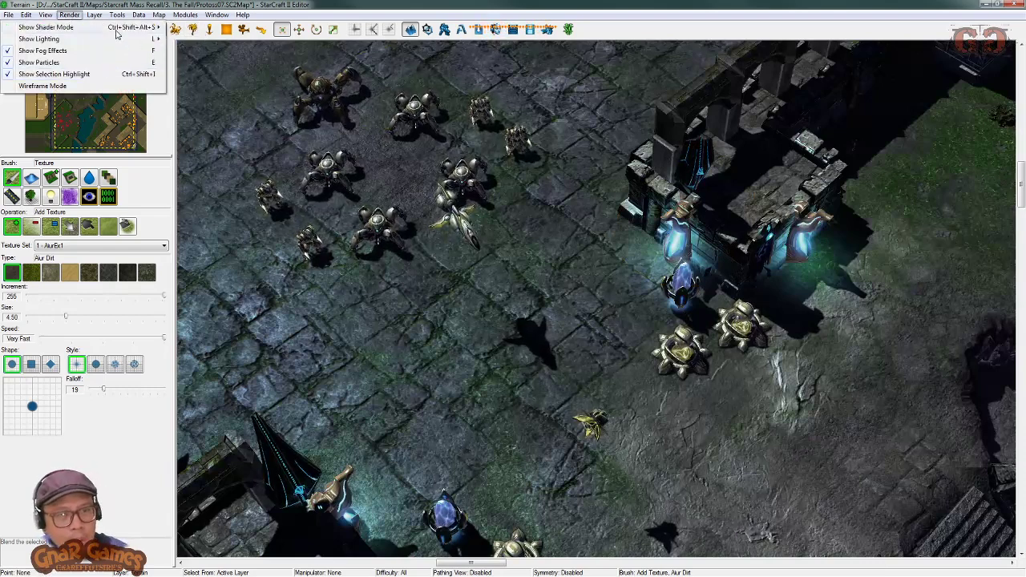
mouse_move(94, 26)
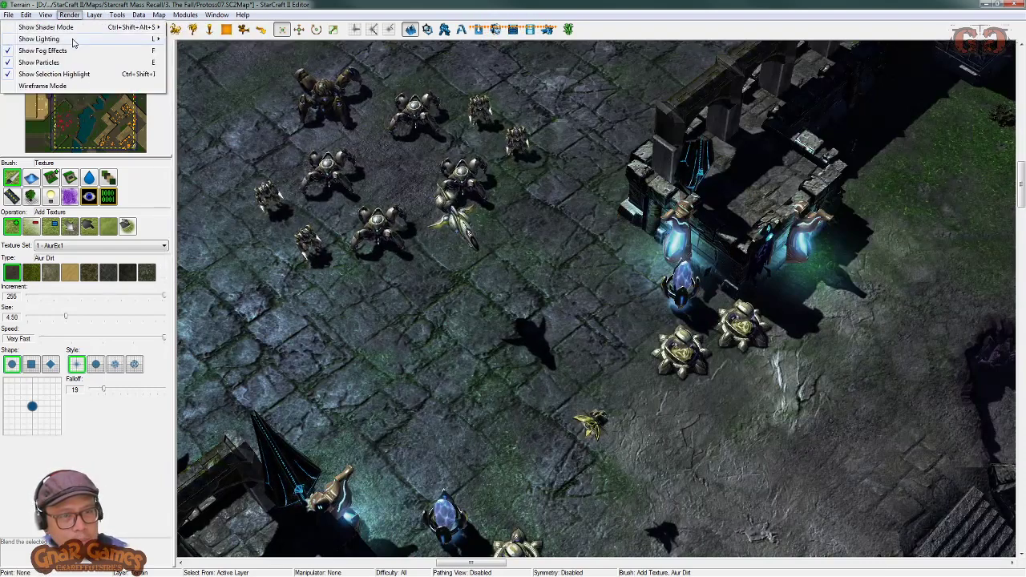
mouse_move(75, 42)
left_click(433, 4)
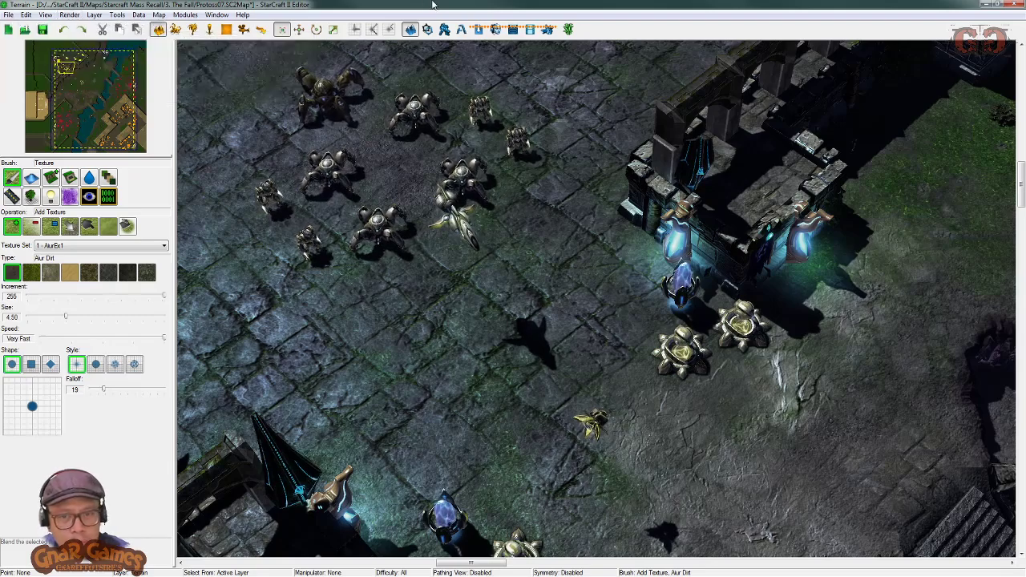
right_click_drag(480, 232, 591, 281)
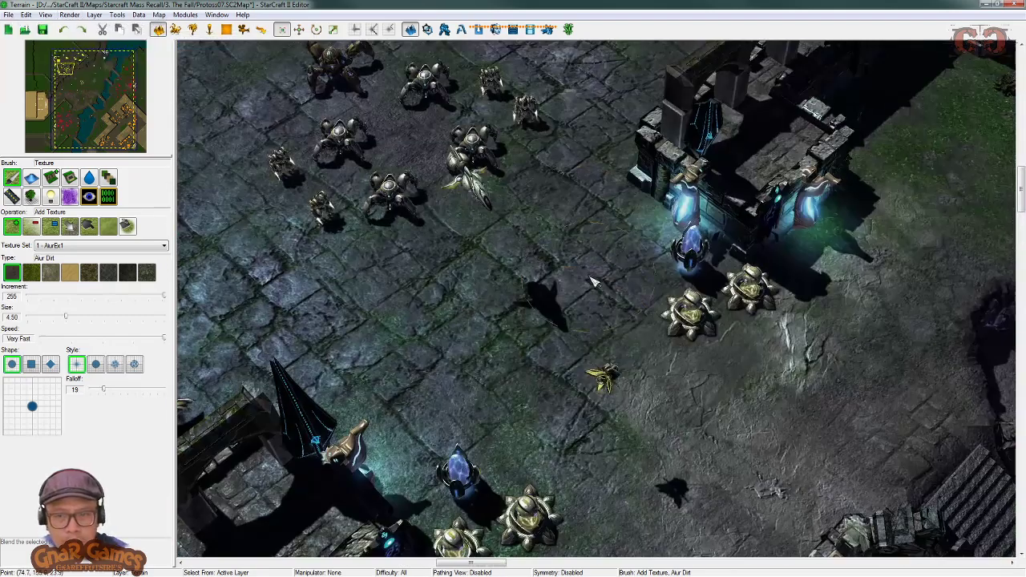
right_click_drag(648, 301, 418, 85)
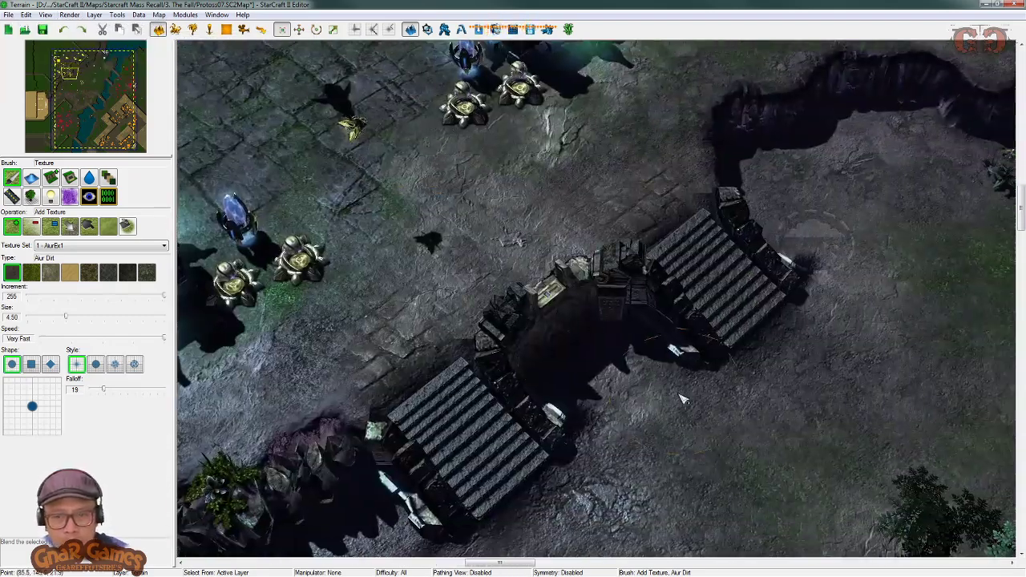
right_click_drag(705, 497, 466, 178)
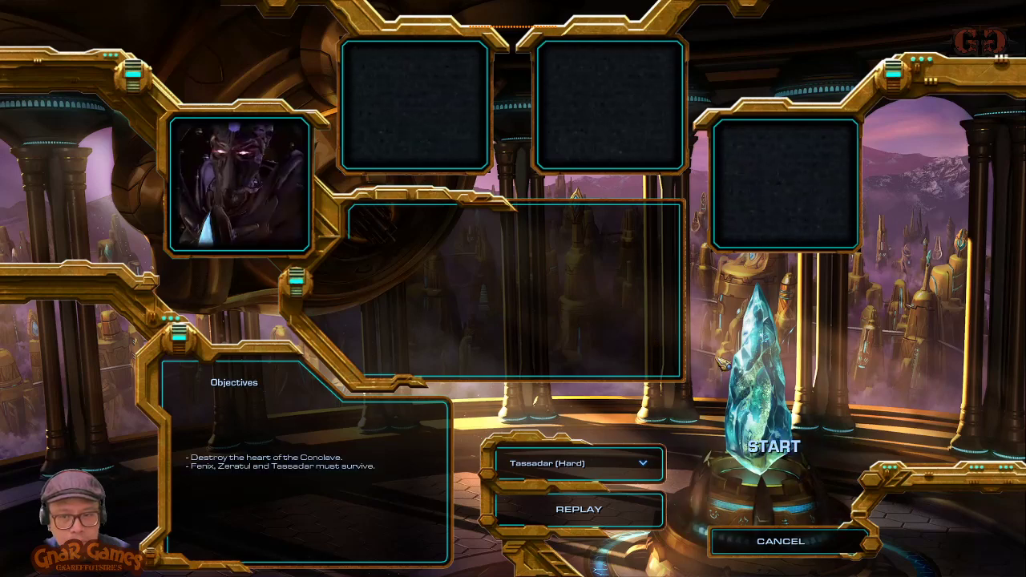
Step: Start the test mission on Tassadar (Hard) difficulty and walk Fenix across the paved ground to check the lighting on him
left_click(768, 405)
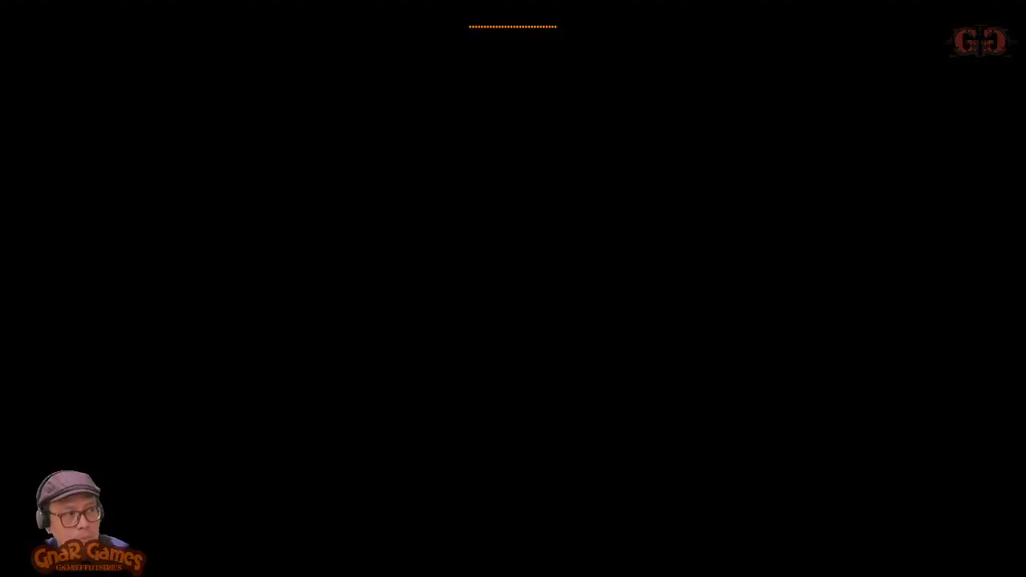
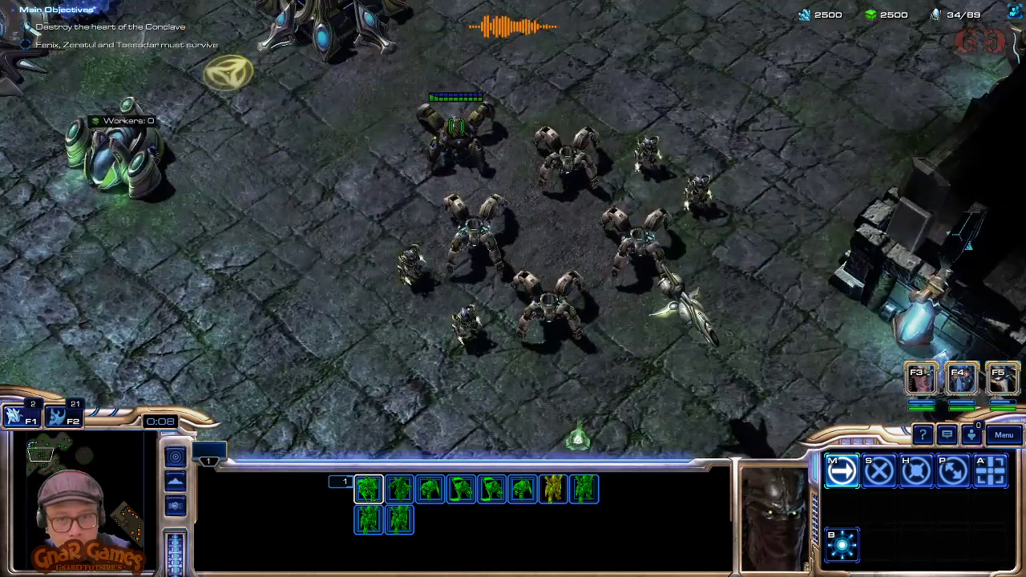
left_click(456, 126)
right_click(298, 285)
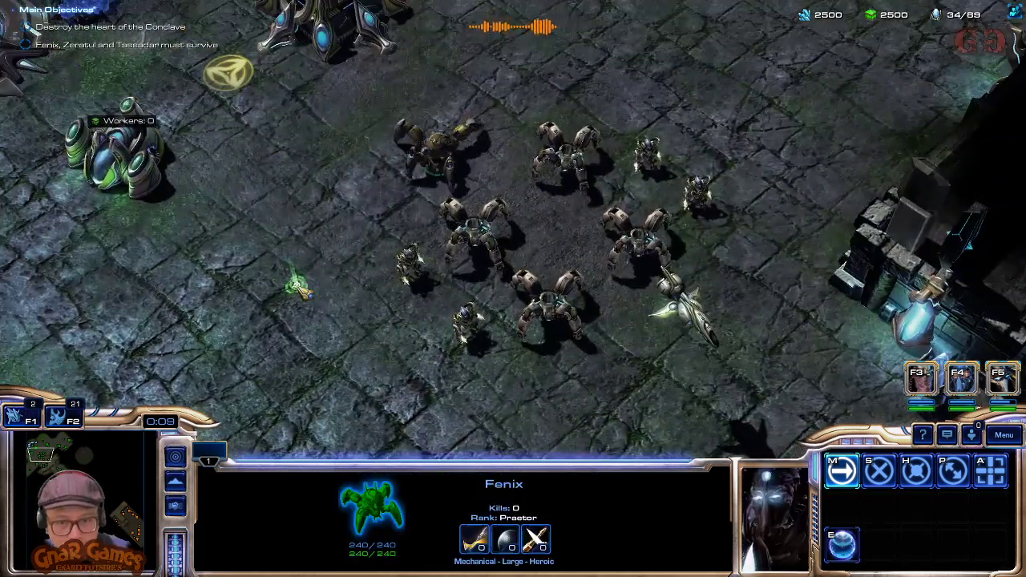
right_click(468, 299)
right_click(610, 380)
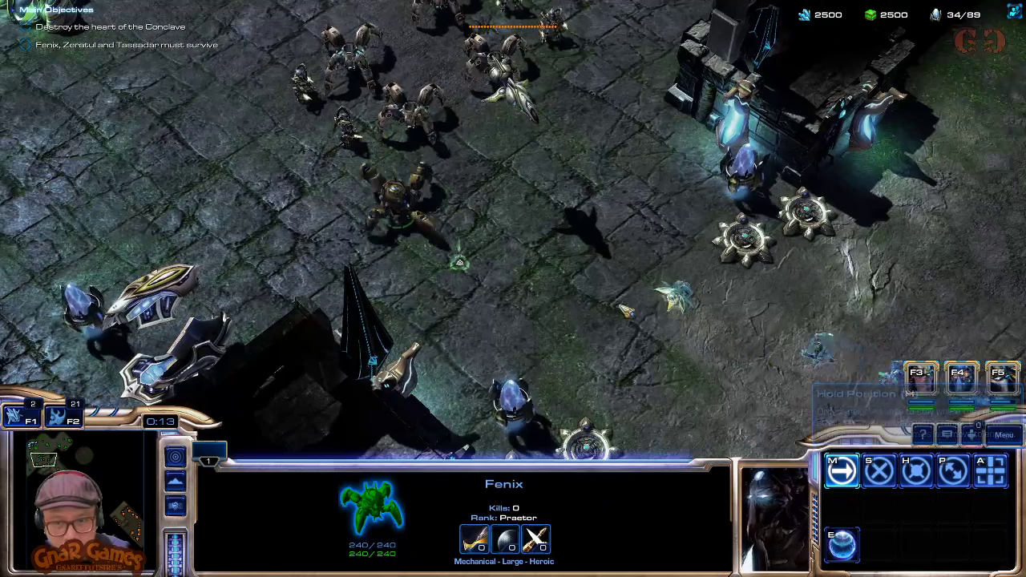
right_click(611, 304)
right_click(522, 313)
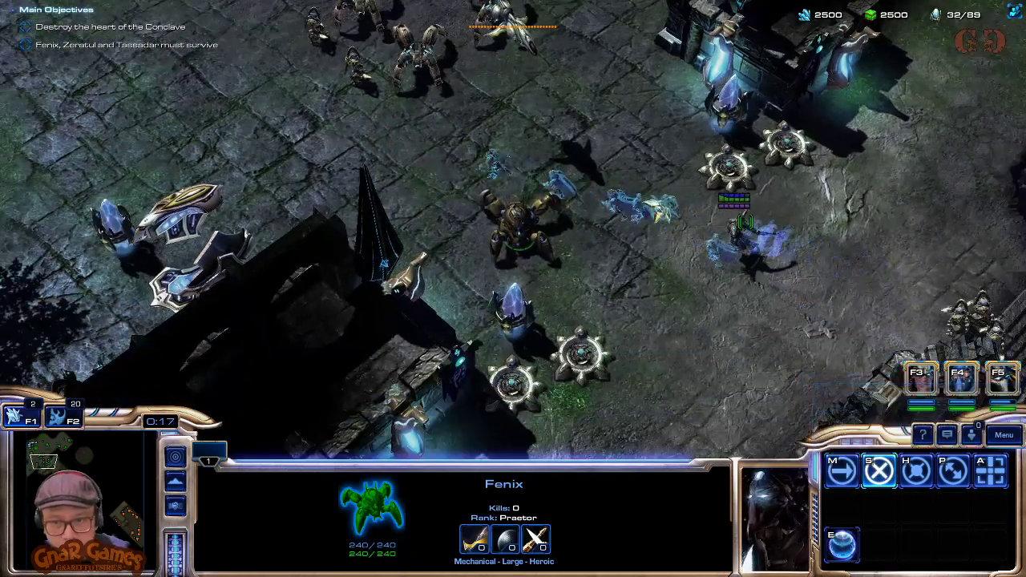
Step: Move Tassadar beside the photon cannons, cast Hallucination on Fenix and select one of the Fenix copies
left_click(745, 222)
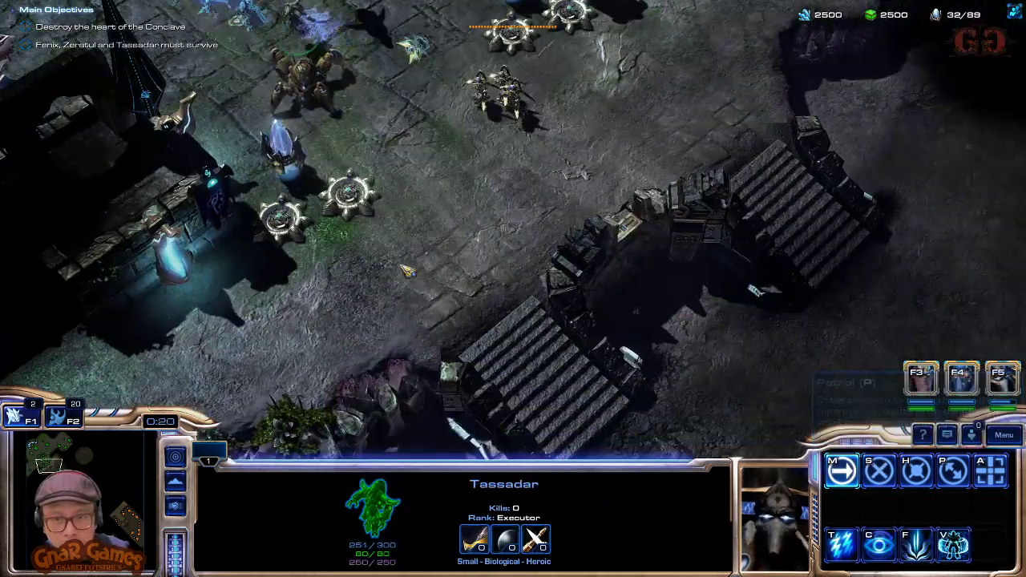
right_click(389, 186)
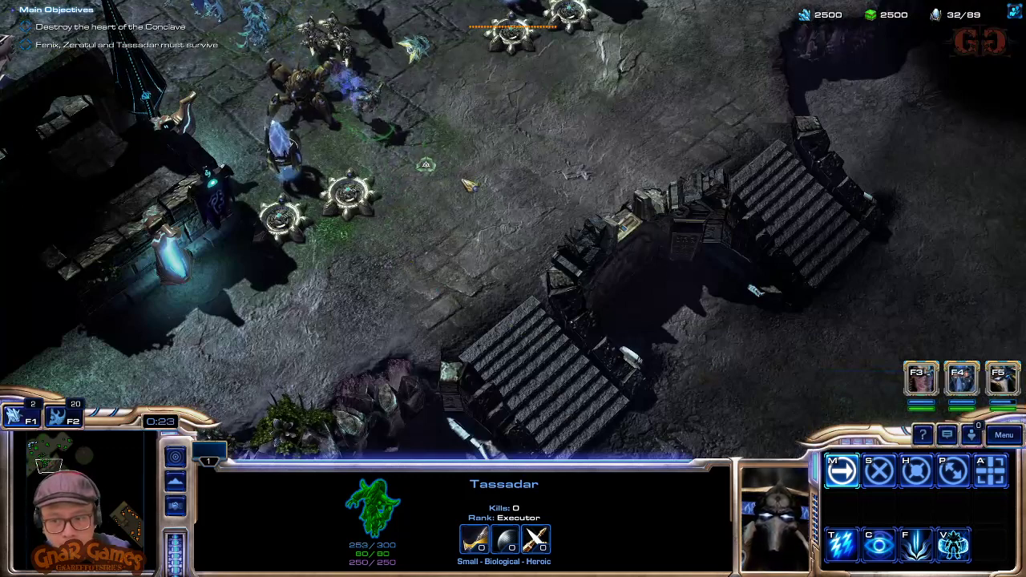
key("c")
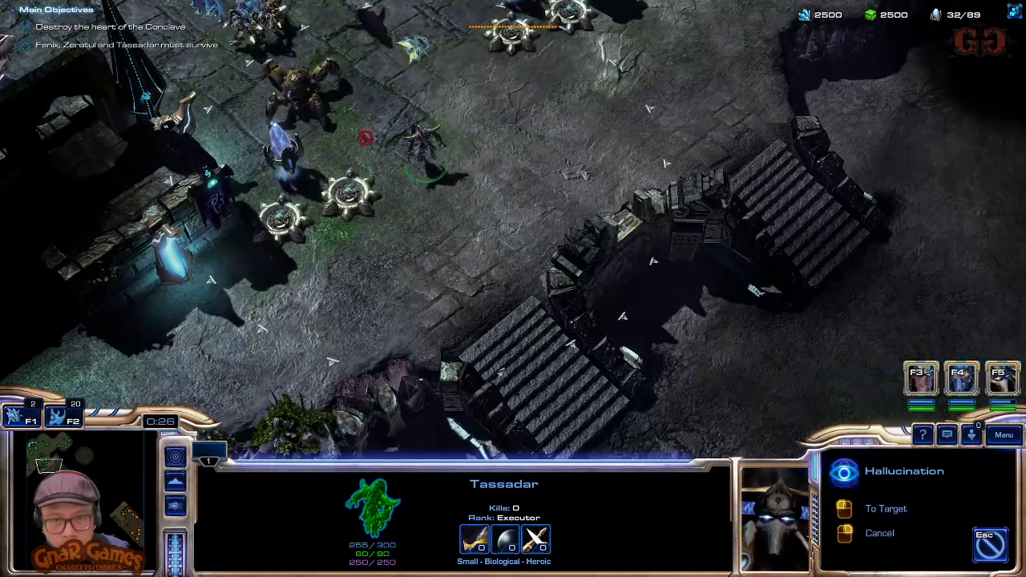
left_click(314, 104)
double_click(326, 118)
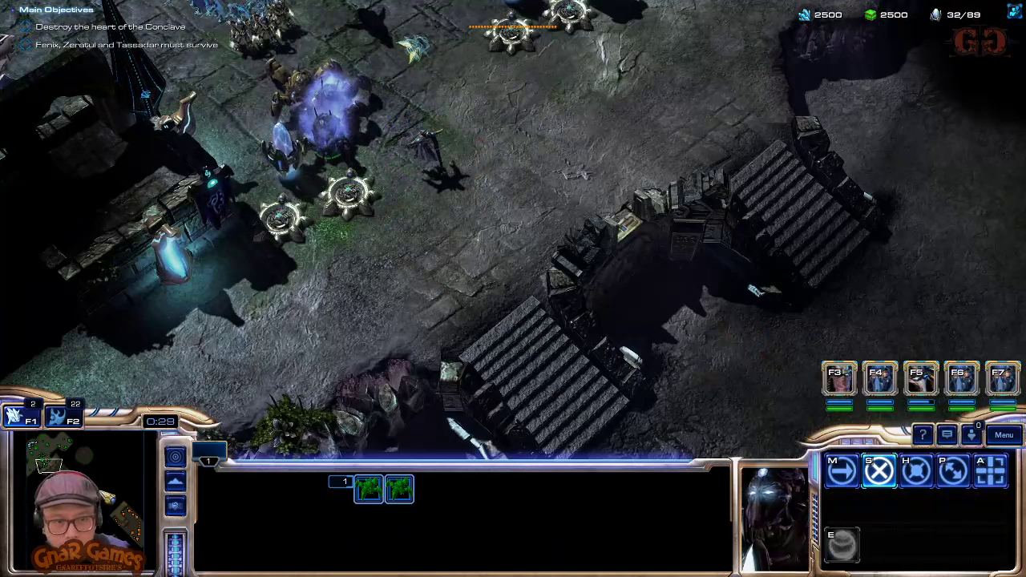
left_click(369, 489)
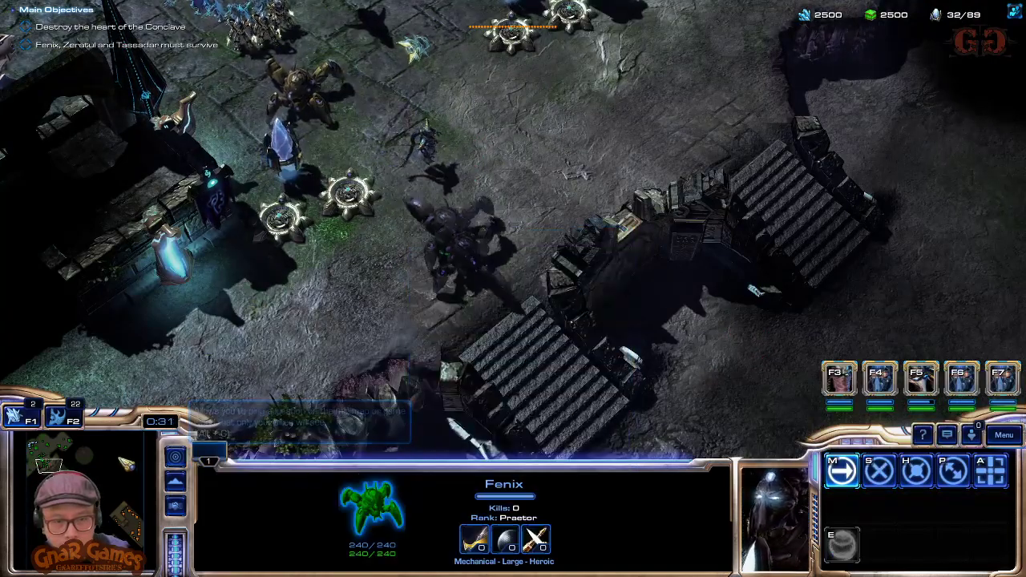
Step: Move Tassadar back onto the paved area near the zealots and examine the lighting on him up close
middle_click_drag(539, 325, 660, 441)
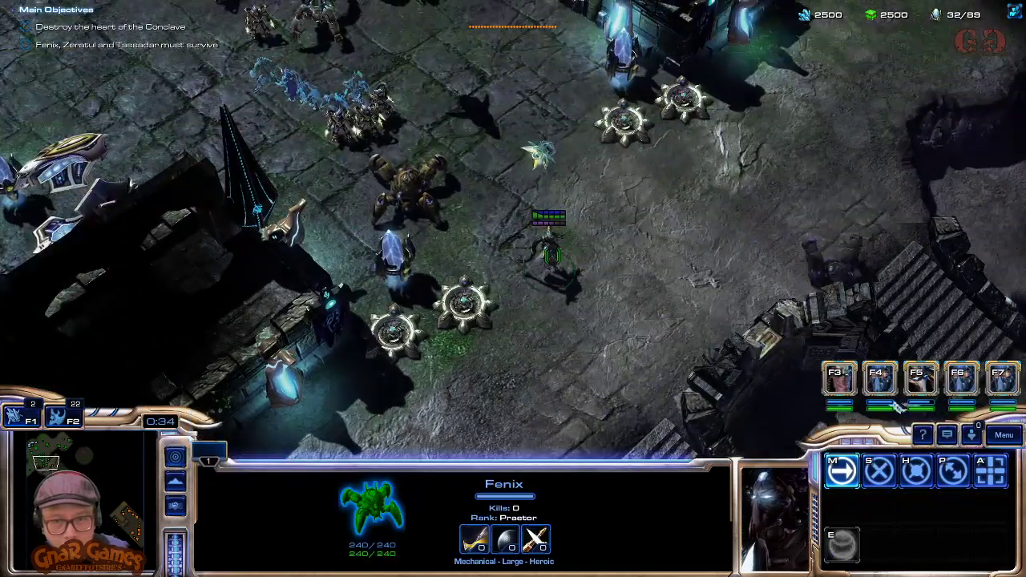
left_click(546, 250)
right_click(485, 91)
middle_click_drag(557, 175, 644, 295)
scroll(643, 295, "up", 3)
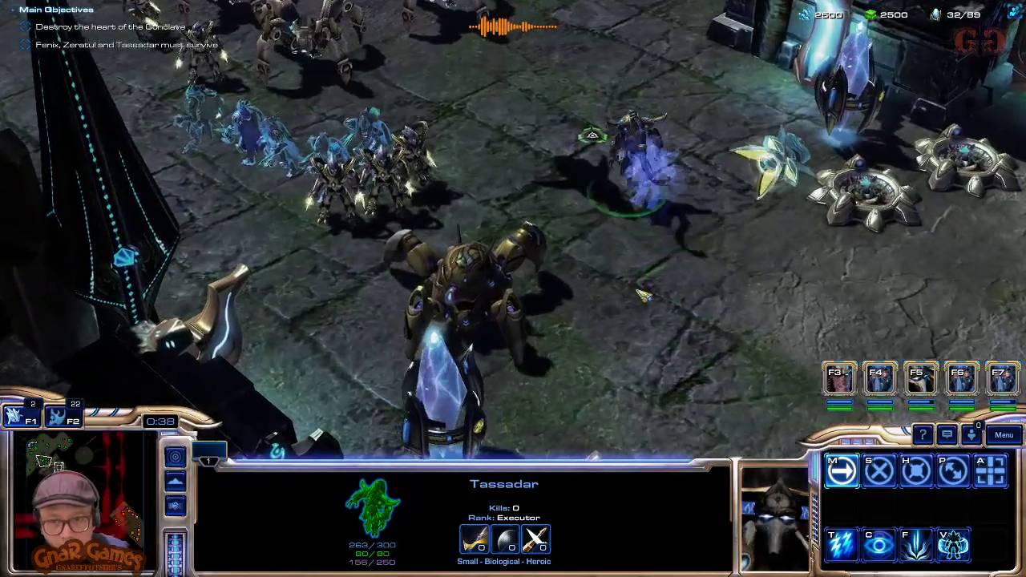
scroll(637, 289, "down", 4)
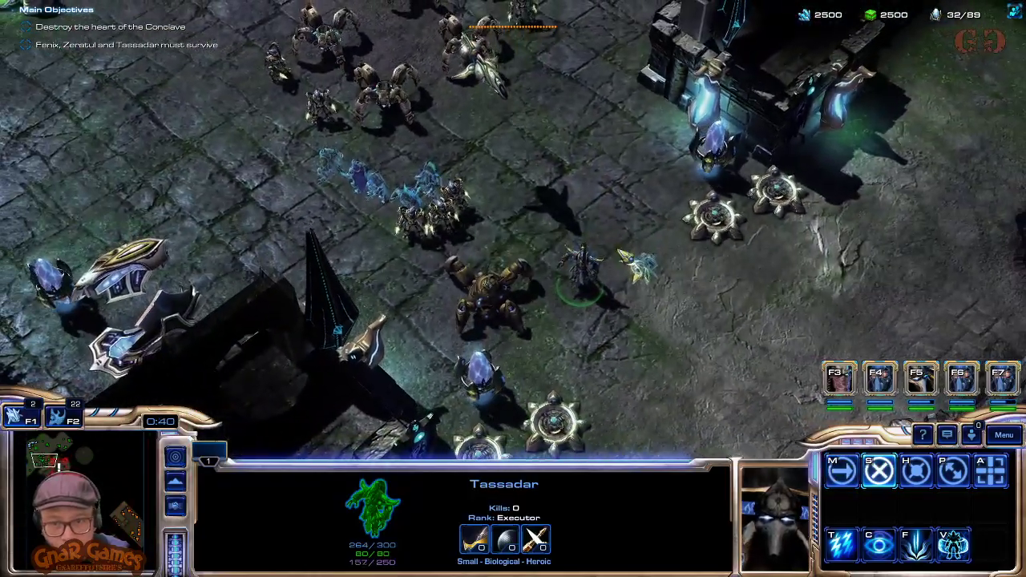
Step: Move Fenix and Tassadar around the paved area beside the zealots to compare how the lighting falls on them
left_click(492, 281)
right_click(521, 162)
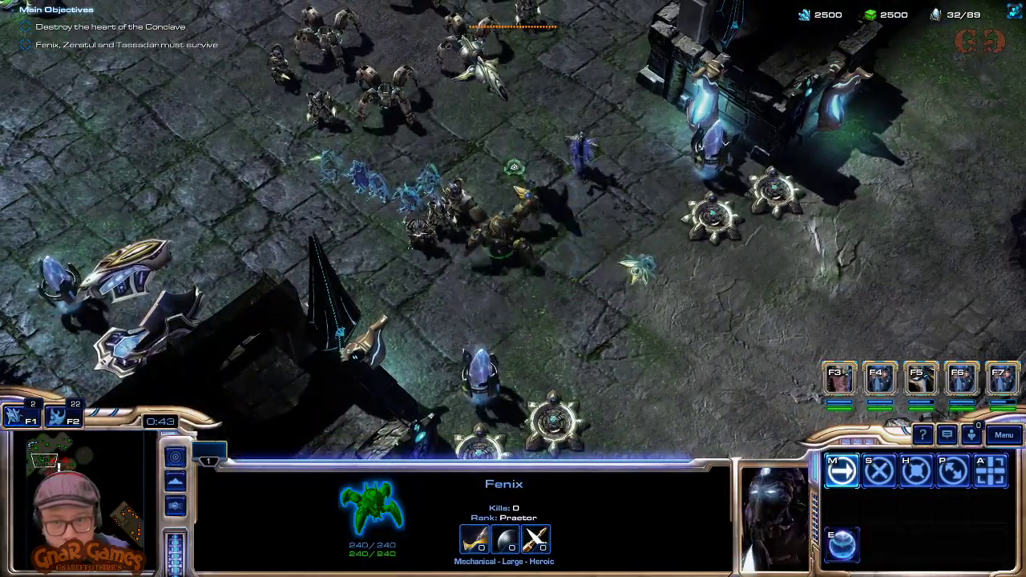
left_click(584, 154)
right_click(525, 214)
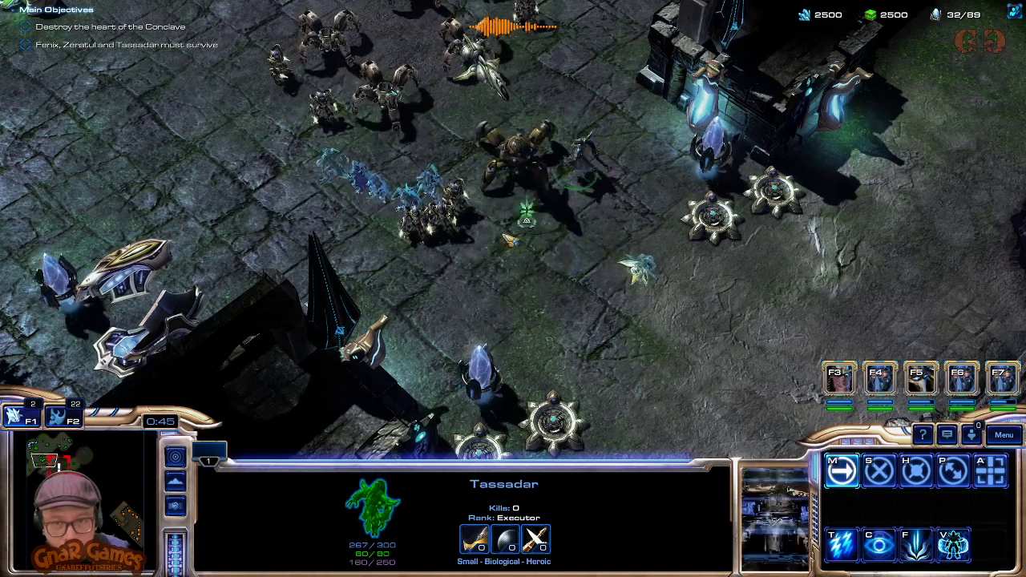
right_click(448, 253)
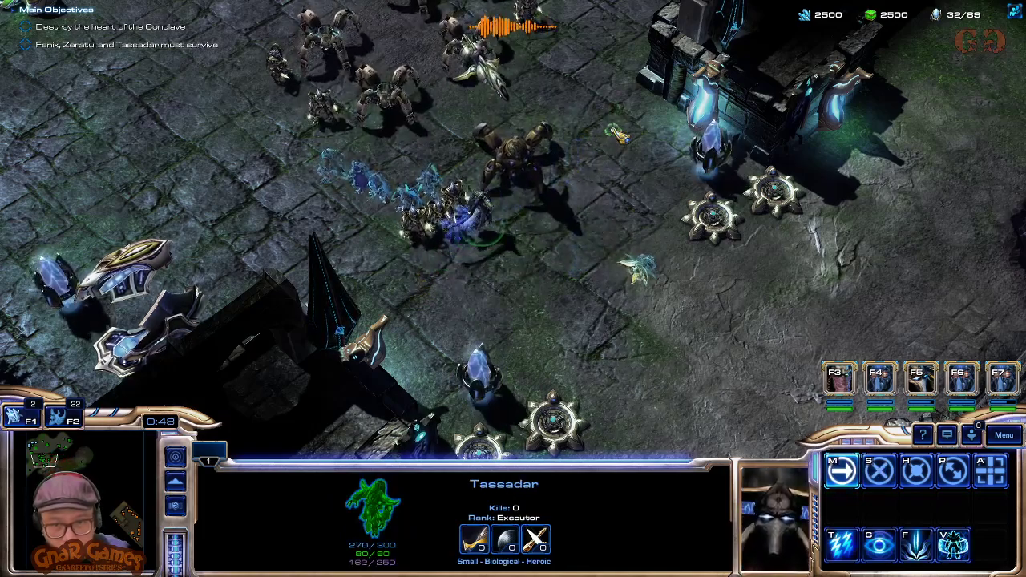
right_click(593, 88)
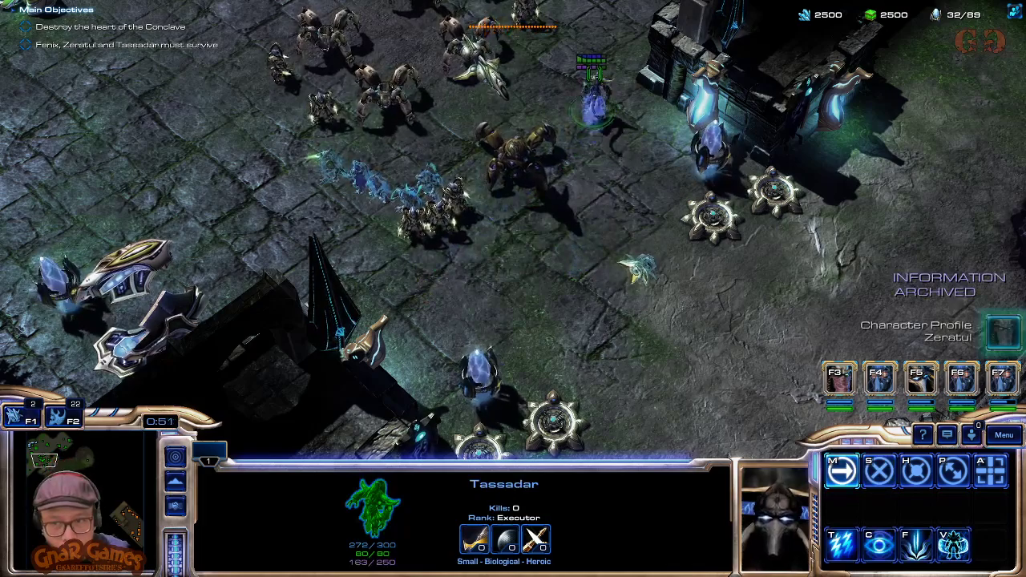
right_click(589, 130)
Step: Send the two idle Probes to mine the blue crystals and queue five Probes at the Nexus
middle_click_drag(585, 144, 938, 517)
left_click_drag(361, 60, 473, 140)
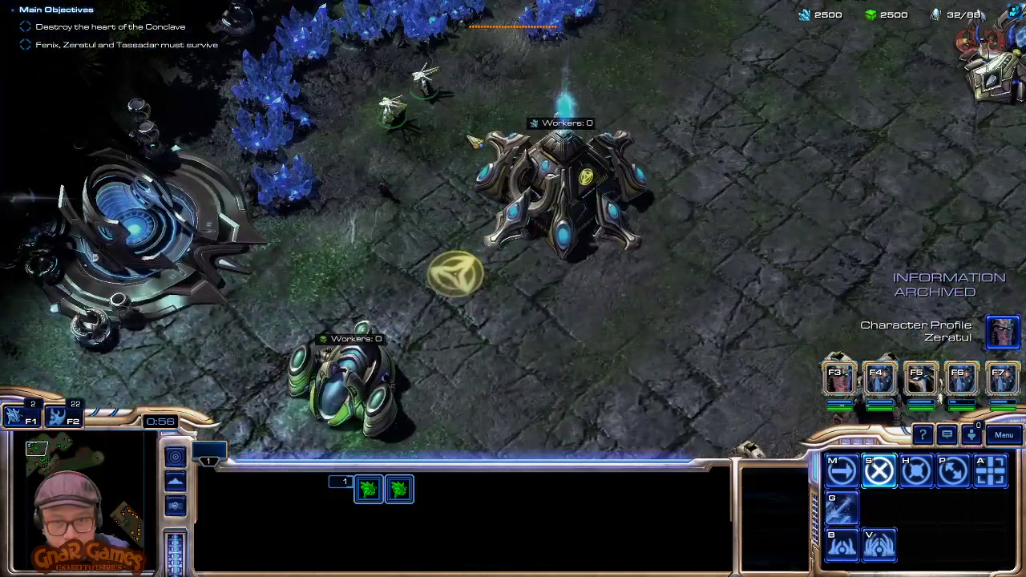
right_click(289, 104)
left_click(568, 164)
key("e")
key("e")
key("e")
key("e")
key("e")
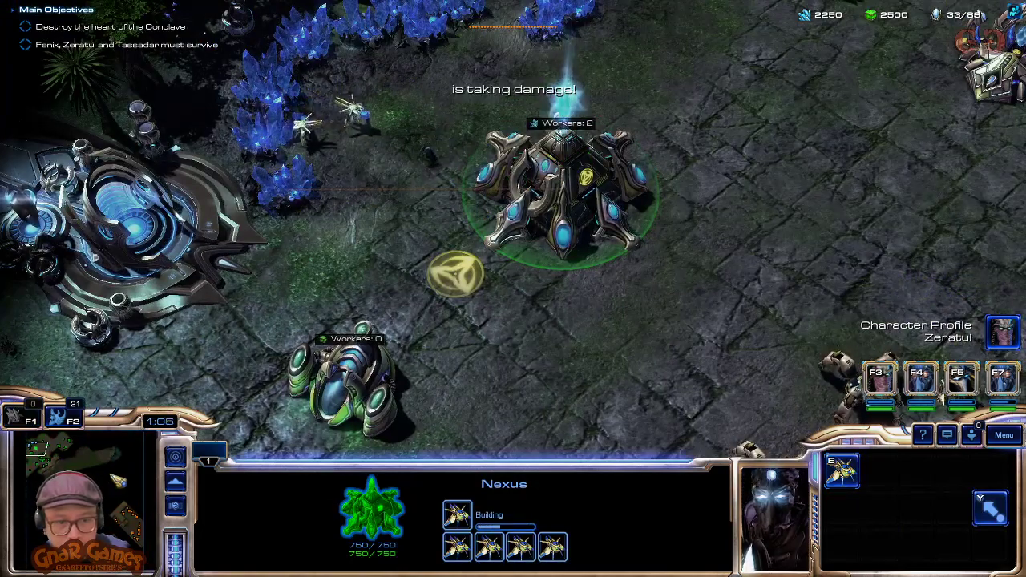
Step: Order the scouting Fenix copy to move along the riverbank and return to the army beside the photon cannons
left_click(120, 455)
key("F5")
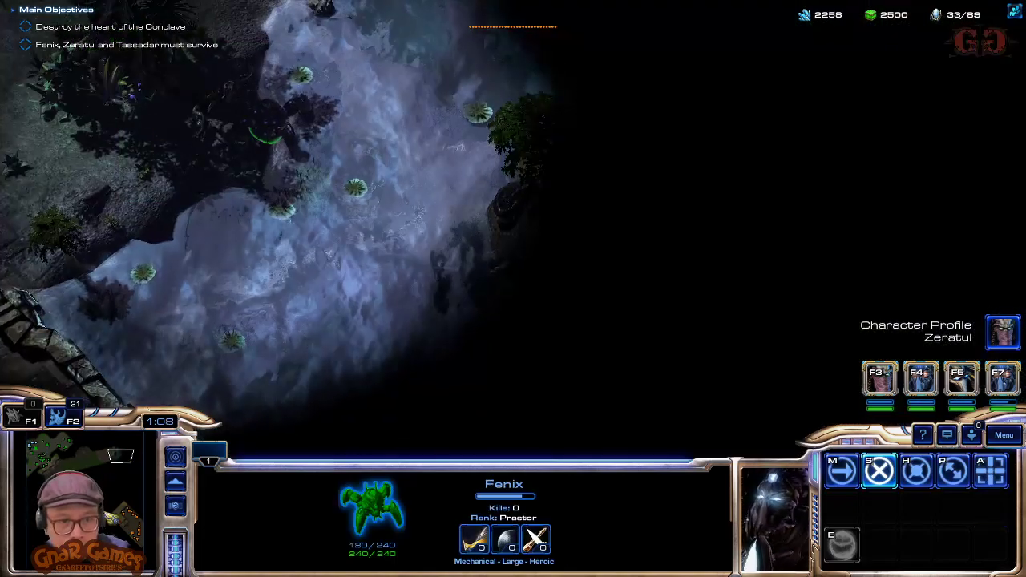
right_click(136, 373)
left_click(68, 481)
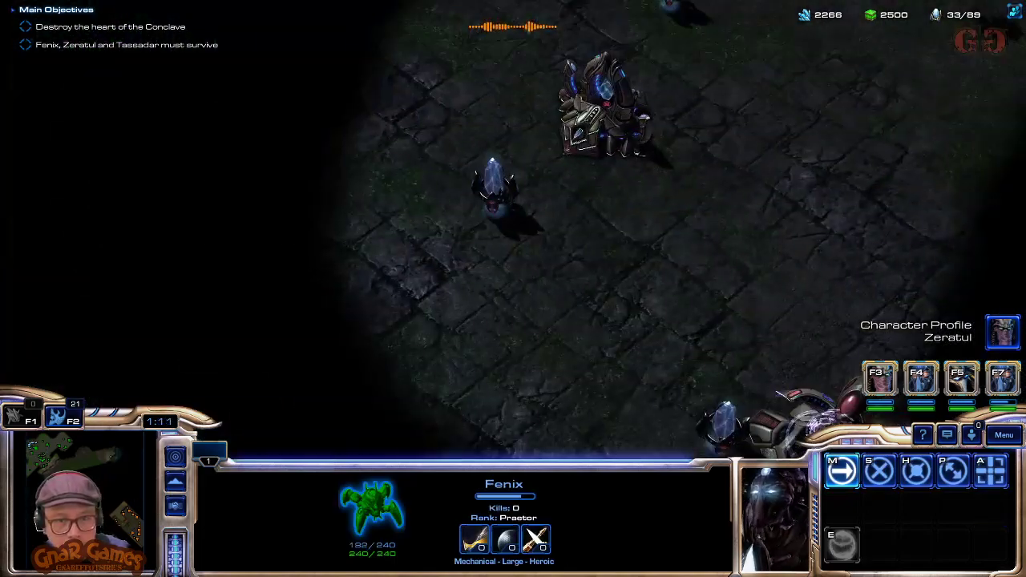
left_click_drag(68, 481, 44, 459)
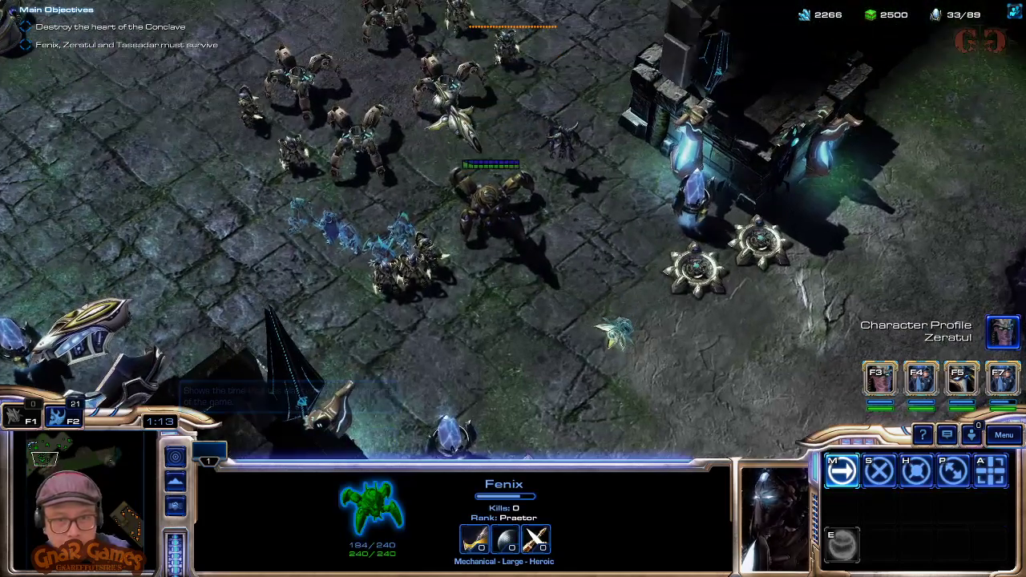
Step: Move the four Dark Templar across the paving to the Observer and move Zeratul closer to the black ruins
double_click(357, 243)
right_click(489, 369)
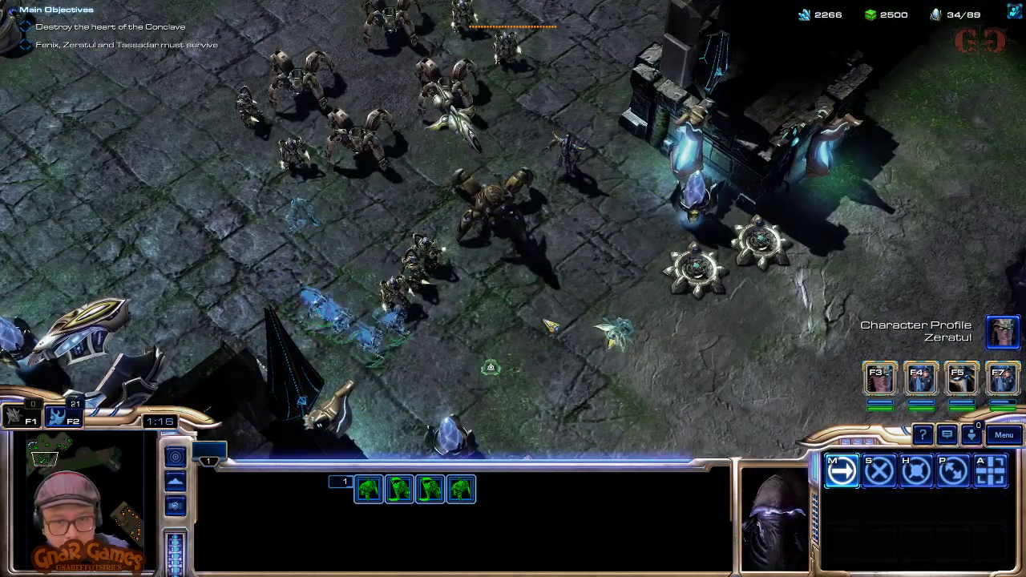
right_click(545, 315)
left_click(305, 215)
right_click(325, 314)
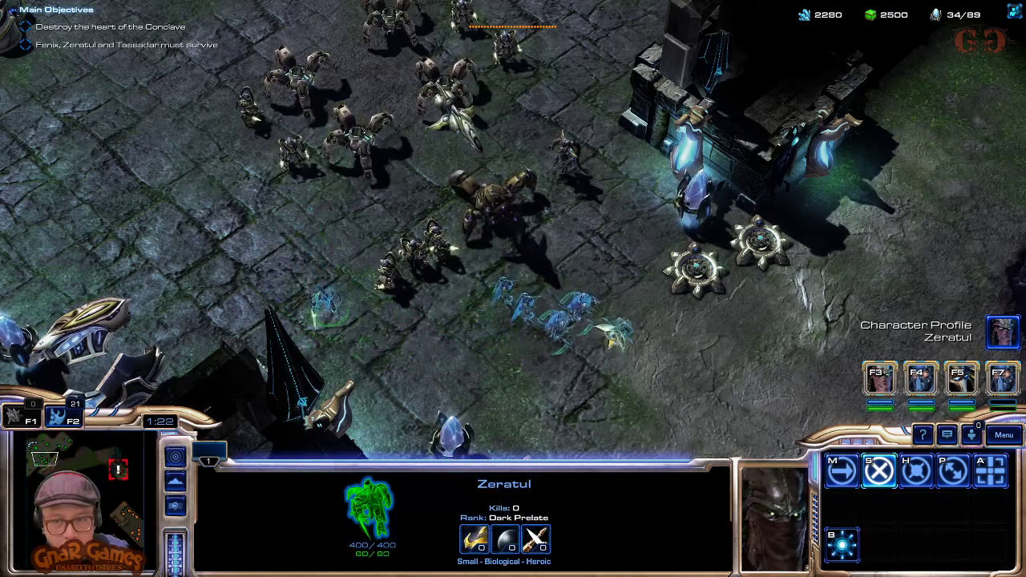
Step: Select Tassadar, Fenix and the Scout in turn to inspect how each is lit
left_click(566, 160)
left_click(513, 207)
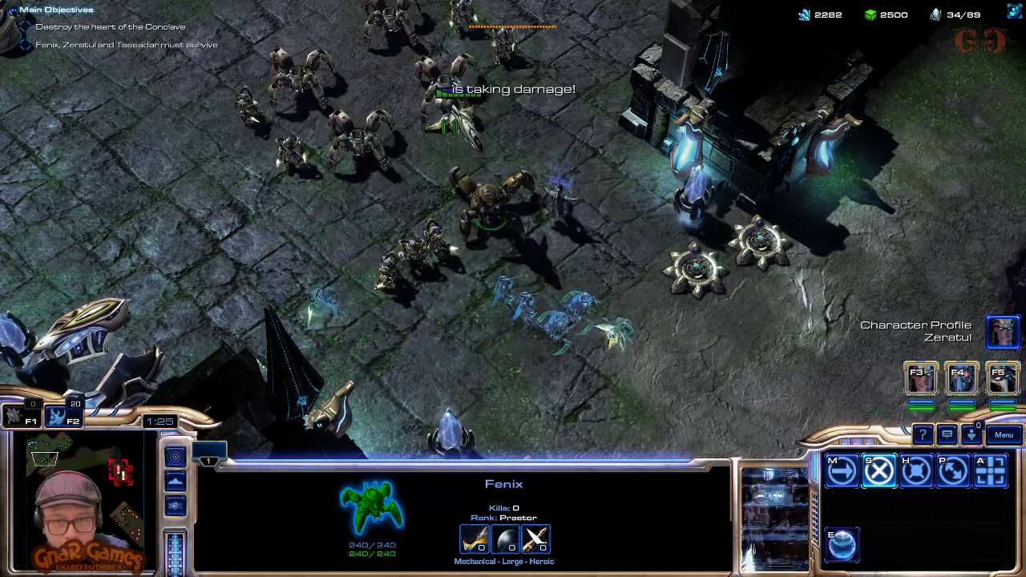
left_click(455, 122)
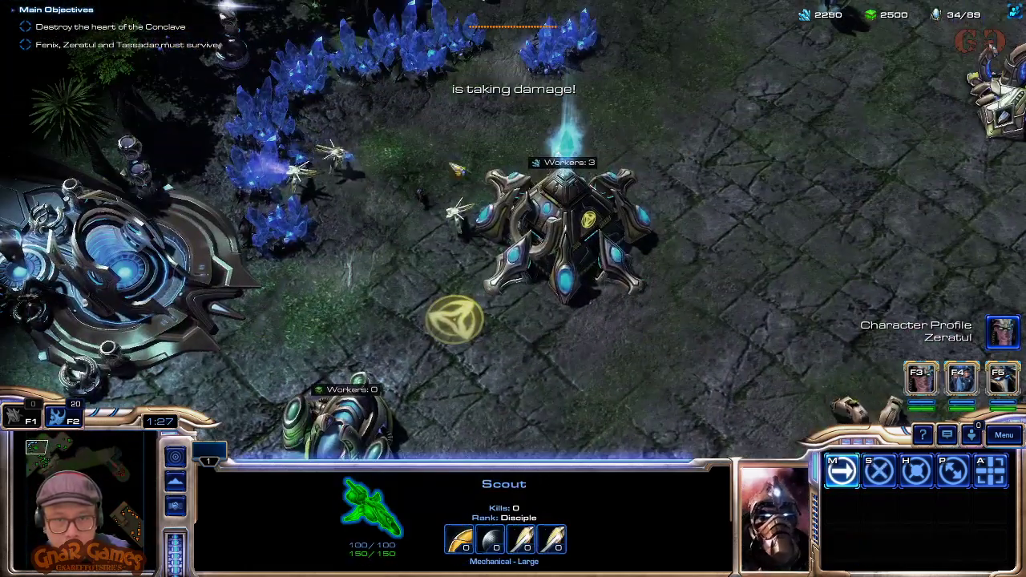
Step: Queue more Probes at the Nexus and start the weapons upgrade at the Forge
left_click(539, 221)
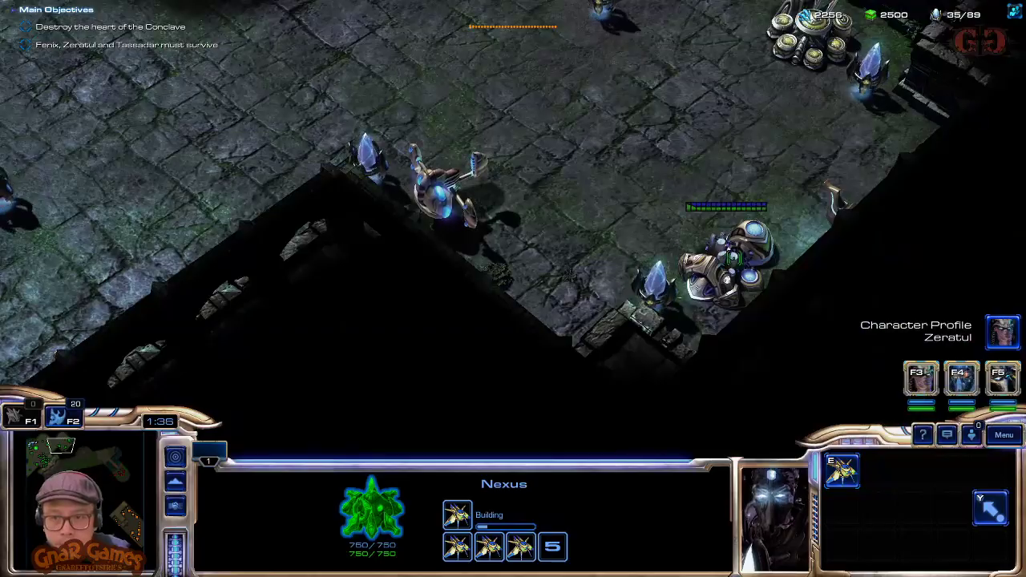
left_click(732, 257)
left_click(840, 469)
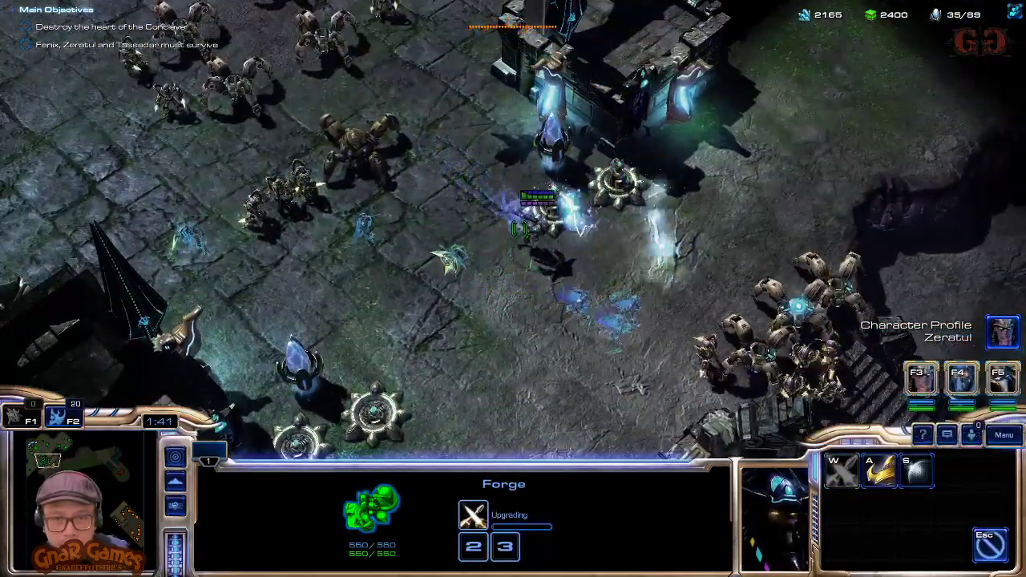
Step: Cast Tassadar's Psionic Storm on the enemy Dragoons by the stairs and pull him back among the army
left_click(519, 229)
key("t")
left_click(811, 325)
right_click(414, 285)
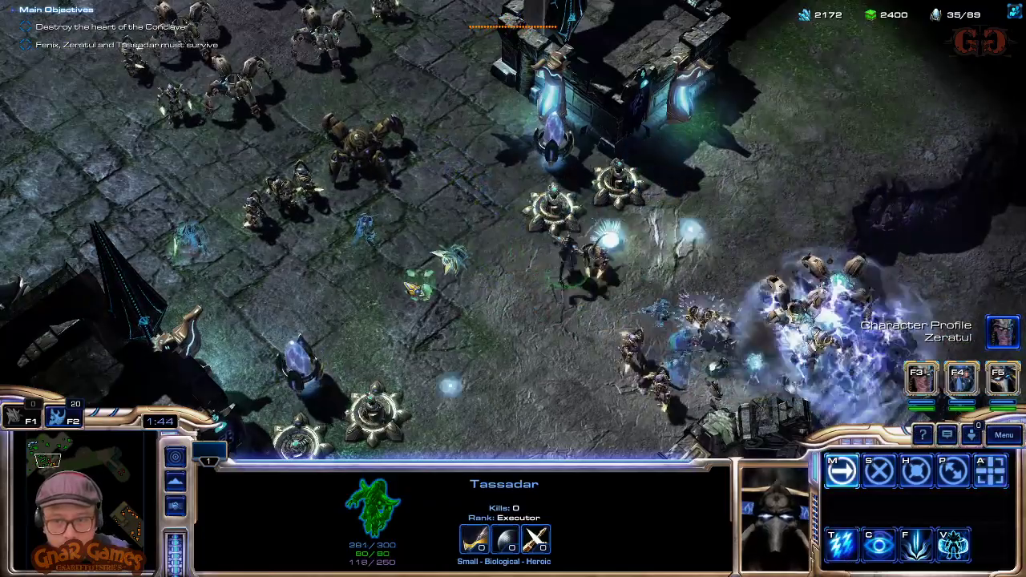
right_click(353, 87)
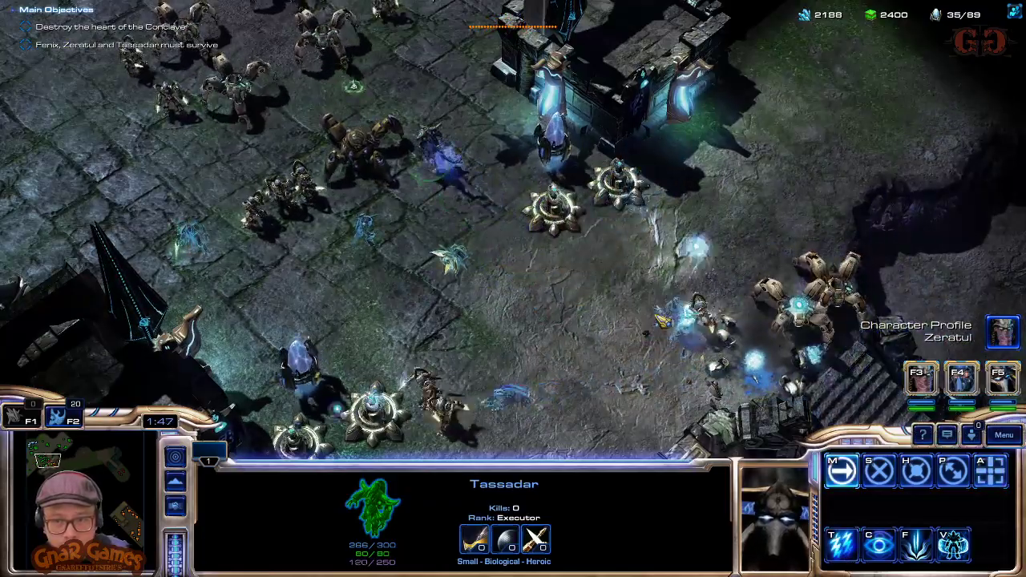
Step: Attack-move the four Dragoons toward the photon cannons and draw the Dark Templar back beside the zealots
key("1")
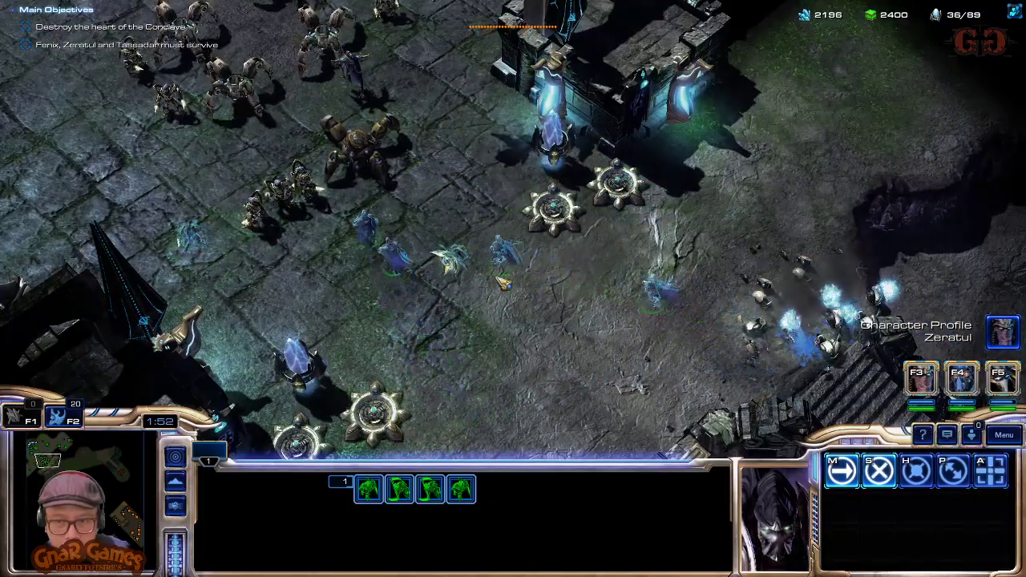
key("1")
key("1")
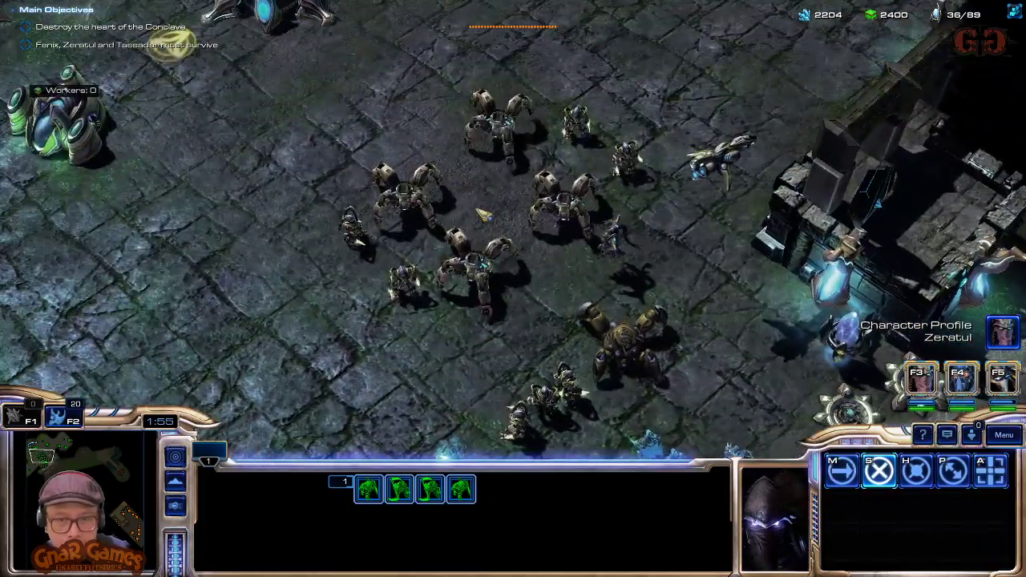
key("a")
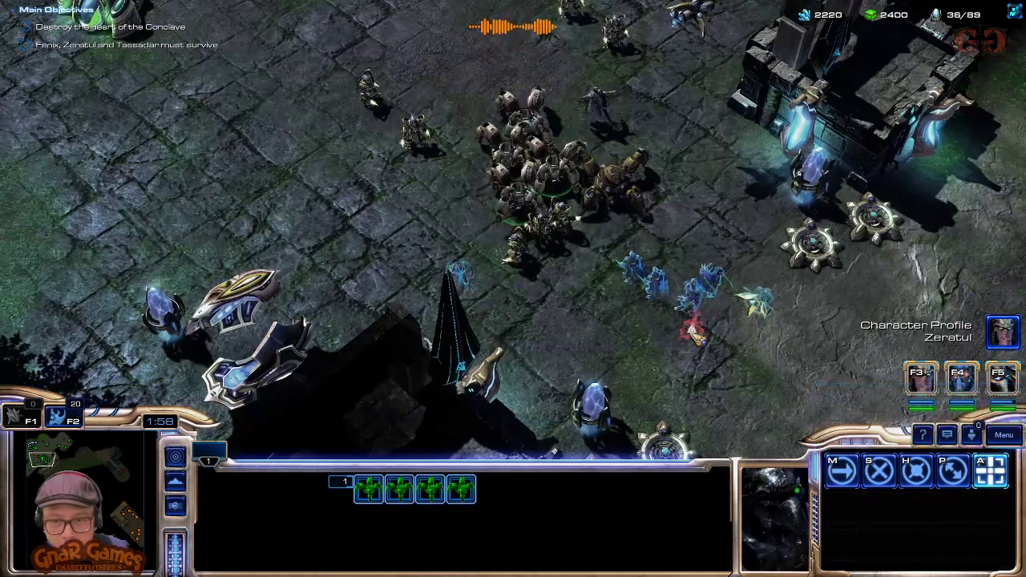
left_click(691, 329)
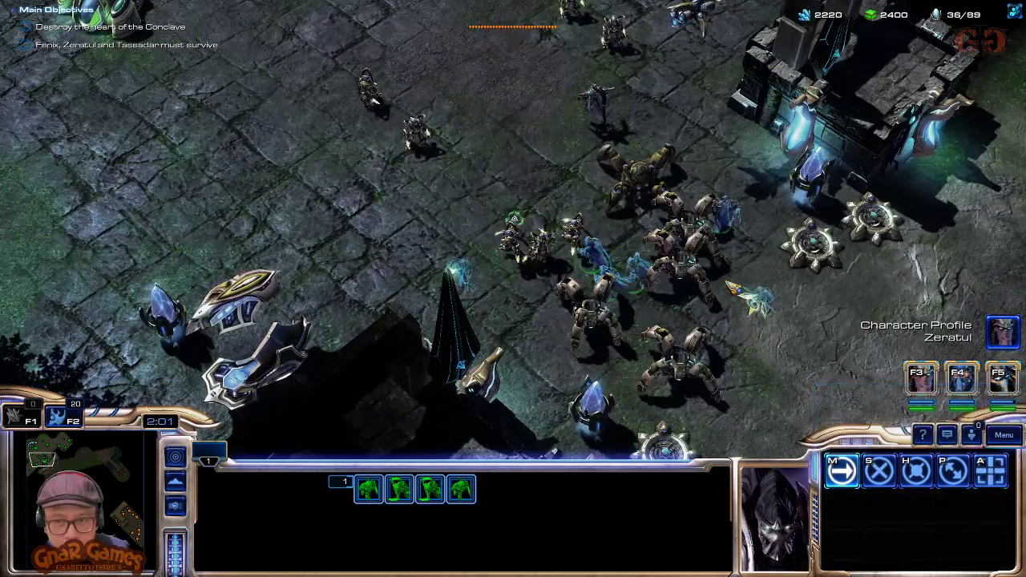
Step: Select the Observer beside the Dragoons and send it to the ruined gate below the cannons
middle_click_drag(779, 308, 574, 160)
left_click(529, 128)
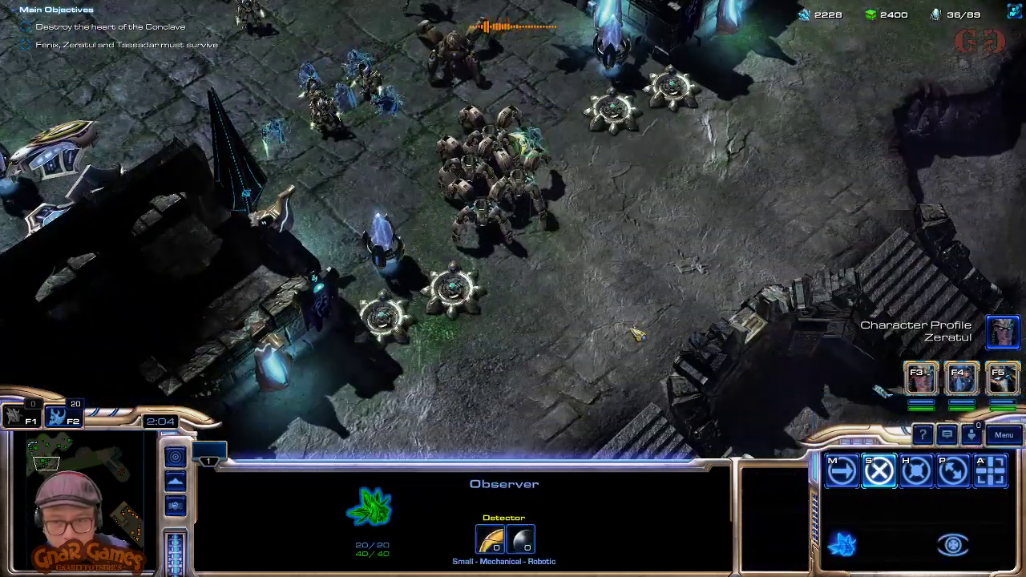
right_click(712, 415)
mouse_move(728, 571)
Step: Examine the lighting across the Nexus, the paved army area, the ruined gate and the Stargate
mouse_move(4, 4)
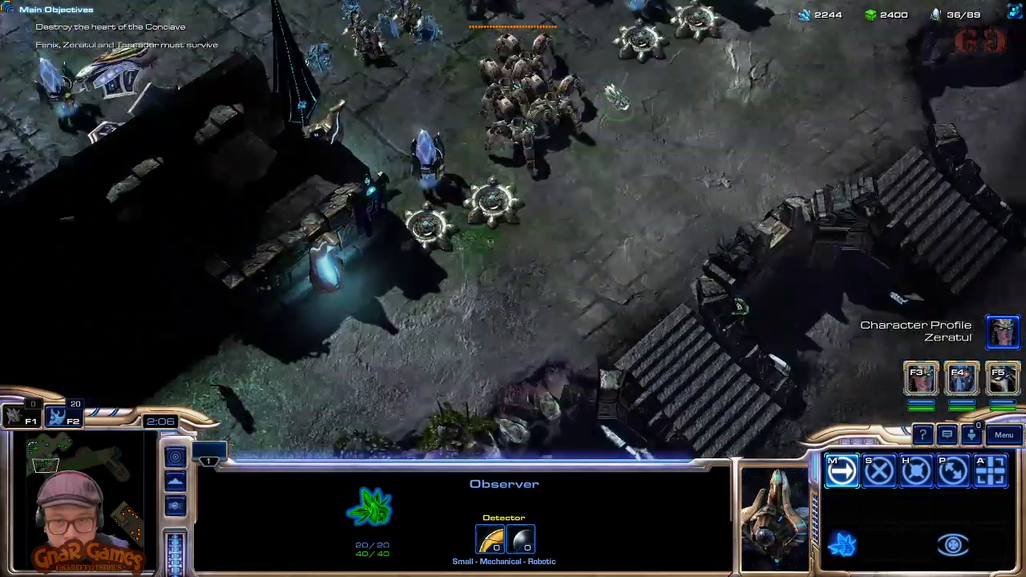
middle_click_drag(159, 74, 168, 361)
middle_click_drag(376, 24, 475, 221)
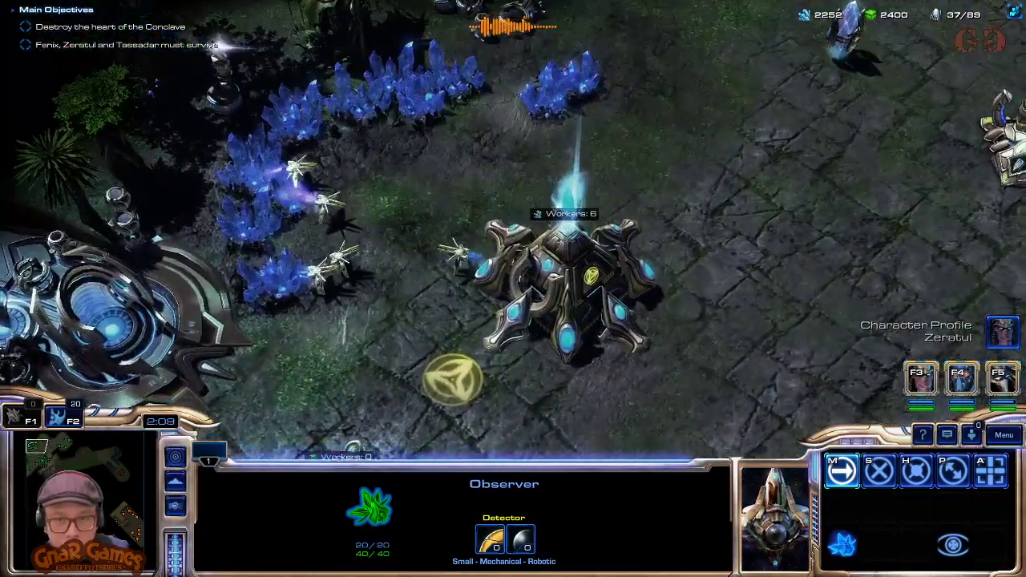
middle_click_drag(802, 417, 552, 200)
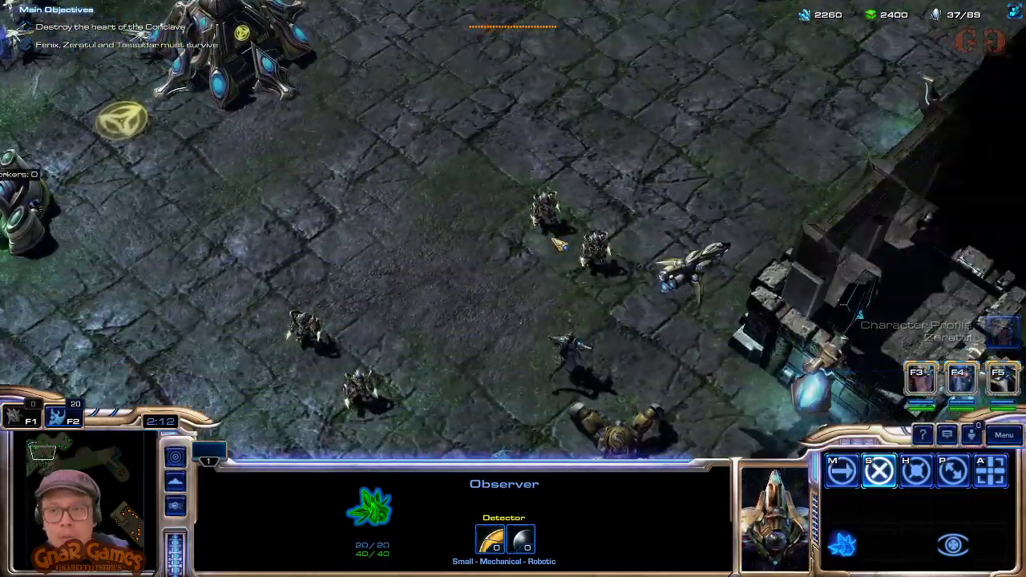
mouse_move(1022, 4)
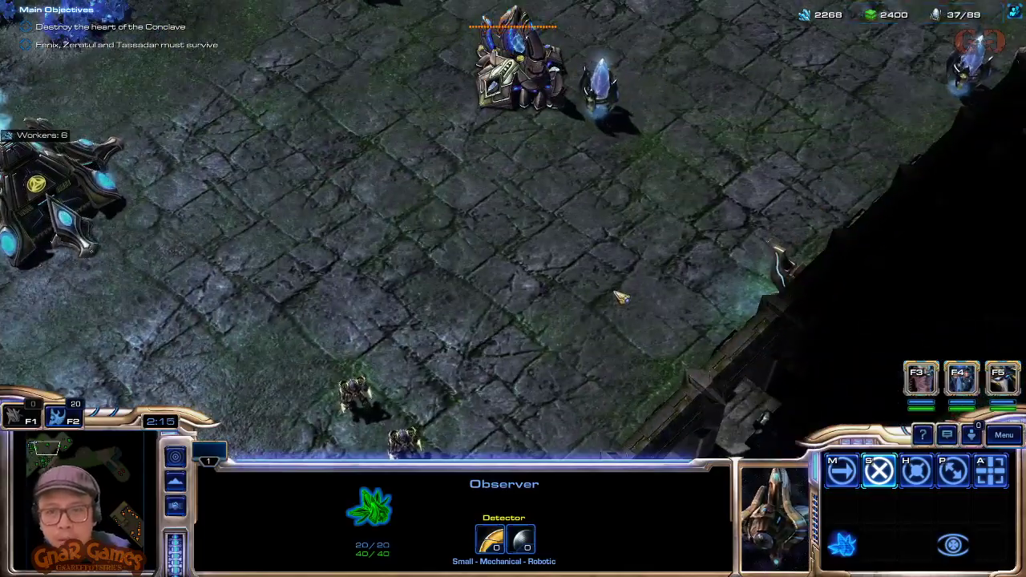
middle_click_drag(621, 296, 515, 207)
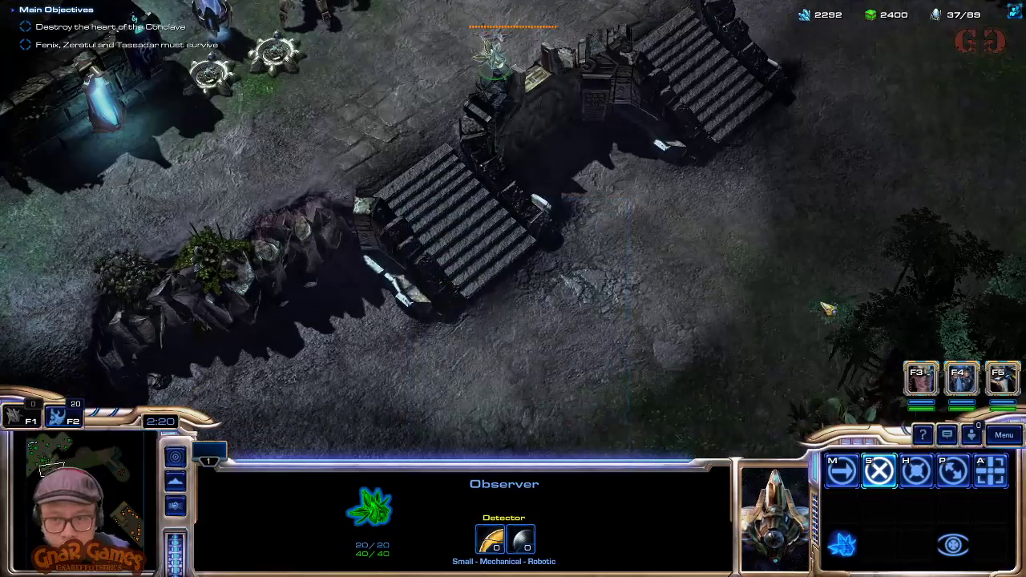
mouse_move(3, 3)
mouse_move(2, 36)
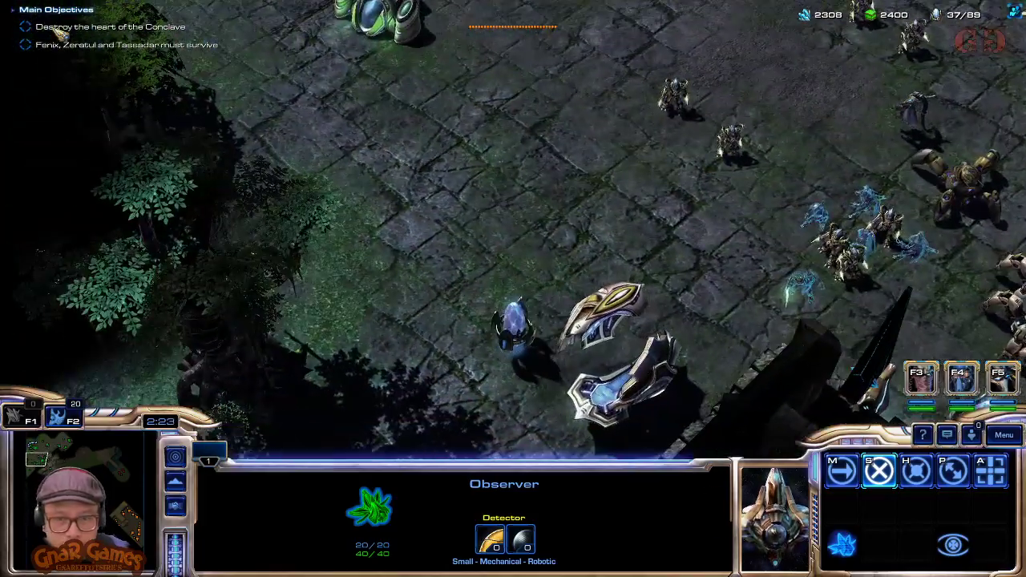
left_click(607, 336)
mouse_move(690, 2)
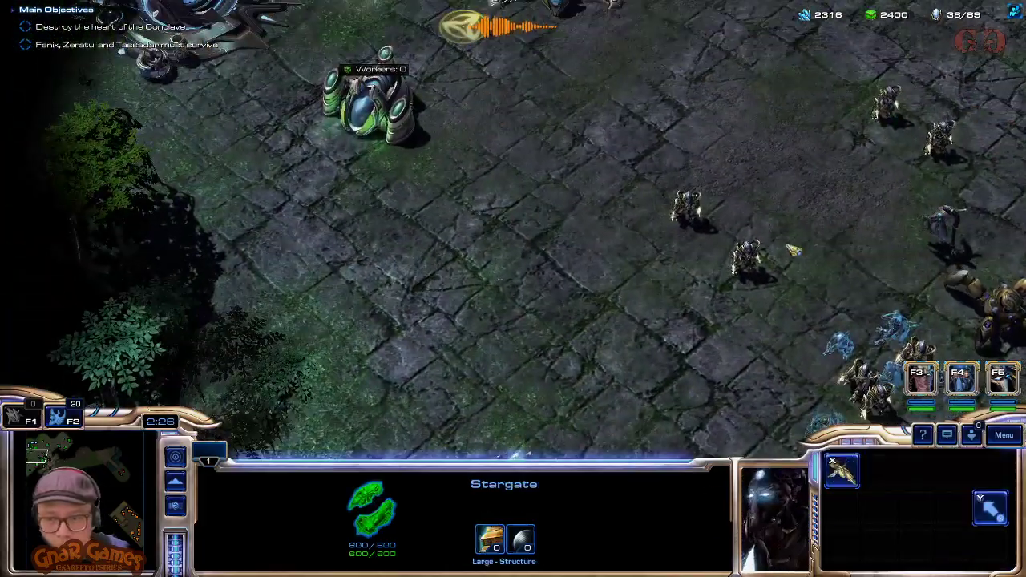
middle_click_drag(794, 250, 832, 574)
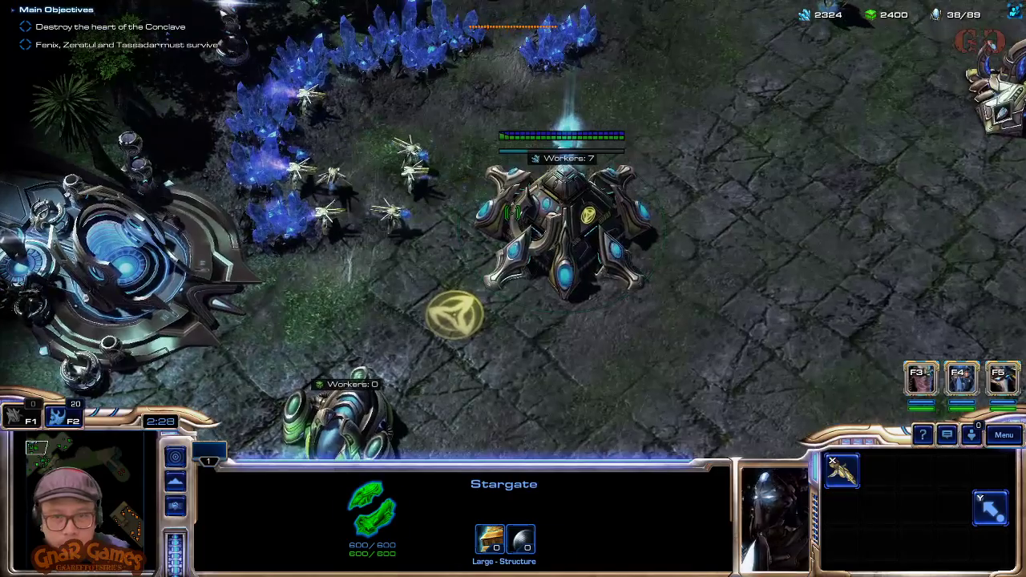
Step: Queue two more Probes at the Nexus
left_click(513, 212)
key("e")
key("e")
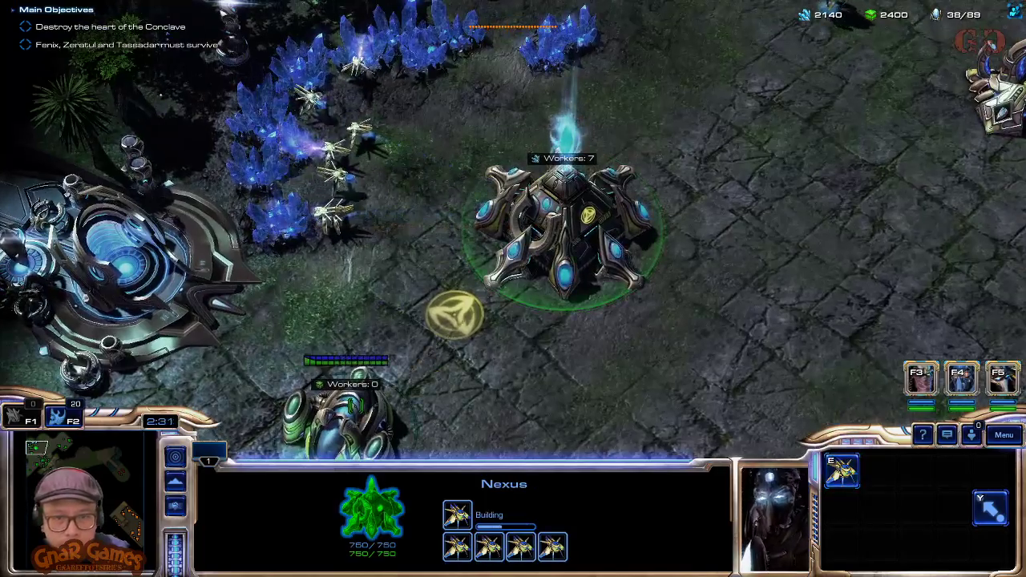
Step: Have a Probe warp in two Forges around the pylon between the mineral field and the Gateway
middle_click_drag(417, 112, 172, 272)
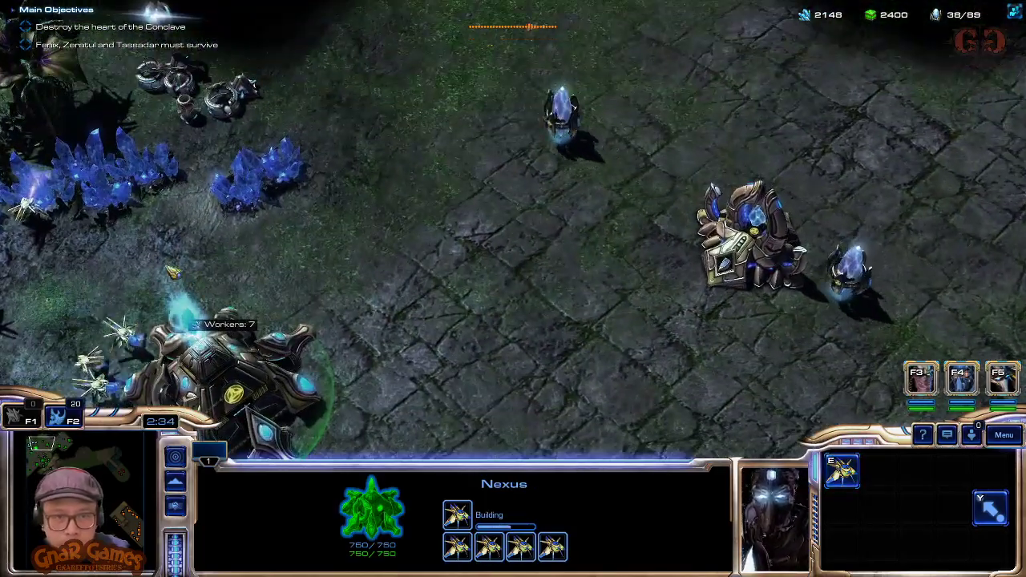
left_click(116, 331)
key("b")
key("f")
left_click(553, 218)
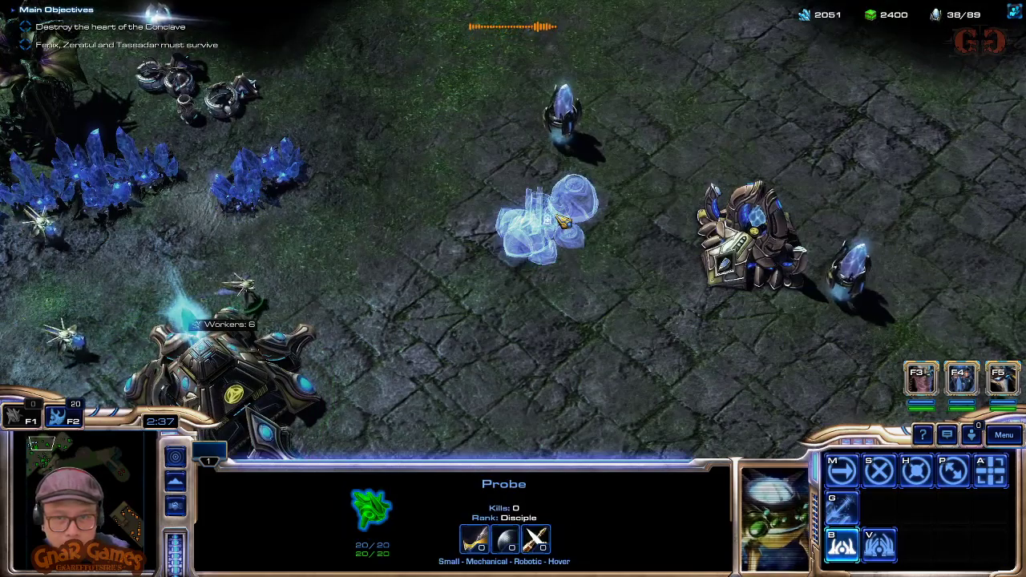
key("b")
key("f")
left_click(451, 169, "shift")
left_click(453, 104, "shift")
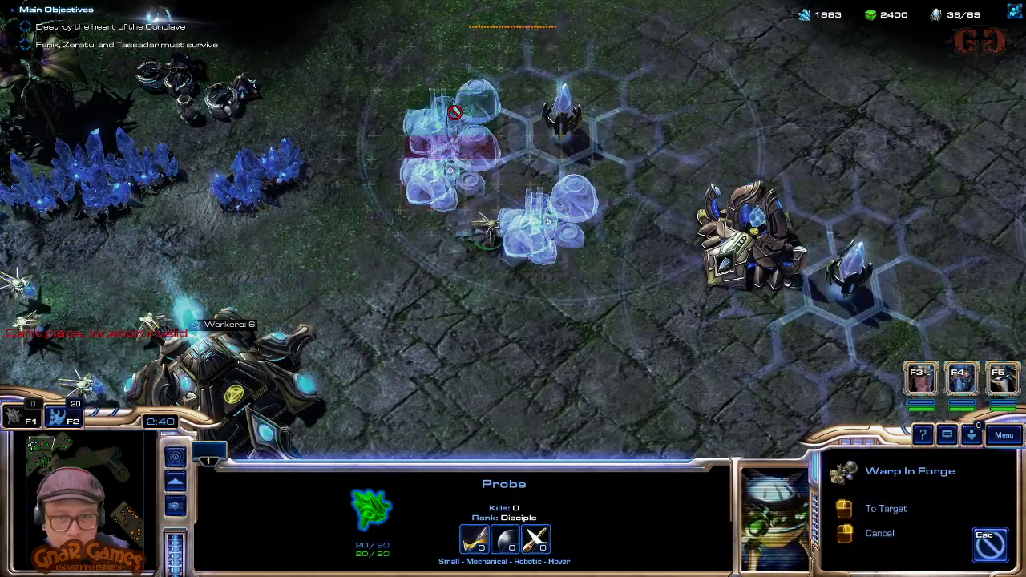
Step: Inspect the Gateway, the Citadel of Adun and the upgrading Forge in turn
left_click(747, 237)
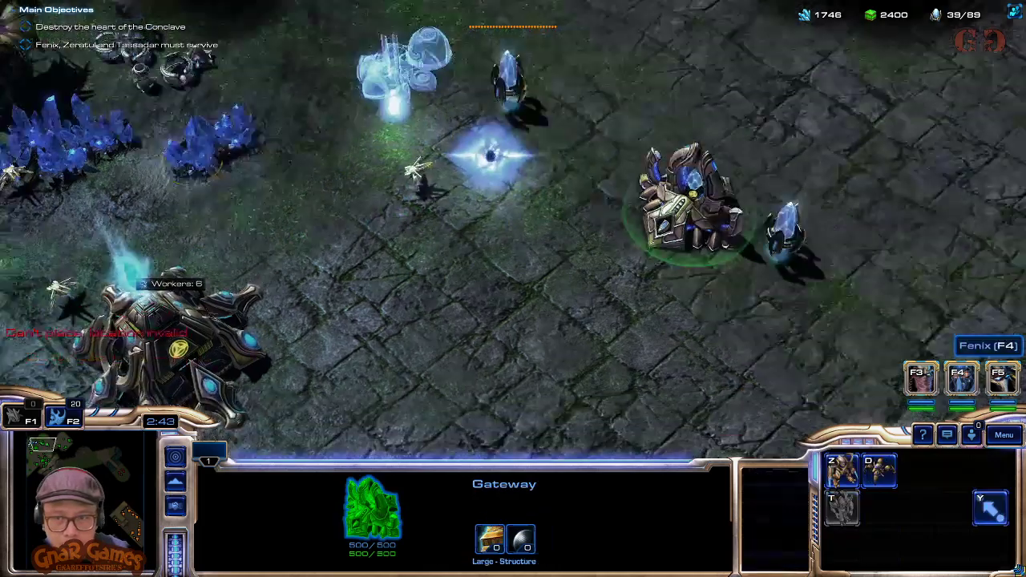
mouse_move(1019, 556)
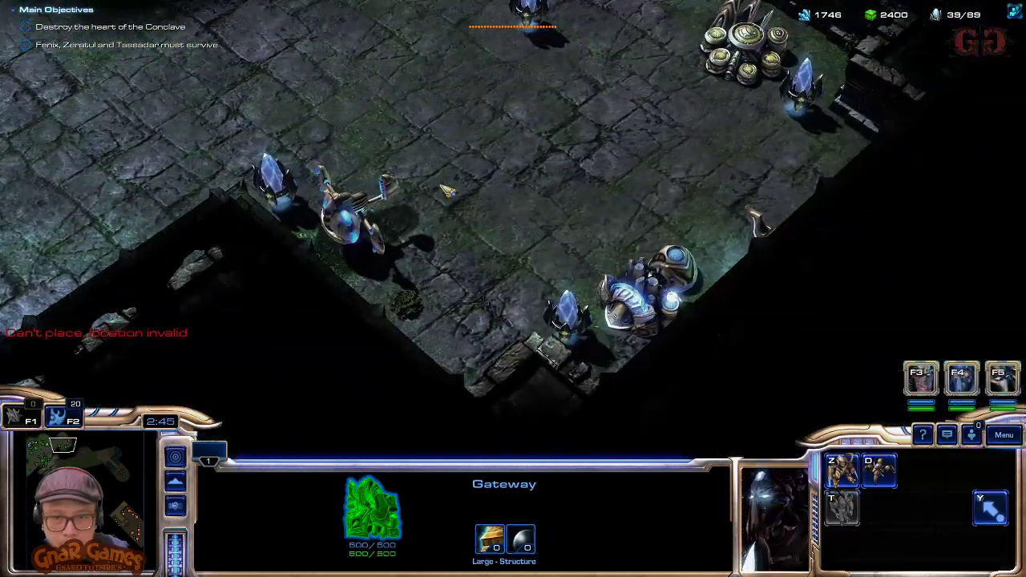
left_click(360, 215)
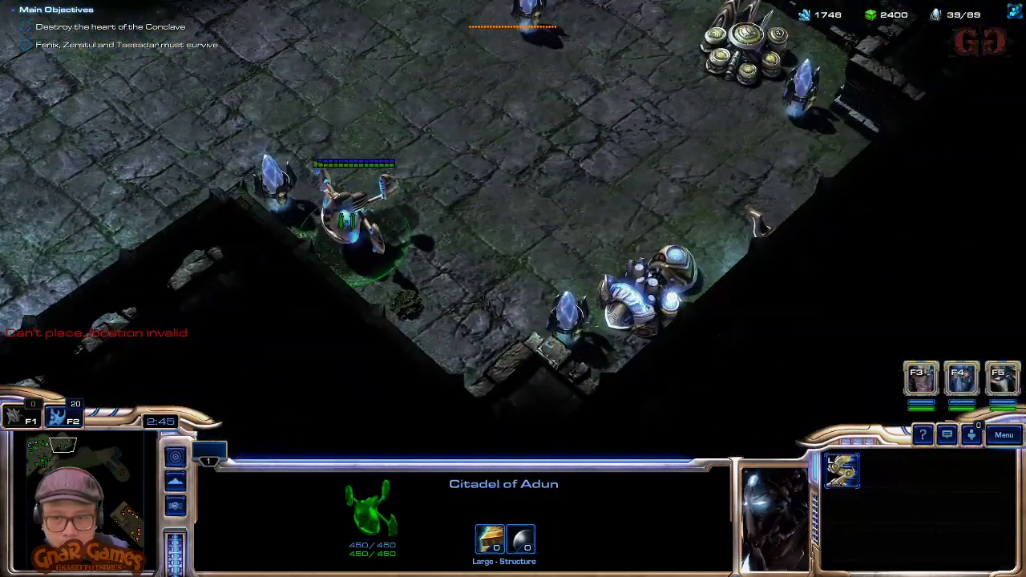
left_click(647, 293)
Step: Start the Cybernetics Core upgrade that is neither air weapons nor air armor
mouse_move(721, 1)
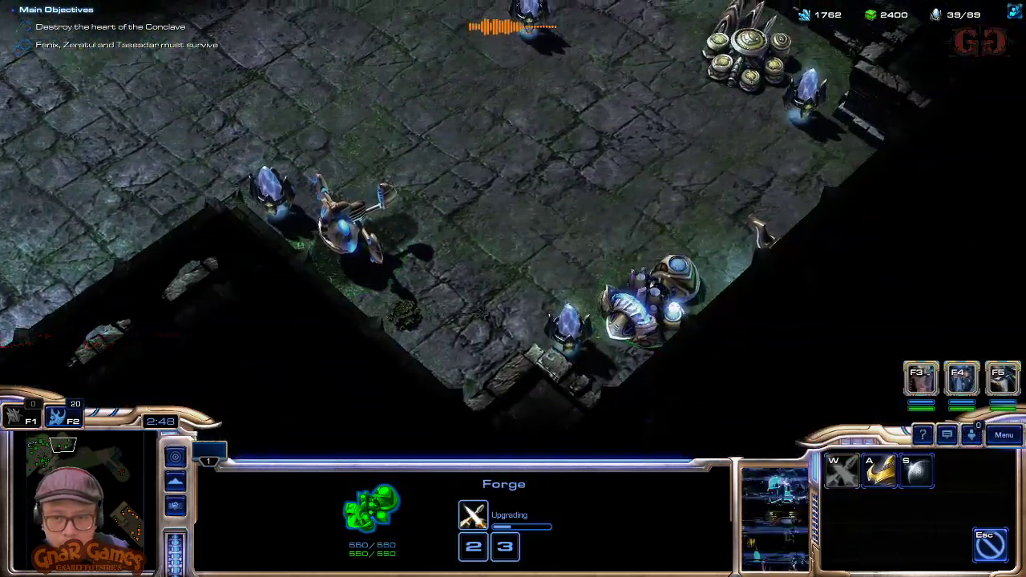
left_click(736, 120)
left_click(916, 470)
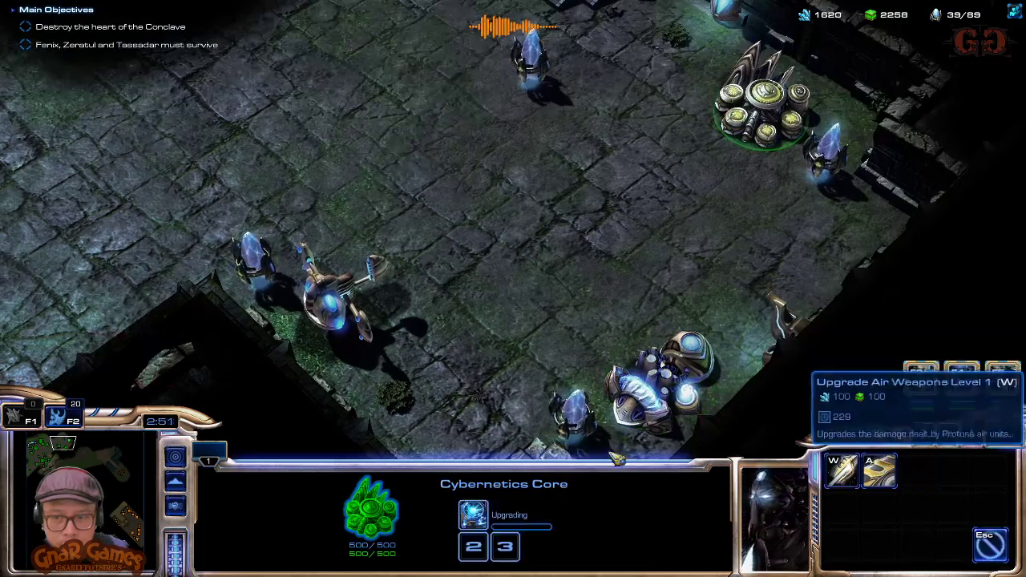
Step: Have a Probe warp in two more Gateways around the pylon beside the existing Gateway
mouse_move(4, 392)
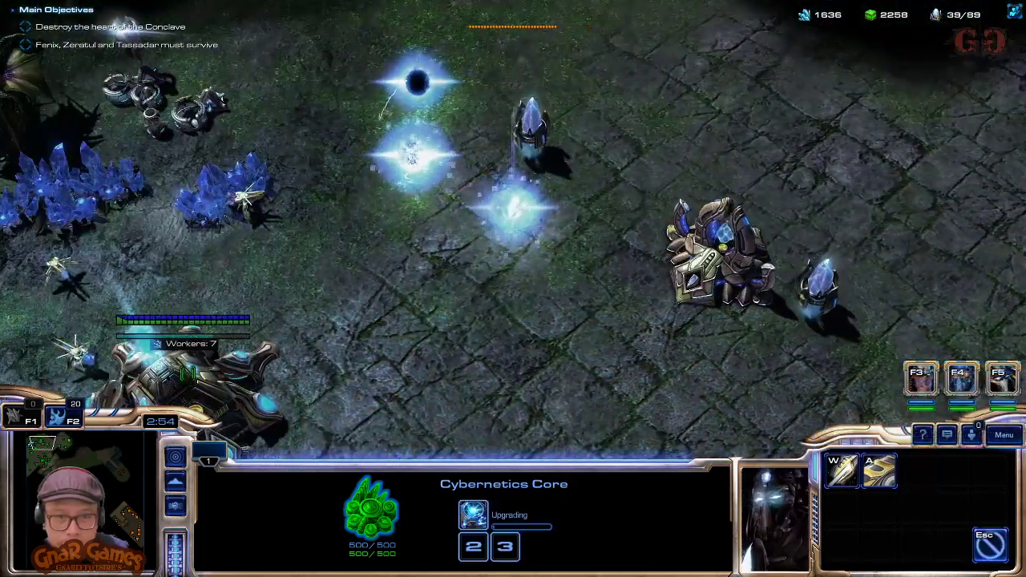
left_click(172, 356)
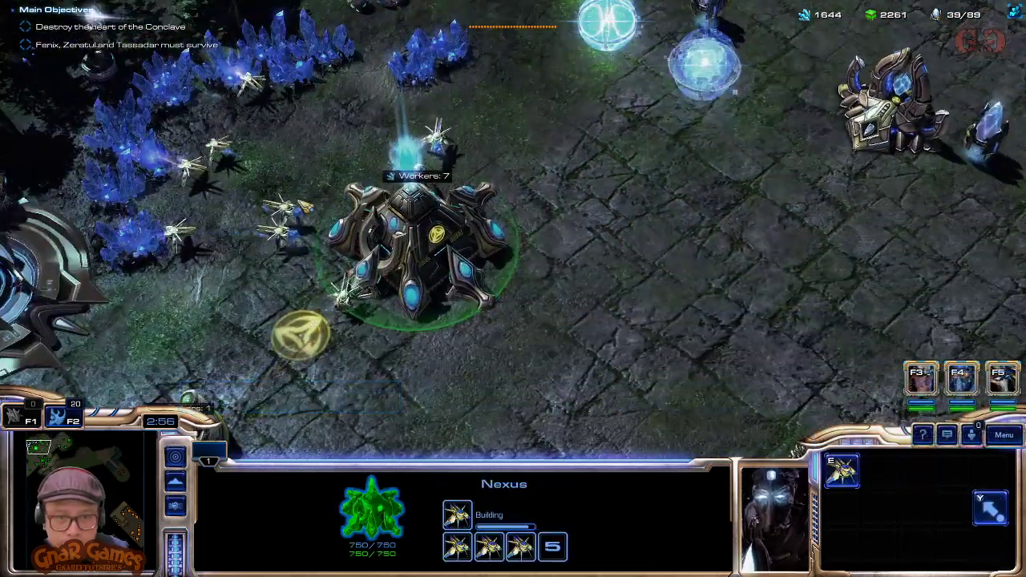
left_click(317, 218)
key("b")
key("g")
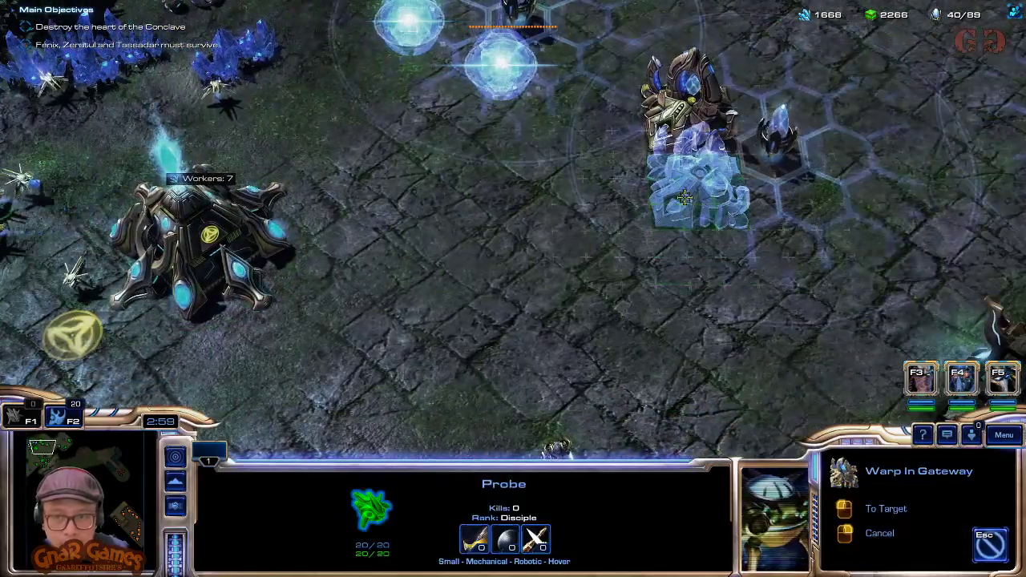
left_click(802, 204, "shift")
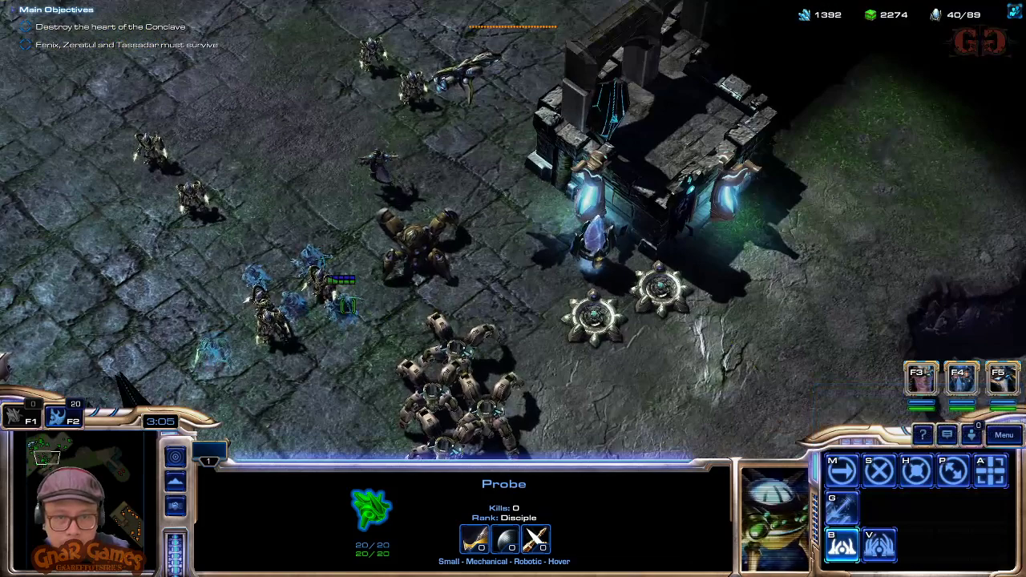
Step: Select the four cloaked Dark Templar and attack-move them east across the unexplored terrain outside the base
double_click(343, 315)
left_click_drag(91, 454, 84, 451)
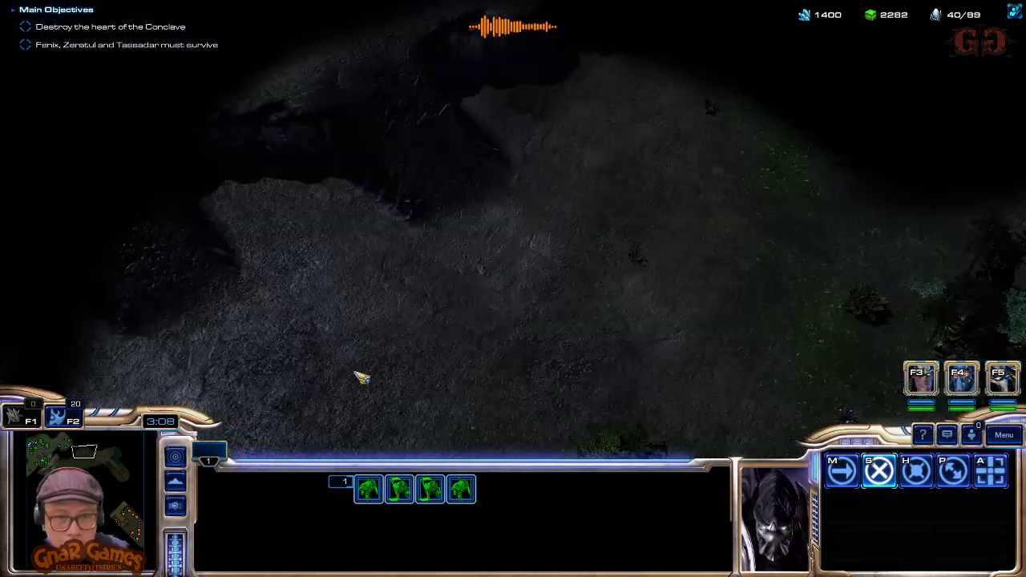
key("a")
left_click(921, 225)
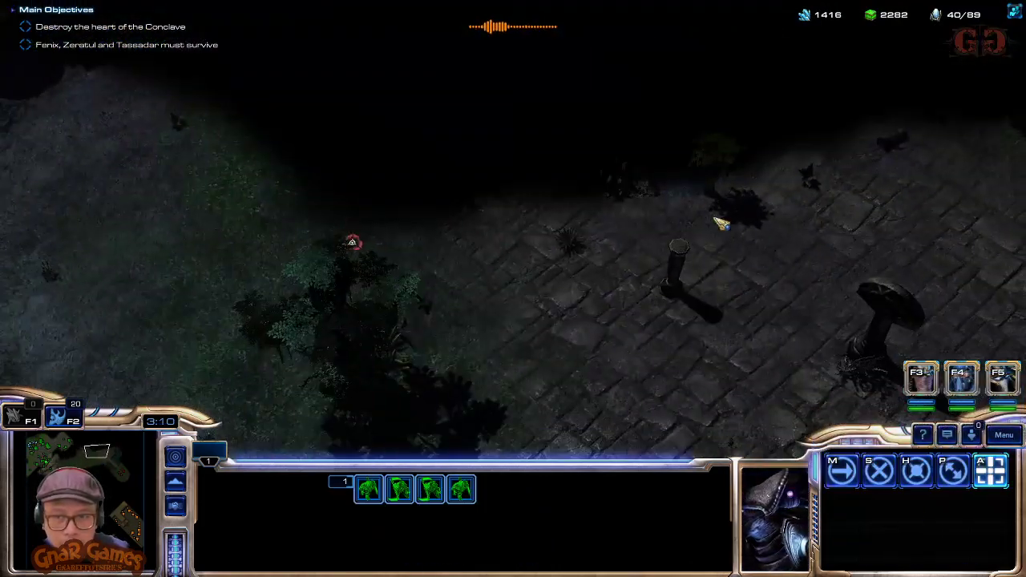
key("a")
left_click(548, 77)
Step: Have Tassadar cast two psionic storms on the attackers near the lower pylon and pull him back behind the army
key("space")
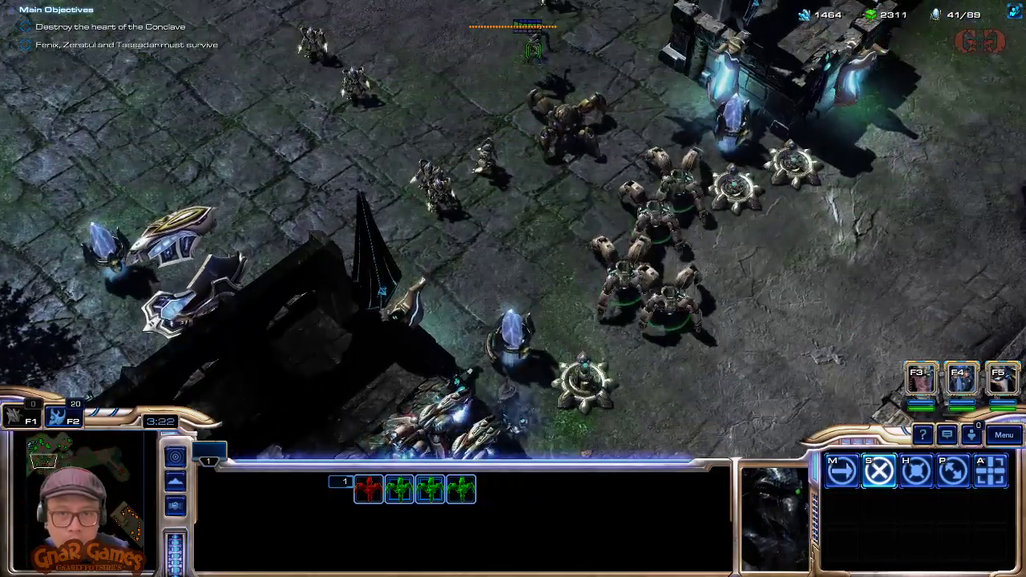
key("F5")
right_click(535, 266)
middle_click_drag(537, 271, 531, 149)
key("t")
left_click(462, 369)
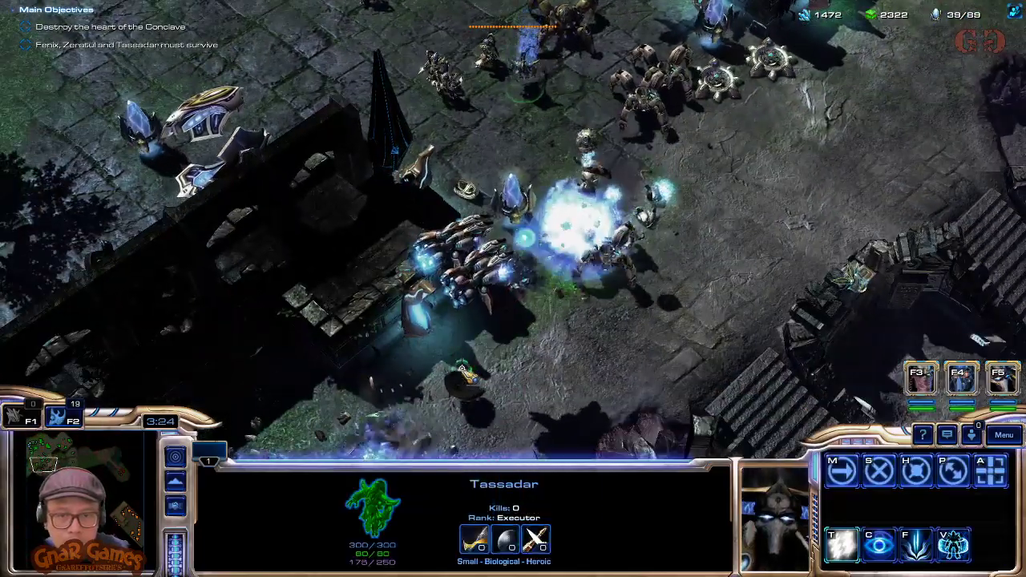
key("t")
left_click(465, 370)
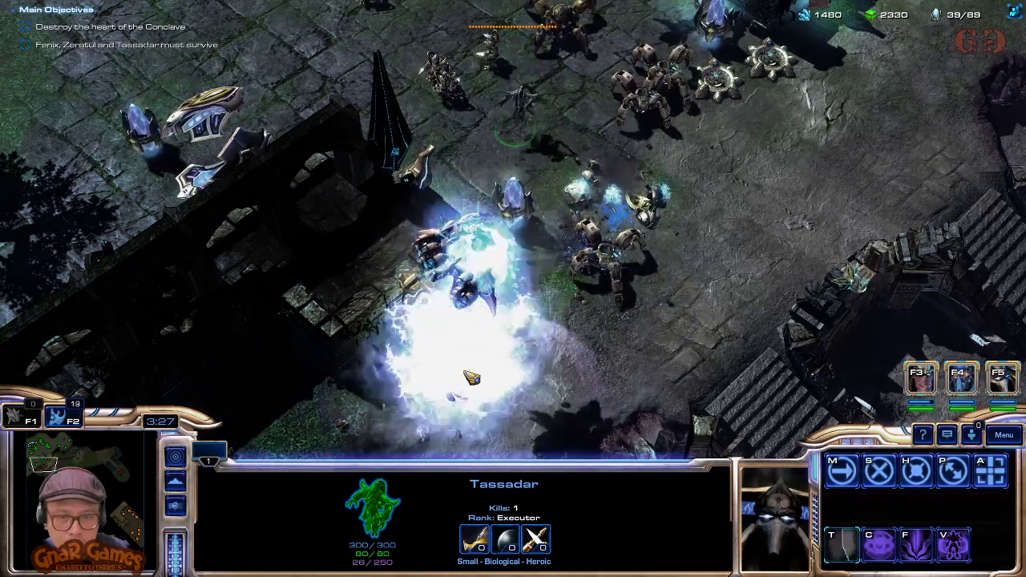
right_click(492, 18)
Step: Pull the badly damaged Dragoon out of the fight and back beside the other Dragoons
left_click(607, 335)
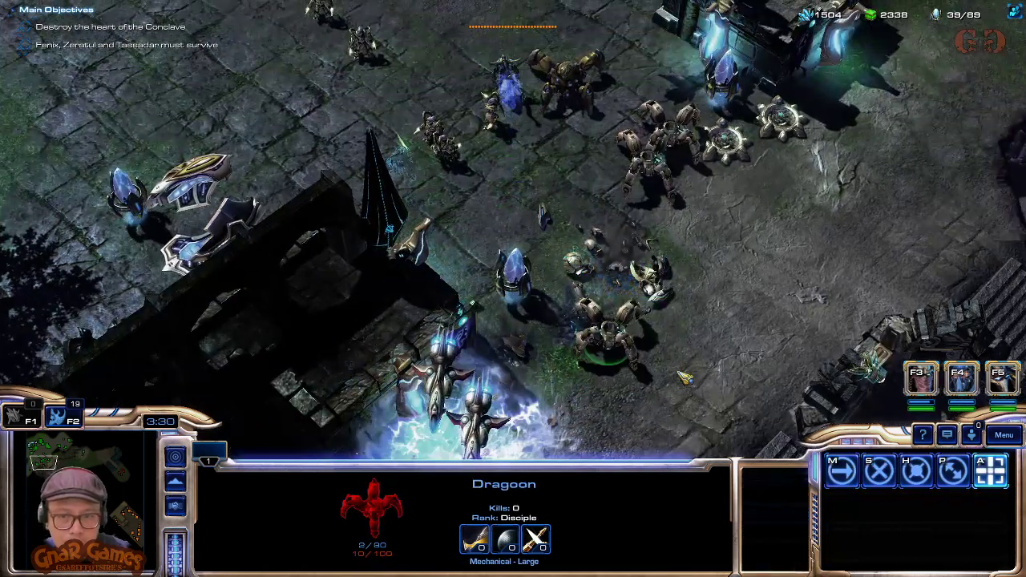
right_click(572, 126)
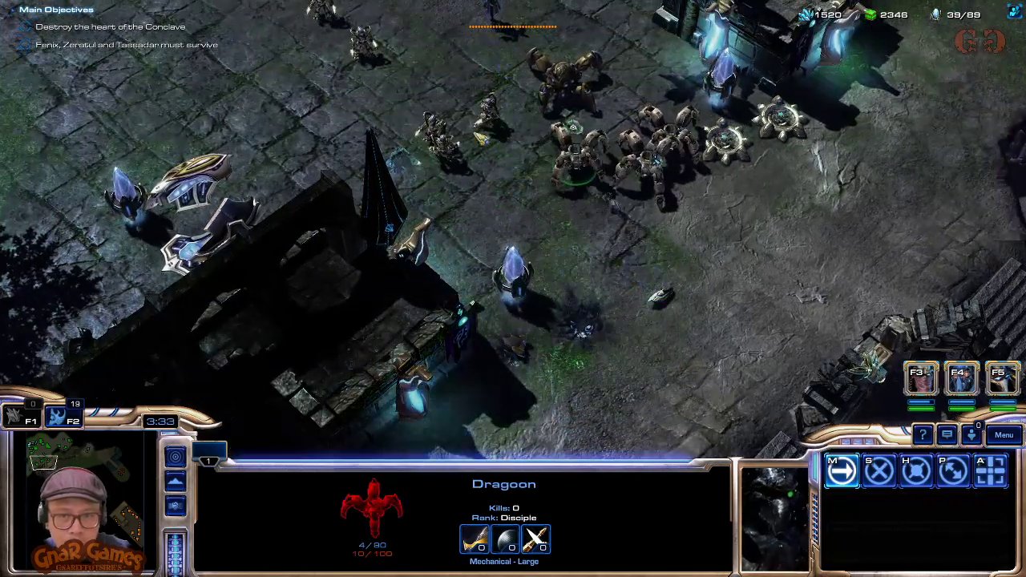
right_click(138, 208)
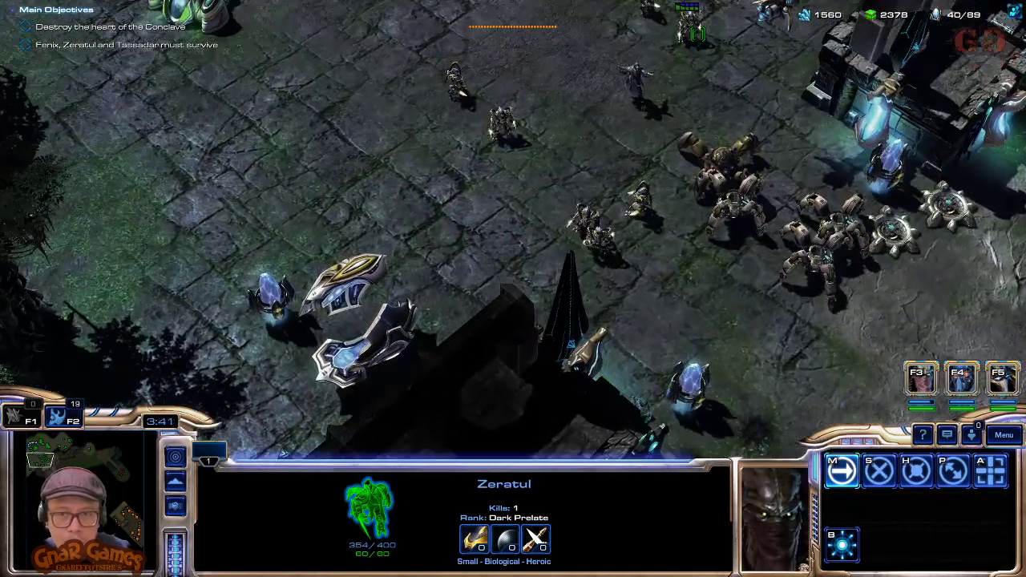
Step: Move the Scout out past the ruined wall and blink Zeratul onto the broken stone platform
left_click(782, 12)
right_click(644, 313)
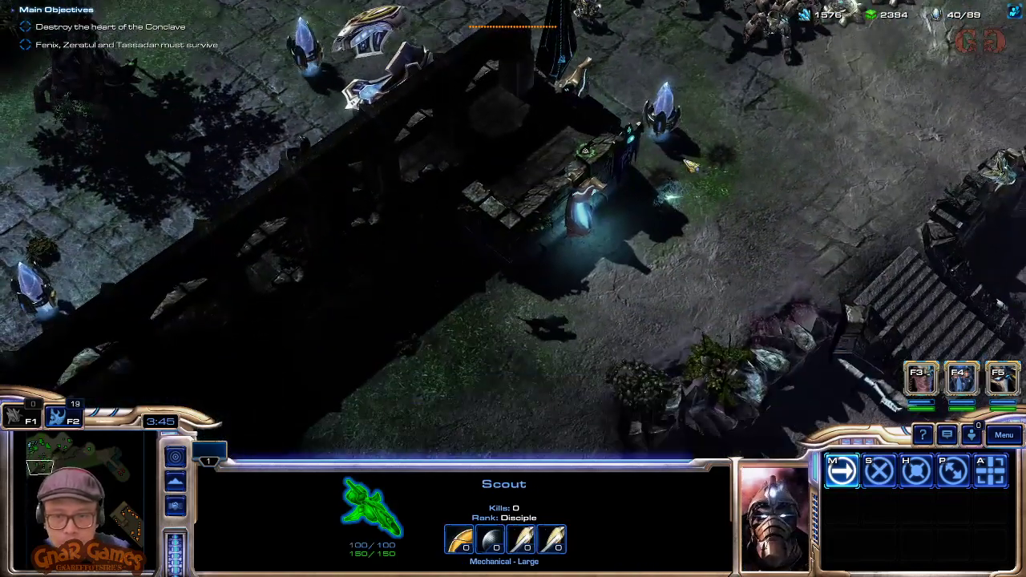
left_click(666, 197)
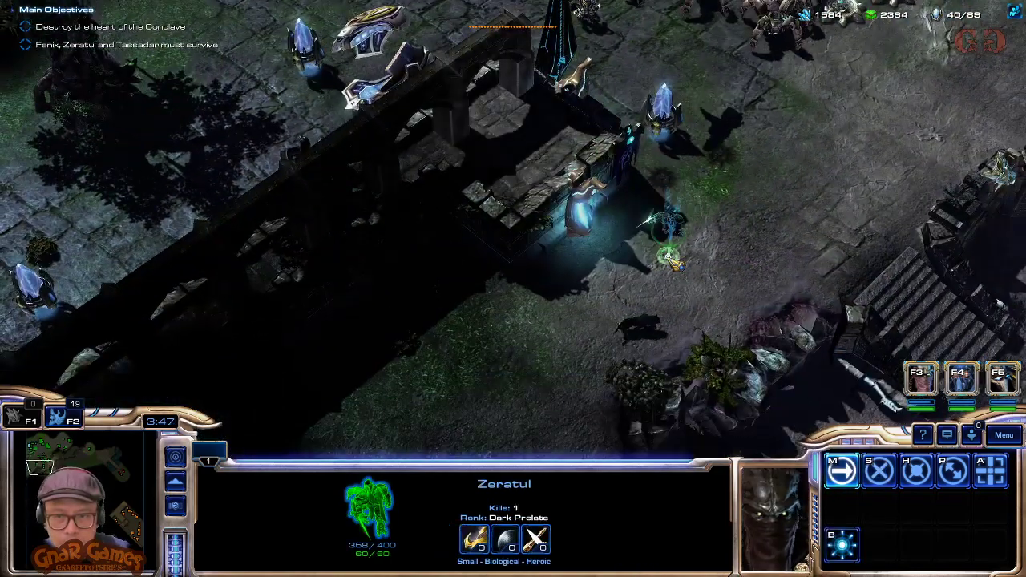
key("b")
left_click(507, 178)
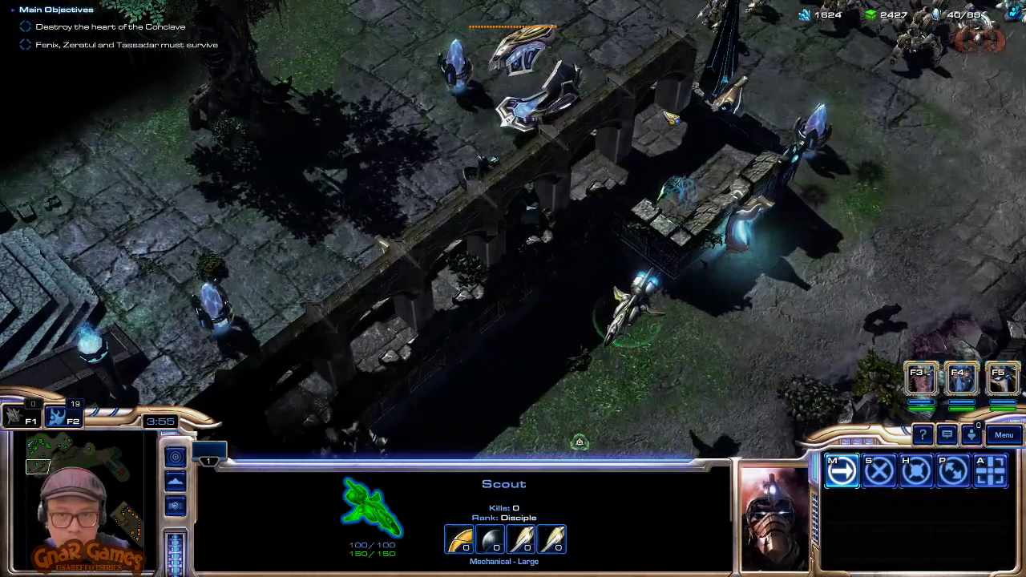
Step: Select Tassadar and move him a short distance across the base near the two Zealots
key("1")
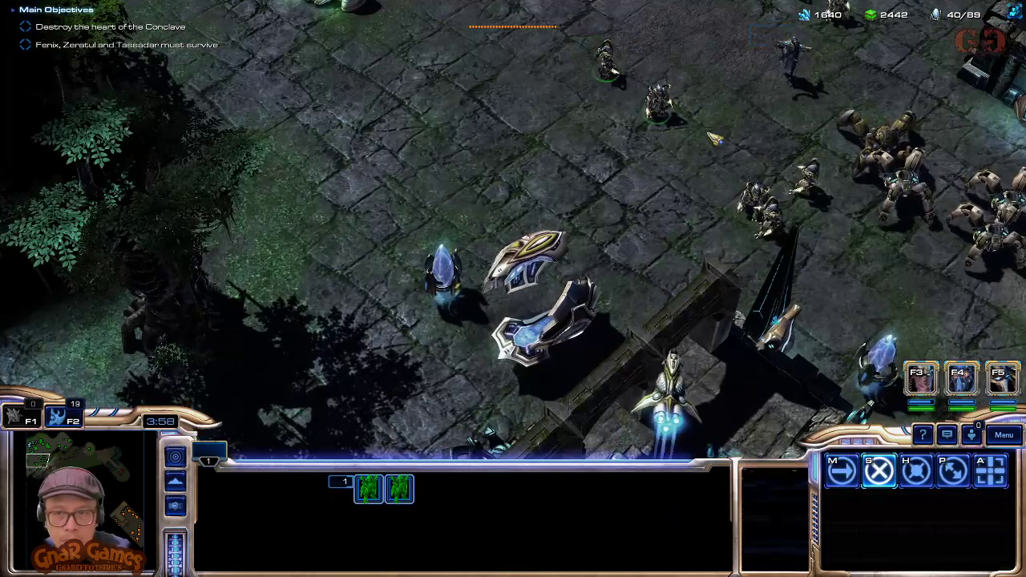
key("1")
left_click(847, 276)
right_click(782, 329)
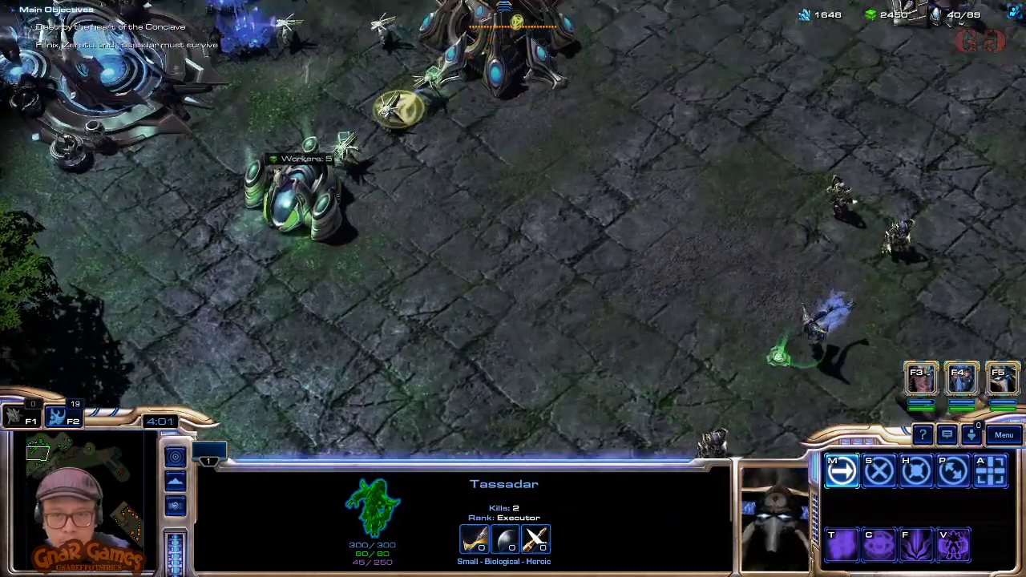
Step: Queue five more Probes at the Nexus and send a Probe from the rally point to the mineral field
left_click(442, 186)
key("e")
key("e")
key("e")
key("e")
key("e")
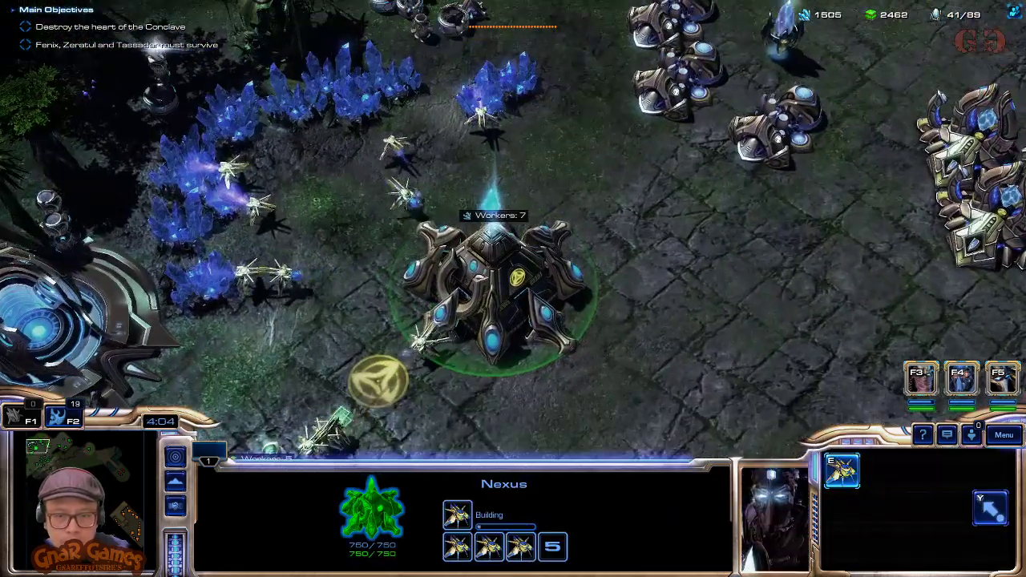
left_click(424, 328)
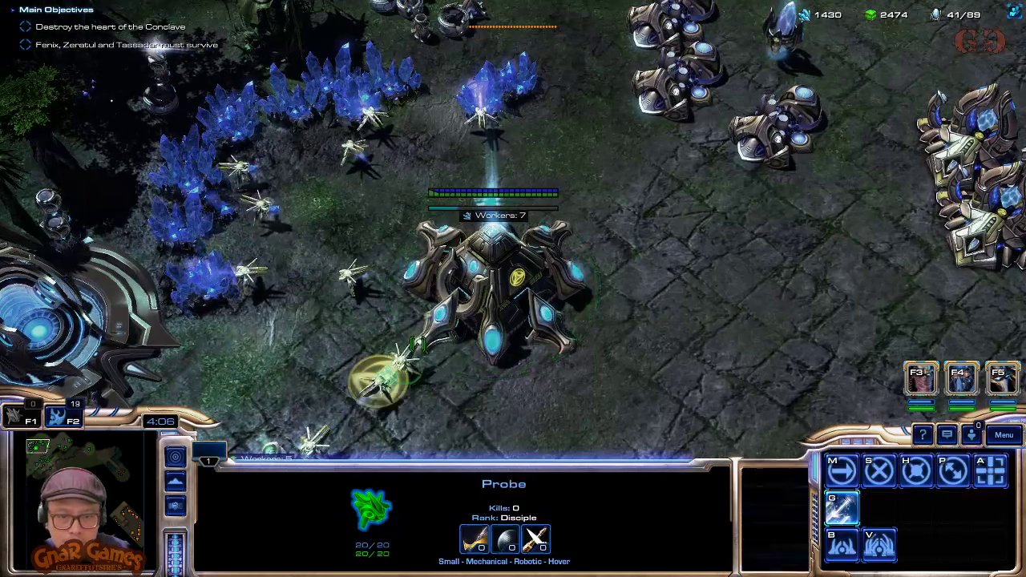
right_click(314, 87)
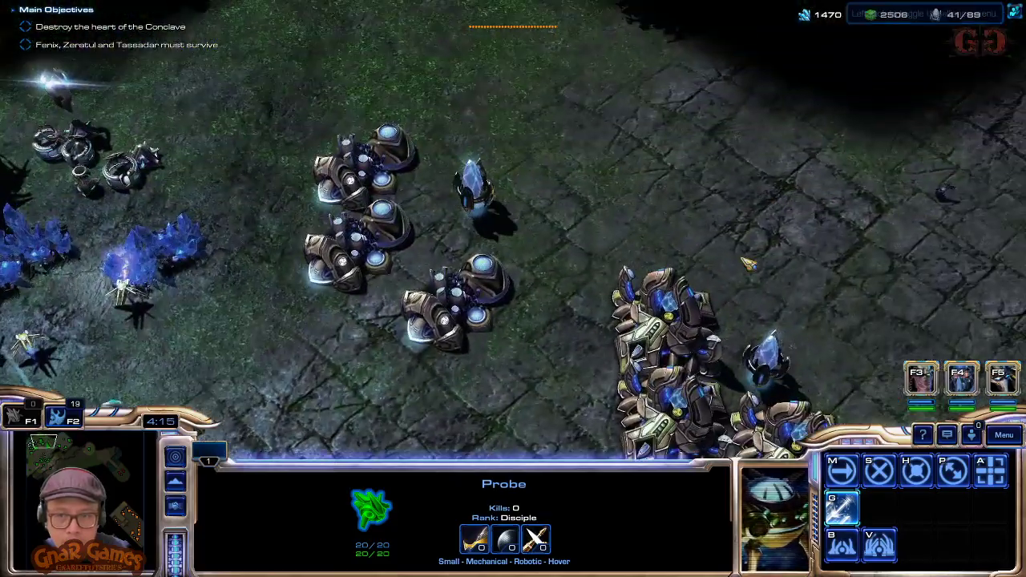
Step: Rally the three Gateways to the open ground beside the army and train three Dragoons
double_click(661, 389)
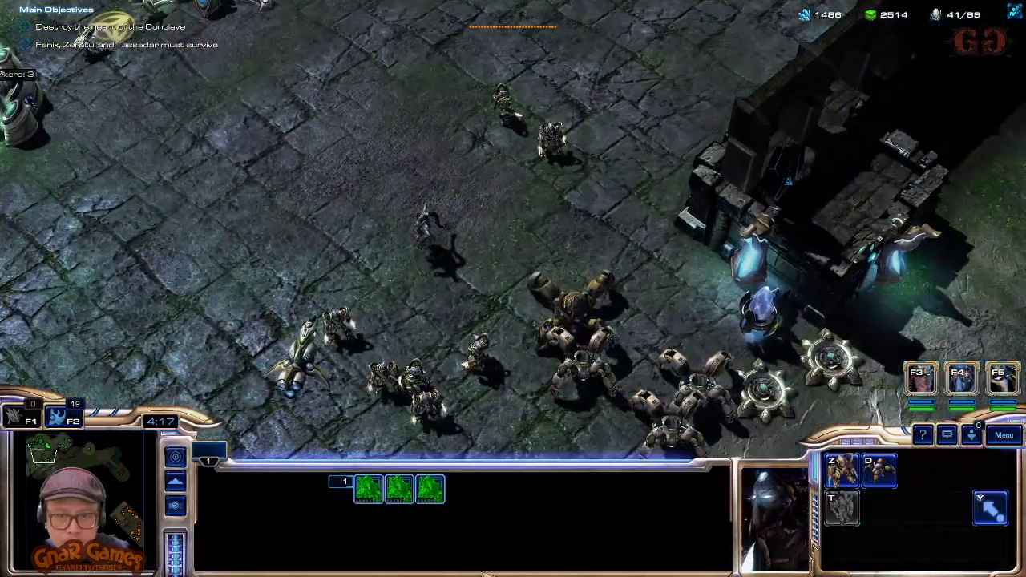
right_click(476, 273)
key("d")
key("d")
key("d")
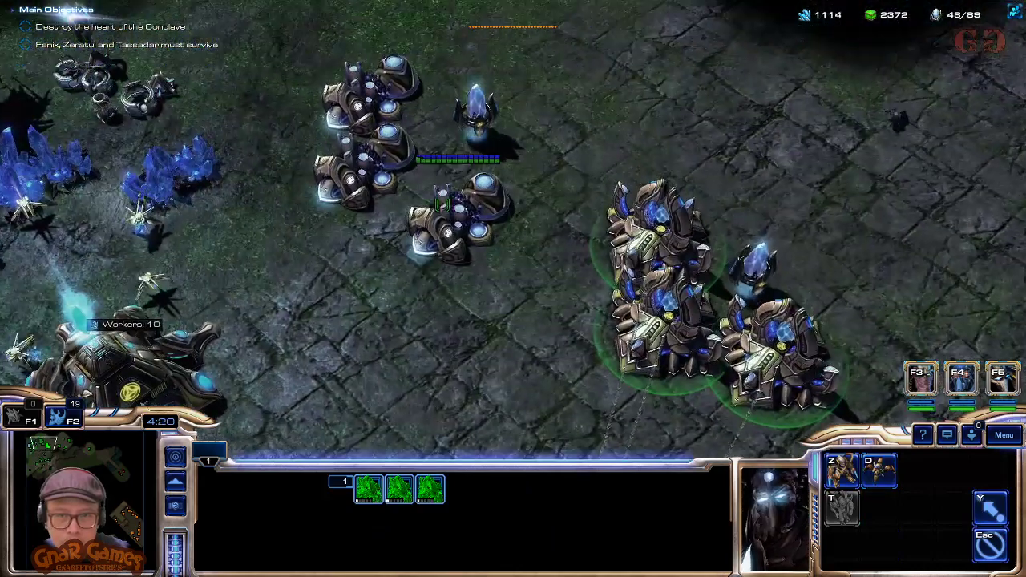
Step: Start the armor upgrade and Upgrade Shields Level 1 at the three Forges
double_click(440, 216)
left_click(880, 469)
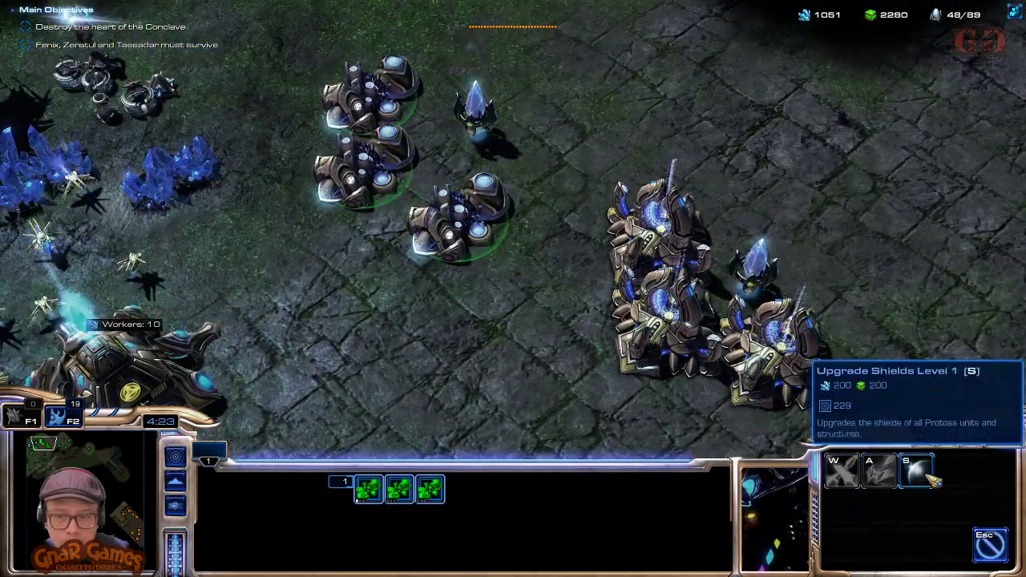
left_click(918, 471)
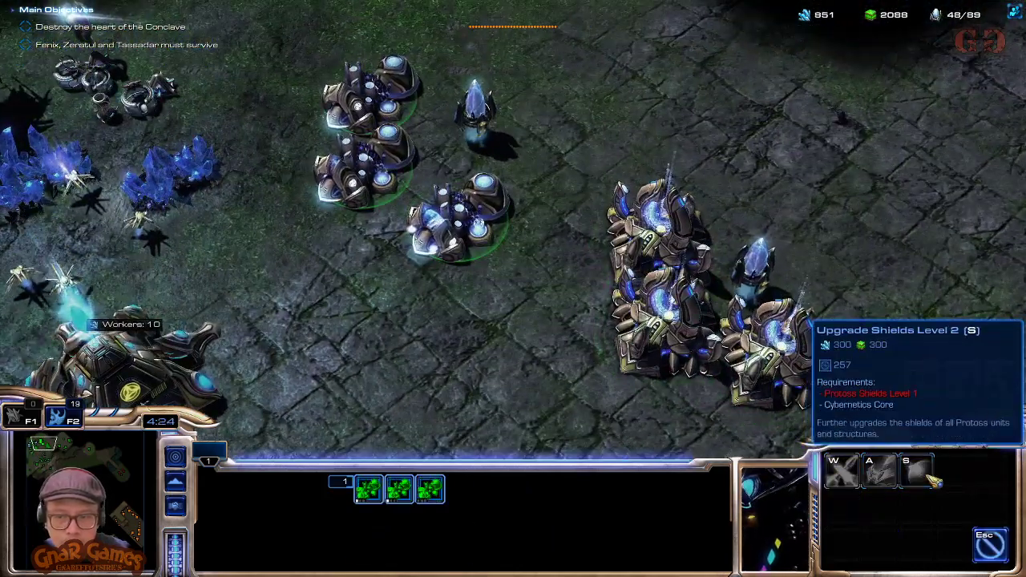
Step: Have a mining Probe warp in a Templar Archives beside the pylon near the Forges
left_click(143, 207)
key("v")
key("t")
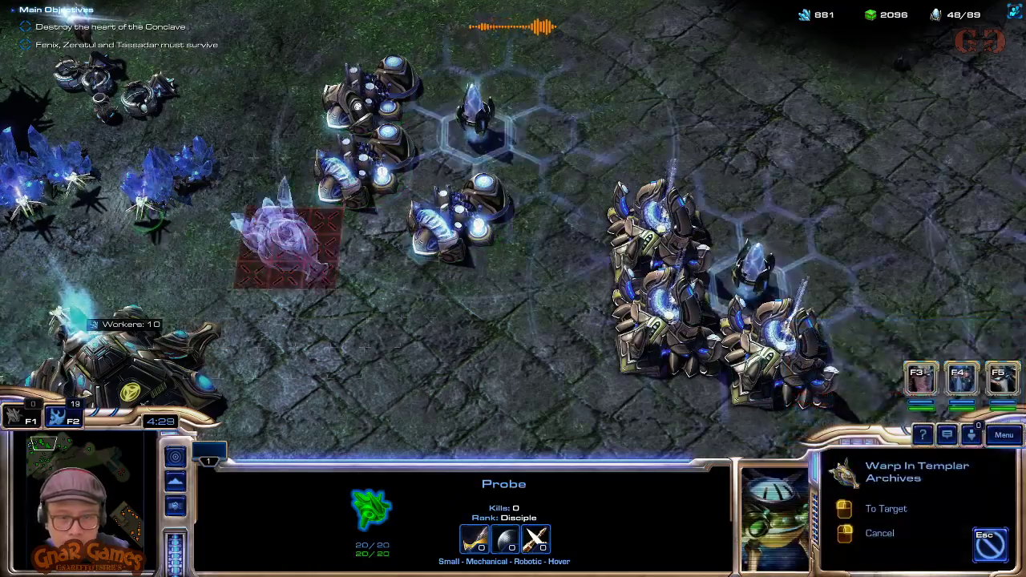
left_click(549, 138)
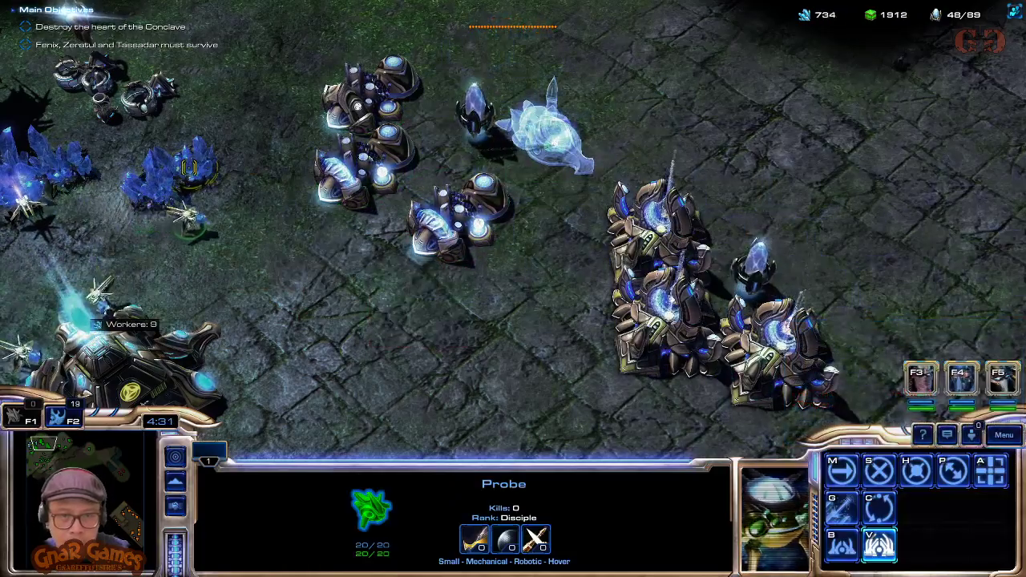
Step: Inspect the Citadel of Adun and the upgrading Cybernetics Core
mouse_move(1024, 470)
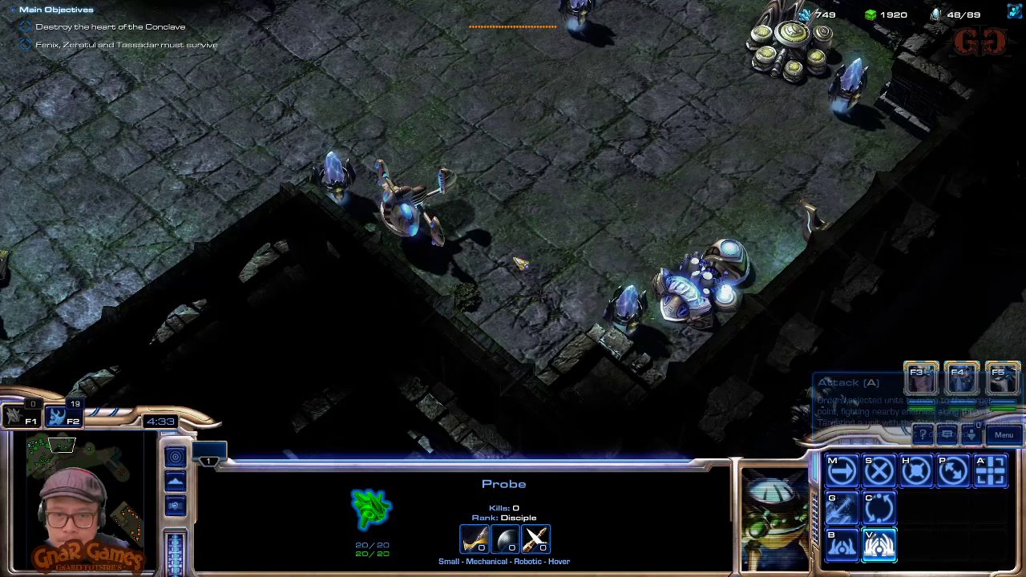
left_click(412, 220)
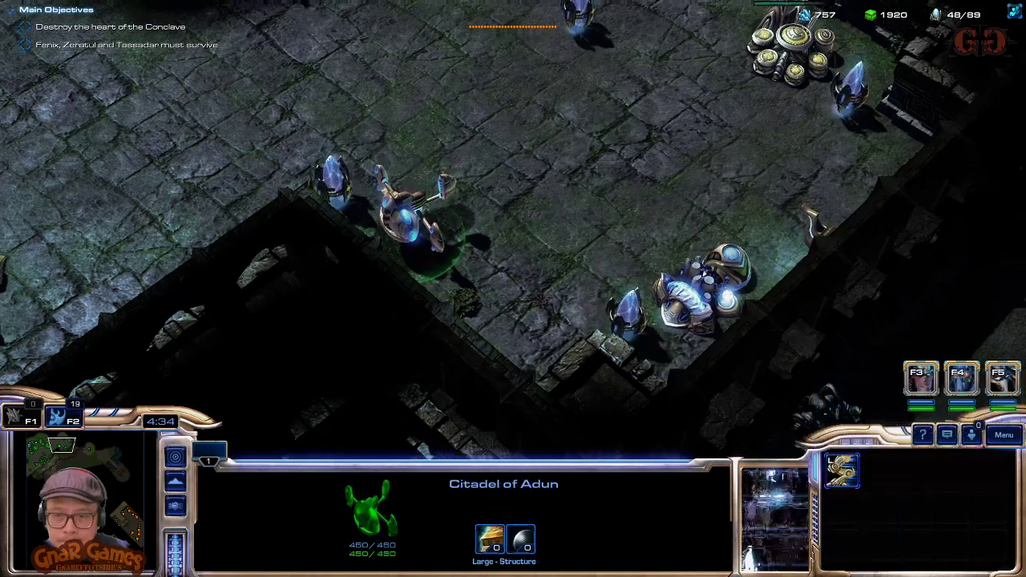
mouse_move(790, 2)
left_click(822, 137)
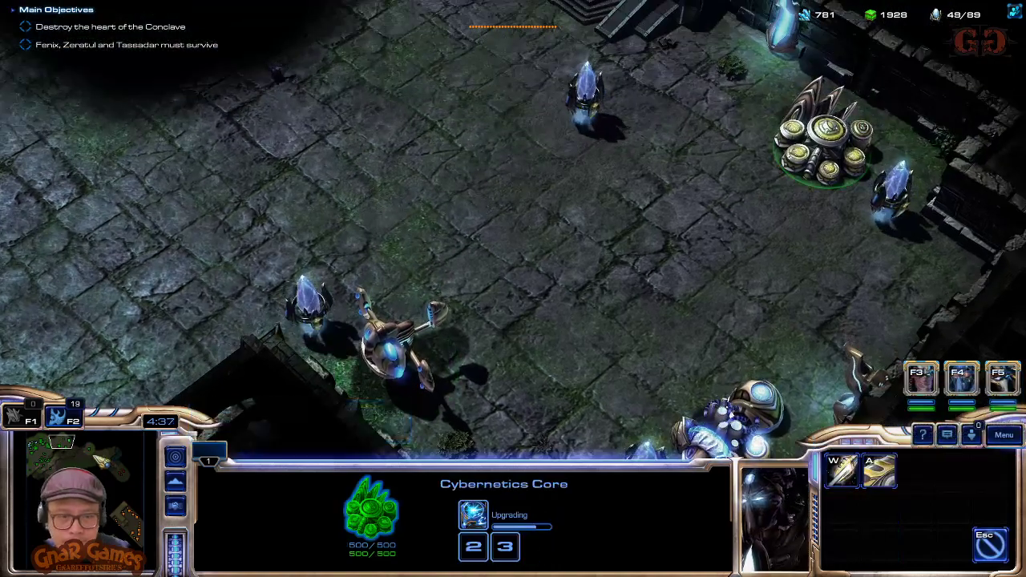
Step: Select the four Dark Templar outside the base and attack-move them east across the grassy clearing
left_click(94, 454)
left_click_drag(238, 67, 425, 209)
right_click(545, 101)
key("a")
left_click(835, 143)
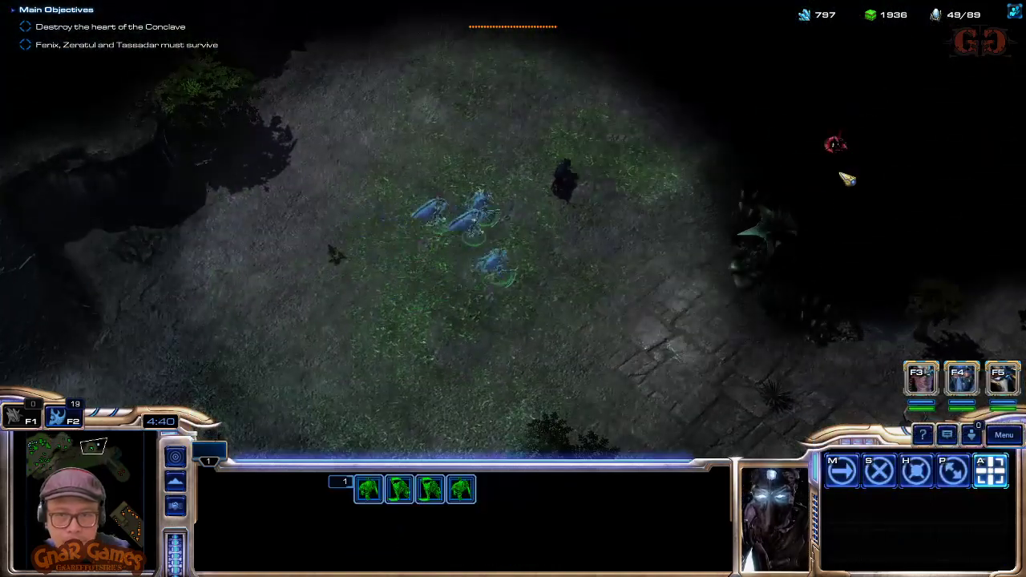
Step: Attack-move the Dark Templar up past the vespene geyser and along the unclaimed mineral field
mouse_move(1025, 185)
mouse_move(366, 2)
key("a")
left_click(342, 180)
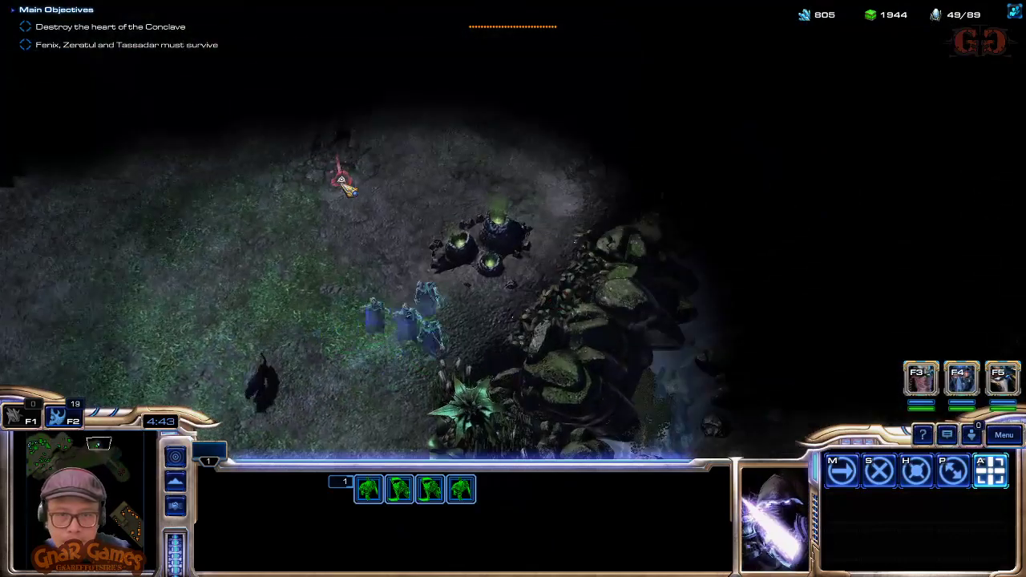
mouse_move(313, 2)
key("a")
left_click(267, 226)
key("a")
left_click(186, 256)
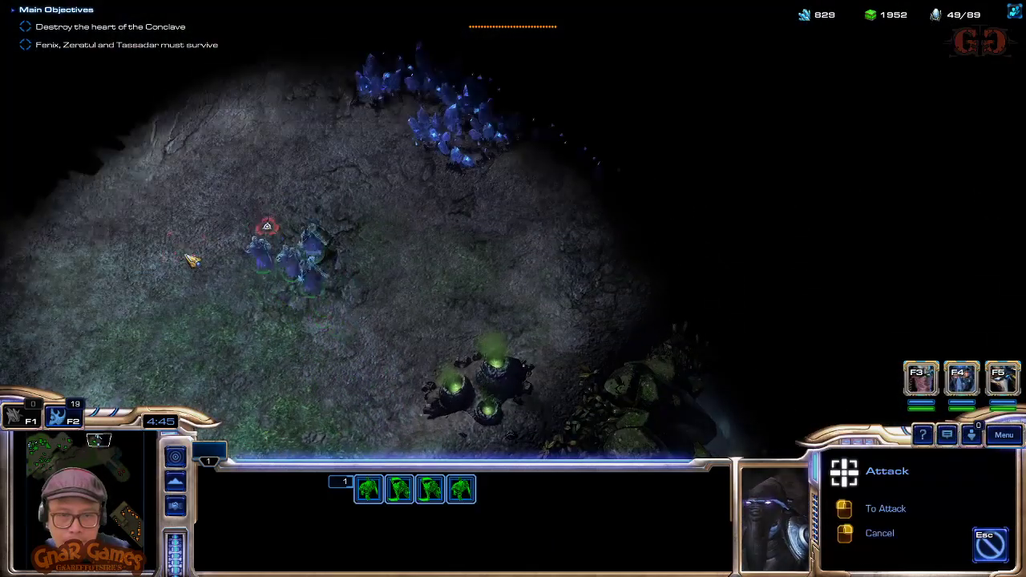
Step: Move the Dark Templar back to the clearing beside the cliff and check the battle at the base entrance
mouse_move(2, 575)
right_click(363, 279)
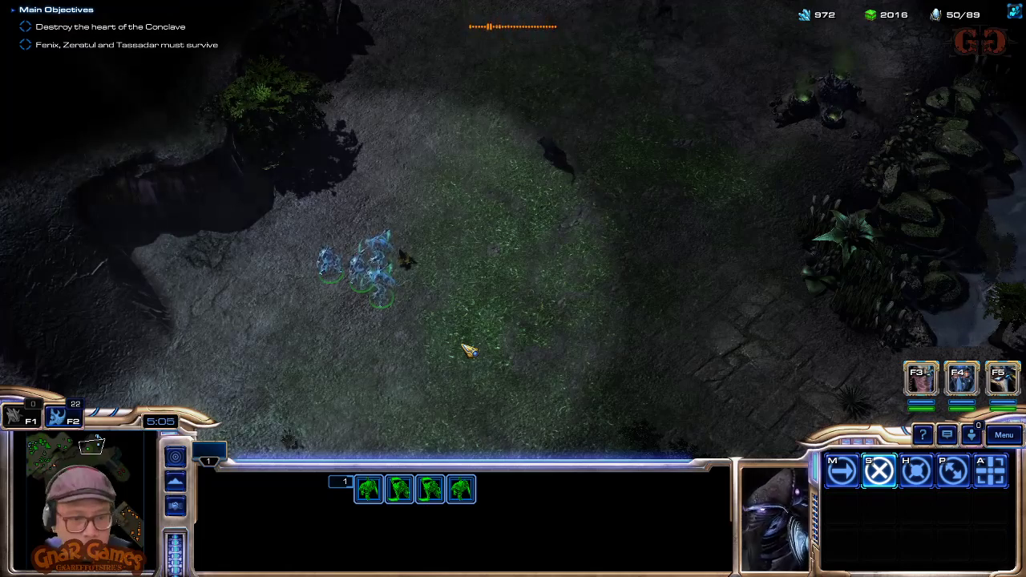
left_click_drag(53, 456, 50, 459)
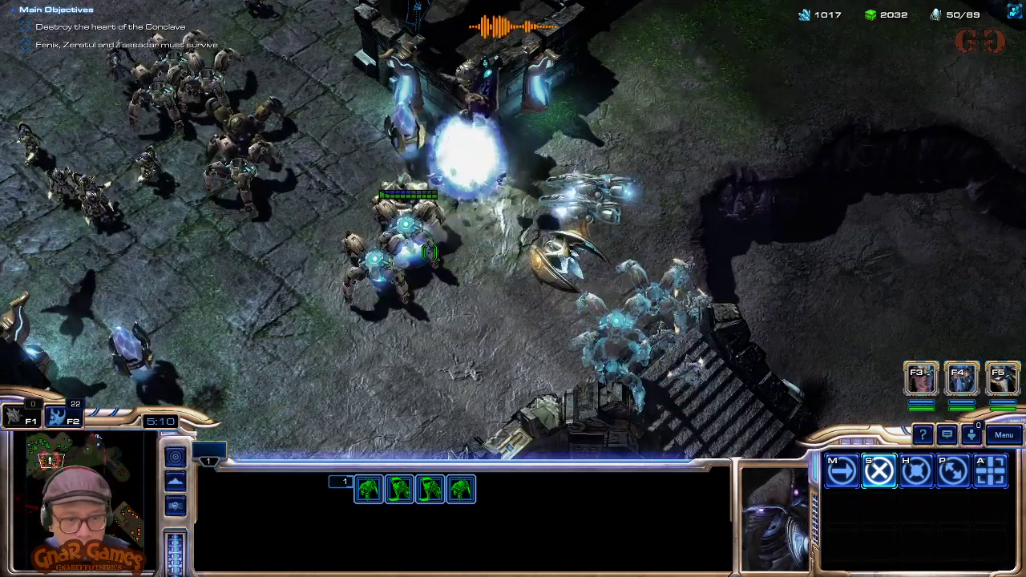